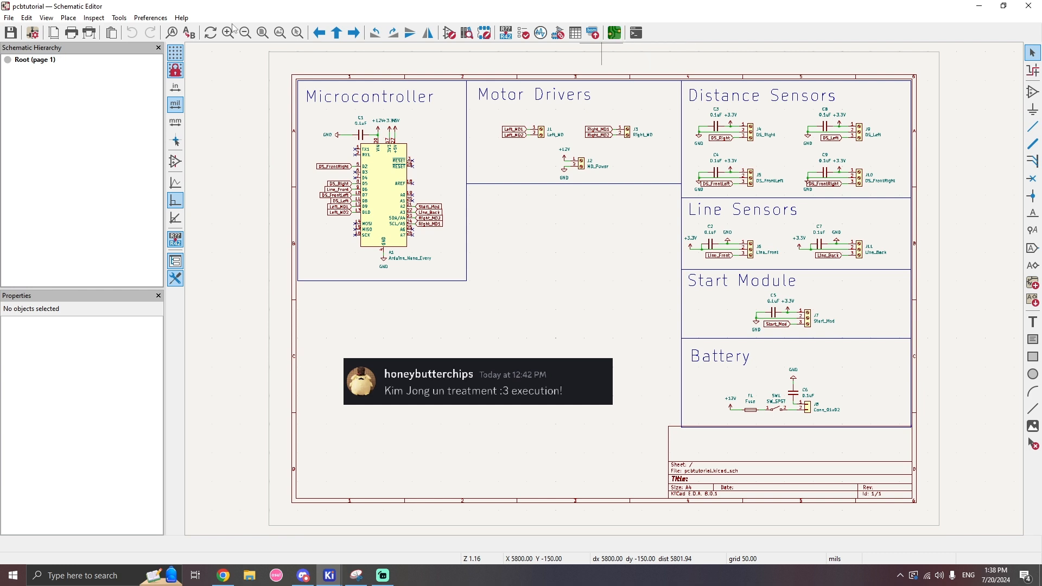
Update the PCB from the schematic and place the imported footprints in the upper-left area of the drawing sheet.
{"action": "left_click", "coordinate": [94, 19]}
{"action": "mouse_move", "coordinate": [119, 19]}
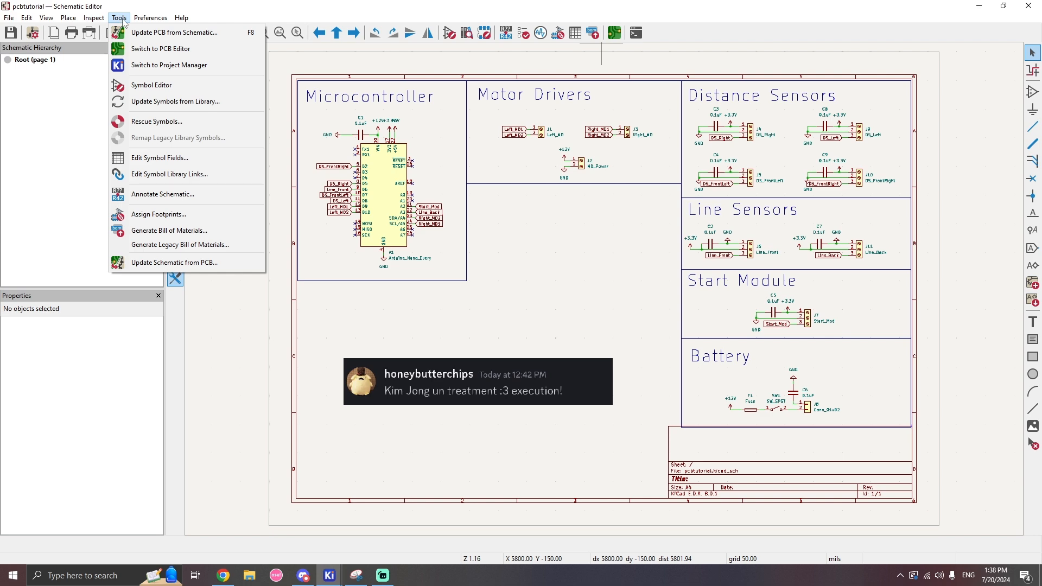
{"action": "left_click", "coordinate": [138, 32]}
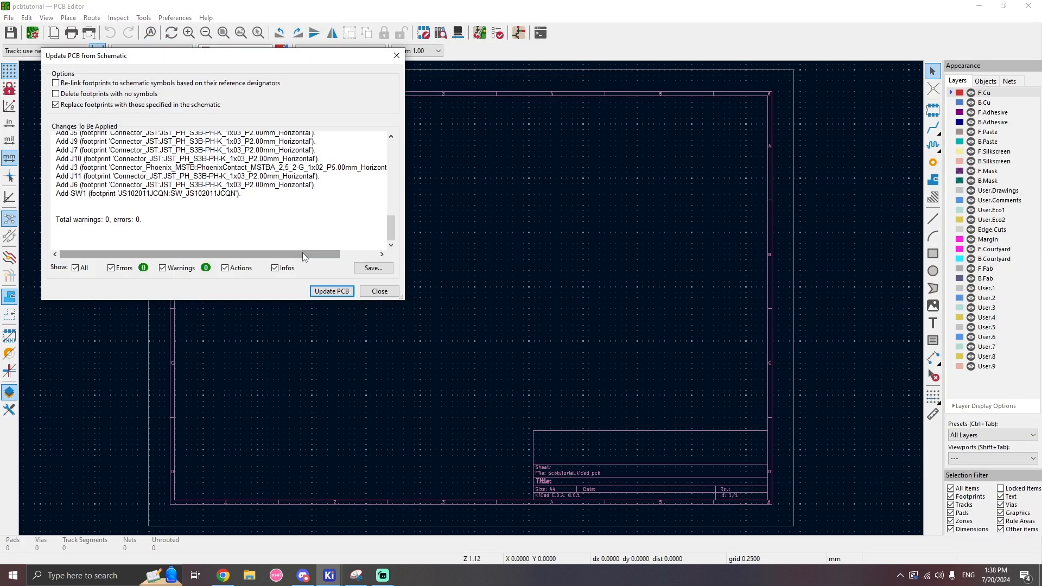
{"action": "left_click", "coordinate": [332, 292]}
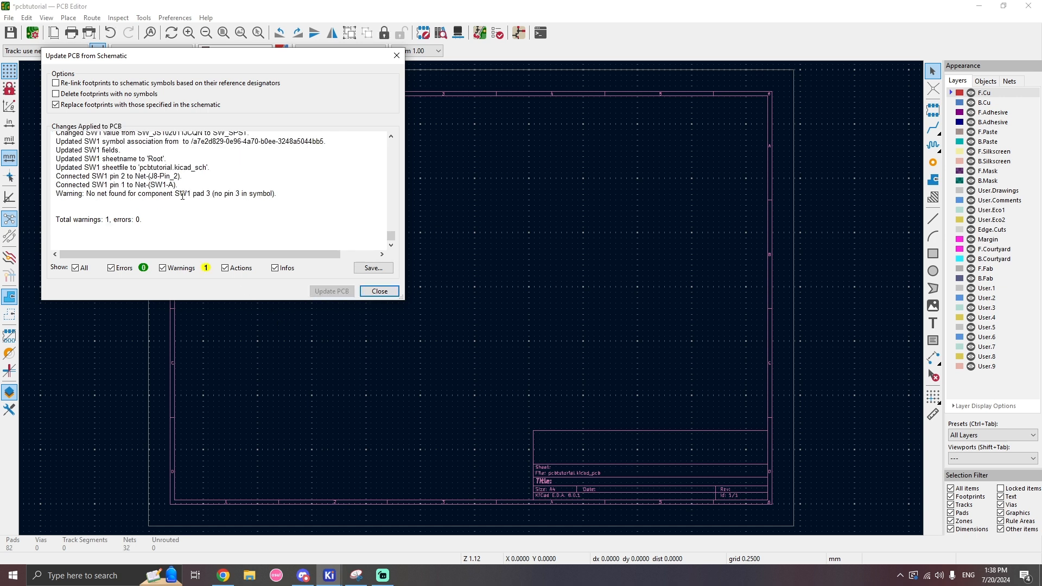
{"action": "scroll", "coordinate": [182, 195], "scroll_direction": "up", "scroll_amount": 1}
{"action": "scroll", "coordinate": [182, 195], "scroll_direction": "down", "scroll_amount": 1}
{"action": "left_click", "coordinate": [380, 291]}
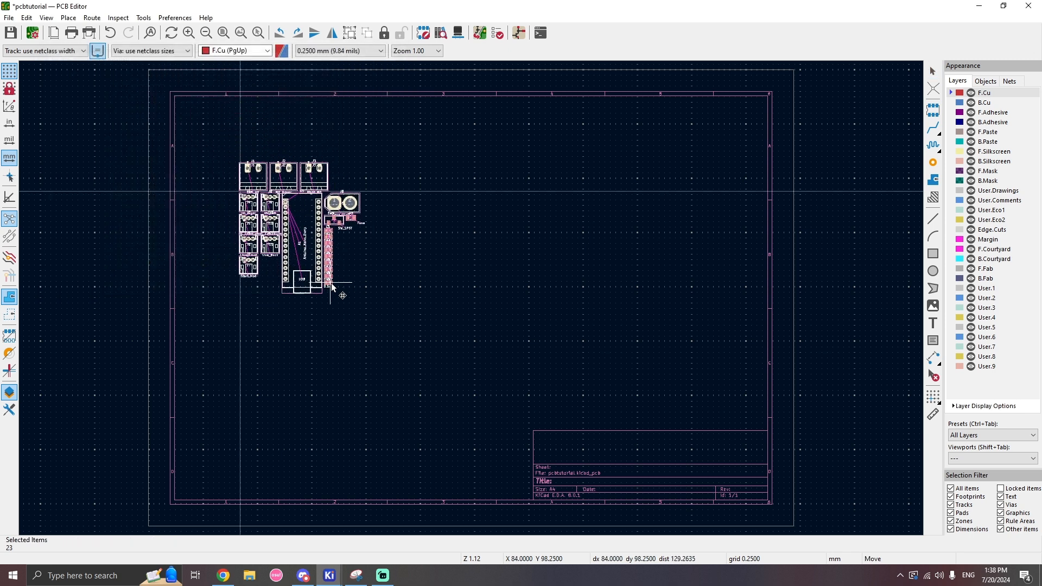
{"action": "left_click", "coordinate": [341, 295]}
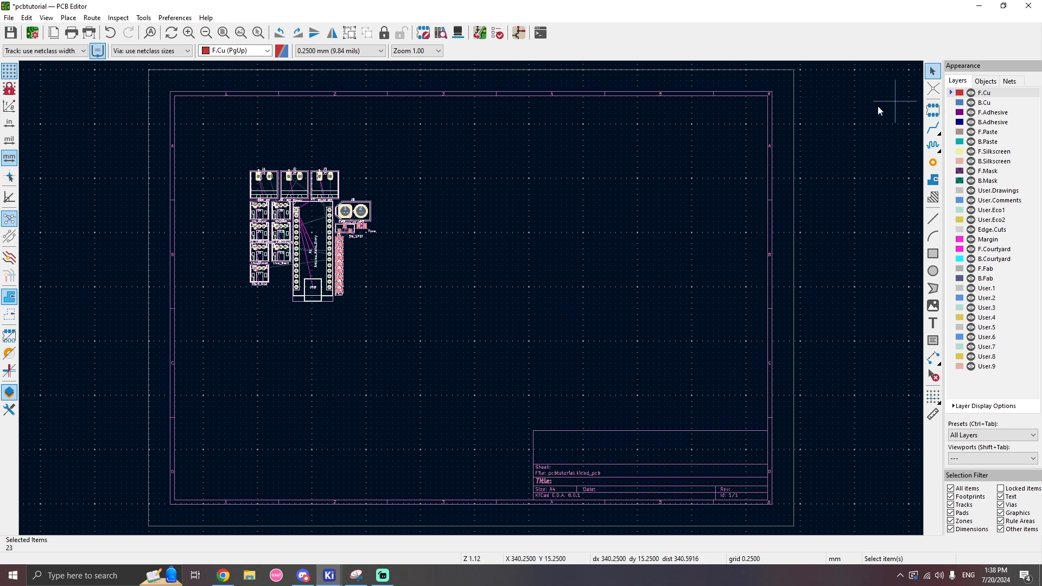
Undo the footprint placement and the PCB update, and switch back to the Schematic Editor with no symbols selected.
{"action": "left_click", "coordinate": [431, 219]}
{"action": "key", "text": "ctrl+z"}
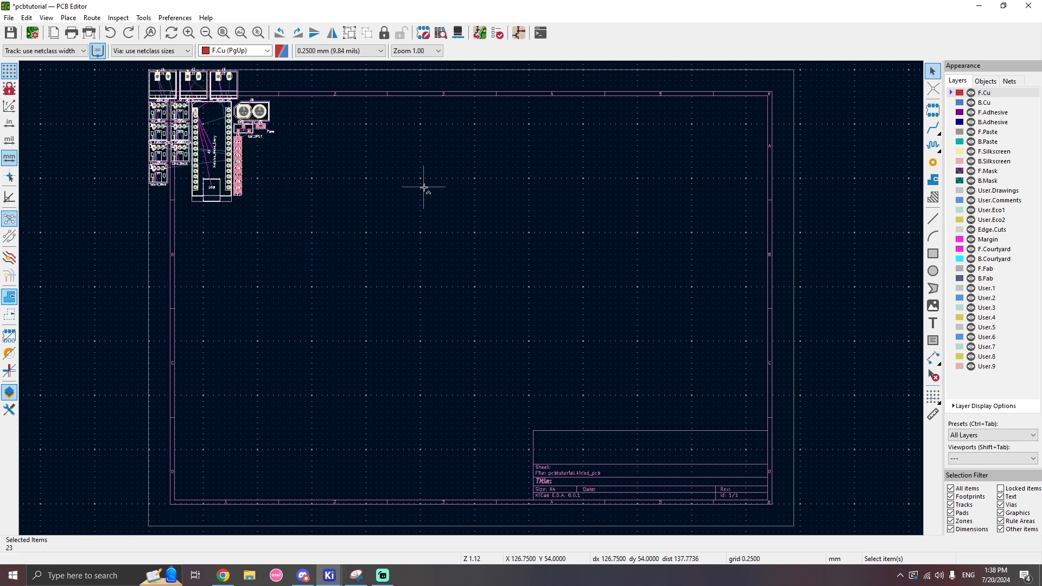
{"action": "key", "text": "ctrl+z"}
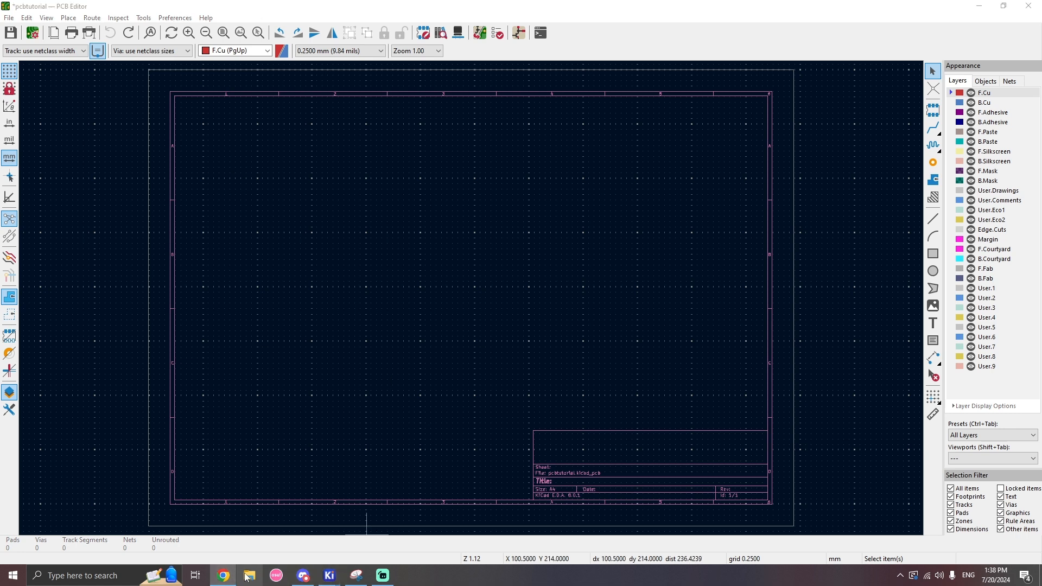
{"action": "mouse_move", "coordinate": [329, 576]}
{"action": "left_click", "coordinate": [336, 548]}
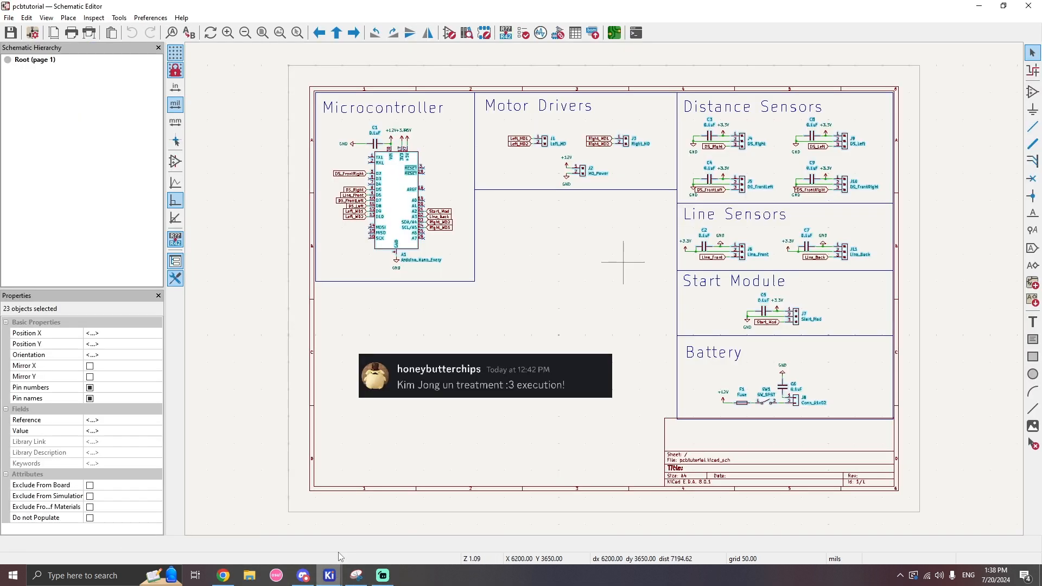
{"action": "left_click", "coordinate": [651, 239]}
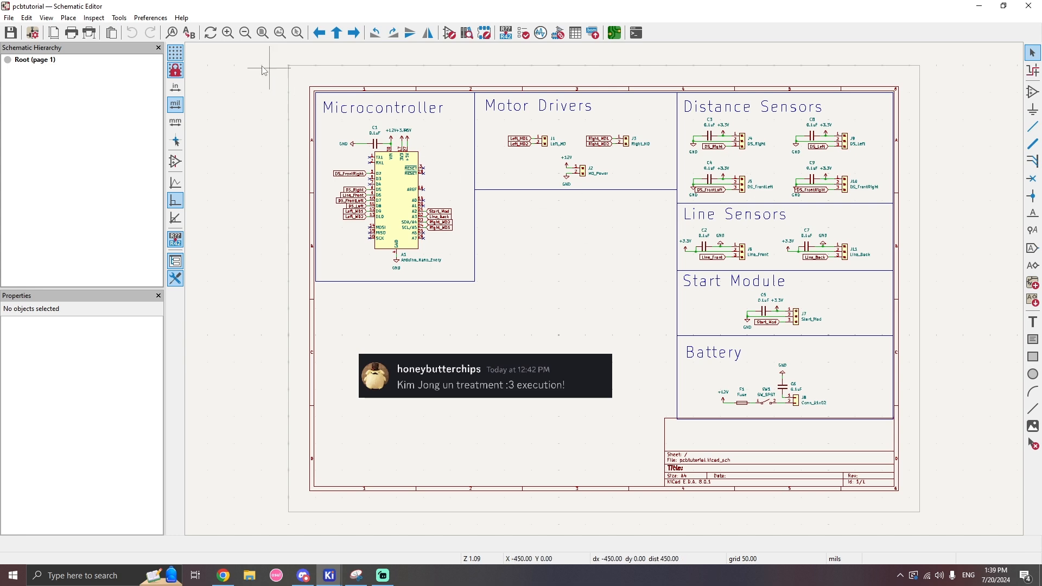
Switch to the Google Slides tutorial and present the slides on updating the PCB from the schematic and assigning footprints.
{"action": "left_click_drag", "start_coordinate": [0, 5], "coordinate": [500, 0]}
{"action": "left_click", "coordinate": [883, 82]}
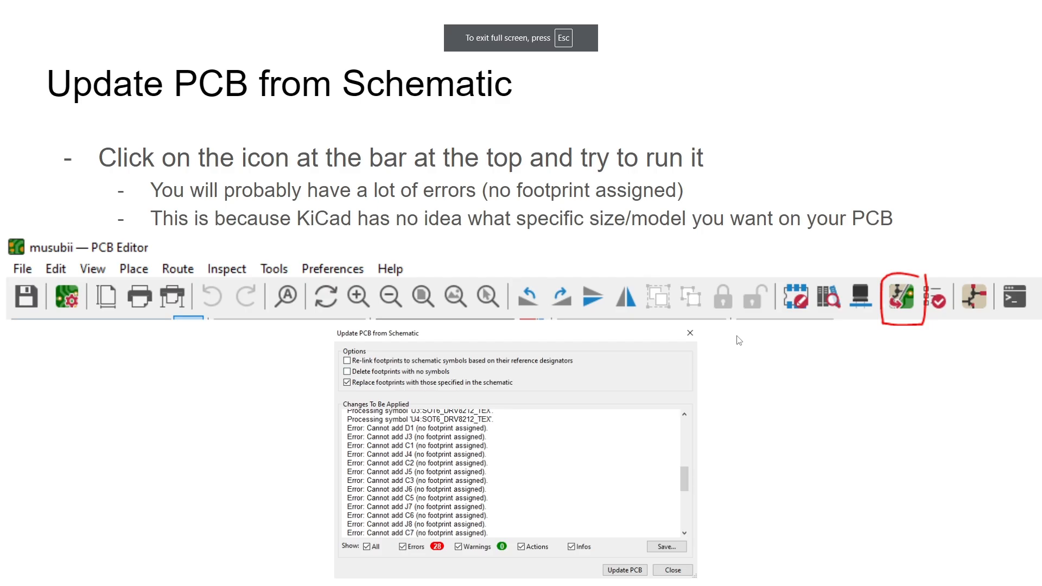
{"action": "left_click", "coordinate": [737, 339]}
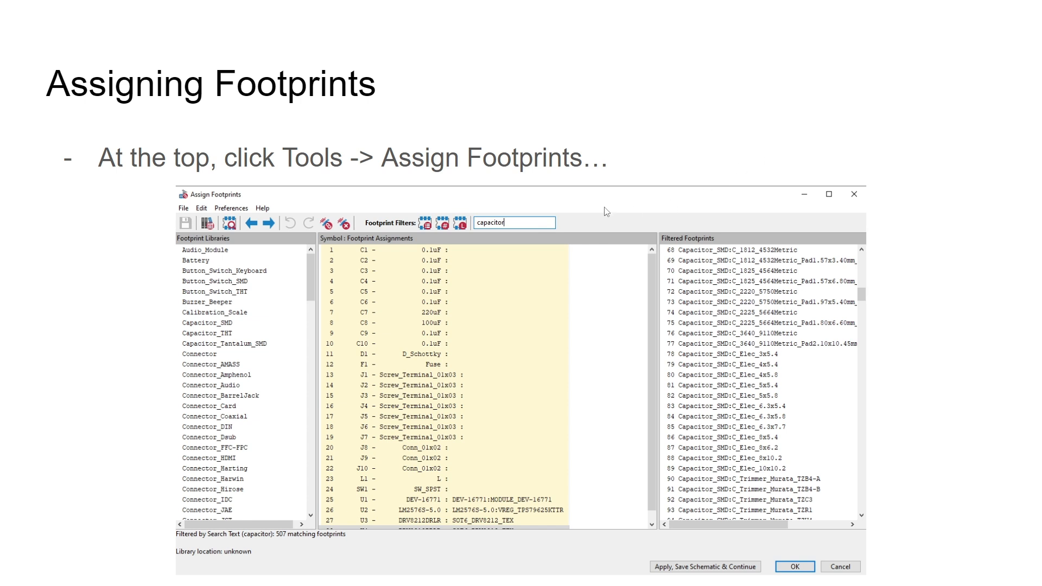
{"action": "key", "text": "Escape"}
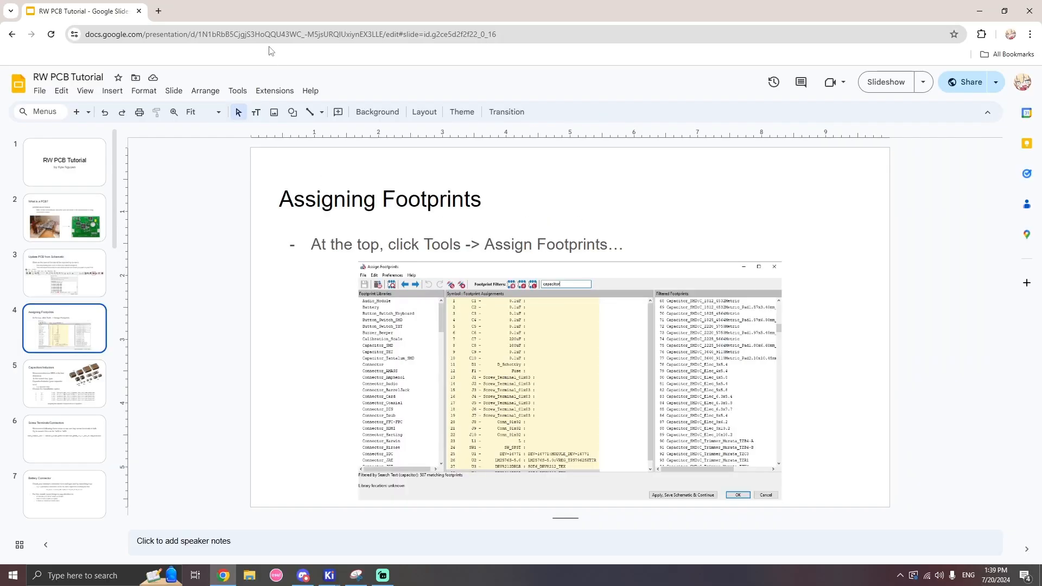
Return to the Schematic Editor and open the Assign Footprints tool.
{"action": "key", "text": "alt+Tab"}
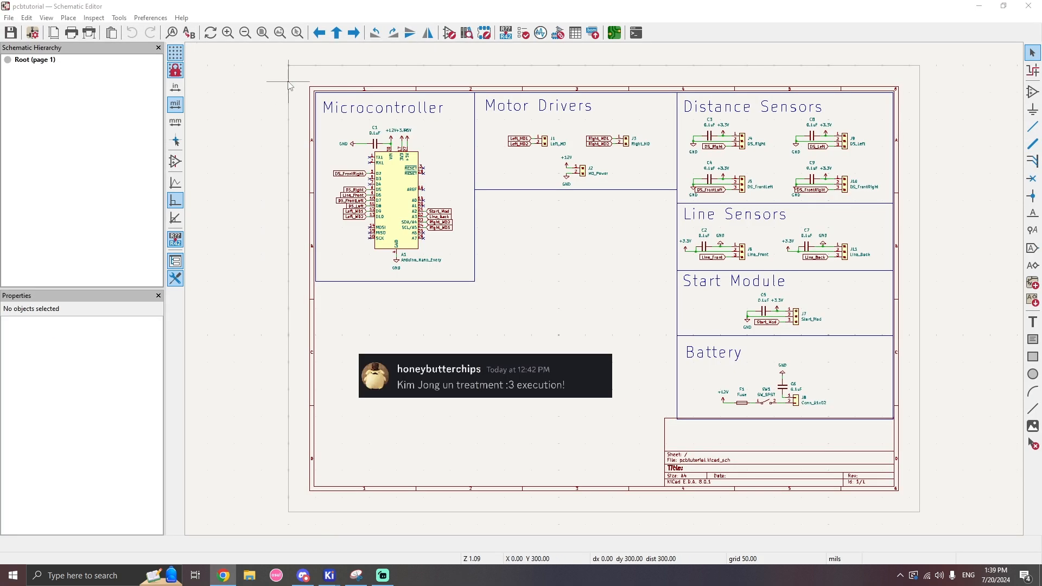
{"action": "left_click", "coordinate": [118, 18]}
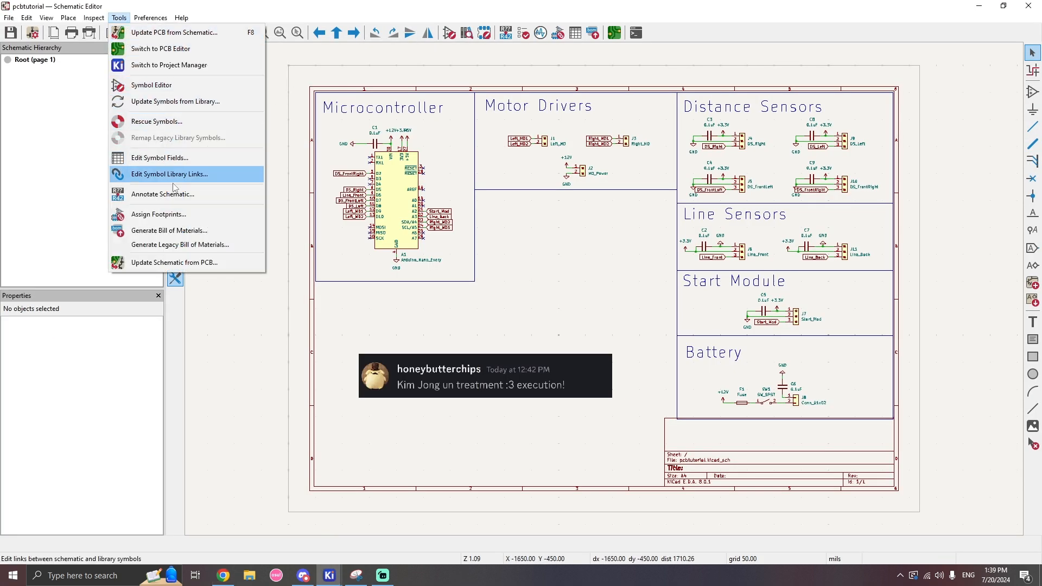
{"action": "left_click", "coordinate": [226, 212]}
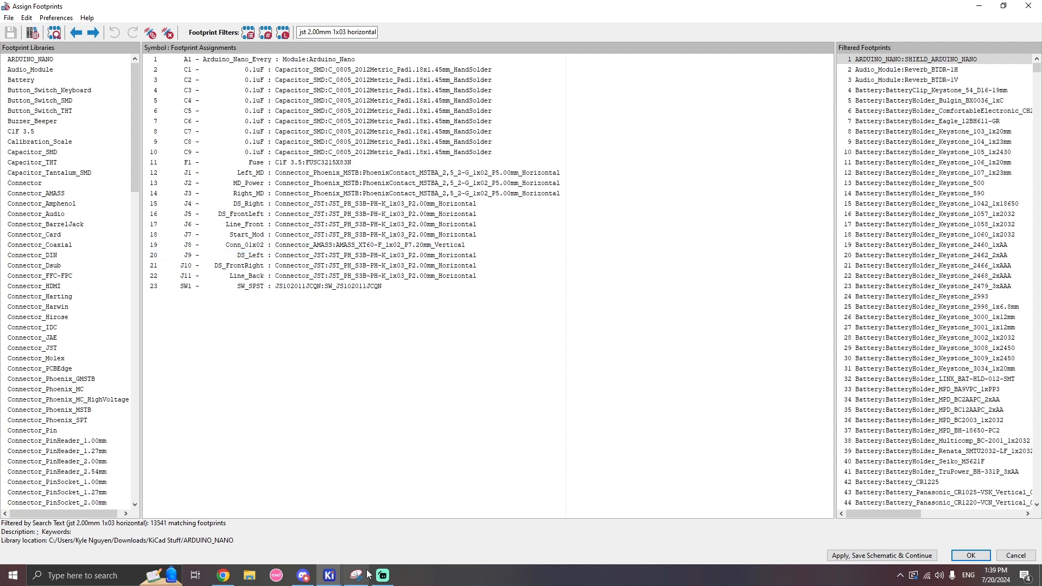
{"action": "mouse_move", "coordinate": [329, 575]}
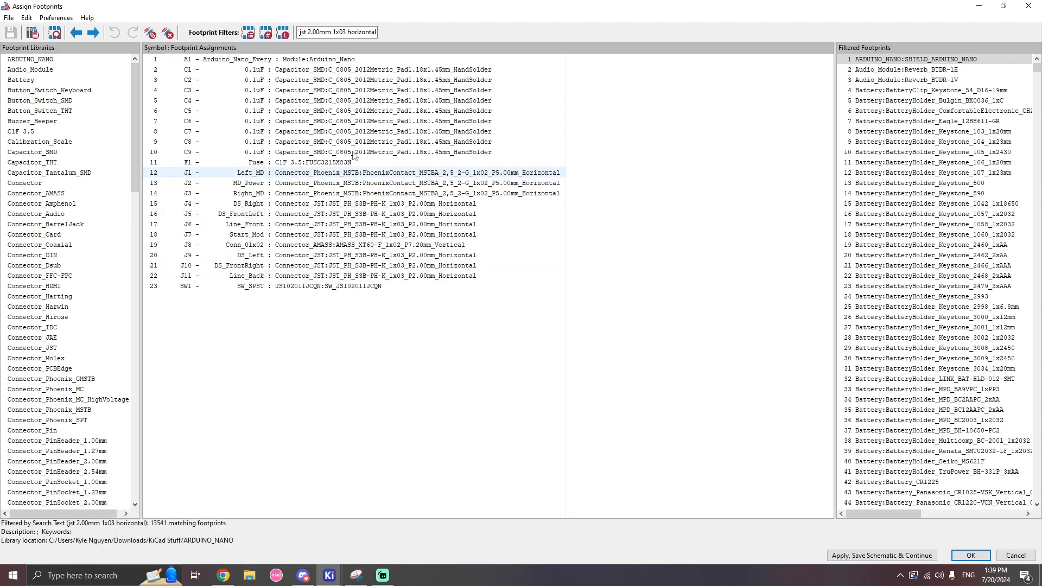
Clear the footprint assignments of all symbols from A1 through SW1, including C2.
{"action": "left_click", "coordinate": [328, 61]}
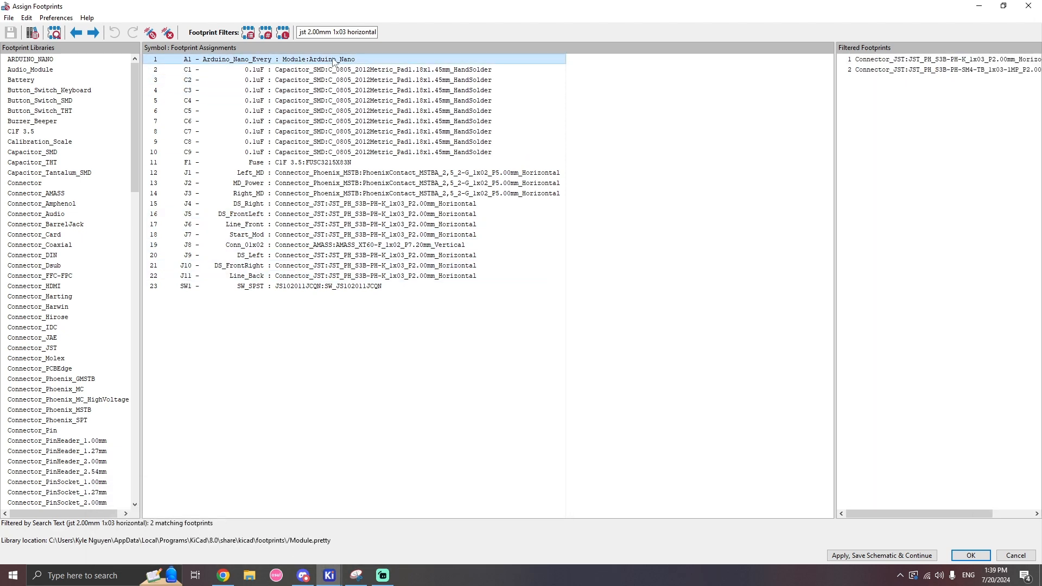
{"action": "key", "text": "Delete"}
{"action": "key", "text": "Delete"}
{"action": "key", "text": "Delete"}
{"action": "key", "text": "Delete"}
{"action": "key", "text": "Delete"}
{"action": "key", "text": "Delete"}
{"action": "key", "text": "Delete"}
{"action": "key", "text": "Delete"}
{"action": "key", "text": "Delete"}
{"action": "key", "text": "Delete"}
{"action": "key", "text": "Delete"}
{"action": "key", "text": "Delete"}
{"action": "key", "text": "Delete"}
{"action": "key", "text": "Delete"}
{"action": "key", "text": "Delete"}
{"action": "key", "text": "Delete"}
{"action": "key", "text": "Delete"}
{"action": "key", "text": "Delete"}
{"action": "key", "text": "Delete"}
{"action": "key", "text": "Delete"}
{"action": "key", "text": "Delete"}
{"action": "key", "text": "Delete"}
{"action": "key", "text": "Delete"}
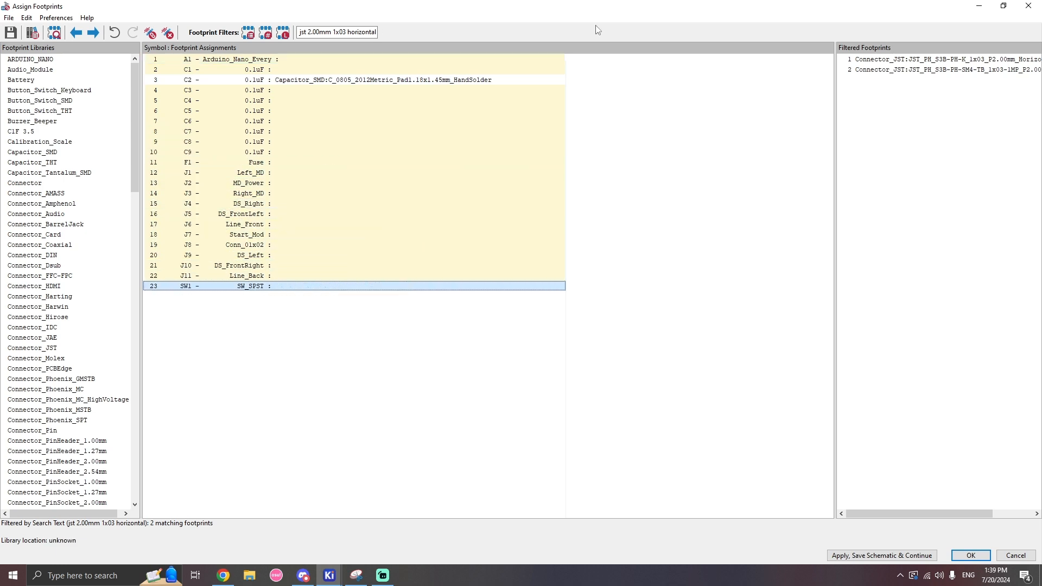
{"action": "left_click", "coordinate": [456, 80]}
{"action": "key", "text": "Delete"}
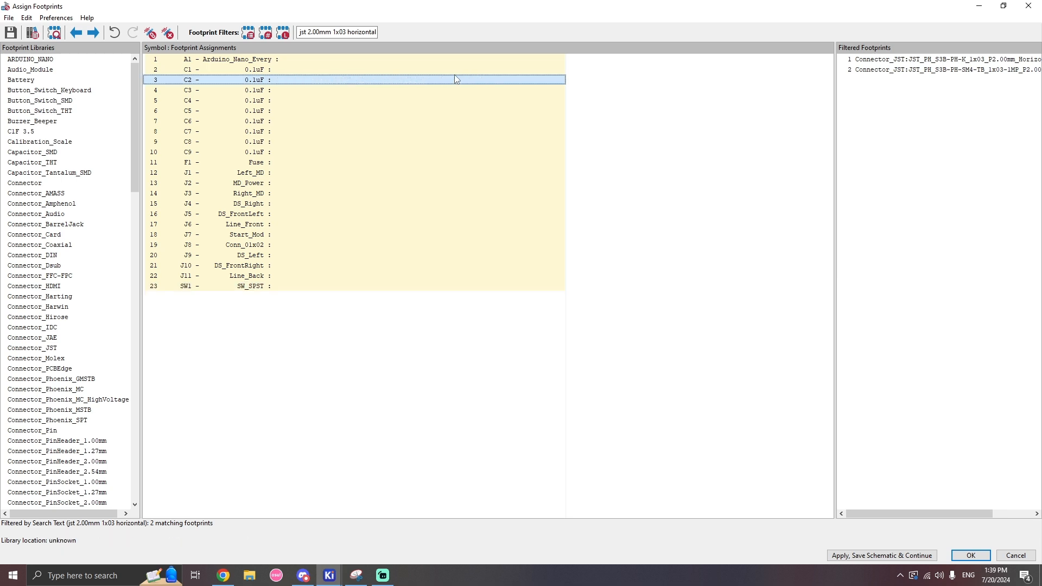
{"action": "left_click", "coordinate": [492, 60]}
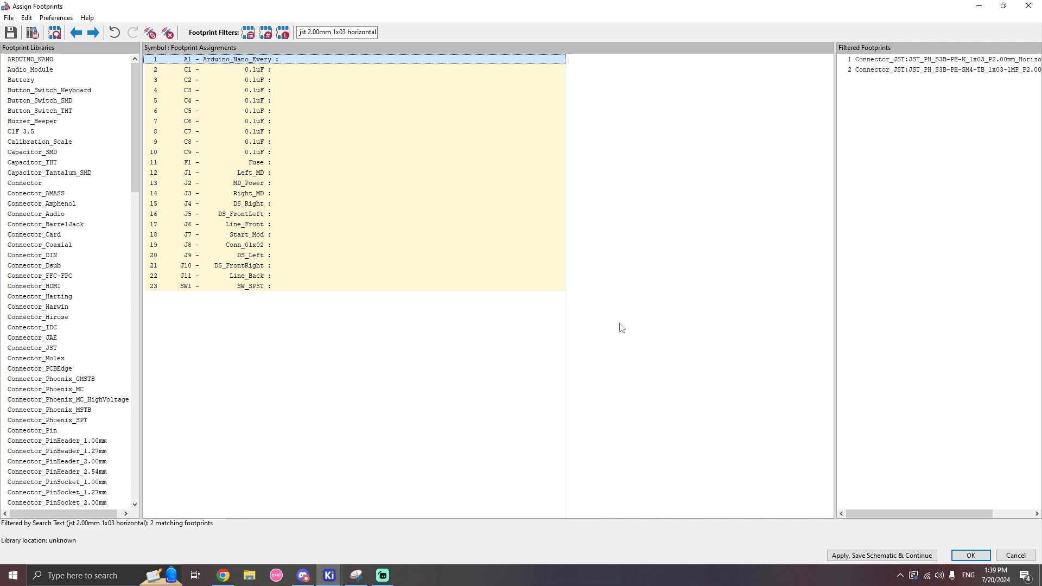
{"action": "left_click", "coordinate": [663, 282]}
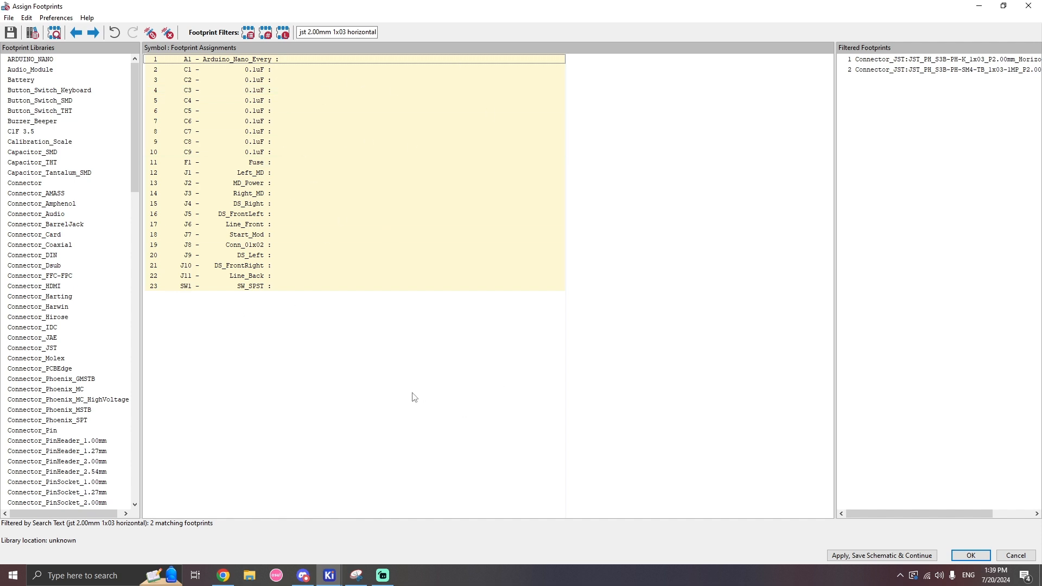
Switch to Google Slides and present the Capacitors/Inductors slide.
{"action": "left_click_drag", "start_coordinate": [460, 0], "coordinate": [460, 0]}
{"action": "left_click", "coordinate": [60, 374]}
{"action": "left_click", "coordinate": [890, 82]}
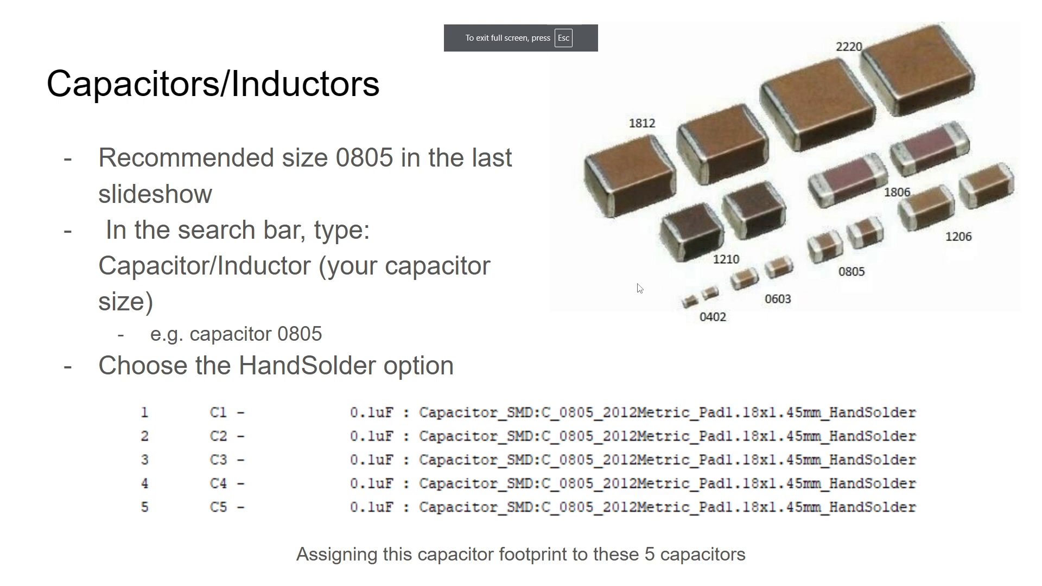
{"action": "key", "text": "Escape"}
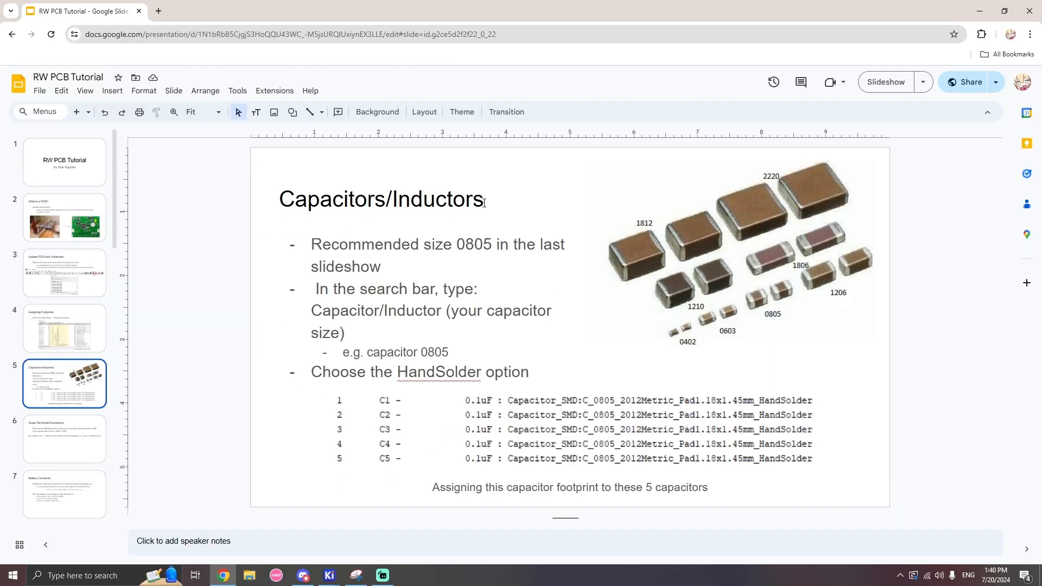
Add "/Resistors" to the end of the Capacitors/Inductors slide title and present the slide.
{"action": "double_click", "coordinate": [483, 201]}
{"action": "left_click", "coordinate": [485, 202]}
{"action": "type", "text": "/Resistors"}
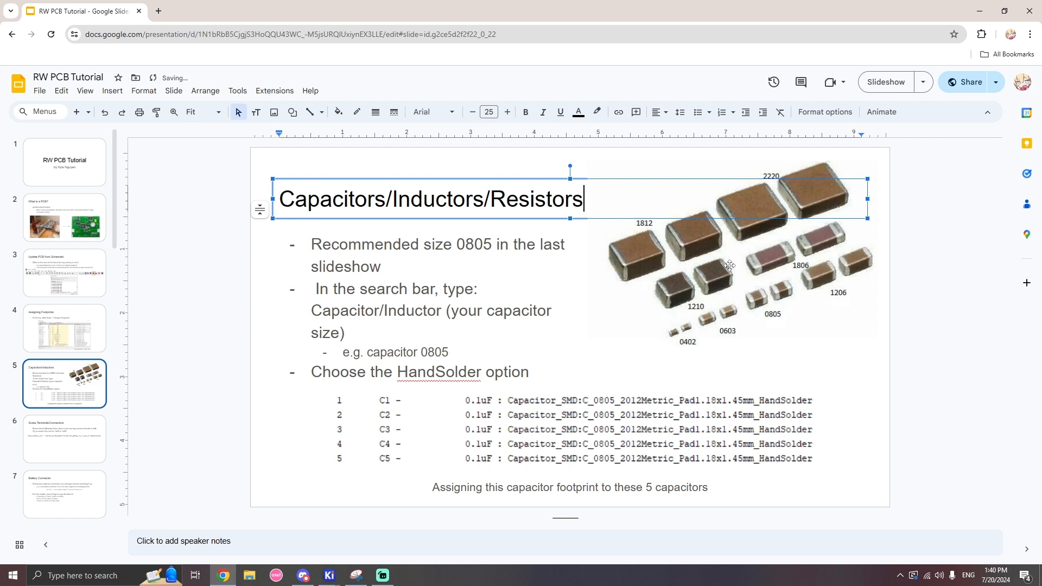
{"action": "left_click", "coordinate": [946, 353]}
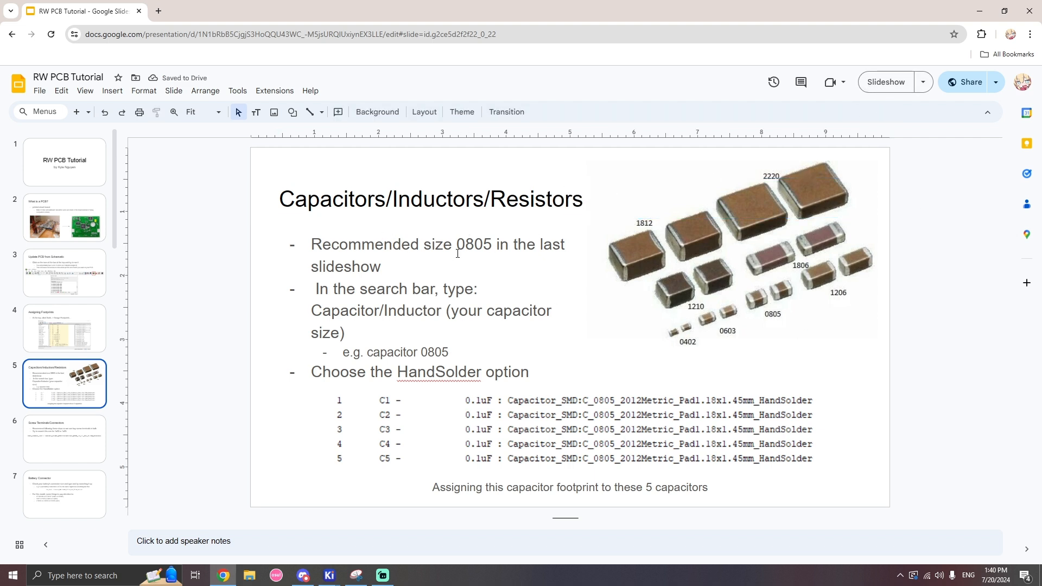
{"action": "left_click", "coordinate": [882, 83]}
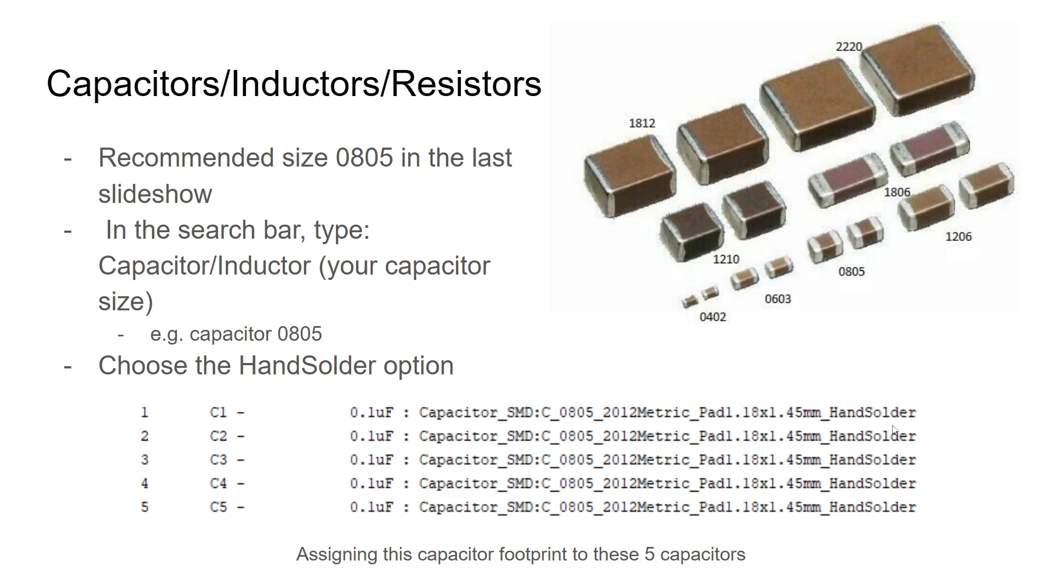
{"action": "key", "text": "Escape"}
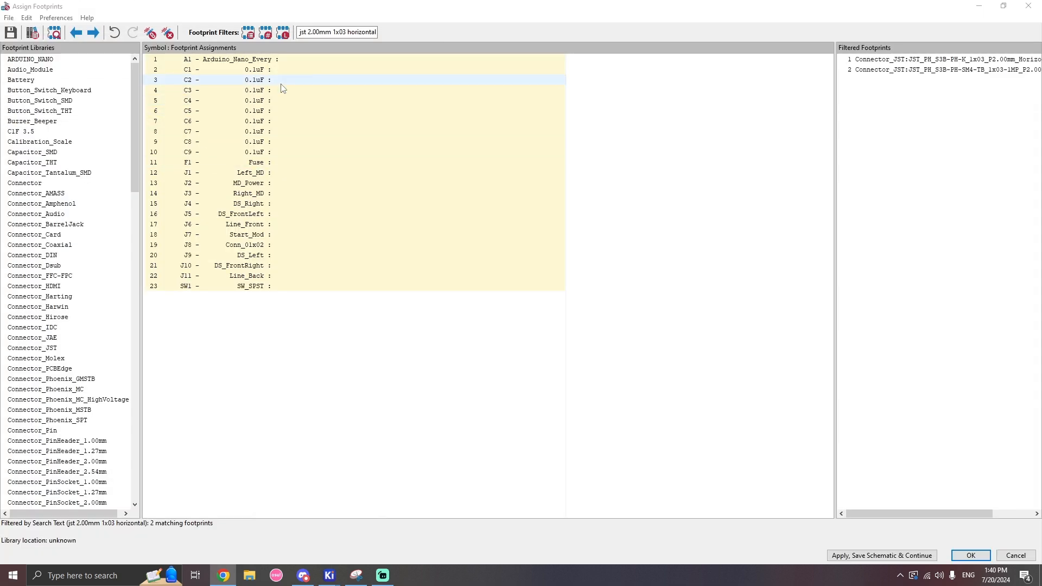
Filter footprints by "capacitor 0805" and assign the C_0805_2012Metric_Pad1.18x1.45mm_HandSolder footprint to capacitors C1 through C9.
{"action": "left_click", "coordinate": [292, 73]}
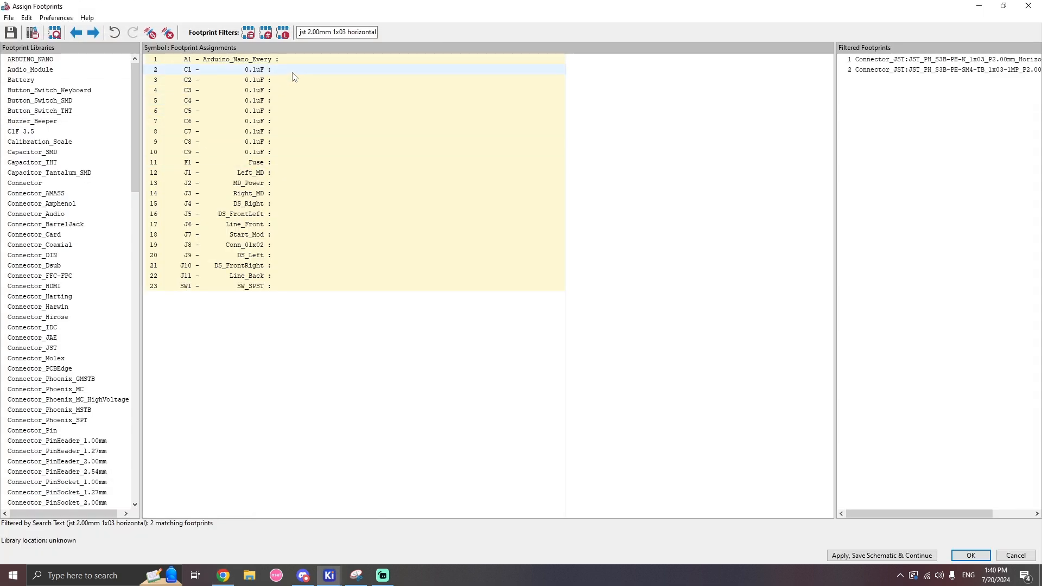
{"action": "left_click", "coordinate": [355, 33]}
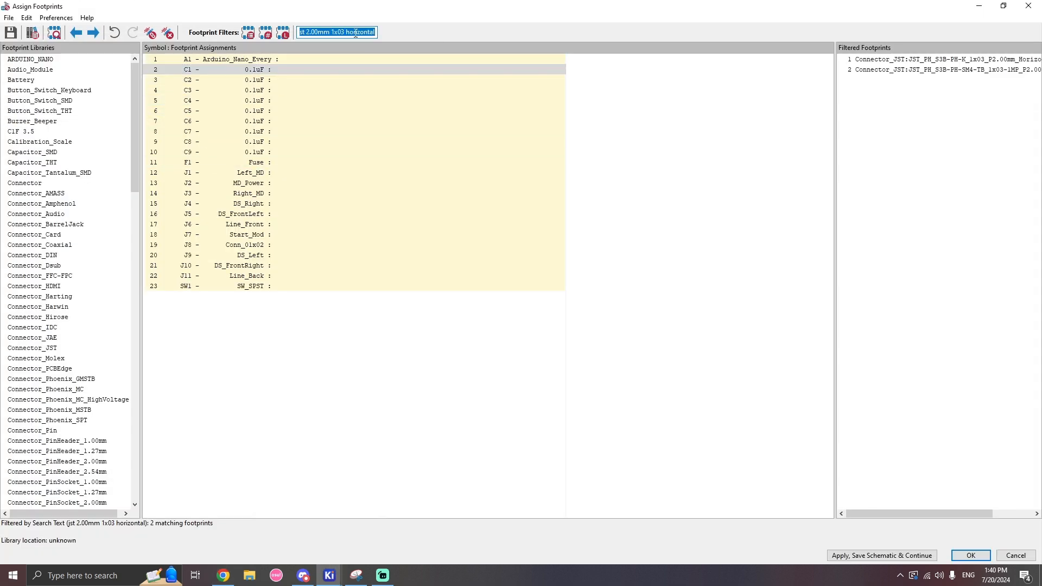
{"action": "type", "text": "capacitor 0805"}
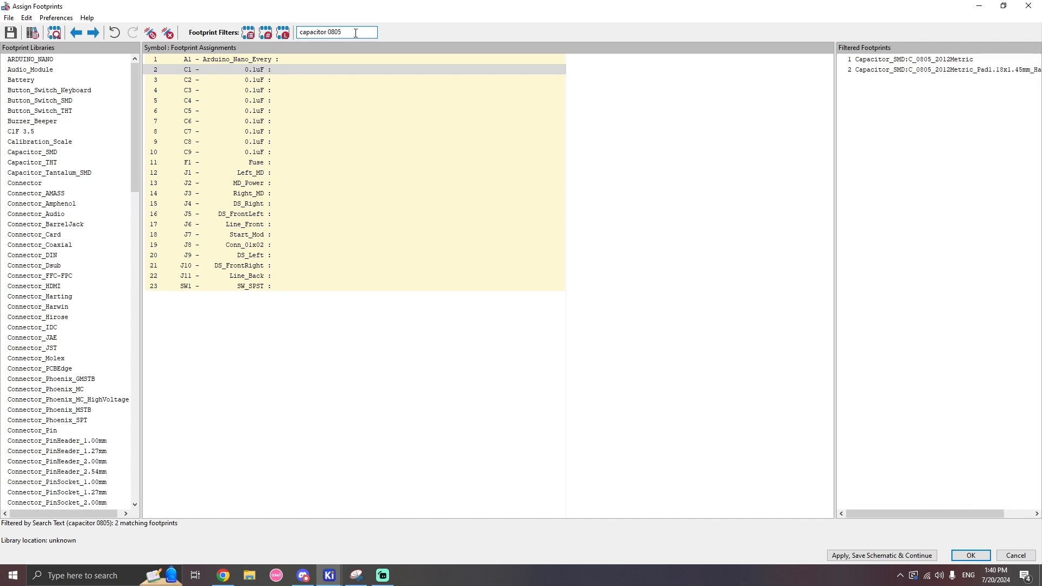
{"action": "double_click", "coordinate": [973, 69]}
{"action": "double_click", "coordinate": [973, 70]}
{"action": "double_click", "coordinate": [972, 71]}
{"action": "double_click", "coordinate": [972, 70]}
{"action": "double_click", "coordinate": [973, 70]}
{"action": "double_click", "coordinate": [972, 70]}
{"action": "double_click", "coordinate": [973, 70]}
{"action": "double_click", "coordinate": [973, 71]}
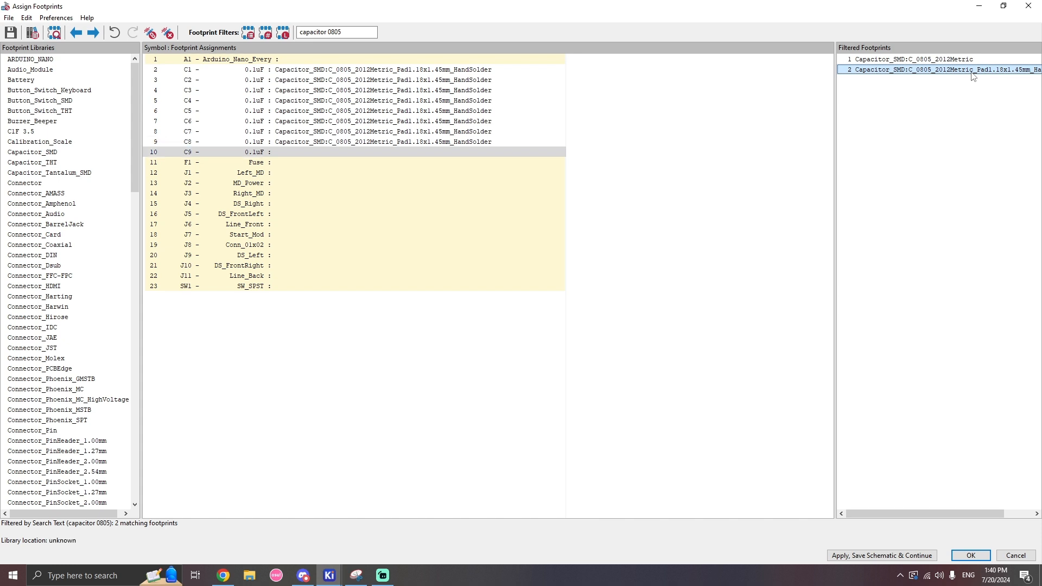
{"action": "double_click", "coordinate": [974, 71]}
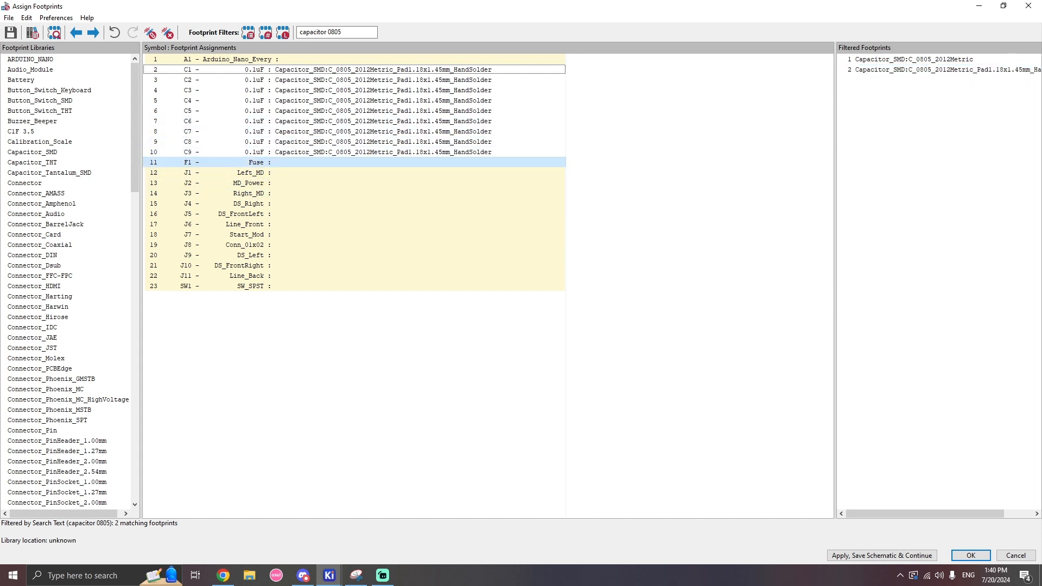
Switch to Google Slides and examine the Screw Terminals/Connectors slide's search advice for 1x02 or 1x03 and its example footprint name.
{"action": "key", "text": "alt+Tab"}
{"action": "double_click", "coordinate": [360, 175]}
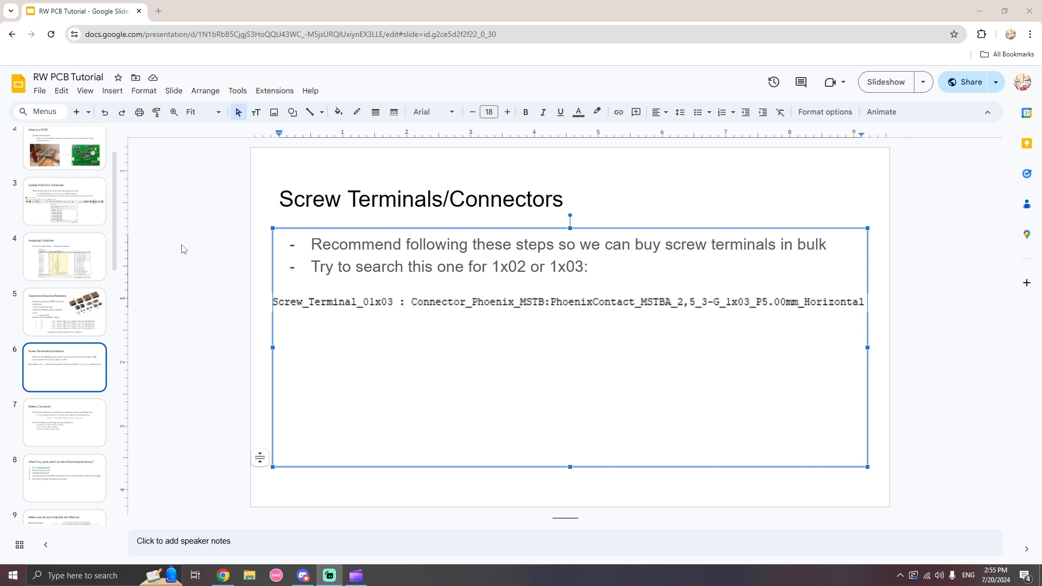
{"action": "left_click", "coordinate": [525, 267]}
{"action": "left_click", "coordinate": [498, 266]}
{"action": "key", "text": "Right"}
{"action": "key", "text": "Right"}
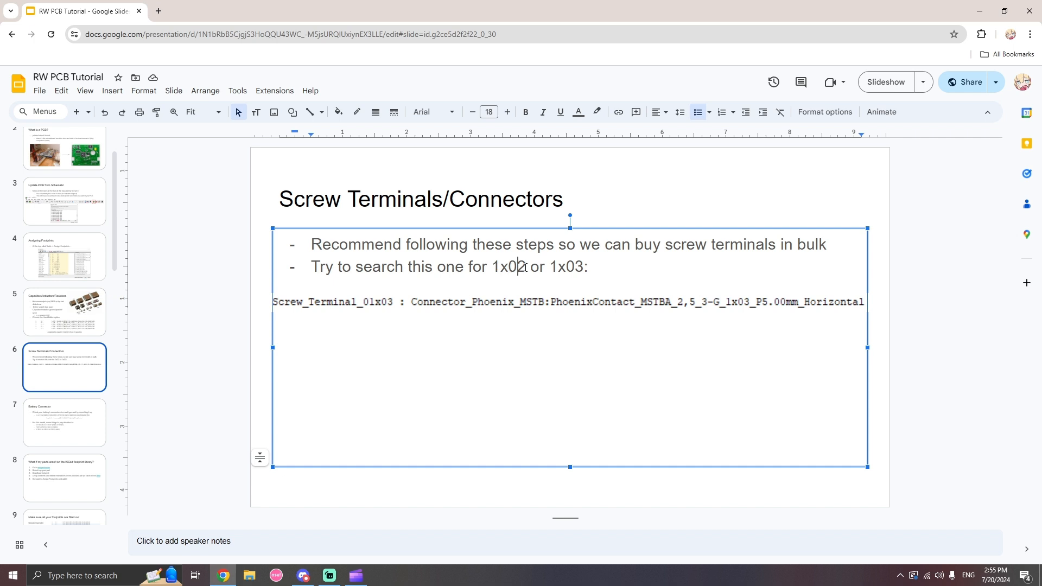
{"action": "key", "text": "Right"}
{"action": "key", "text": "Right"}
{"action": "key", "text": "Right"}
{"action": "left_click", "coordinate": [566, 307]}
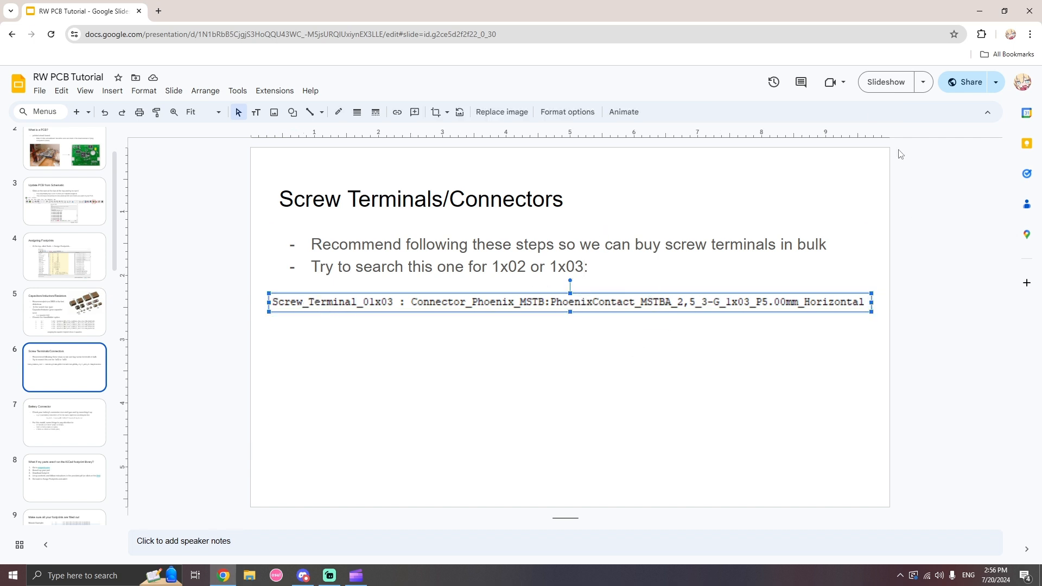
Switch to KiCad's Assign Footprints window and filter the footprints by "connector 01x03 5.00mm horizontal".
{"action": "left_click", "coordinate": [944, 332]}
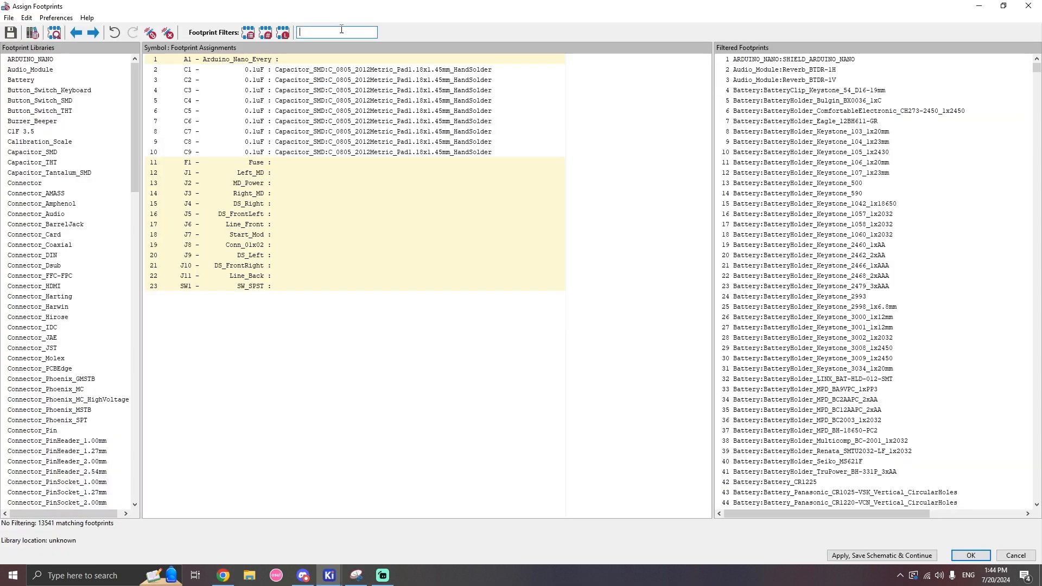
{"action": "type", "text": "connector"}
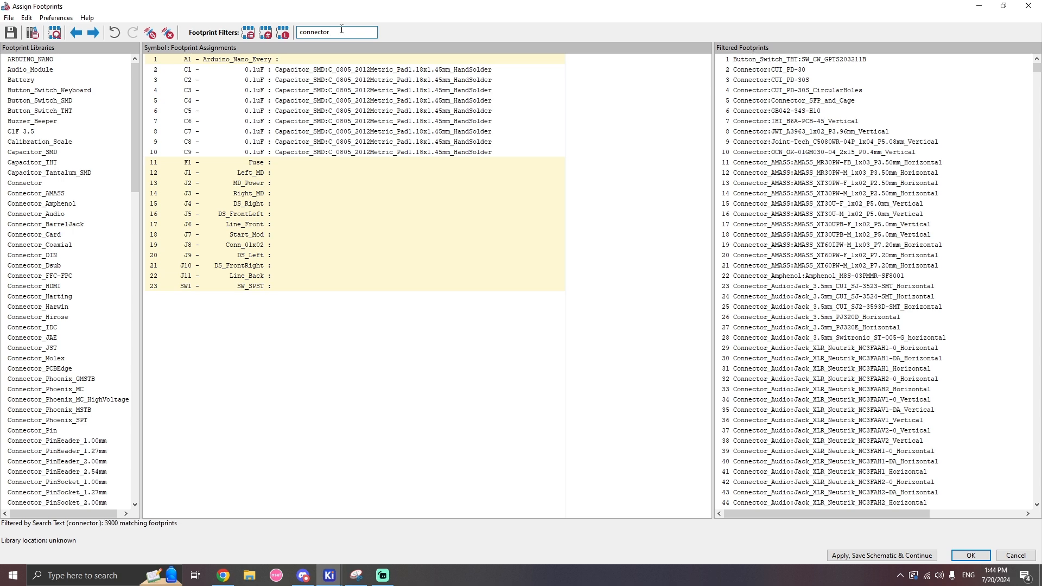
{"action": "type", "text": " 01x03"}
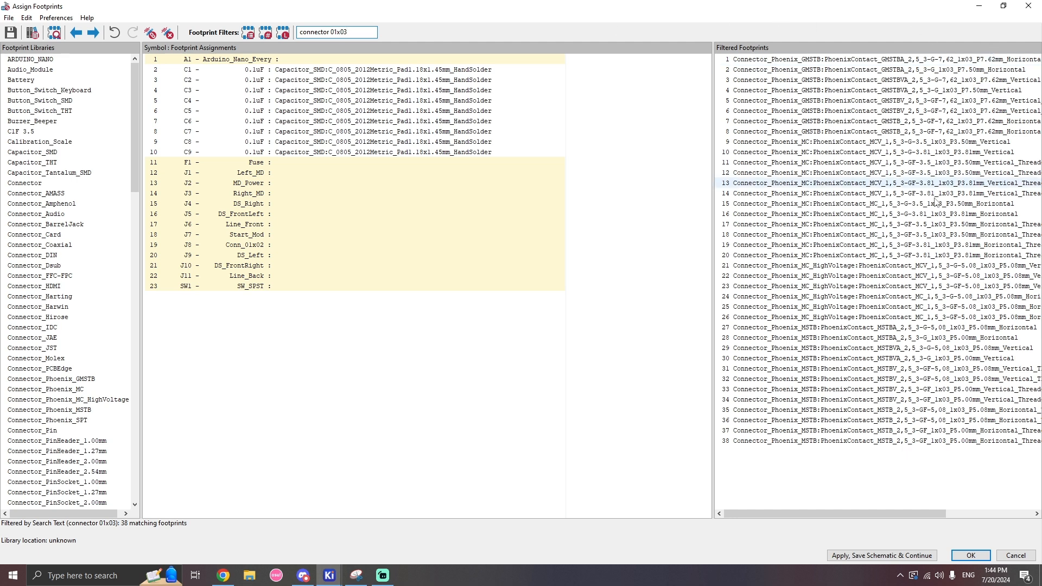
{"action": "left_click", "coordinate": [912, 445]}
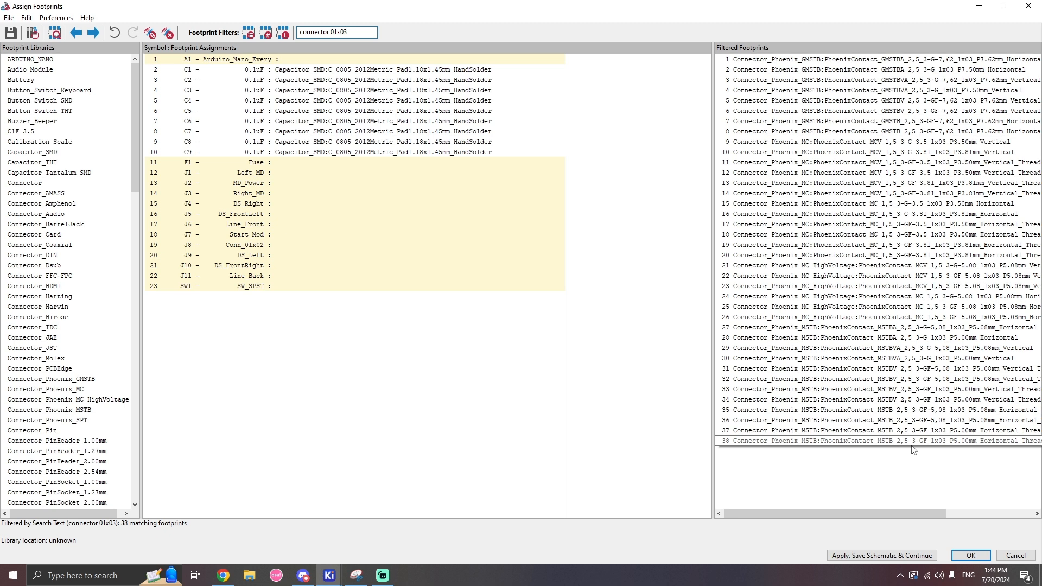
{"action": "type", "text": "5.00mm"}
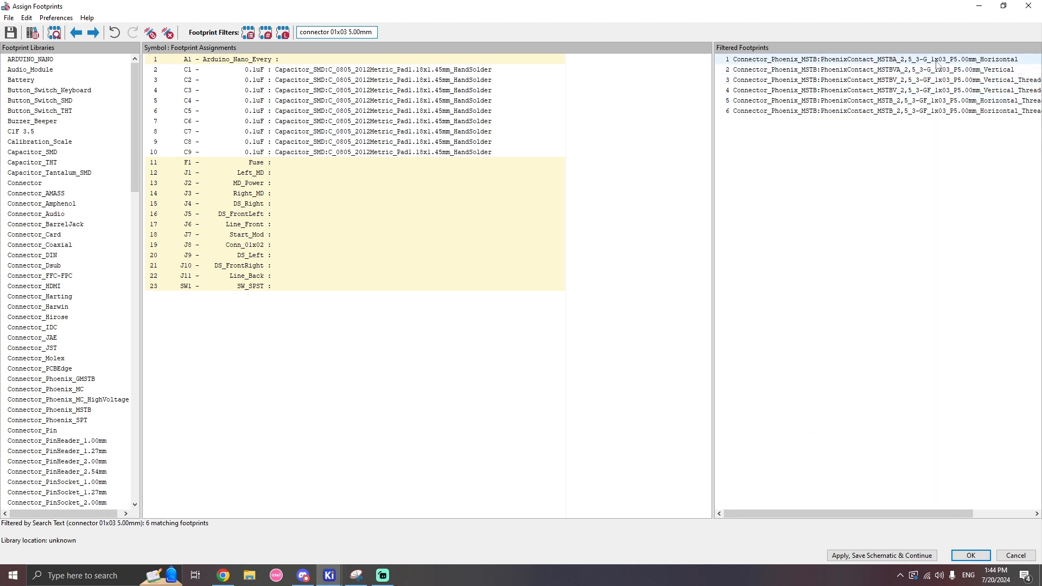
{"action": "type", "text": " horizontal"}
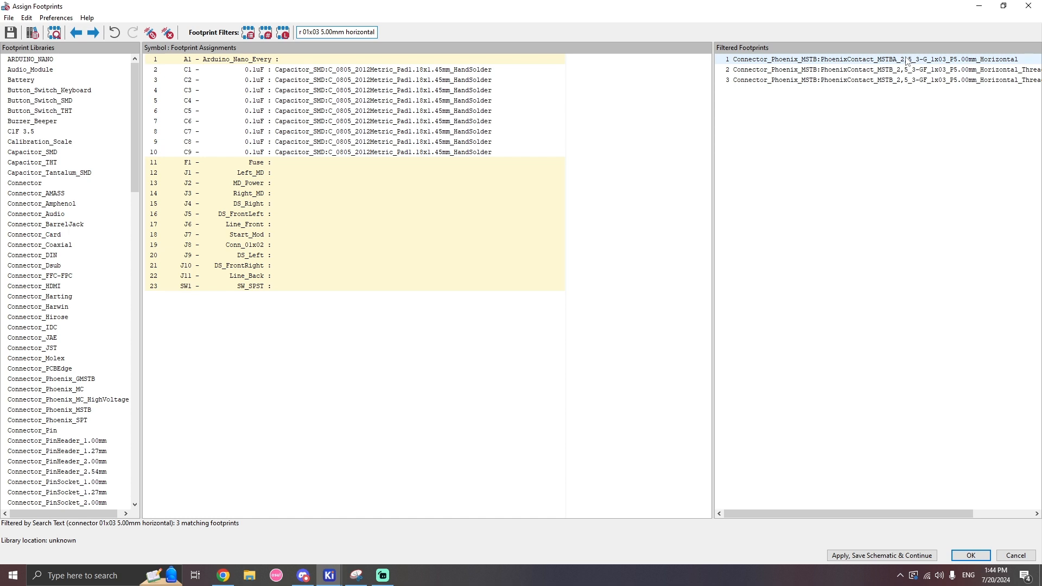
Assign the PhoenixContact_MSTBA_2,5_3-G_1x03_P5.00mm_Horizontal footprint to connectors J1 Left_MD, J2 MD_Power and J3 Right_MD.
{"action": "left_click", "coordinate": [281, 184]}
{"action": "double_click", "coordinate": [869, 59]}
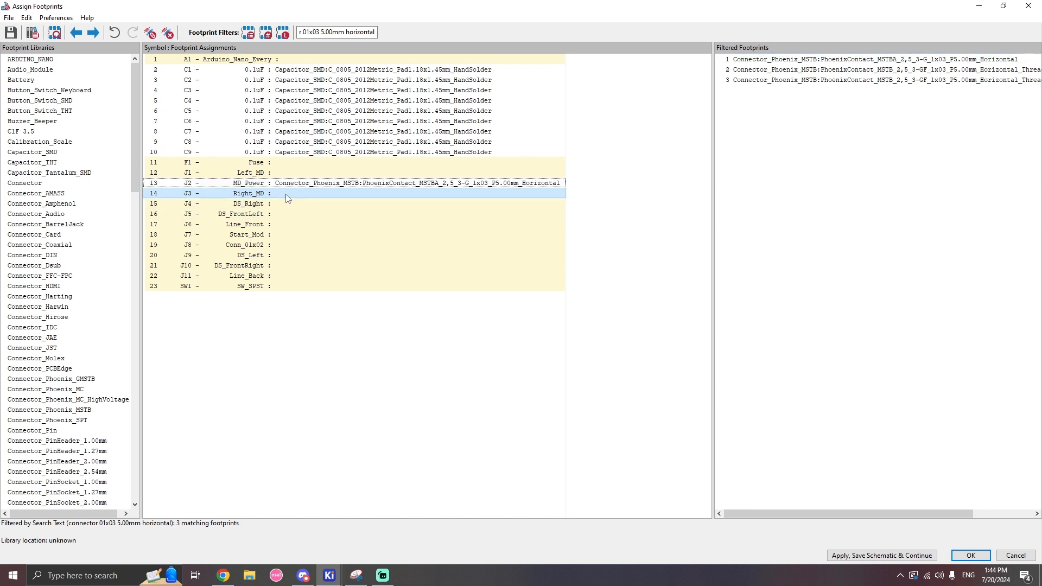
{"action": "left_click", "coordinate": [296, 174]}
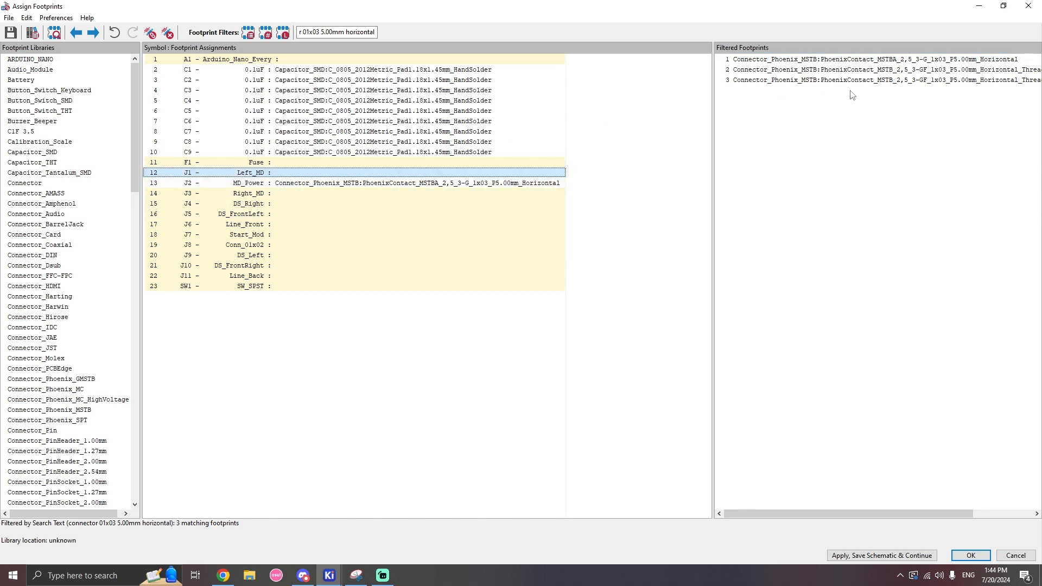
{"action": "double_click", "coordinate": [859, 61]}
{"action": "double_click", "coordinate": [821, 61]}
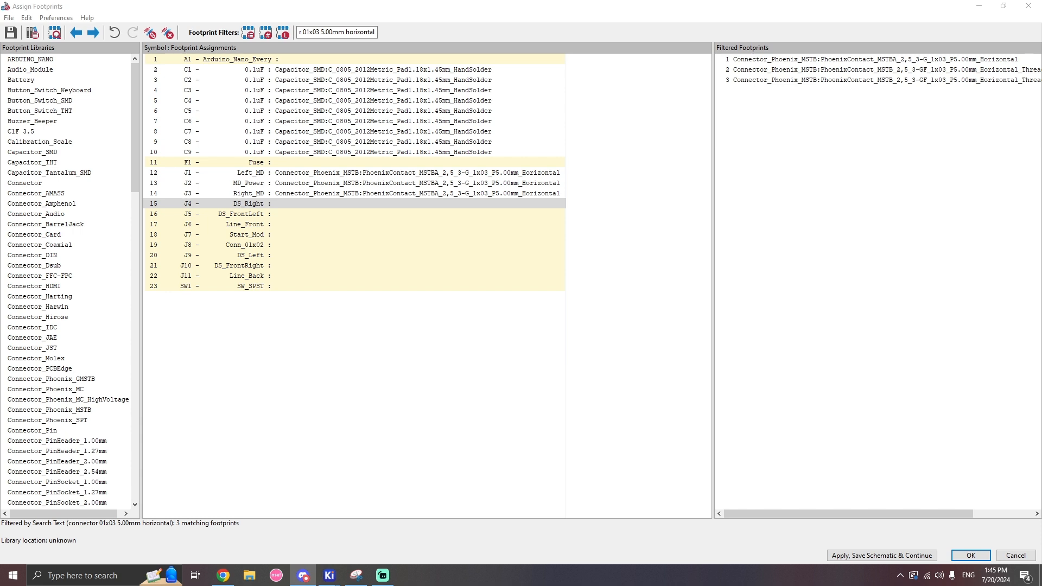
Replace the footprint filter with "jst 2.00mm horizontal 1x03".
{"action": "left_click", "coordinate": [352, 33]}
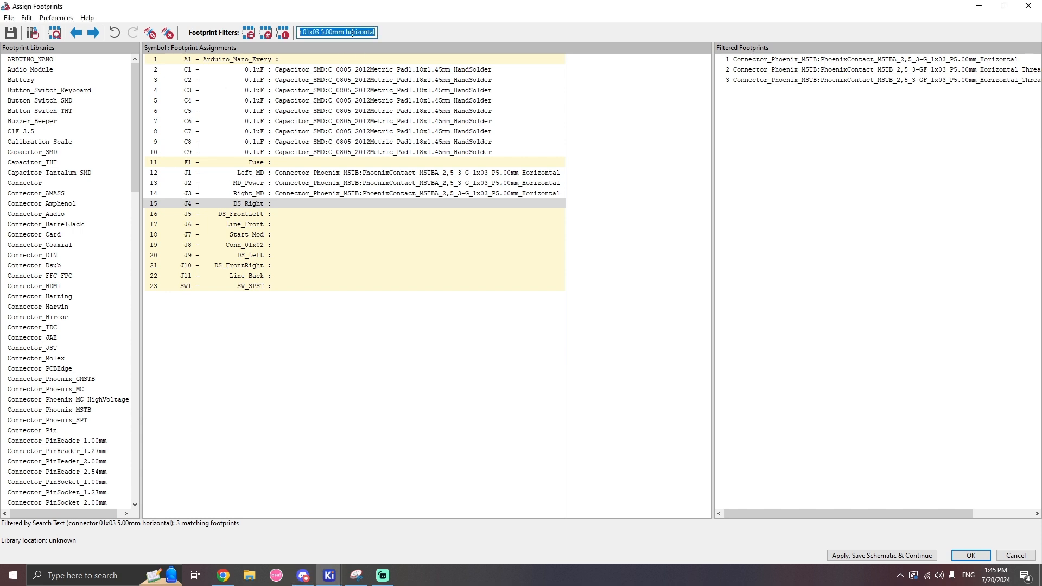
{"action": "type", "text": "jst"}
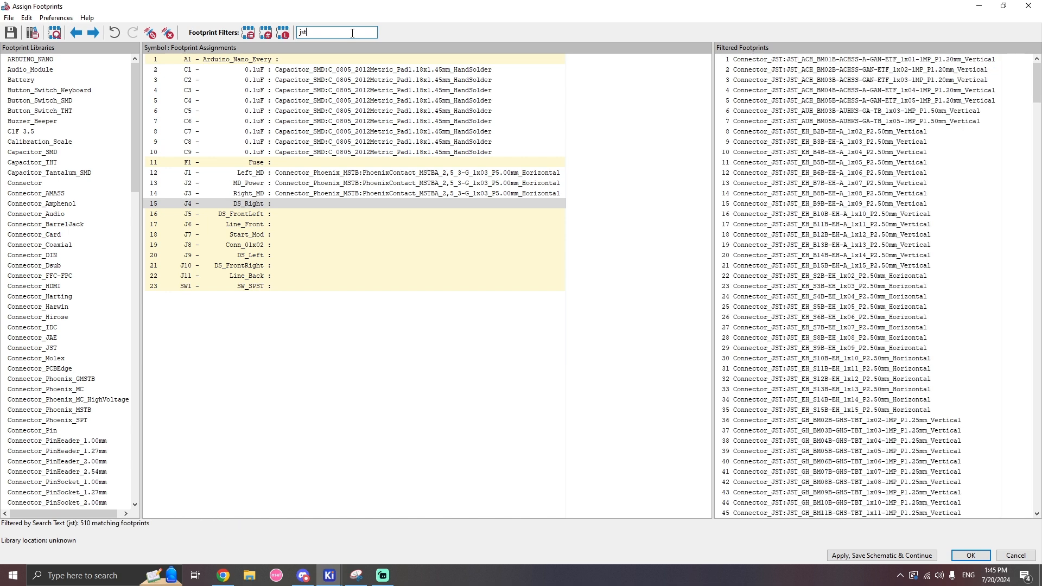
{"action": "type", "text": " 2.00mm"}
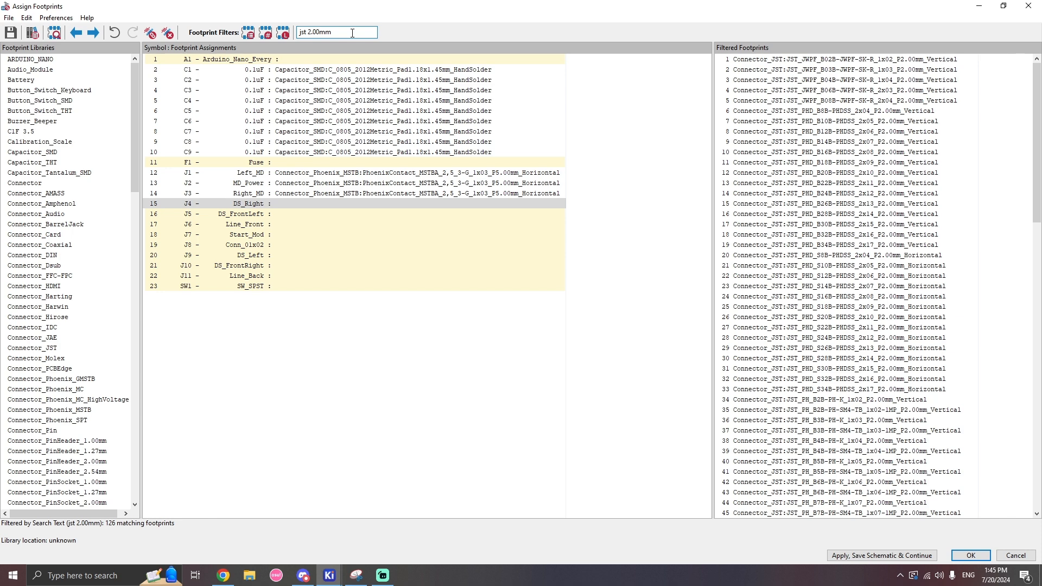
{"action": "type", "text": " ho"}
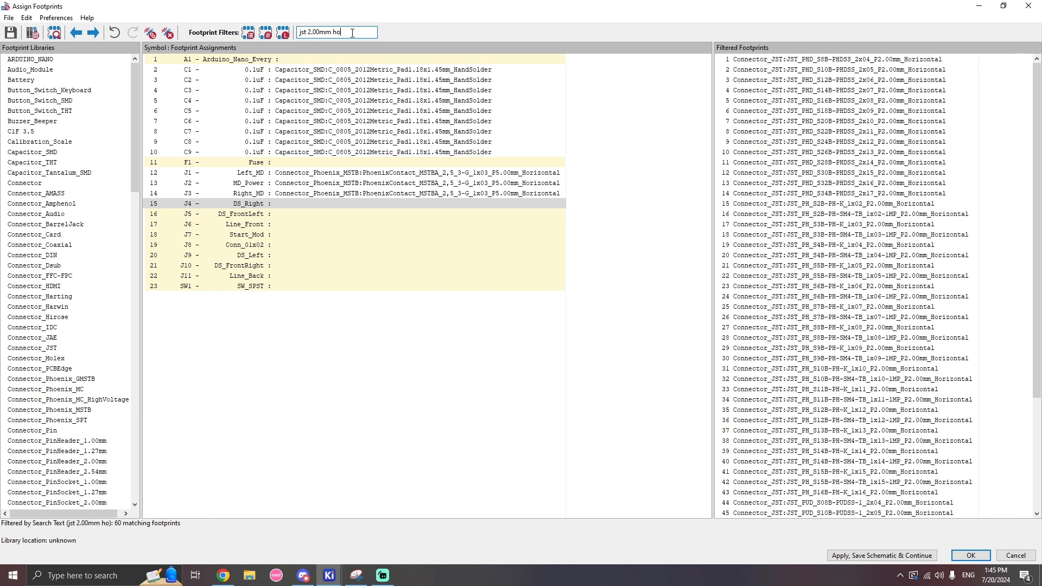
{"action": "type", "text": "irizontal 01"}
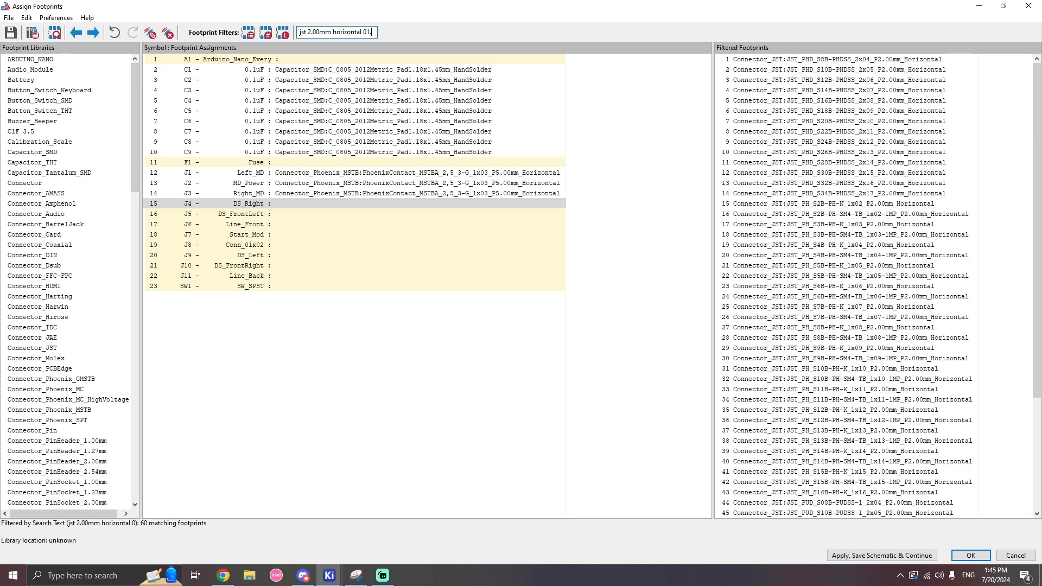
{"action": "type", "text": "x03"}
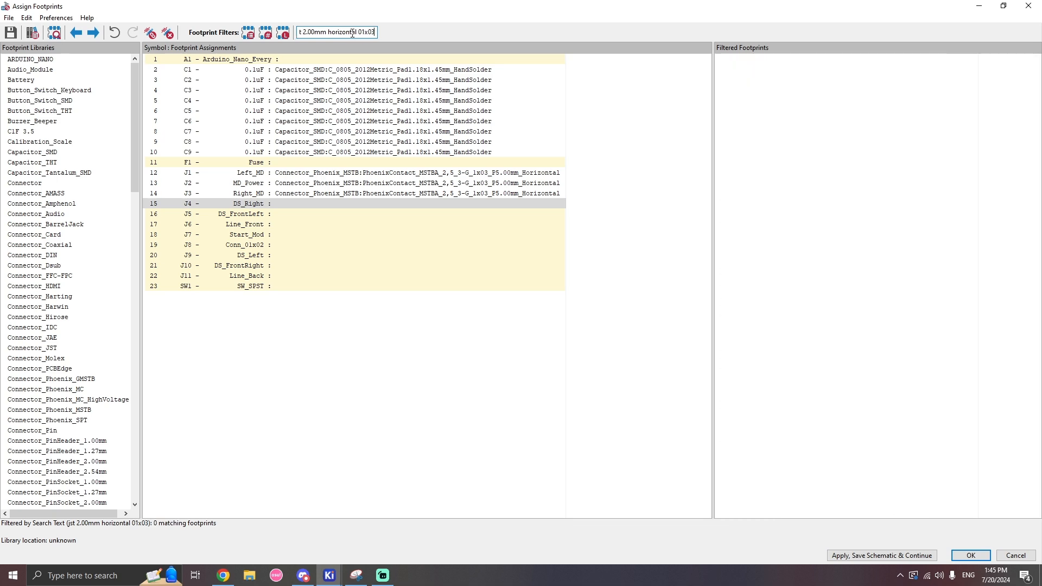
{"action": "key", "text": "BackSpace"}
{"action": "key", "text": "BackSpace"}
{"action": "key", "text": "BackSpace"}
{"action": "key", "text": "BackSpace"}
{"action": "key", "text": "BackSpace"}
{"action": "type", "text": "1"}
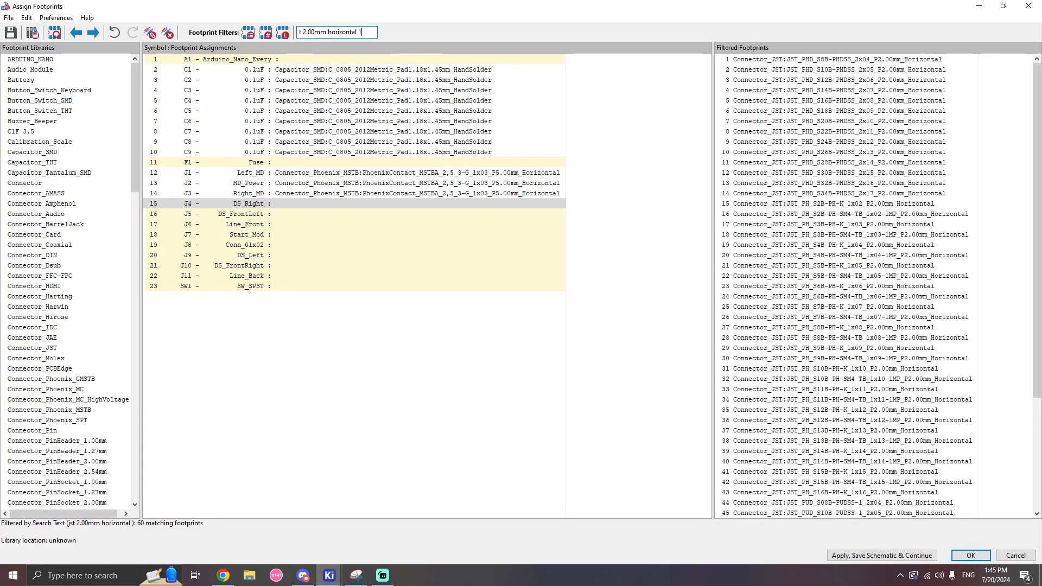
{"action": "type", "text": "x03"}
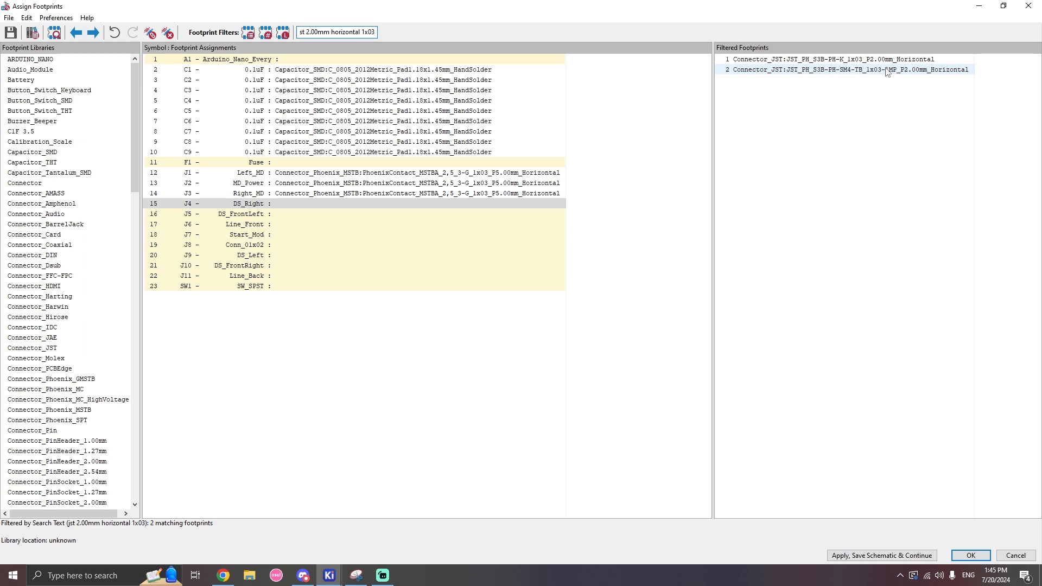
Assign the JST_PH_S3B-PH-K_1x03_P2.00mm_Horizontal footprint to connectors J4 through J7.
{"action": "left_click", "coordinate": [911, 60]}
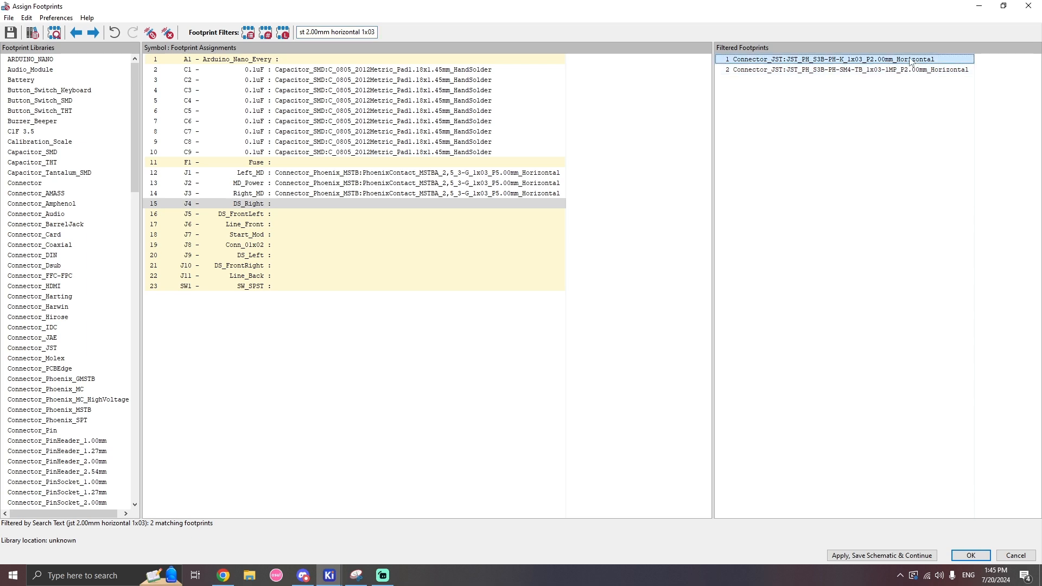
{"action": "double_click", "coordinate": [911, 61]}
{"action": "double_click", "coordinate": [911, 61]}
{"action": "double_click", "coordinate": [911, 61]}
{"action": "double_click", "coordinate": [911, 61]}
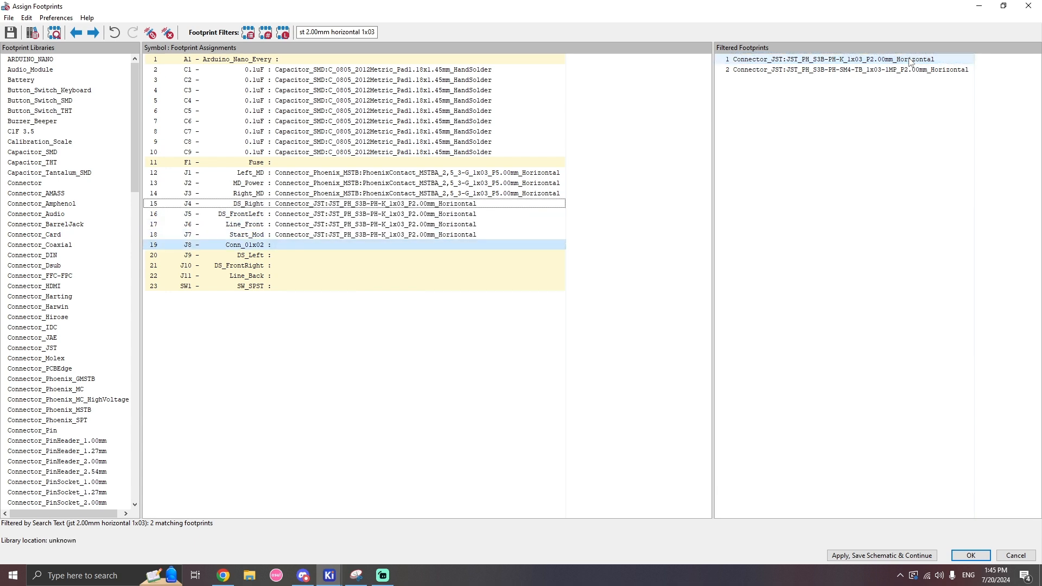
Assign the JST_PH_S3B-PH-K_1x03_P2.00mm_Horizontal footprint to connectors J9, J10 and J11, skipping the two-pin J8.
{"action": "left_click", "coordinate": [306, 257]}
{"action": "double_click", "coordinate": [902, 61]}
{"action": "double_click", "coordinate": [902, 61]}
{"action": "left_click", "coordinate": [758, 123]}
{"action": "double_click", "coordinate": [869, 60]}
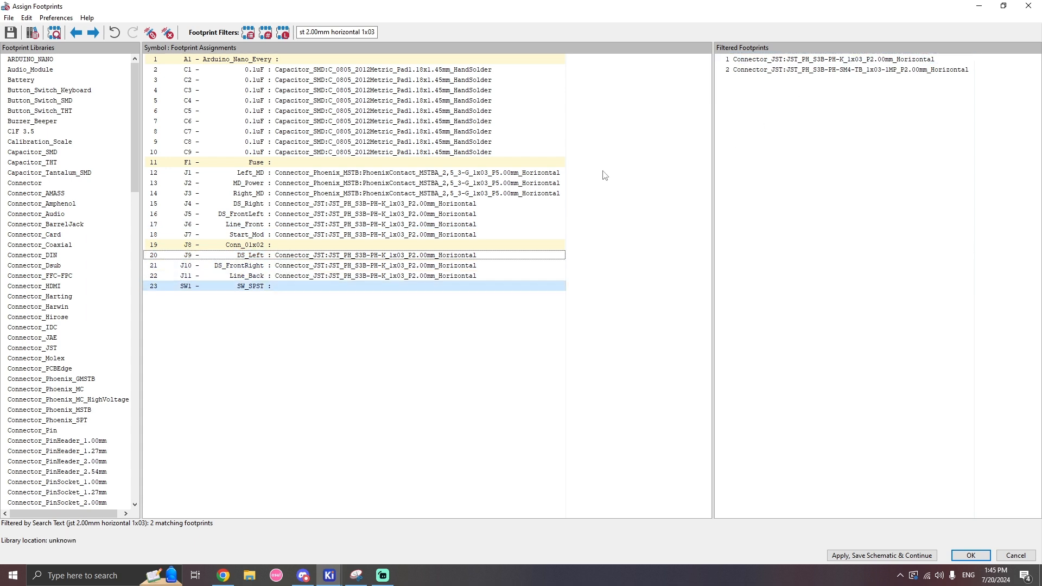
Switch to the Schematic Editor and examine the Battery section with F1, SW1 and J8.
{"action": "mouse_move", "coordinate": [332, 571]}
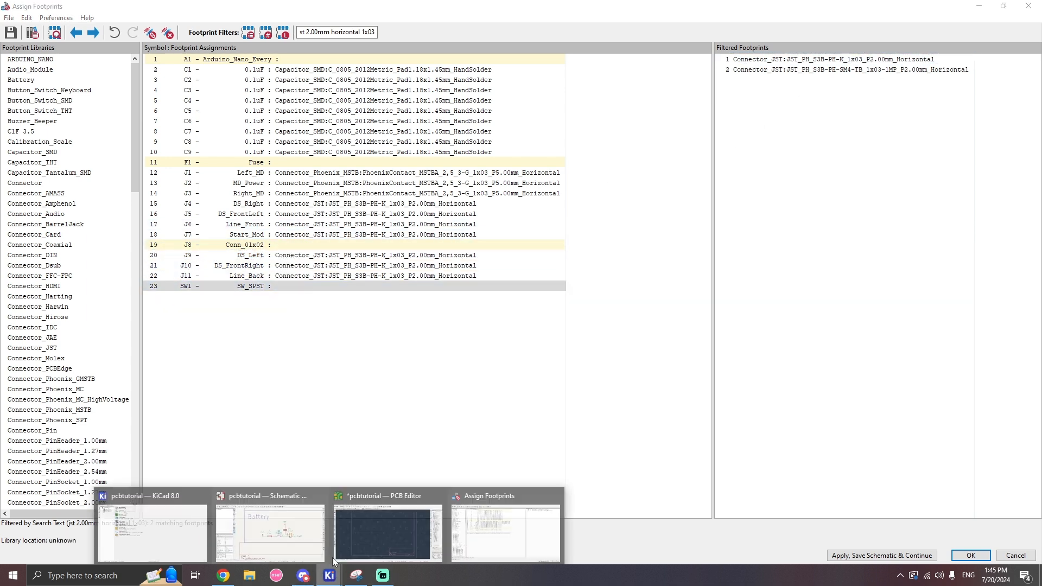
{"action": "left_click", "coordinate": [247, 524]}
{"action": "scroll", "coordinate": [597, 336], "scroll_direction": "down", "scroll_amount": 6}
{"action": "scroll", "coordinate": [613, 285], "scroll_direction": "up", "scroll_amount": 6}
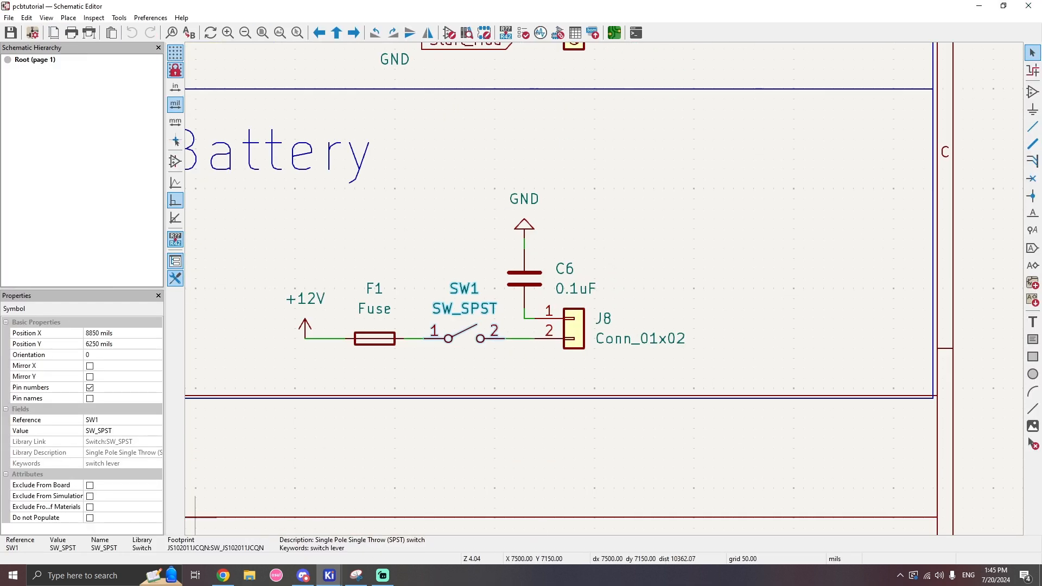
Switch to Google Slides, start the presentation and advance to the Battery Connector slide.
{"action": "key", "text": "alt+Tab"}
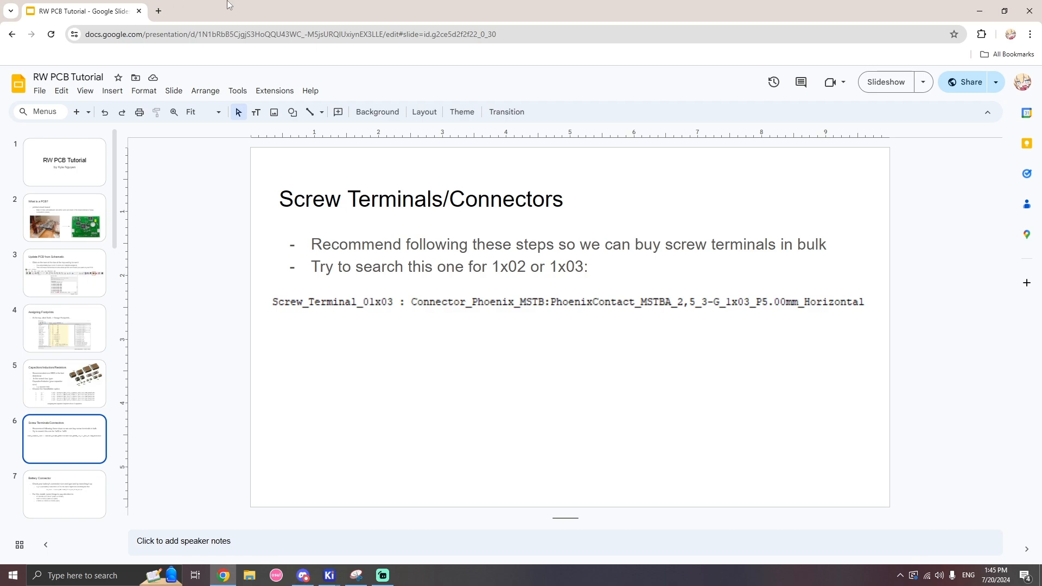
{"action": "left_click", "coordinate": [882, 79]}
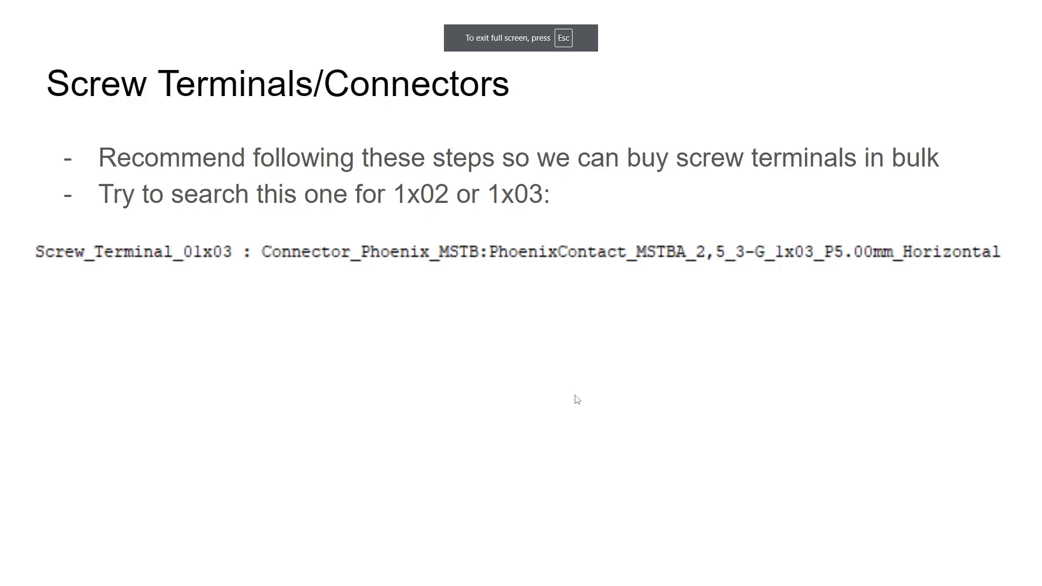
{"action": "left_click", "coordinate": [705, 413]}
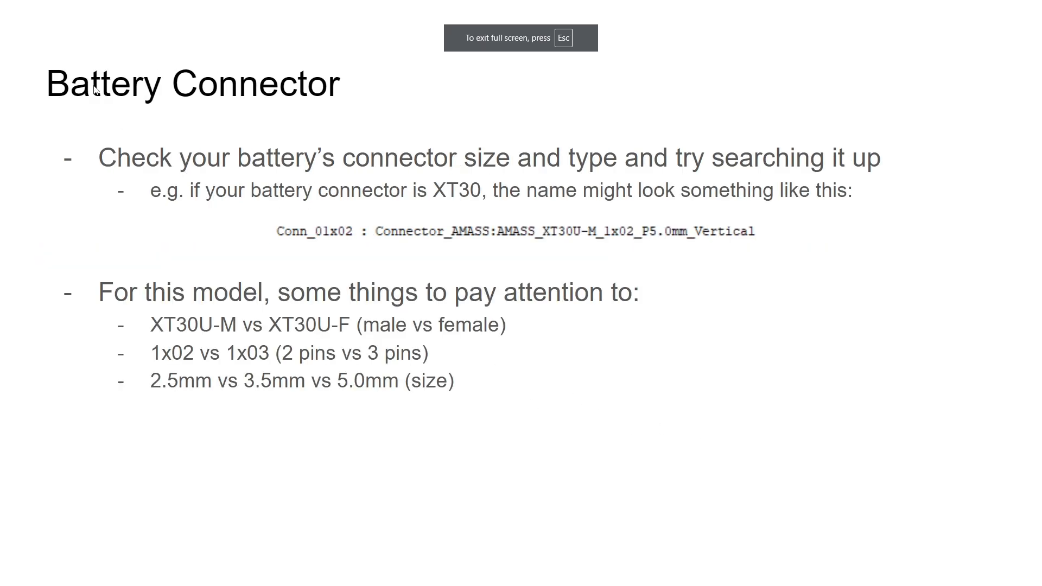
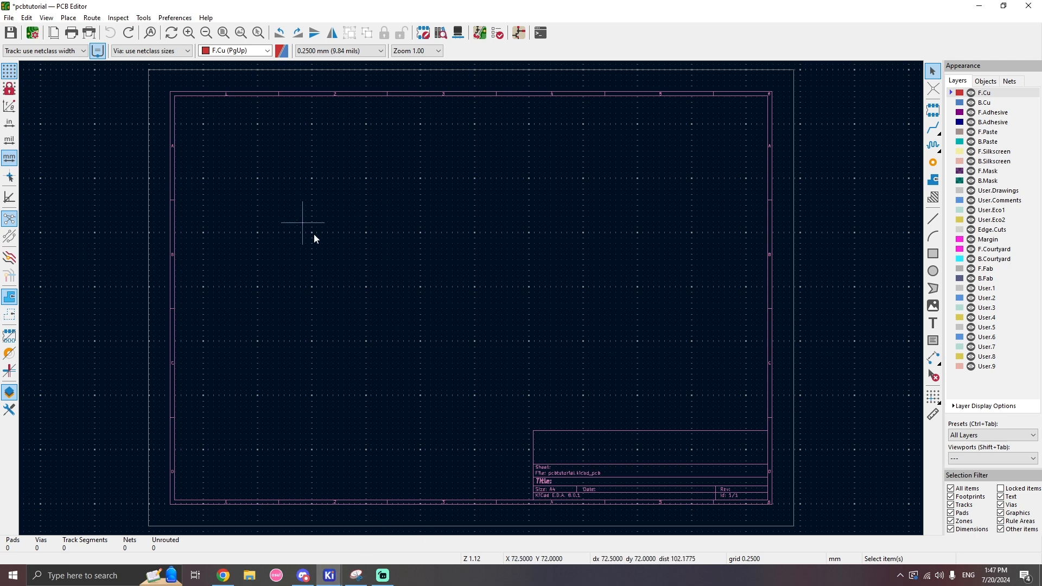
Return to Assign Footprints, filter by "xt60 vertical" and assign the AMASS_XT60-F_1x02_P7.20mm_Vertical footprint to J8 Conn_01x02.
{"action": "left_click", "coordinate": [330, 576]}
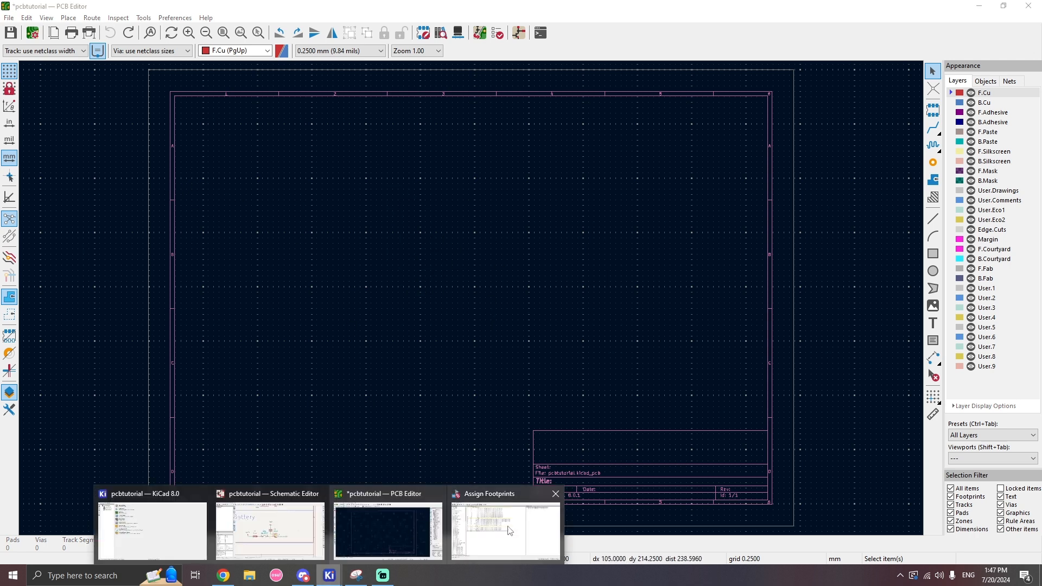
{"action": "left_click", "coordinate": [500, 530]}
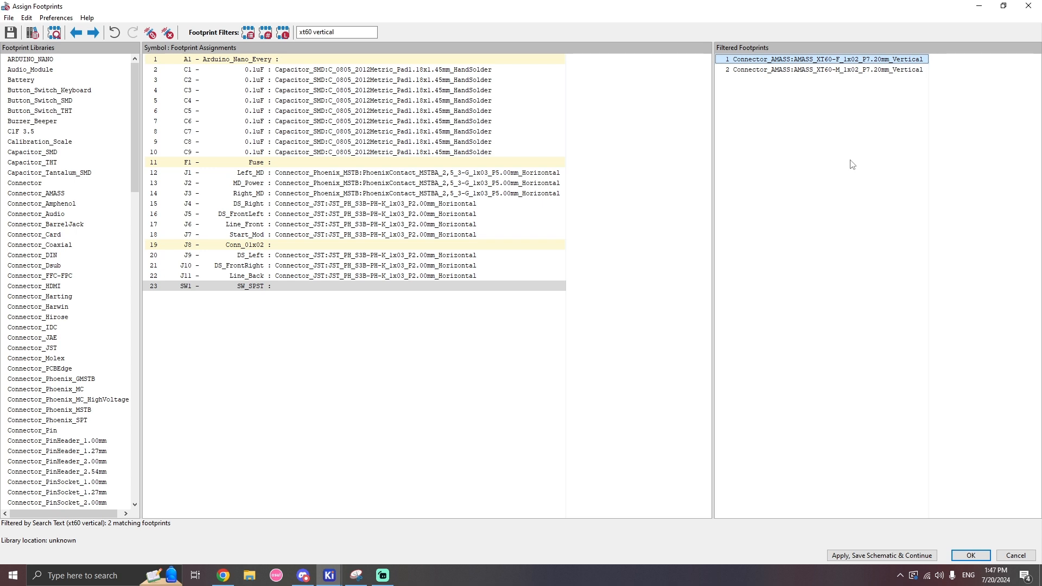
{"action": "double_click", "coordinate": [901, 61]}
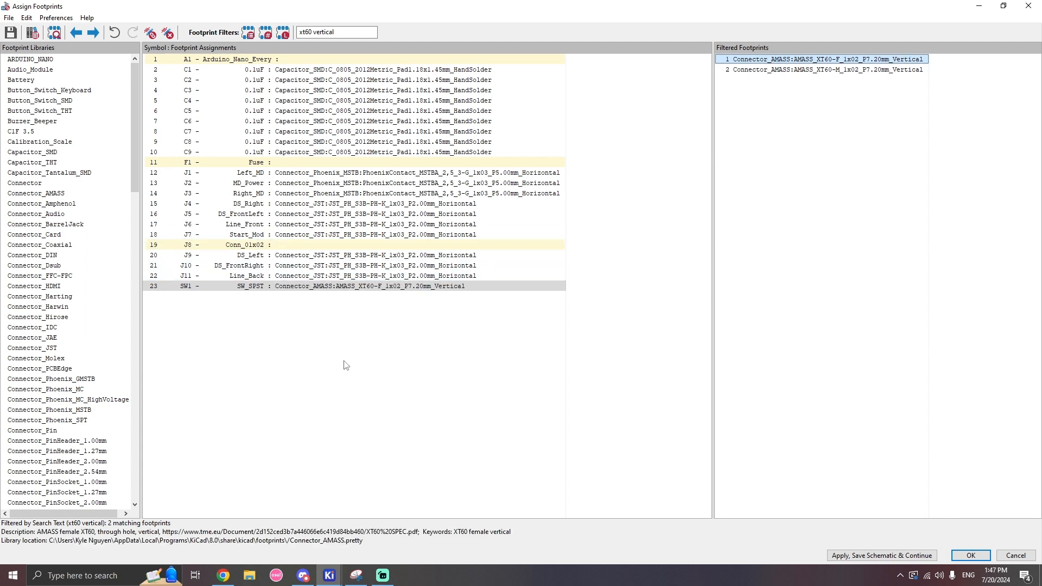
{"action": "key", "text": "ctrl+z"}
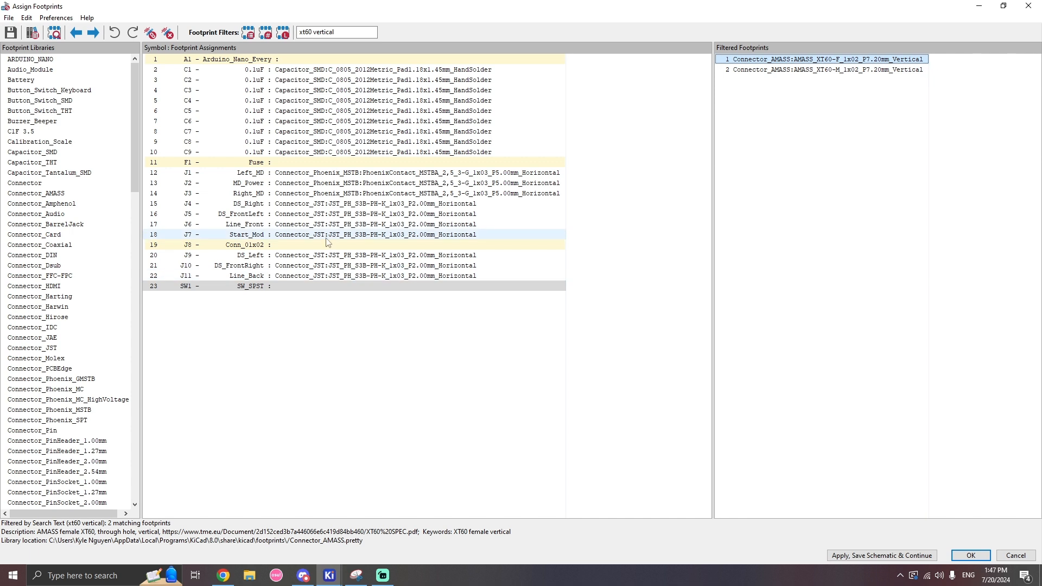
{"action": "left_click", "coordinate": [328, 244]}
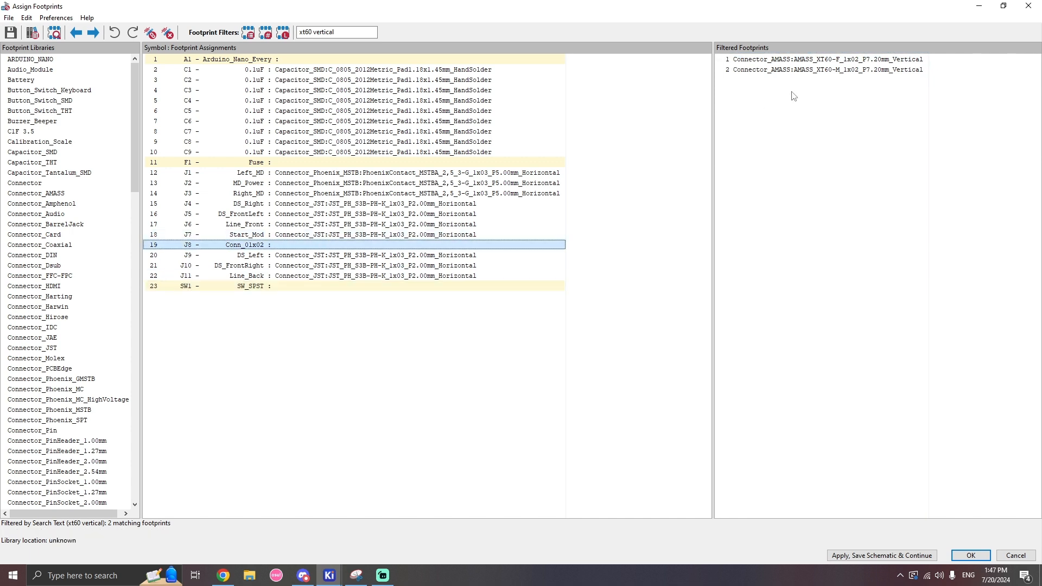
{"action": "double_click", "coordinate": [820, 62]}
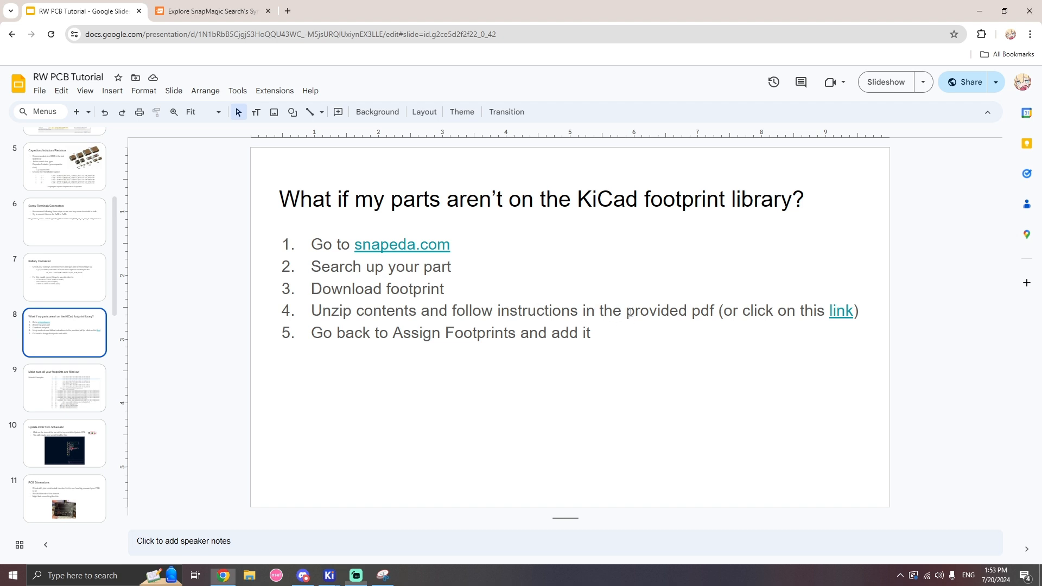
On the slide about parts missing from the KiCad library, examine the instructions on the provided pdf and returning to Assign Footprints.
{"action": "left_click_drag", "start_coordinate": [622, 315], "coordinate": [714, 315]}
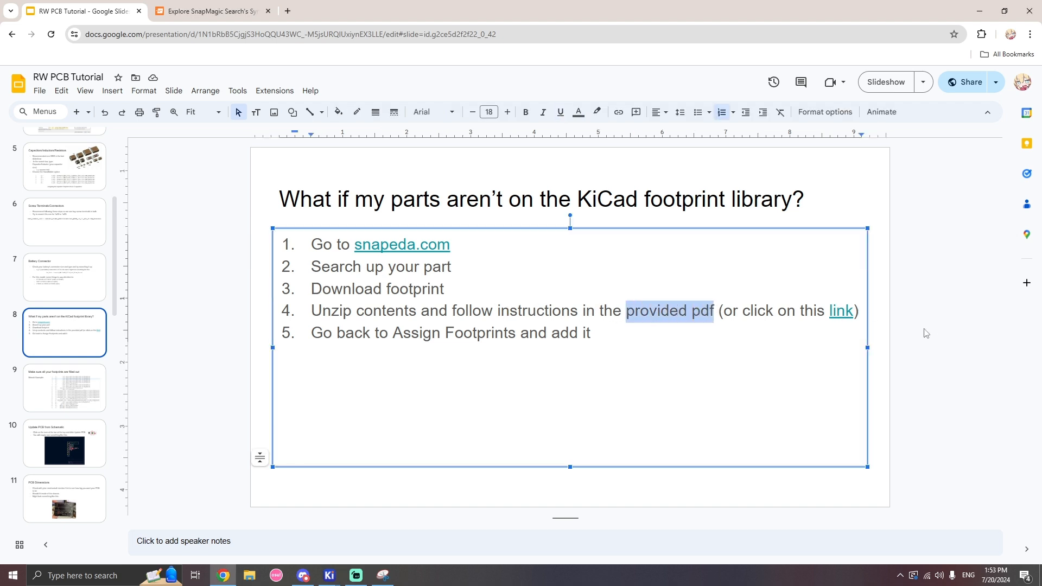
{"action": "left_click", "coordinate": [370, 333]}
{"action": "left_click_drag", "start_coordinate": [323, 333], "coordinate": [586, 334]}
{"action": "left_click", "coordinate": [442, 329]}
{"action": "key", "text": "End"}
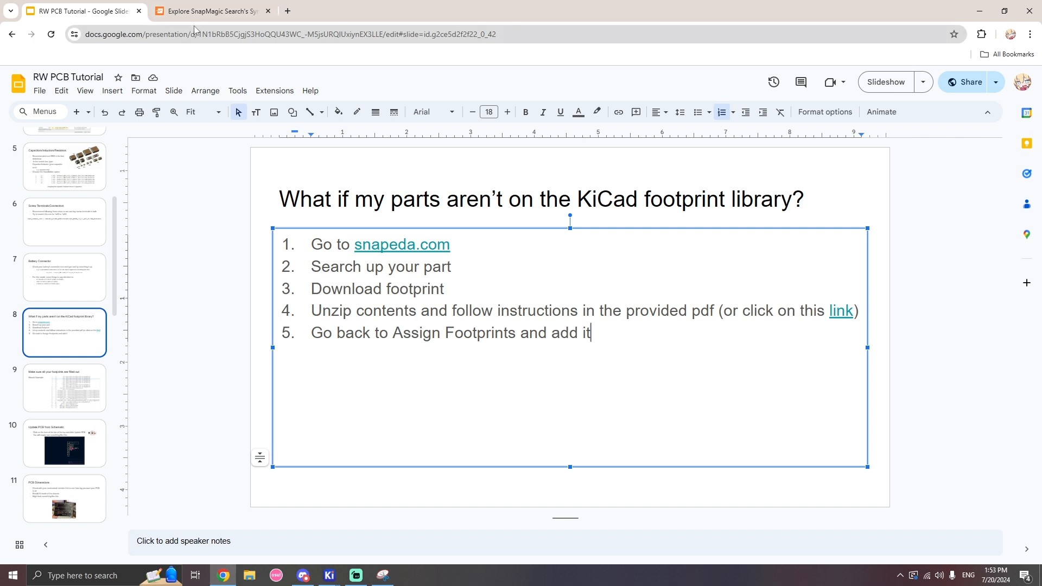
Switch to SnapMagic Search, open the PDM2-S12-S12-S converter from the top downloaded power converters and download its footprint.
{"action": "left_click", "coordinate": [209, 11]}
{"action": "left_click", "coordinate": [394, 256]}
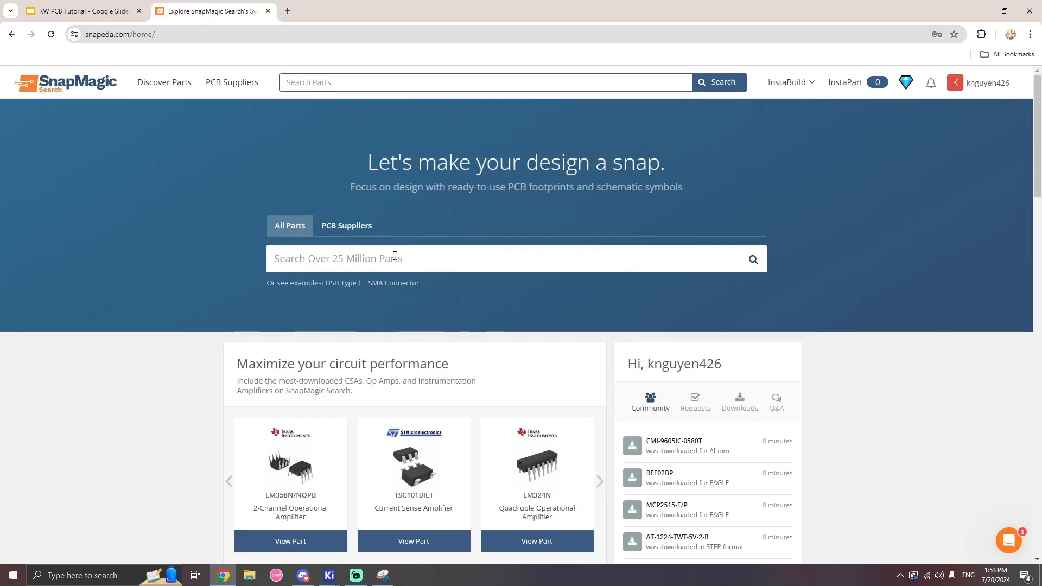
{"action": "scroll", "coordinate": [463, 293], "scroll_direction": "down", "scroll_amount": 5}
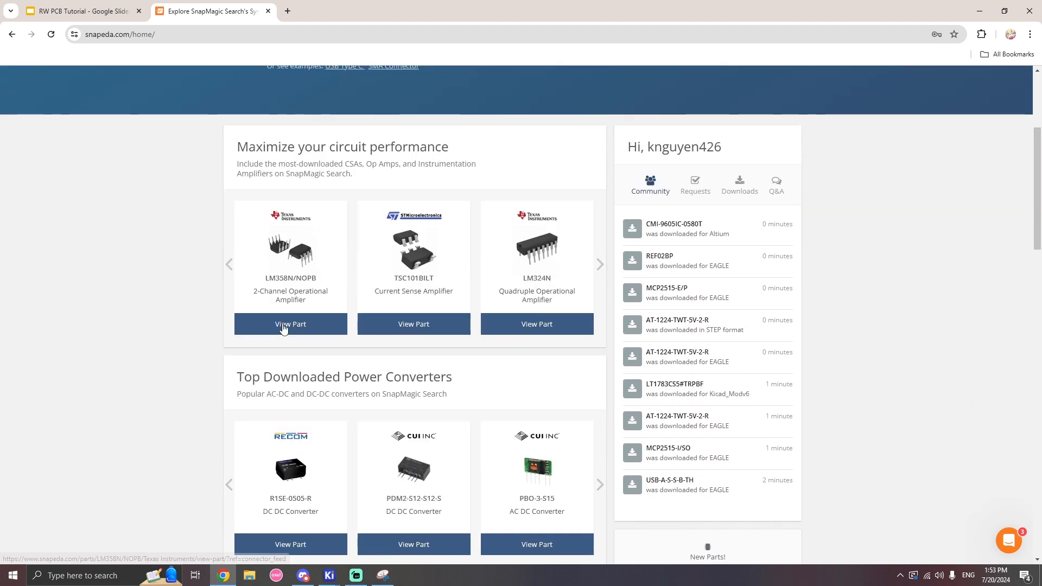
{"action": "scroll", "coordinate": [459, 333], "scroll_direction": "up", "scroll_amount": 1}
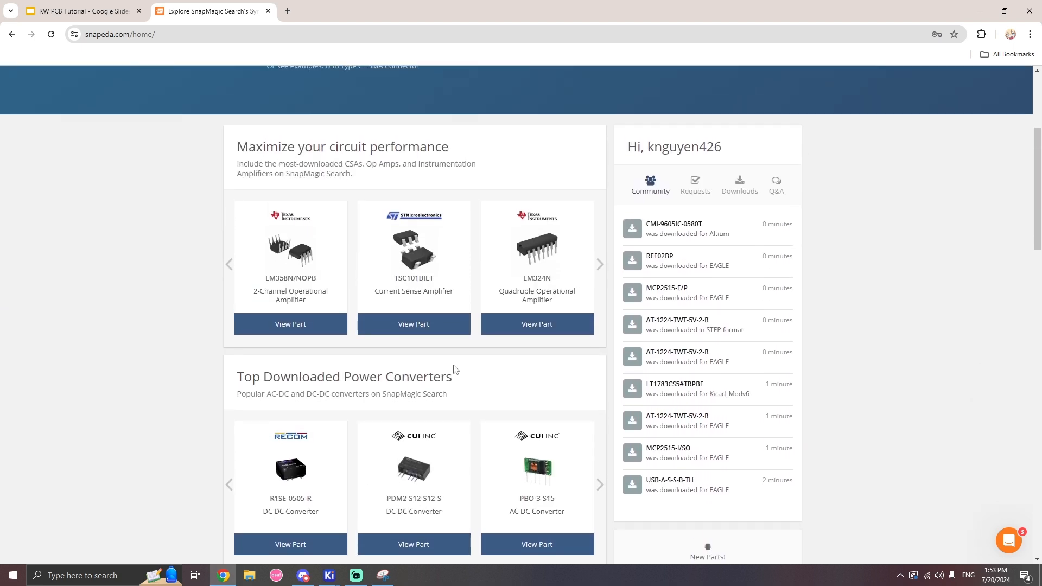
{"action": "scroll", "coordinate": [396, 374], "scroll_direction": "down", "scroll_amount": 1}
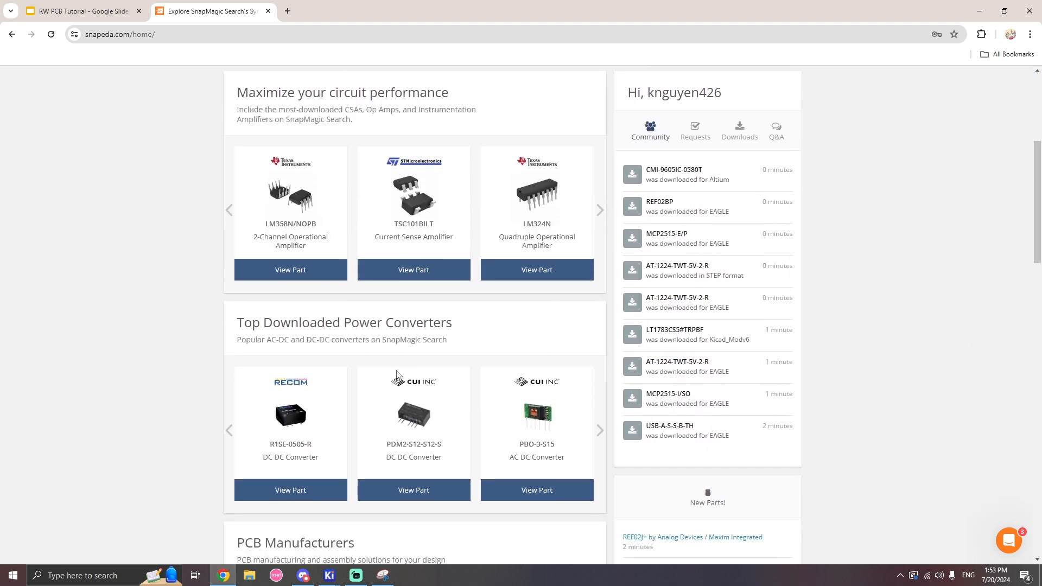
{"action": "left_click", "coordinate": [429, 491]}
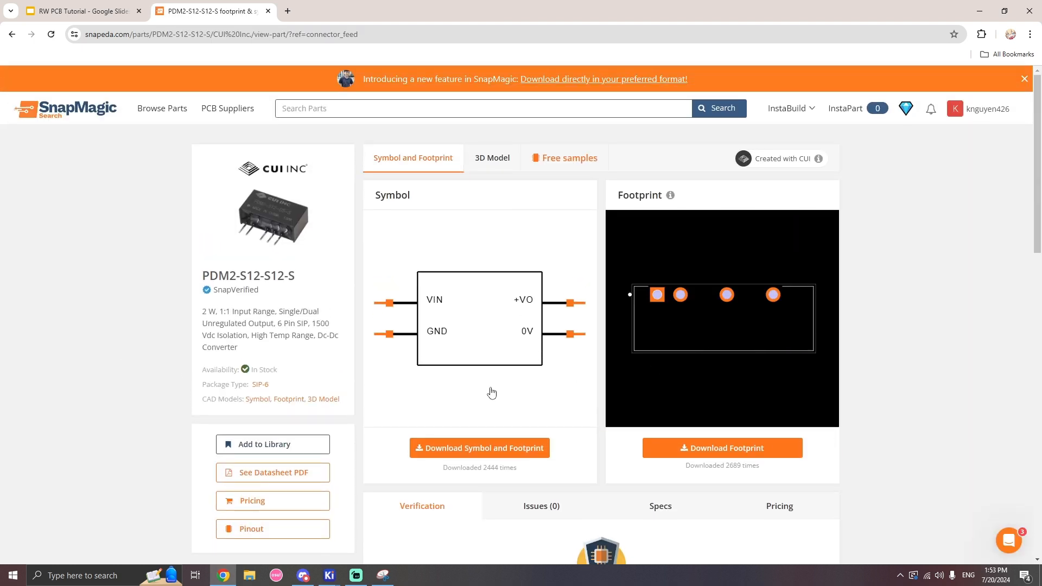
{"action": "scroll", "coordinate": [651, 429], "scroll_direction": "down", "scroll_amount": 1}
{"action": "left_click", "coordinate": [700, 393]}
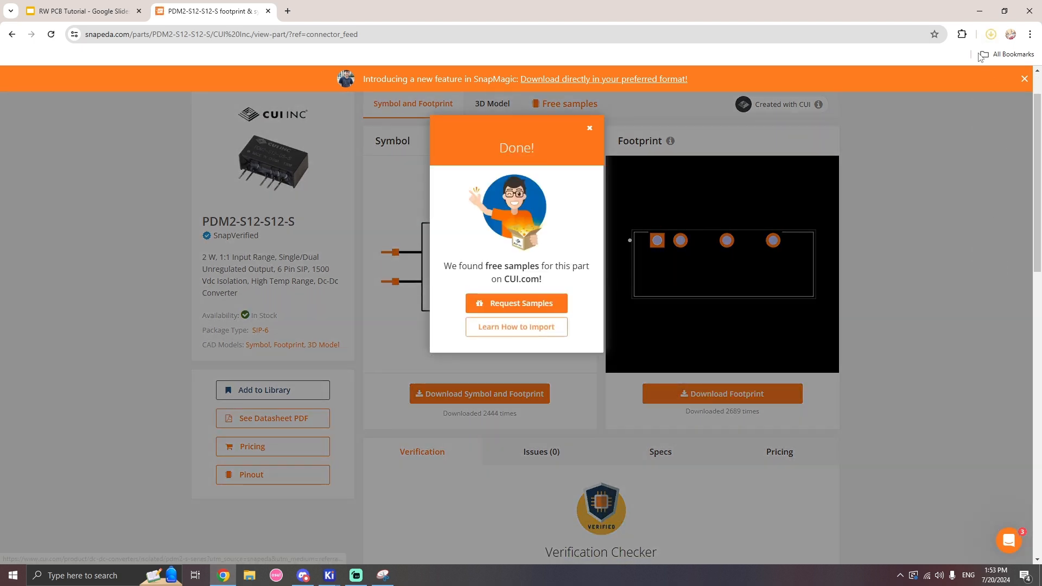
In File Explorer's Downloads folder, move PDM2-S12-S12-S.zip into the KiCad Stuff folder and open that folder.
{"action": "left_click", "coordinate": [249, 576]}
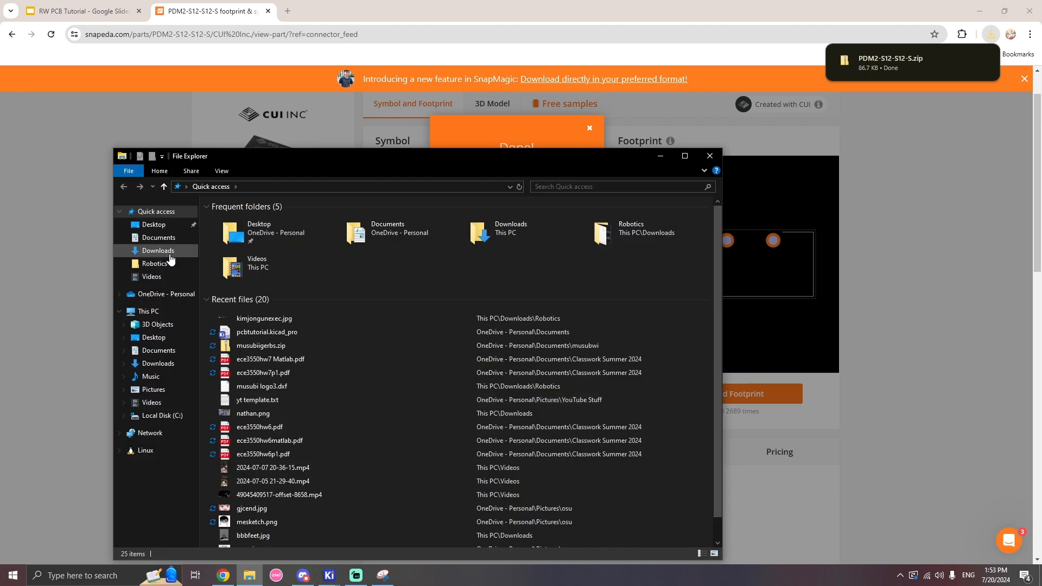
{"action": "left_click", "coordinate": [158, 363]}
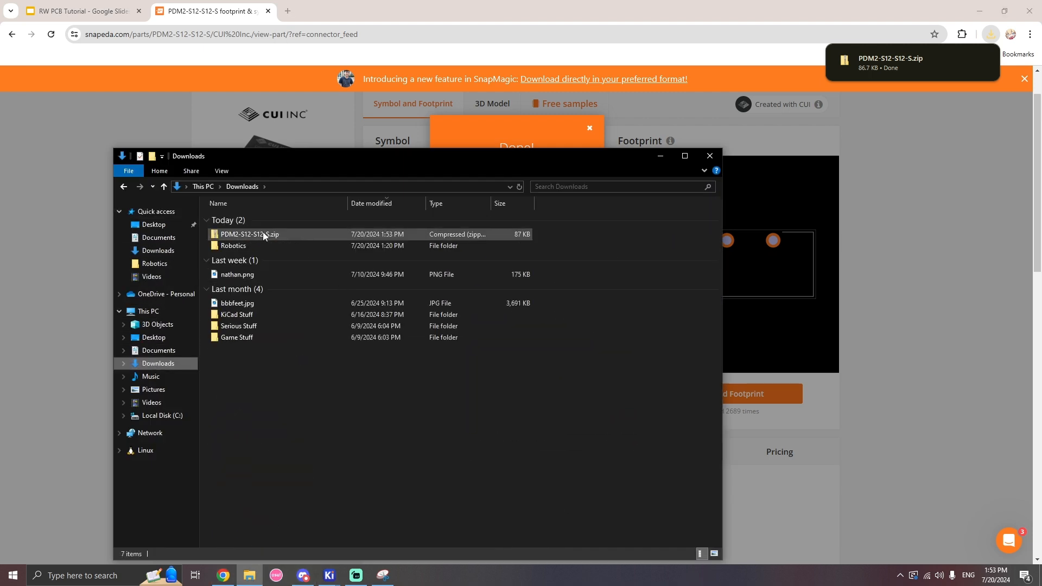
{"action": "left_click_drag", "start_coordinate": [262, 232], "coordinate": [252, 319]}
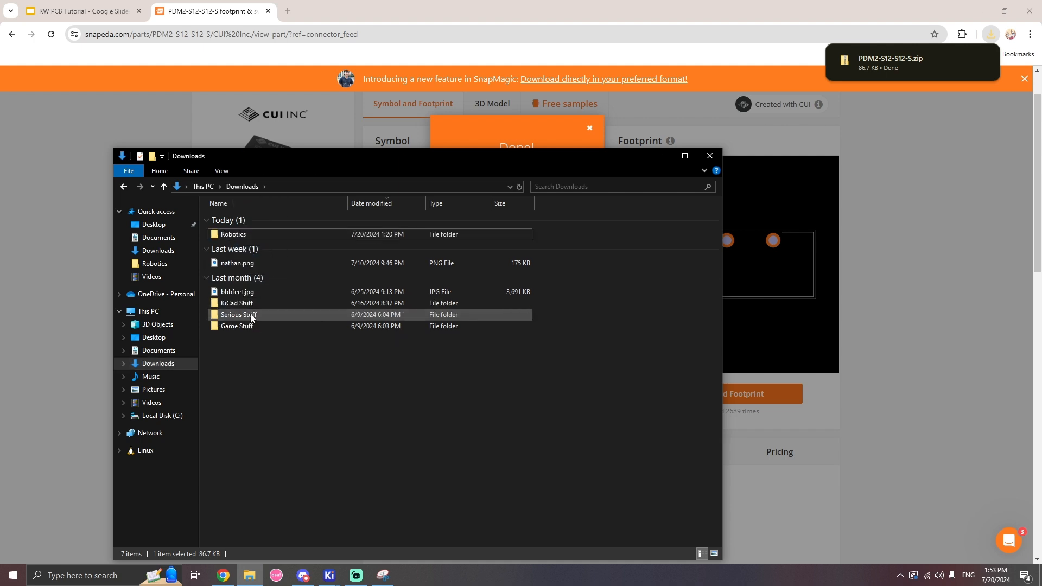
{"action": "double_click", "coordinate": [251, 304]}
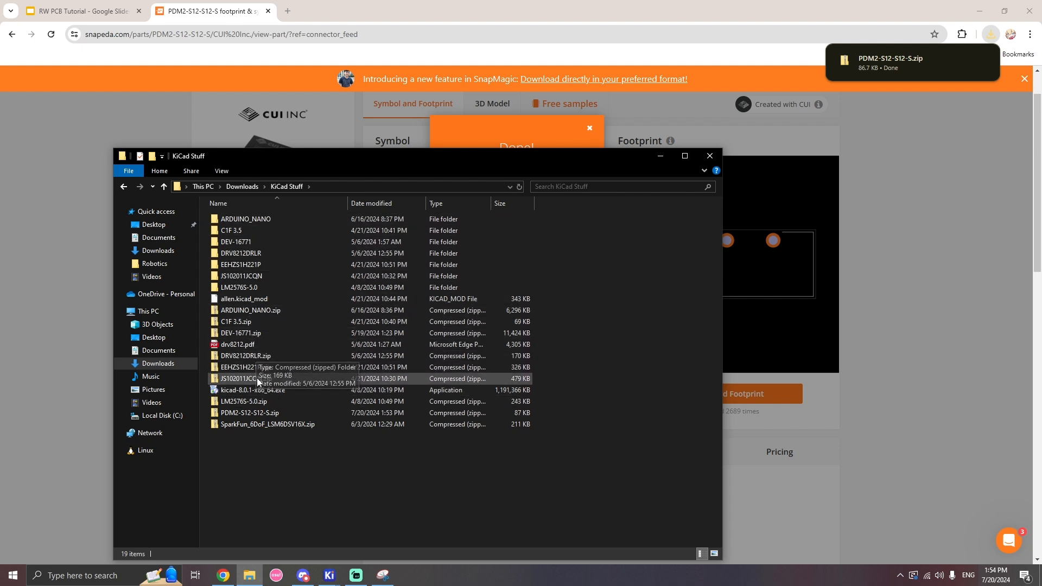
Extract PDM2-S12-S12-S.zip to its default destination inside KiCad Stuff and close the File Explorer windows.
{"action": "left_click", "coordinate": [254, 412]}
{"action": "right_click", "coordinate": [253, 413]}
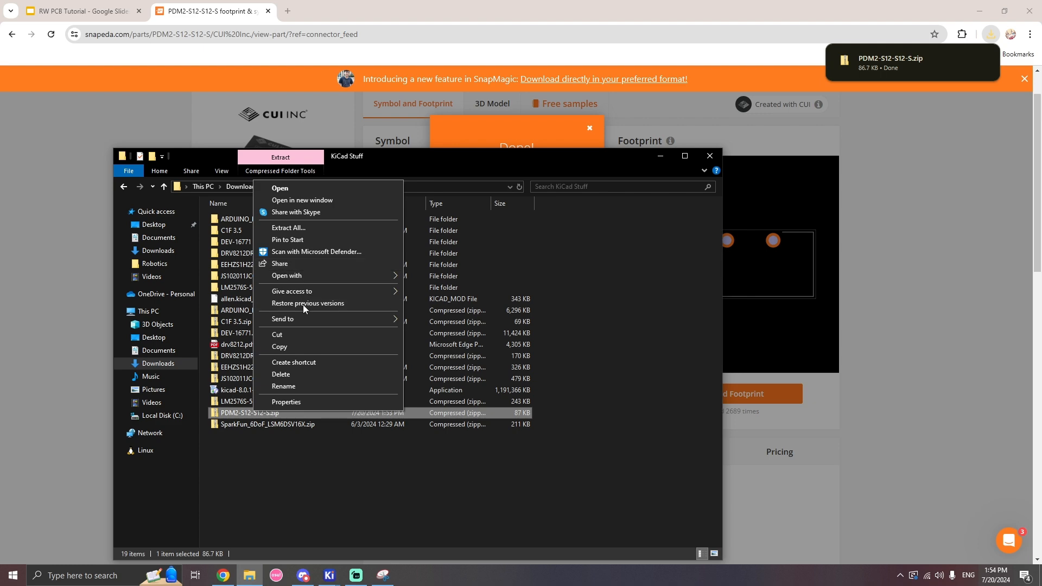
{"action": "left_click", "coordinate": [293, 229]}
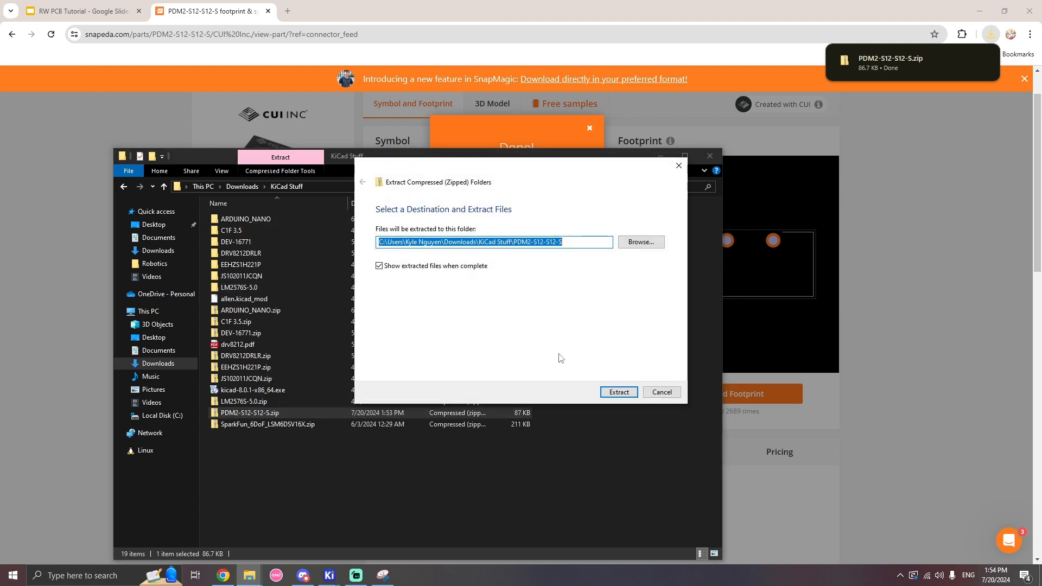
{"action": "left_click", "coordinate": [619, 392]}
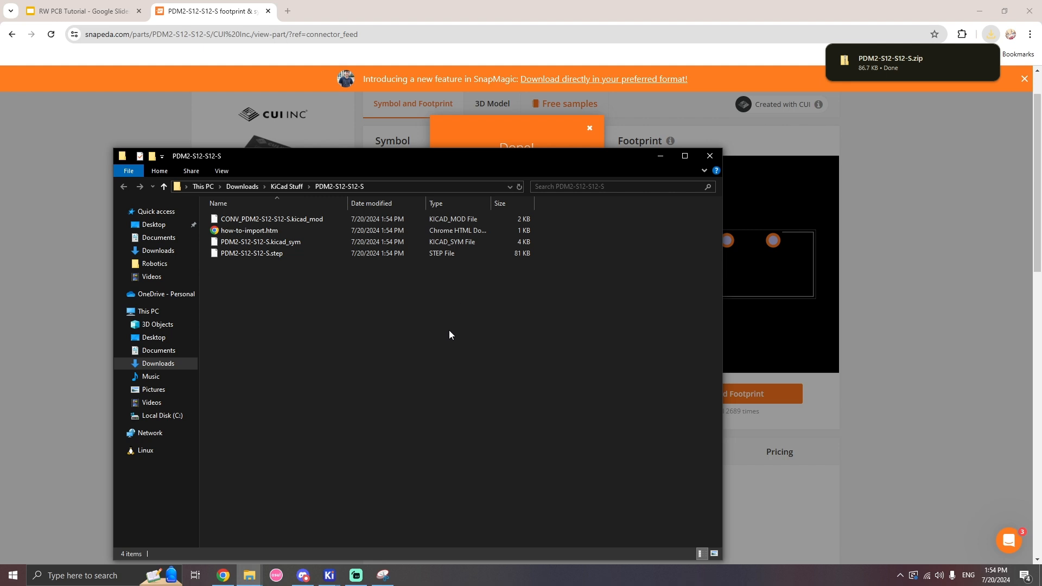
{"action": "left_click", "coordinate": [705, 158]}
{"action": "left_click", "coordinate": [708, 157]}
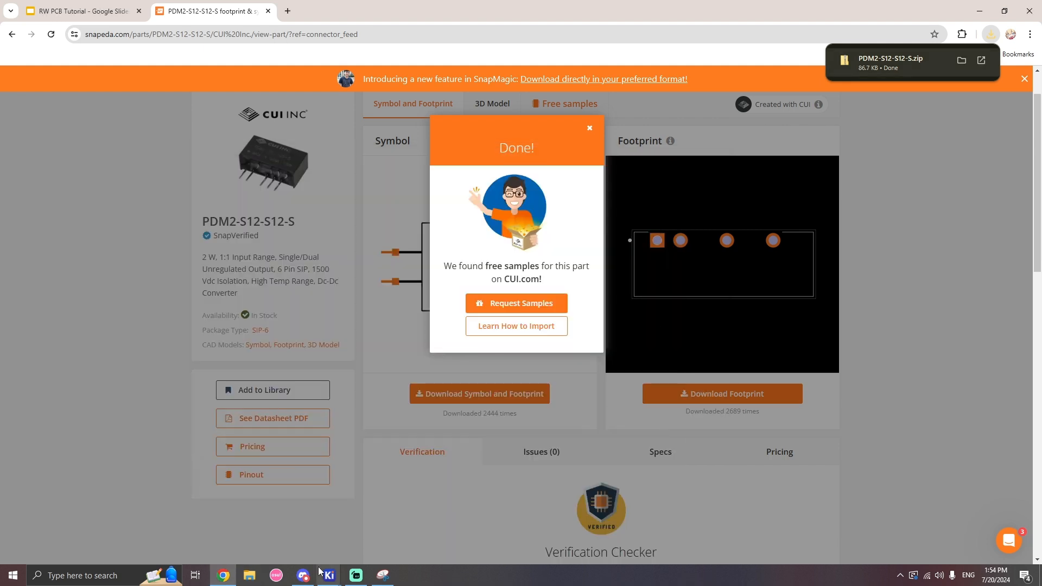
Switch to the KiCad project manager and add the extracted PDM2-S12-S12-S folder to the global footprint libraries.
{"action": "mouse_move", "coordinate": [333, 581]}
{"action": "left_click", "coordinate": [146, 523]}
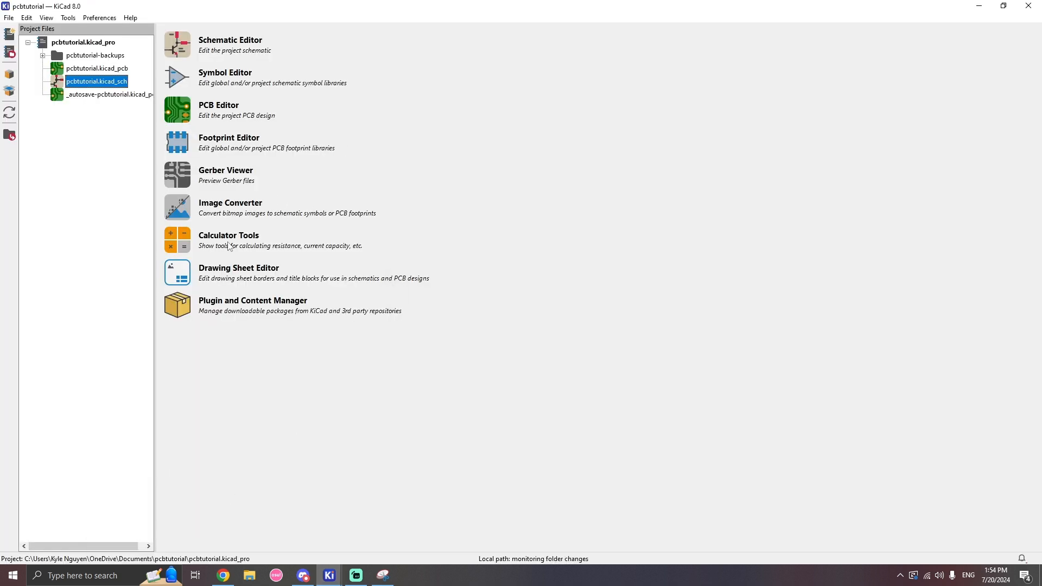
{"action": "left_click", "coordinate": [10, 17]}
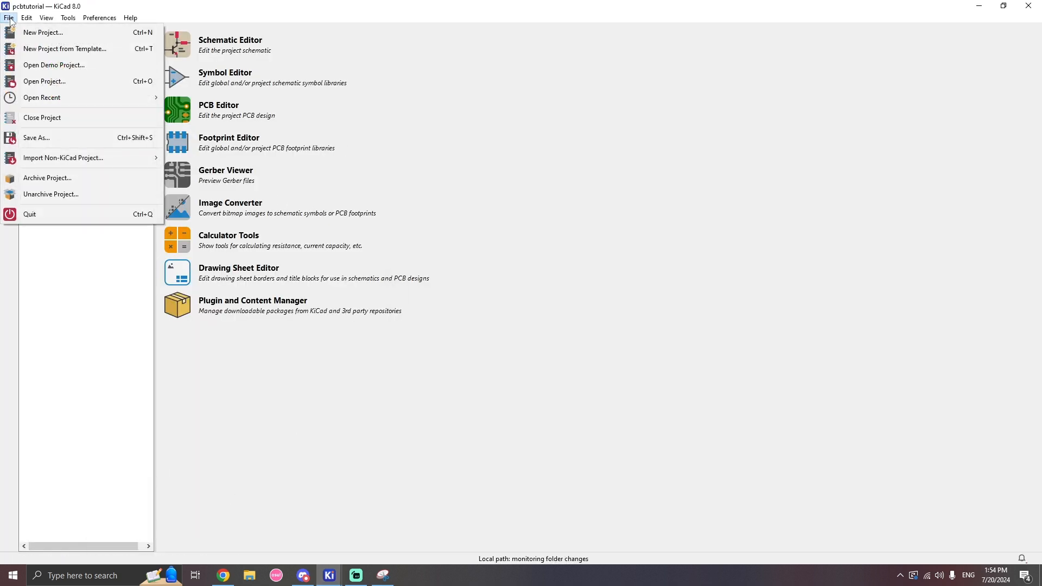
{"action": "mouse_move", "coordinate": [89, 19]}
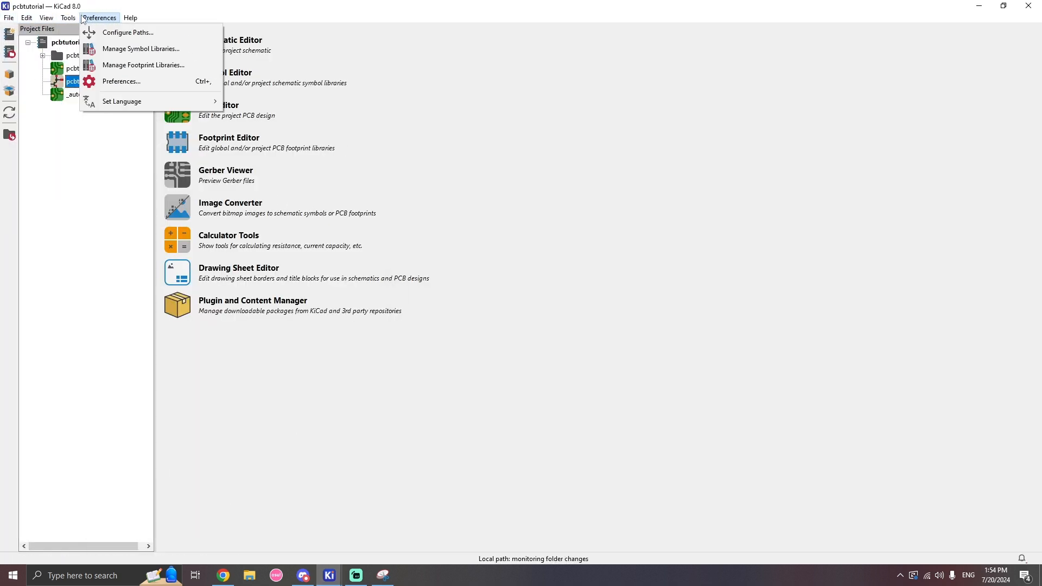
{"action": "left_click", "coordinate": [136, 65]}
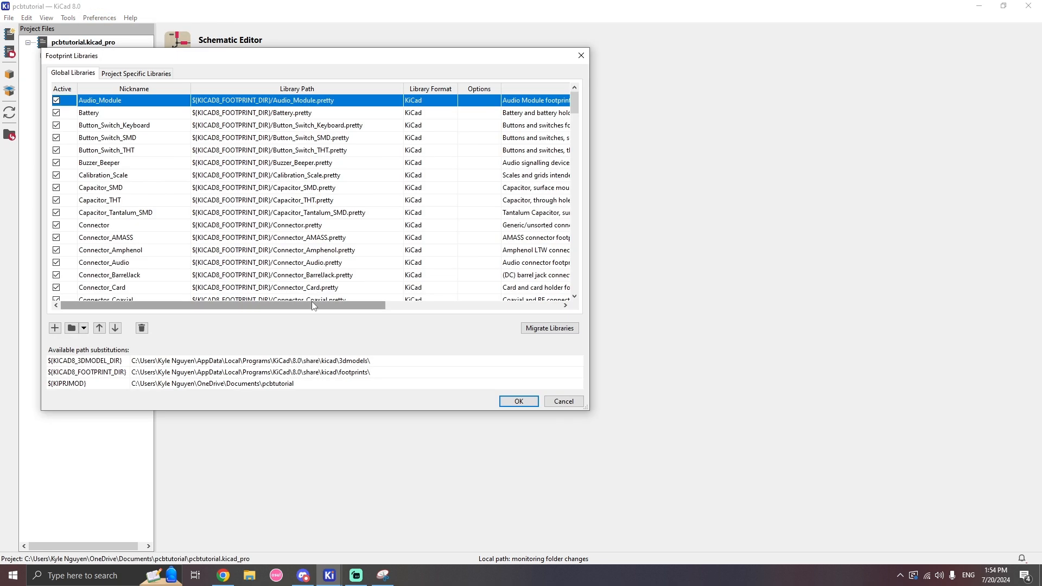
{"action": "left_click", "coordinate": [72, 329]}
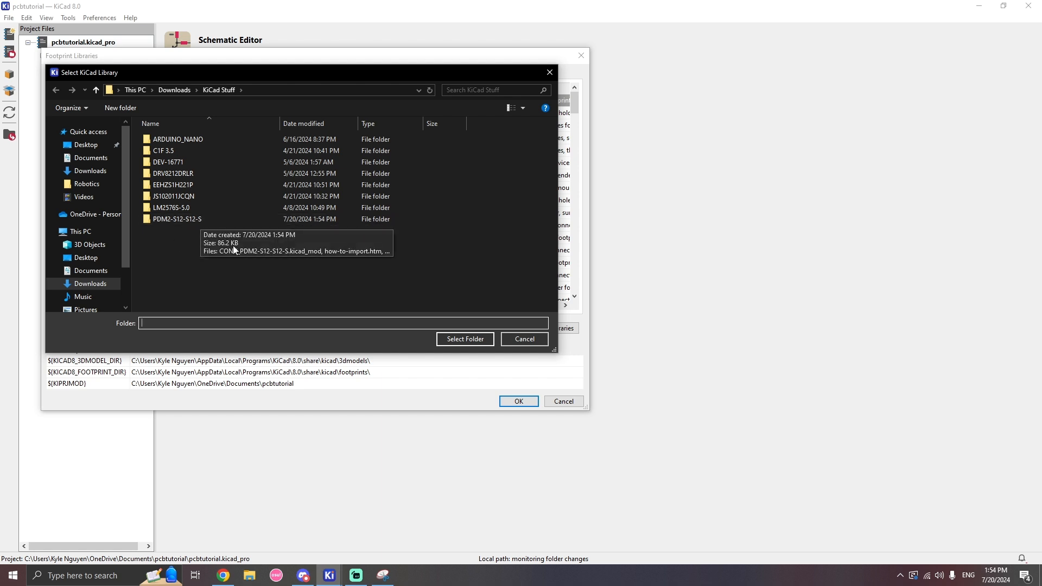
{"action": "double_click", "coordinate": [184, 220]}
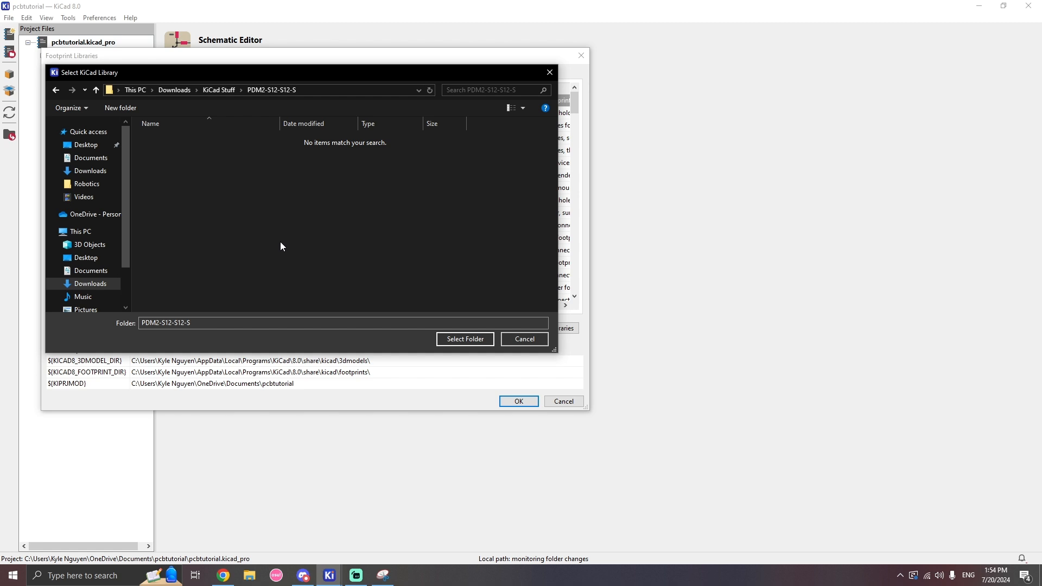
{"action": "left_click", "coordinate": [463, 340]}
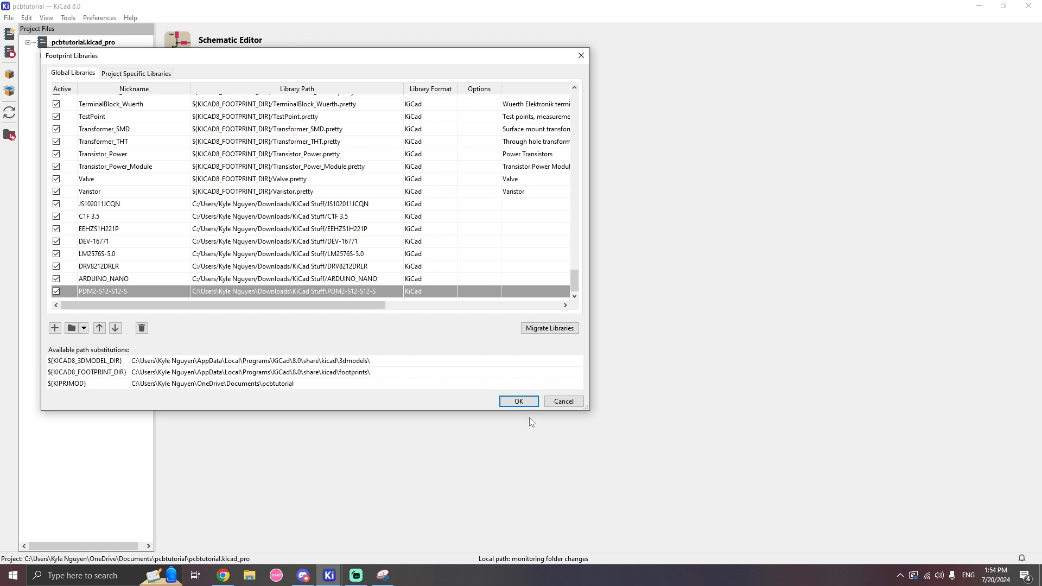
{"action": "left_click", "coordinate": [519, 401]}
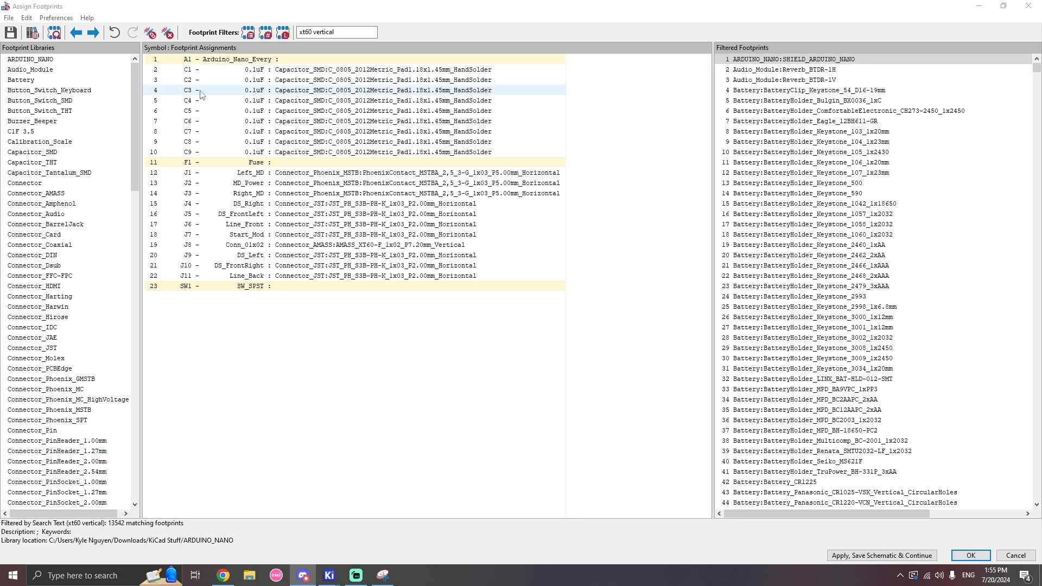
In Assign Footprints, filter by "arduino" and assign the Module:Arduino_Nano footprint to A1 Arduino_Nano_Every.
{"action": "left_click", "coordinate": [342, 34]}
{"action": "key", "text": "ctrl+a"}
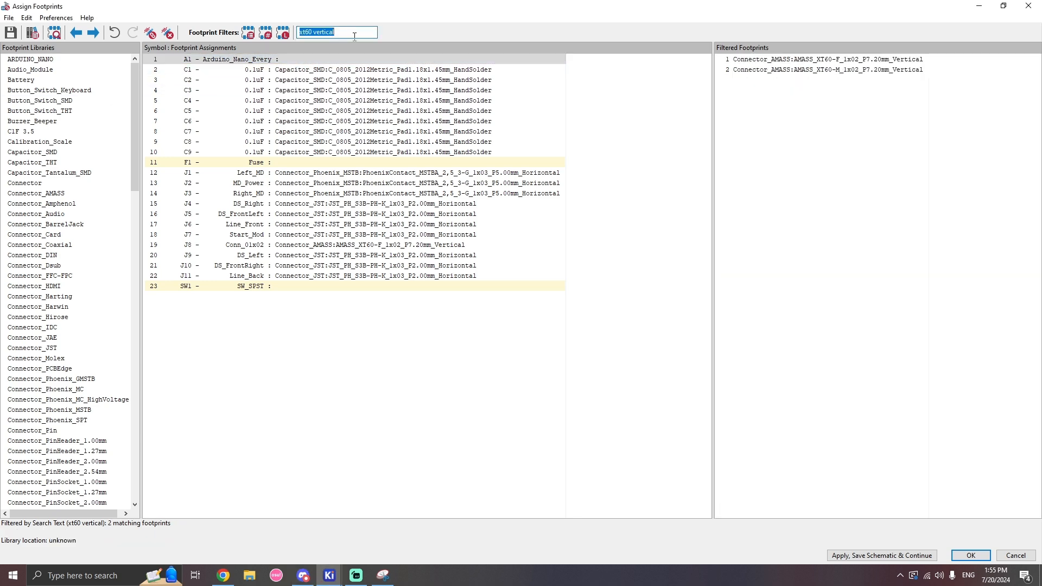
{"action": "key", "text": "BackSpace"}
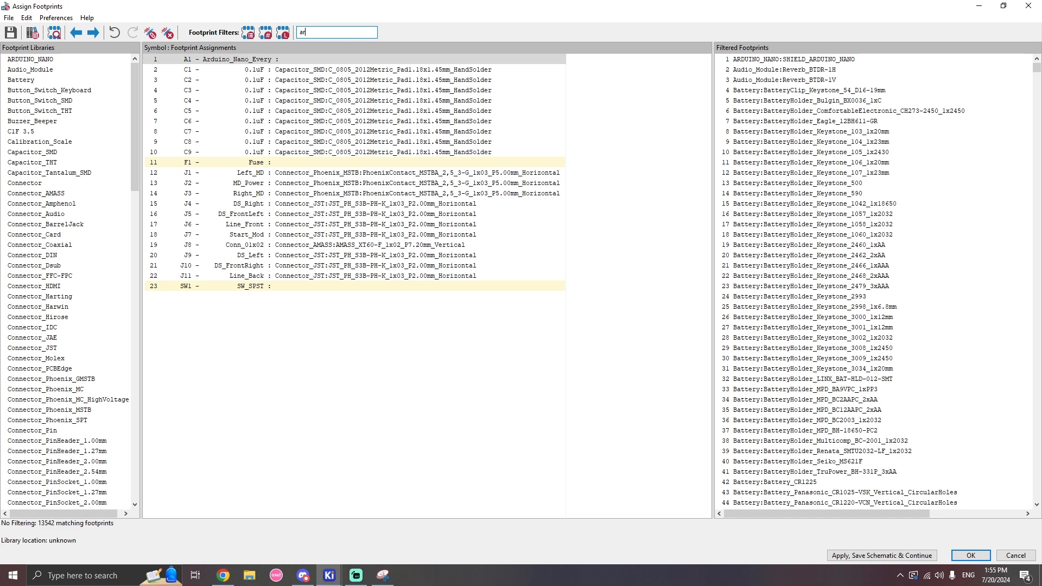
{"action": "type", "text": "arudino"}
{"action": "key", "text": "BackSpace"}
{"action": "key", "text": "BackSpace"}
{"action": "key", "text": "BackSpace"}
{"action": "key", "text": "BackSpace"}
{"action": "key", "text": "BackSpace"}
{"action": "key", "text": "BackSpace"}
{"action": "key", "text": "BackSpace"}
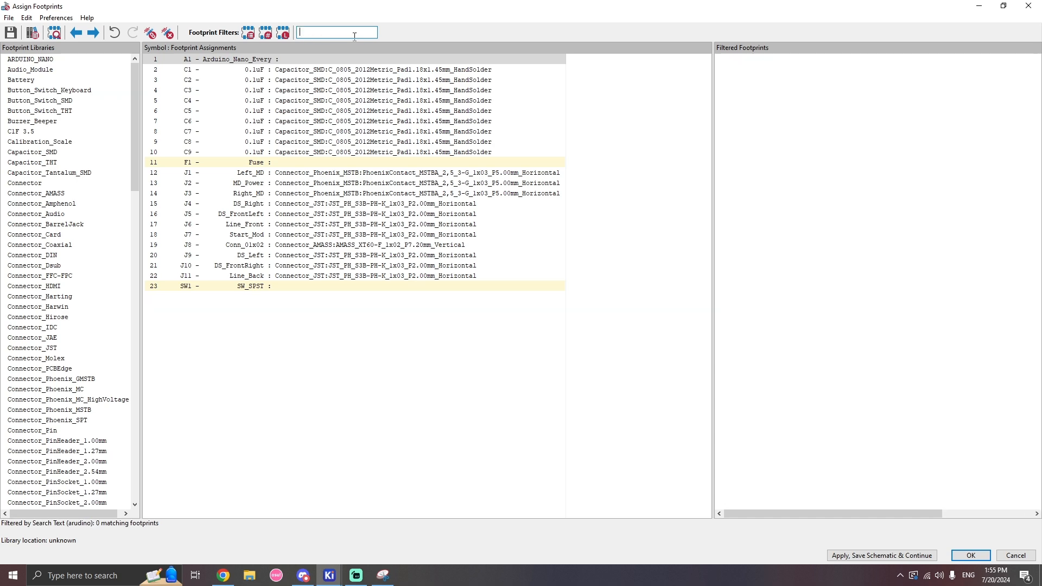
{"action": "type", "text": "arduino"}
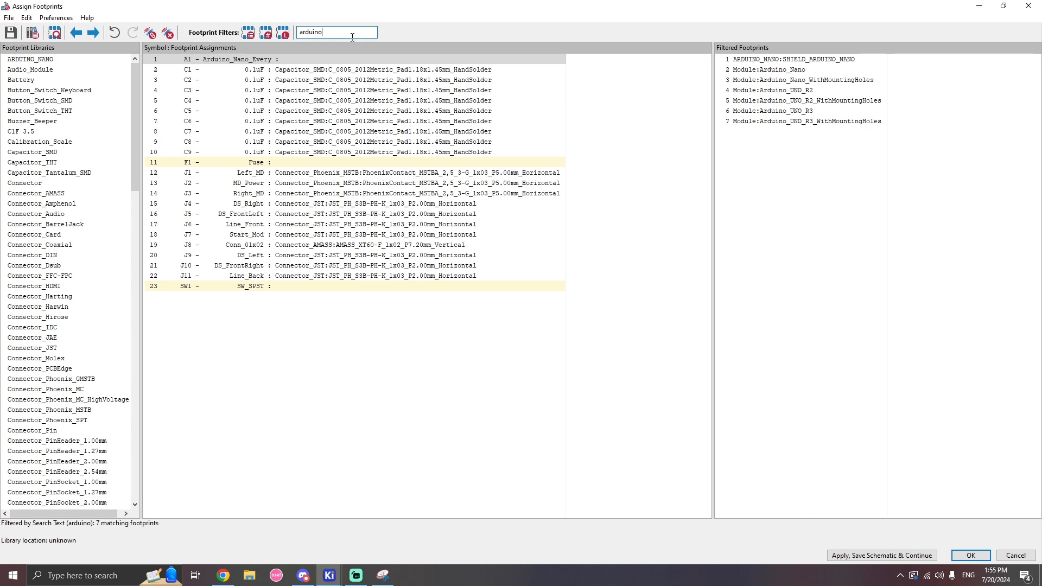
{"action": "left_click", "coordinate": [813, 71]}
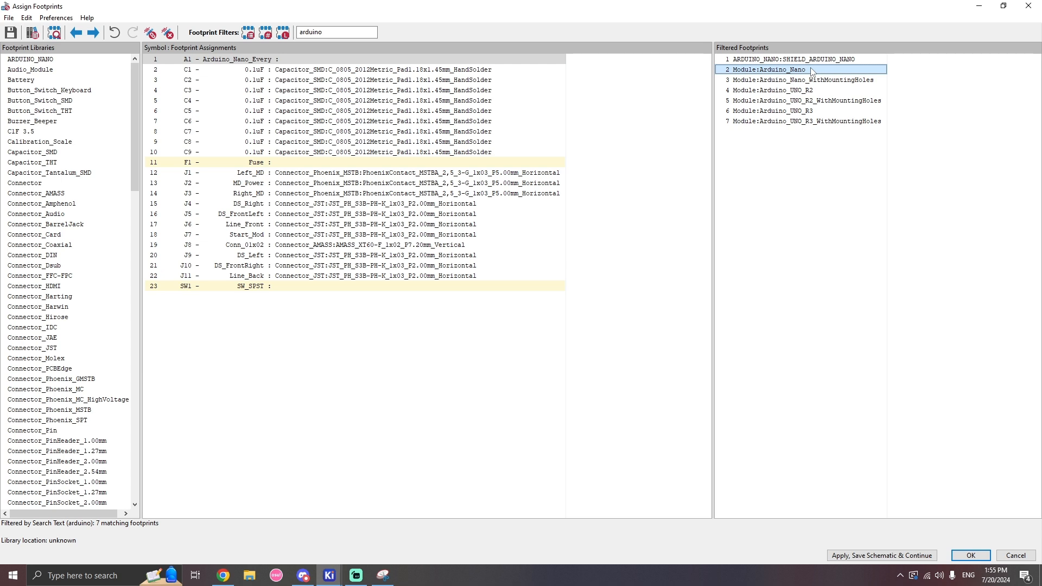
{"action": "double_click", "coordinate": [844, 71]}
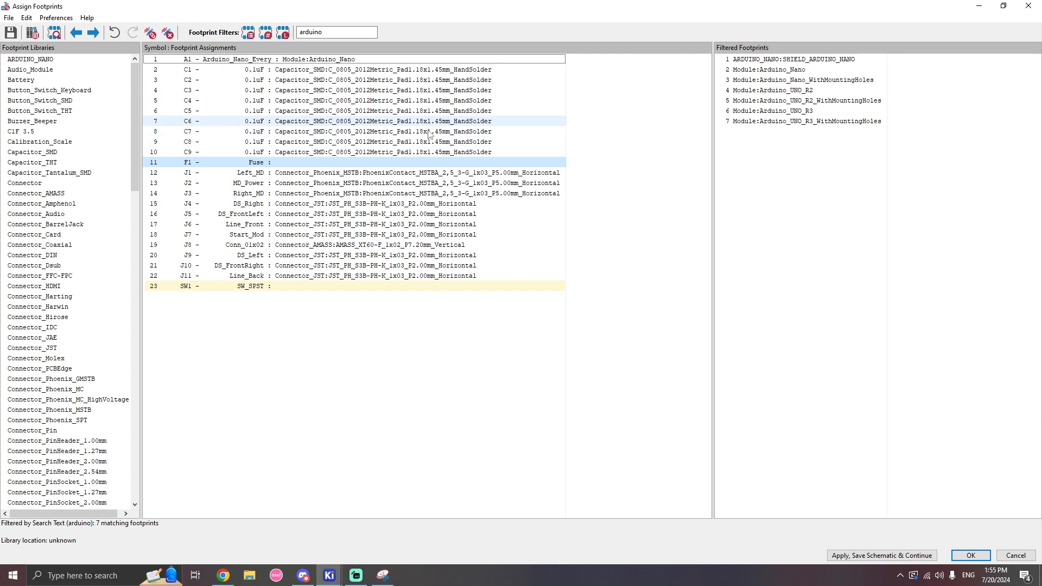
Filter the footprints by "fusc" and assign C1F 3.5:FUSC3215X83N to the F1 Fuse.
{"action": "double_click", "coordinate": [339, 33]}
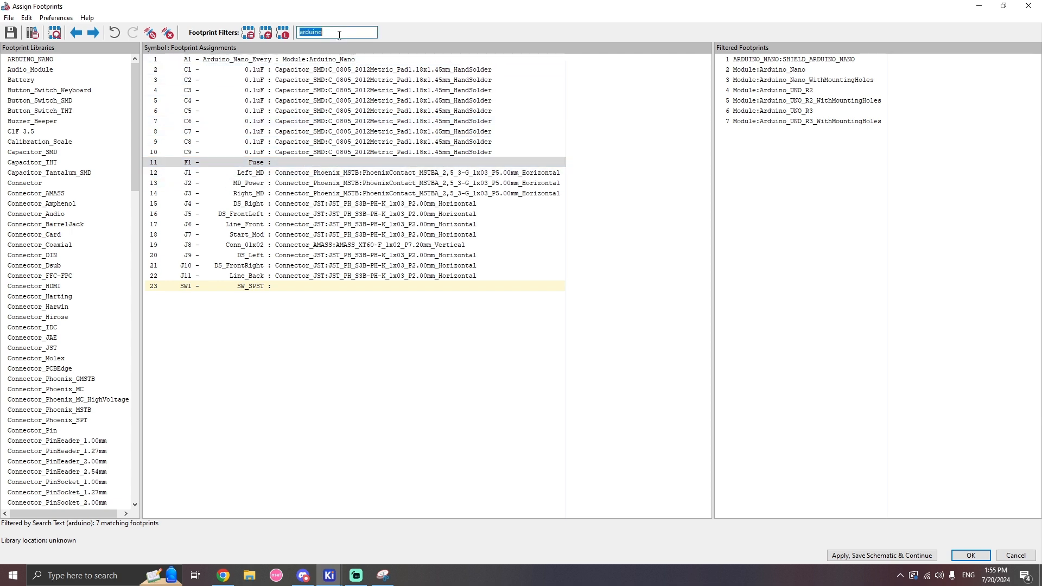
{"action": "key", "text": "BackSpace"}
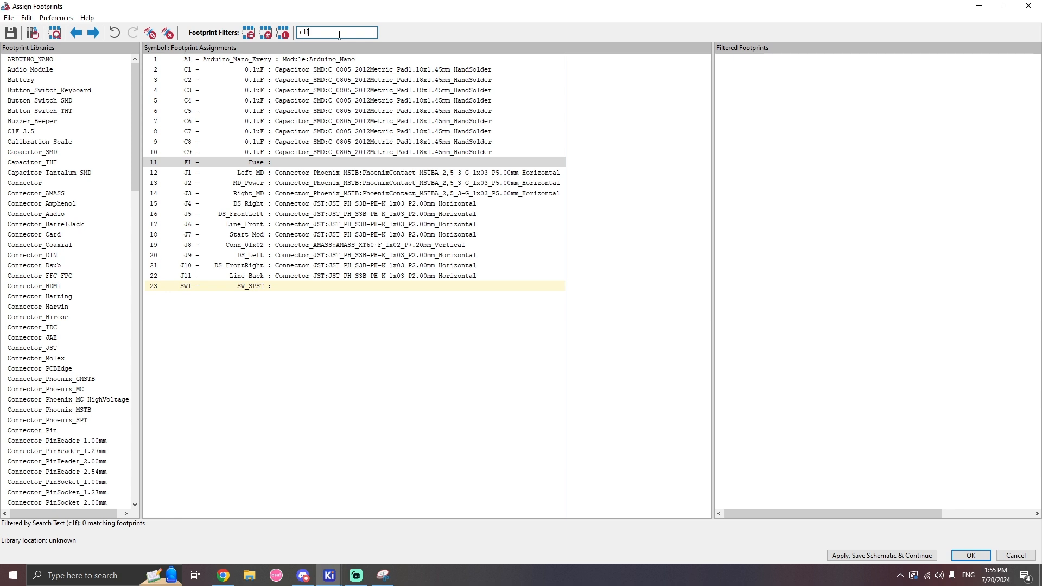
{"action": "key", "text": "BackSpace"}
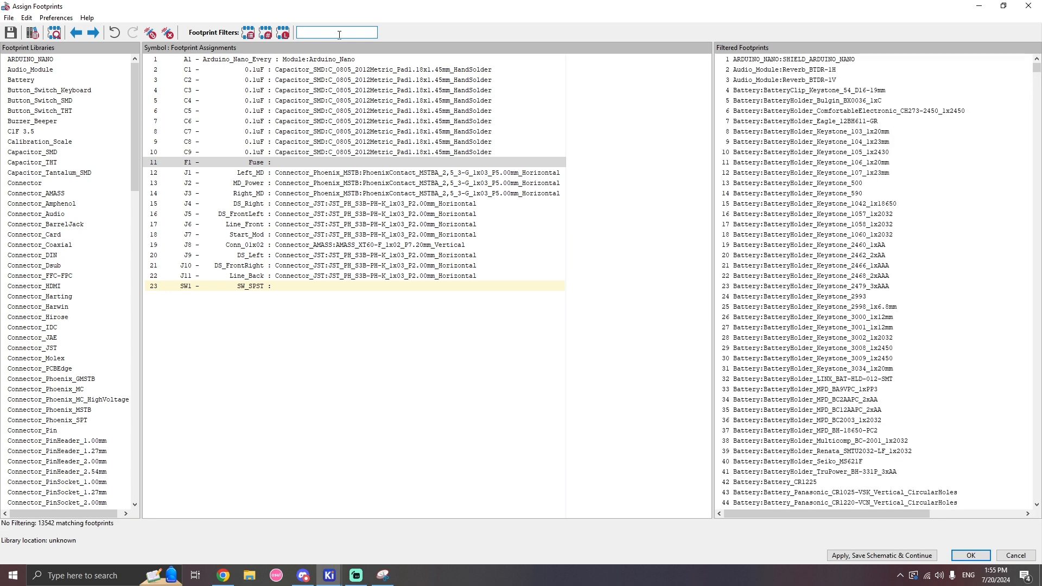
{"action": "type", "text": "fus"}
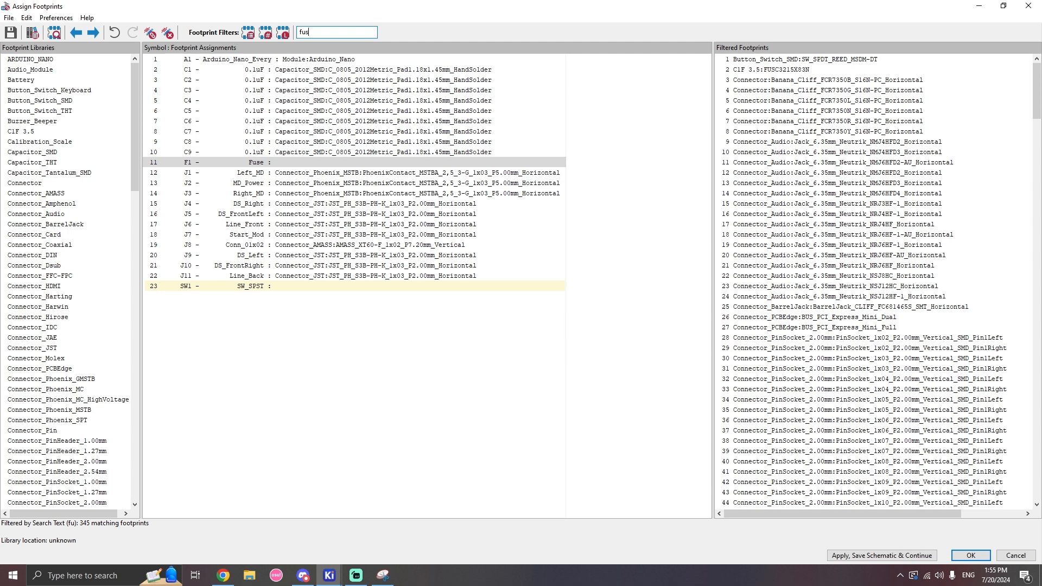
{"action": "type", "text": "c"}
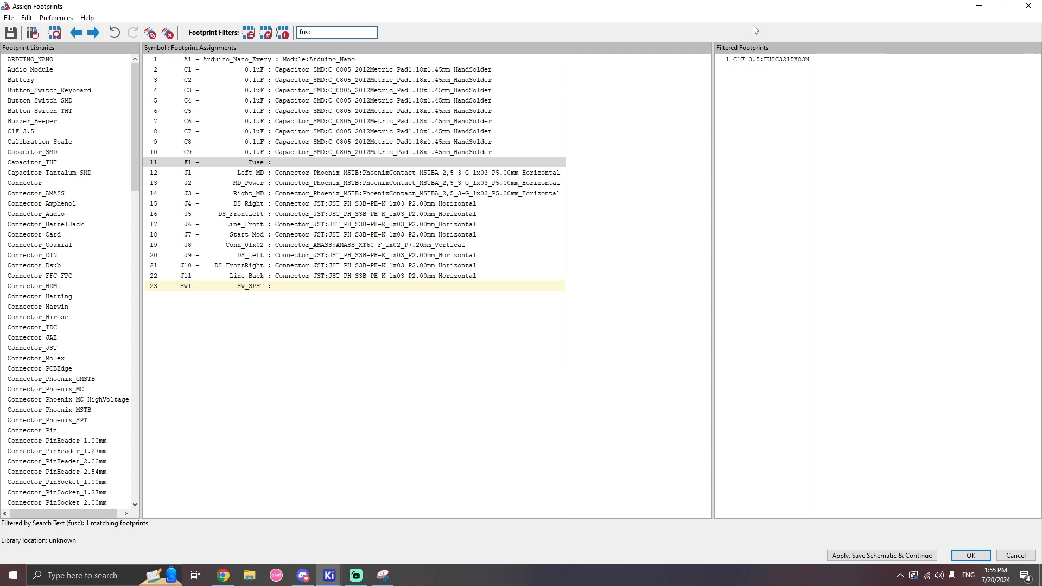
{"action": "left_click", "coordinate": [784, 61]}
{"action": "double_click", "coordinate": [784, 61]}
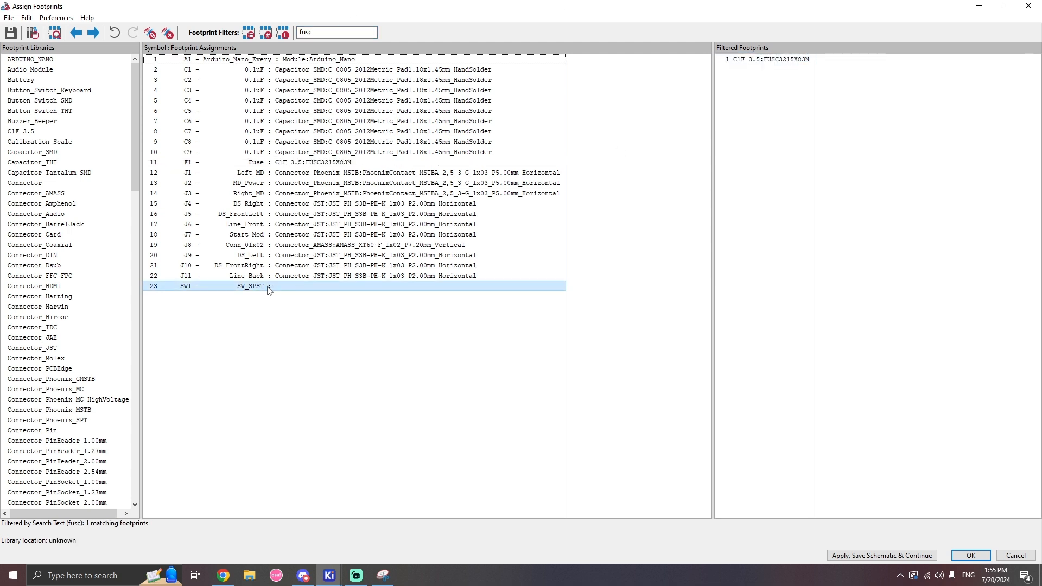
Filter the footprints by "js10", assign JS102011JCQN:SW_JS102011JCQN to the SW1 SW_SPST symbol, and save the footprint assignments.
{"action": "double_click", "coordinate": [330, 30]}
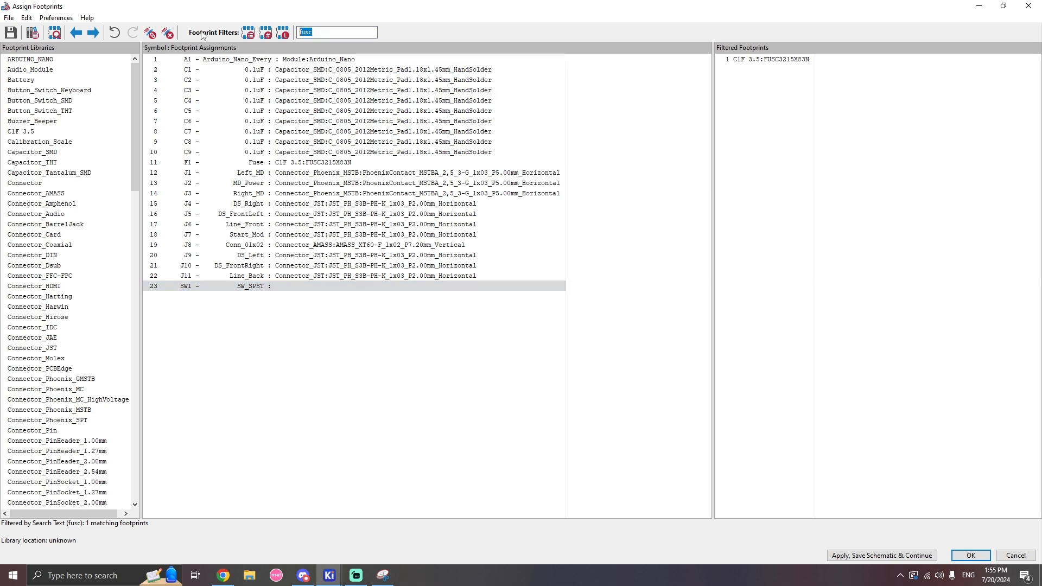
{"action": "type", "text": "js10"}
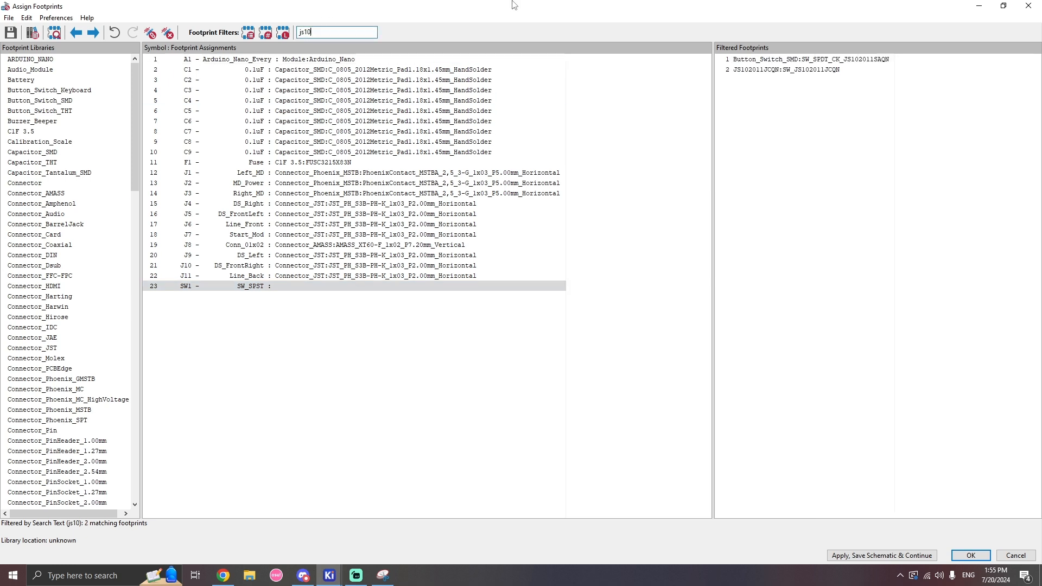
{"action": "double_click", "coordinate": [788, 69]}
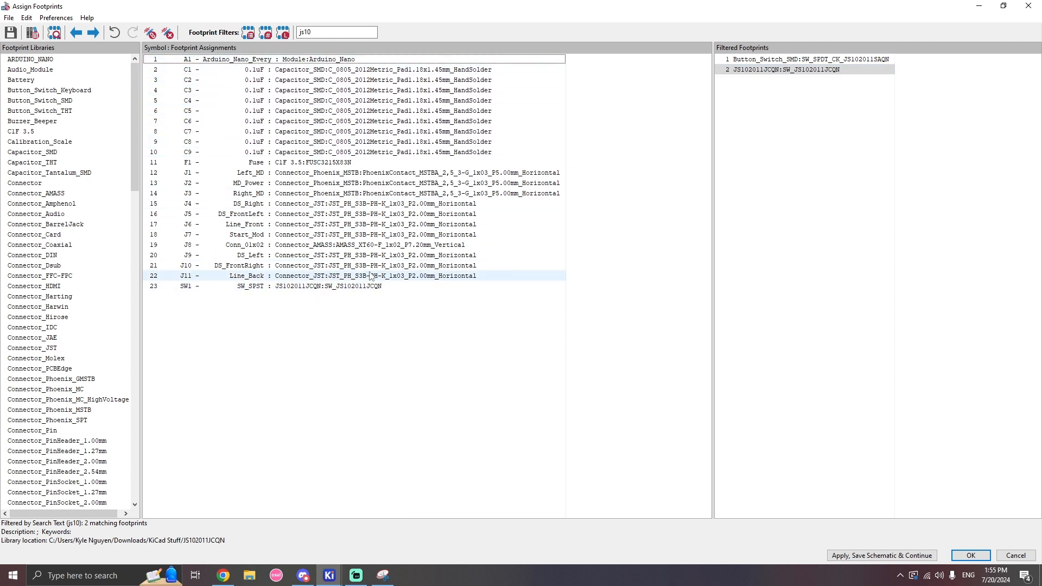
{"action": "left_click", "coordinate": [1028, 6]}
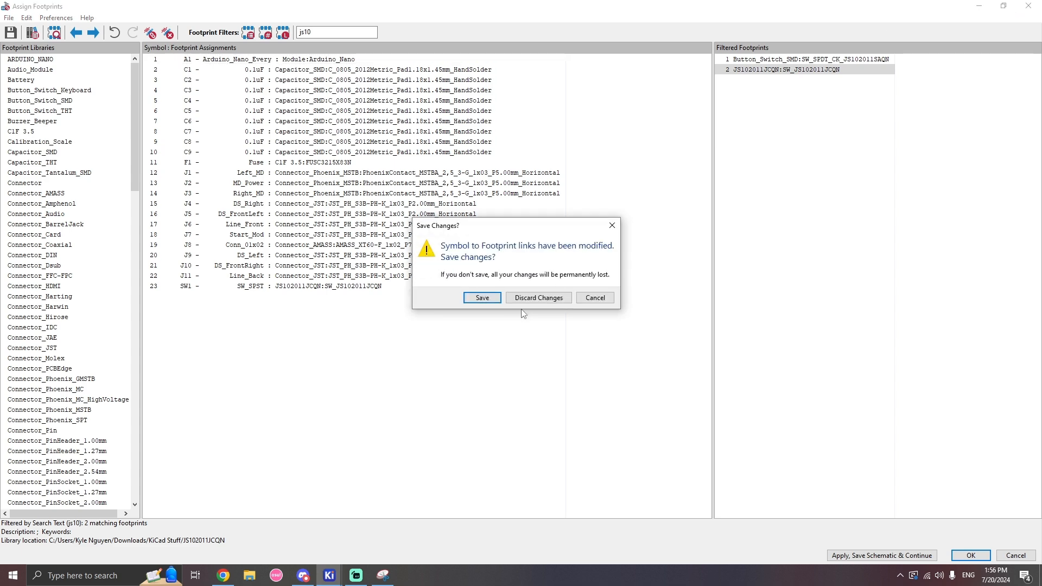
{"action": "left_click", "coordinate": [482, 298]}
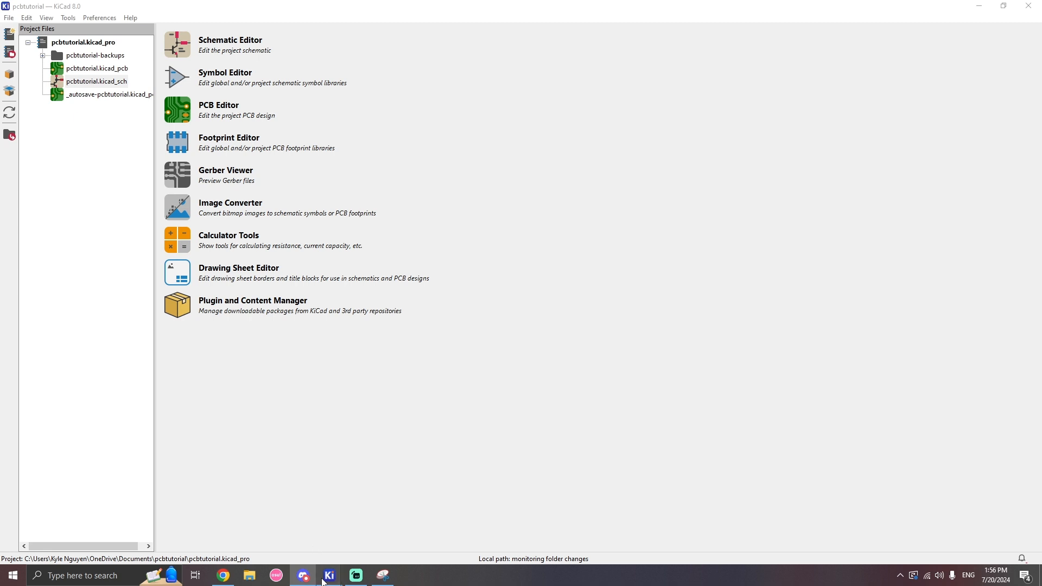
Switch to the pcbtutorial schematic and update the PCB from it with the default options.
{"action": "mouse_move", "coordinate": [327, 577]}
{"action": "left_click", "coordinate": [361, 554]}
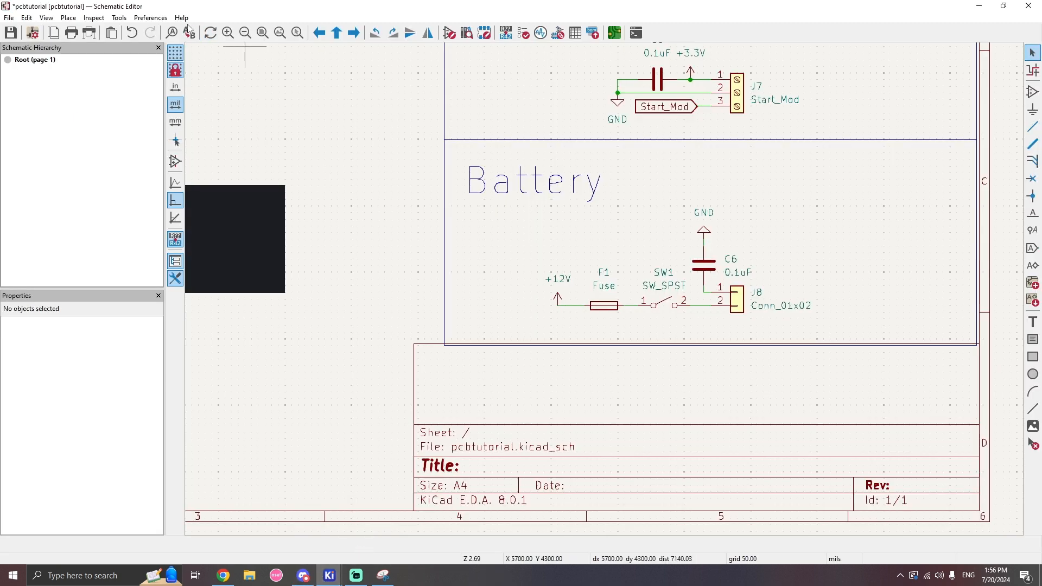
{"action": "left_click", "coordinate": [167, 19]}
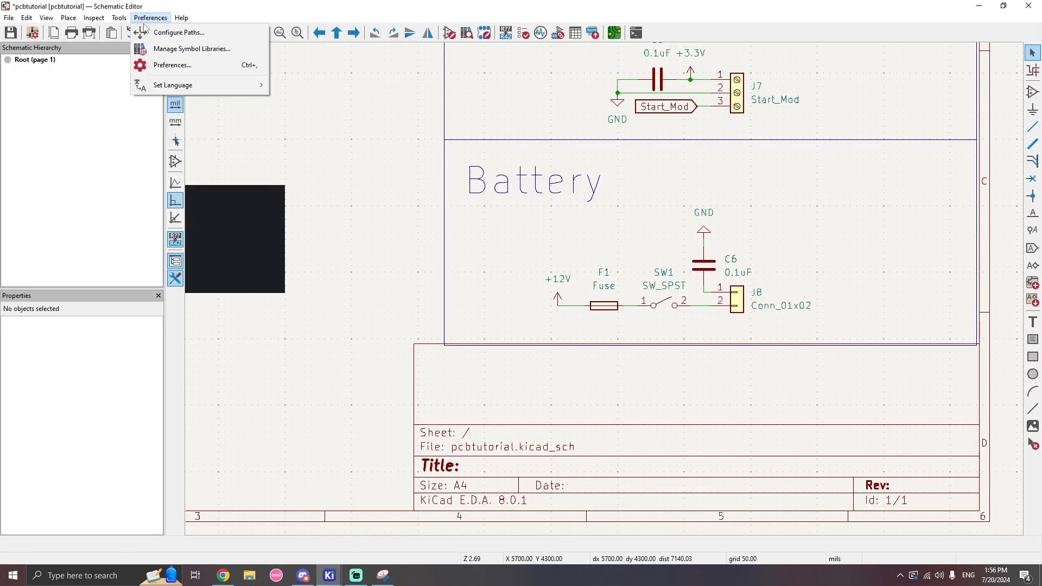
{"action": "mouse_move", "coordinate": [124, 20]}
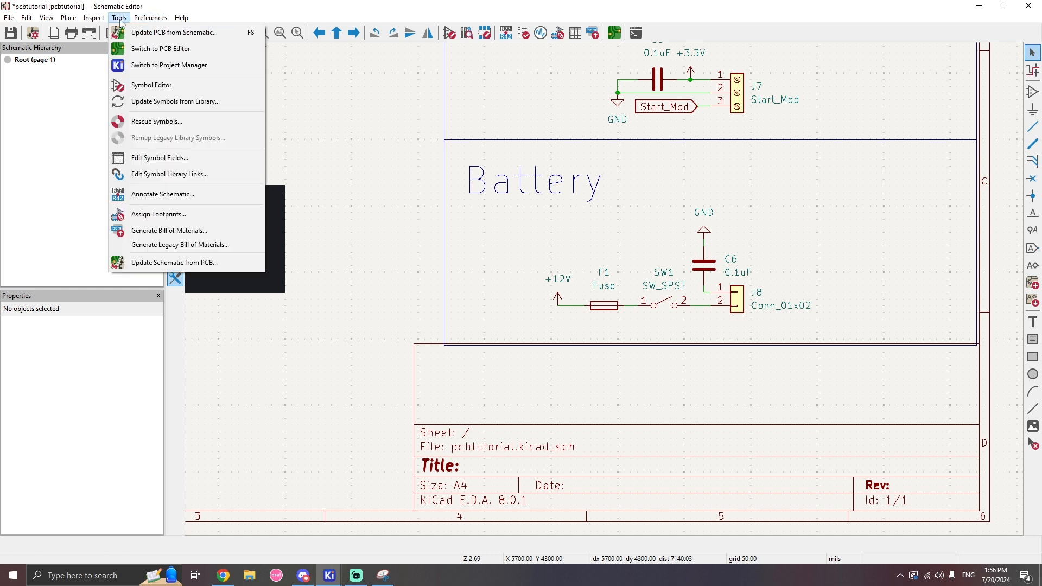
{"action": "left_click", "coordinate": [131, 33]}
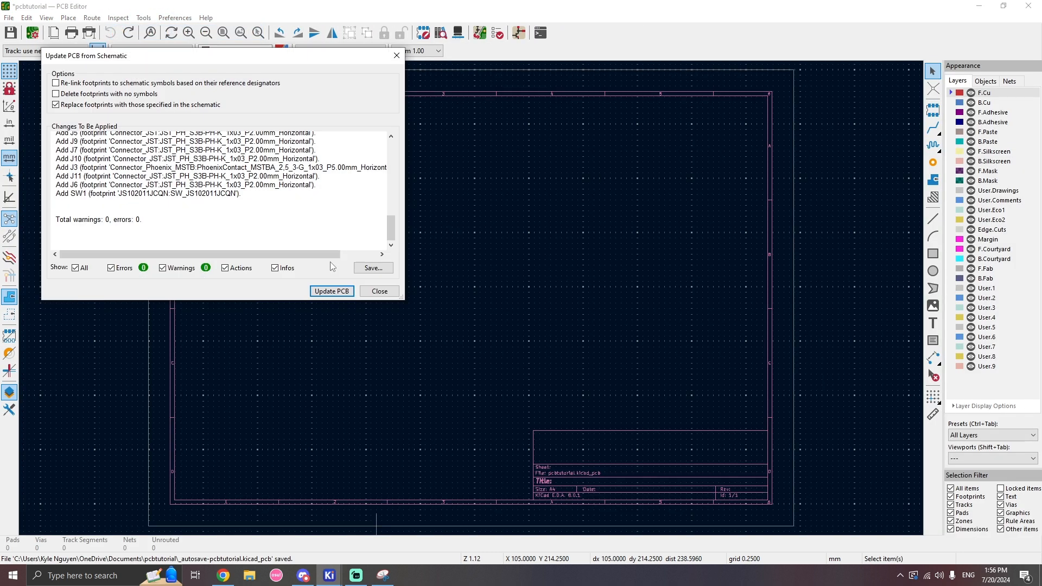
{"action": "left_click", "coordinate": [340, 291]}
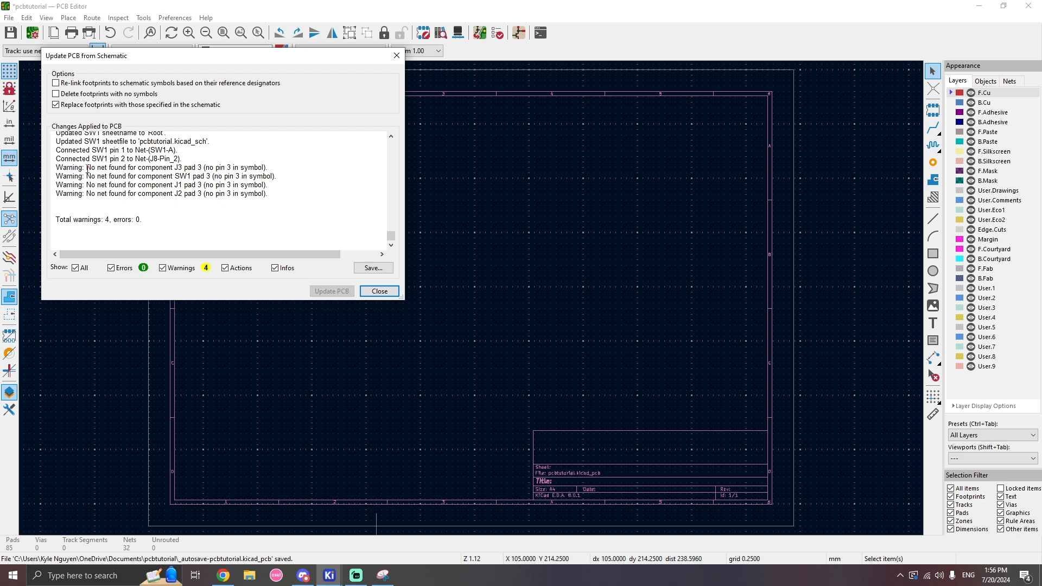
Examine the pad 3 warnings for J3, SW1, J1 and J2 in the PCB update report.
{"action": "left_click_drag", "start_coordinate": [87, 168], "coordinate": [271, 163]}
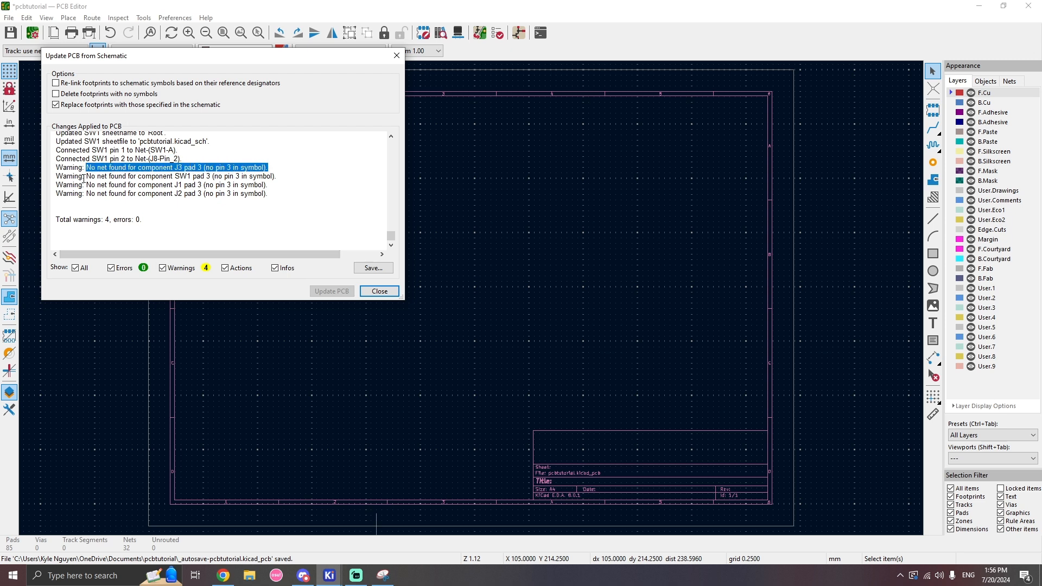
{"action": "mouse_move", "coordinate": [85, 176]}
{"action": "left_mouse_down"}
{"action": "mouse_move", "coordinate": [274, 176]}
{"action": "mouse_move", "coordinate": [109, 194]}
{"action": "mouse_move", "coordinate": [101, 185]}
{"action": "left_mouse_up"}
{"action": "left_click_drag", "start_coordinate": [270, 194], "coordinate": [77, 193]}
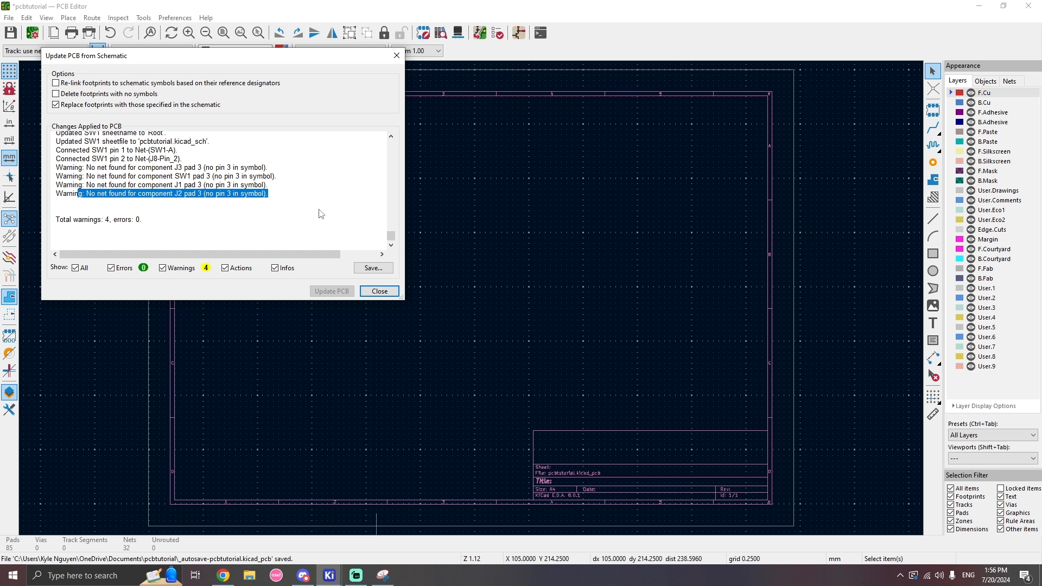
{"action": "left_click", "coordinate": [284, 199]}
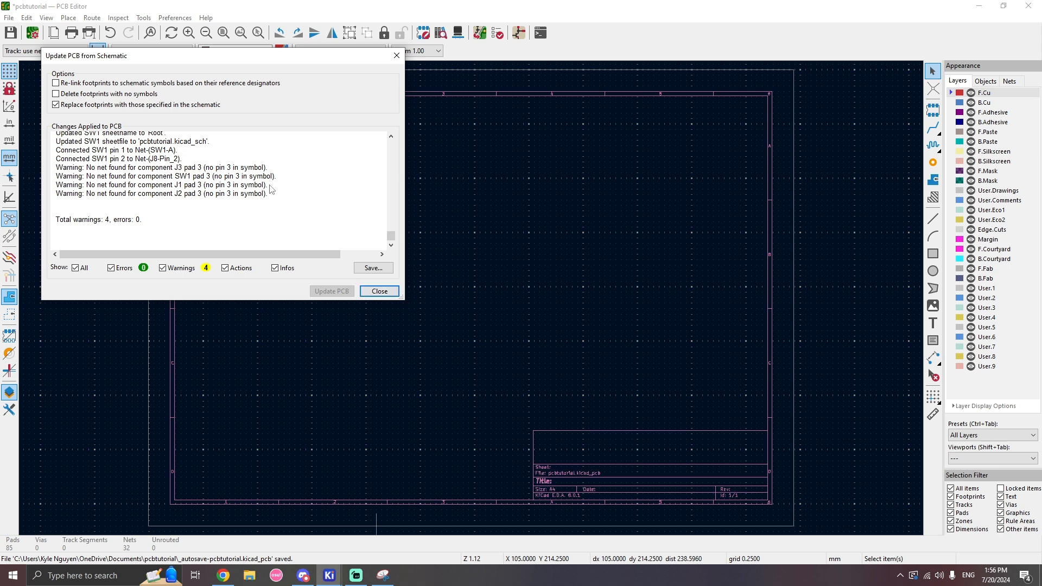
{"action": "left_click_drag", "start_coordinate": [281, 193], "coordinate": [89, 202]}
{"action": "left_click", "coordinate": [278, 201]}
Close the update report and place the imported footprints as a group in the upper-left part of the drawing sheet.
{"action": "left_click", "coordinate": [377, 291]}
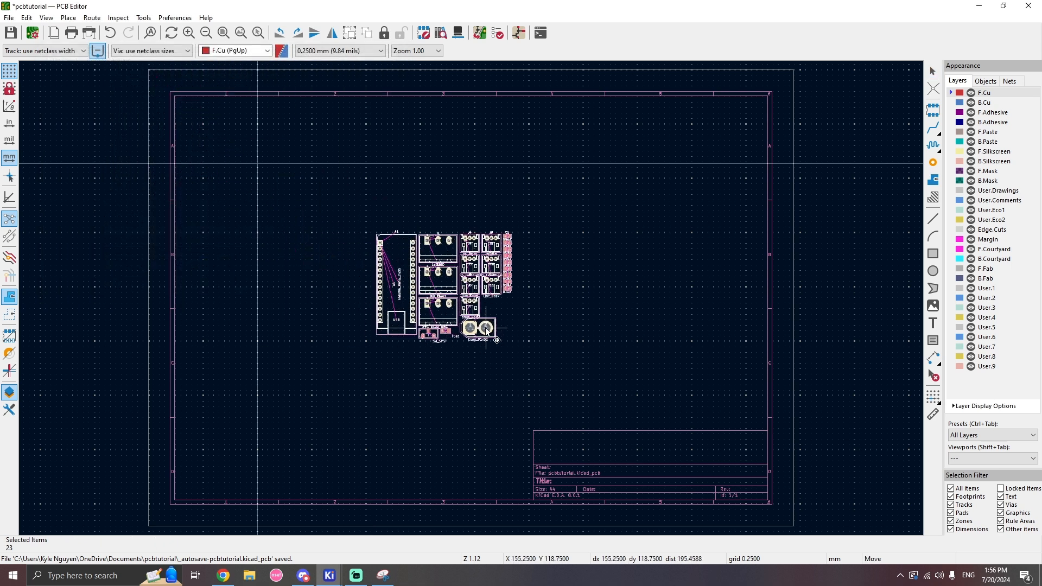
{"action": "left_click", "coordinate": [450, 293]}
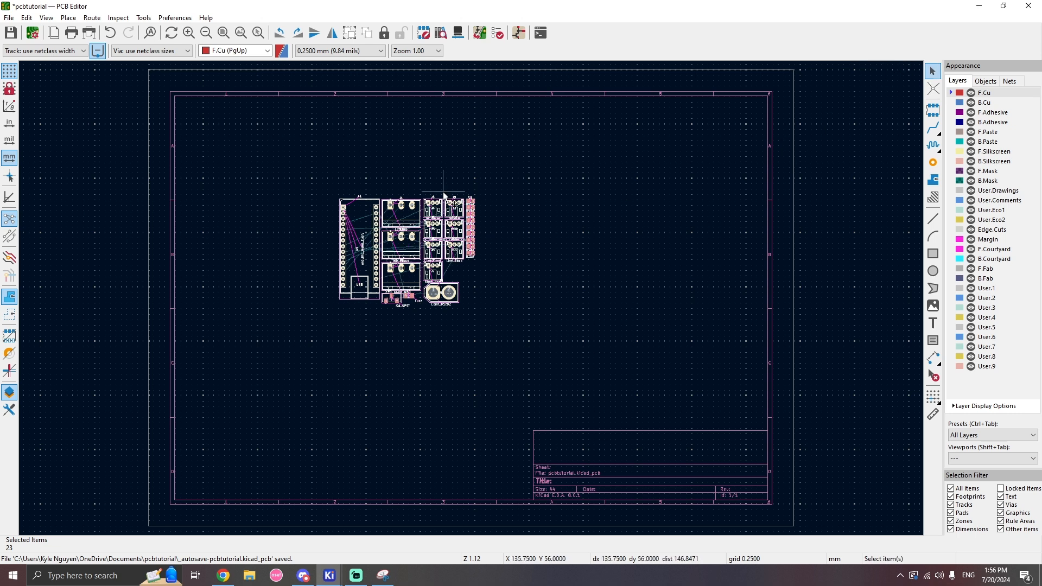
{"action": "key", "text": "Escape"}
Spread out the footprints by moving Arduino A1 to the left of the group and shifting J1, J2 and J4 up and left.
{"action": "scroll", "coordinate": [407, 240], "scroll_direction": "up", "scroll_amount": 2}
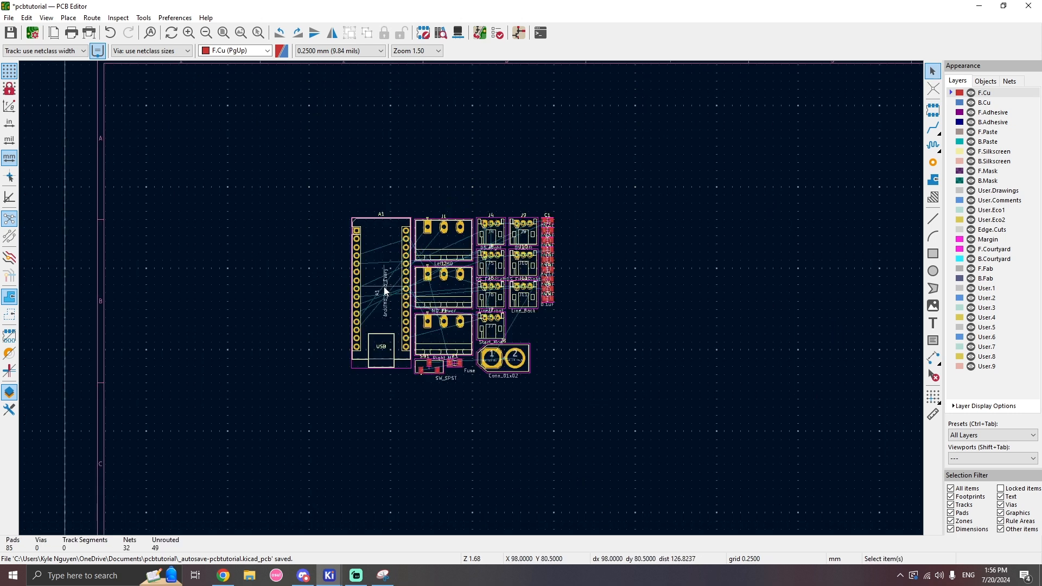
{"action": "left_click", "coordinate": [393, 239]}
{"action": "left_click_drag", "start_coordinate": [393, 239], "coordinate": [302, 210]}
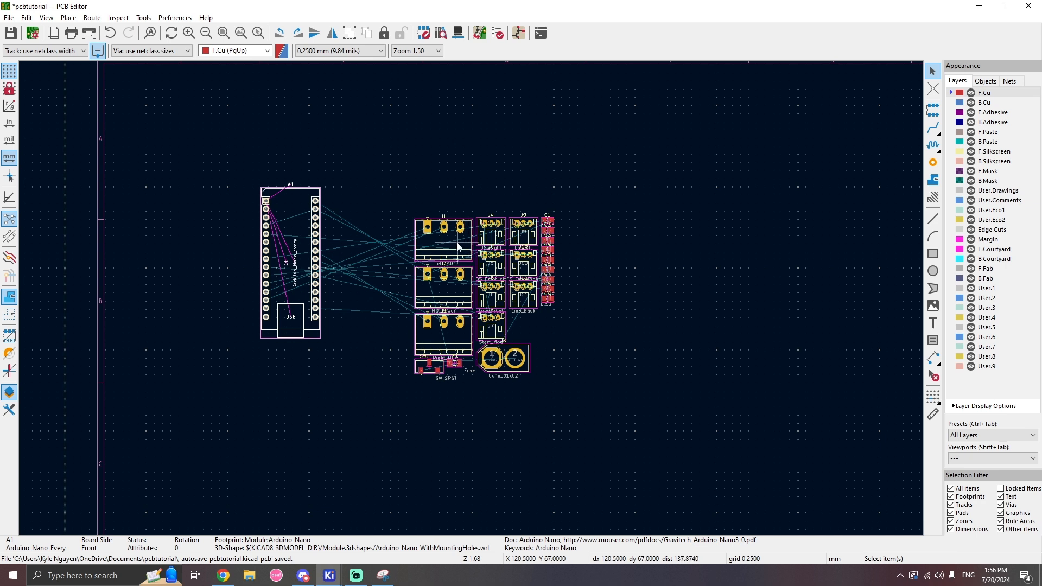
{"action": "left_click_drag", "start_coordinate": [456, 243], "coordinate": [430, 200]}
{"action": "left_click_drag", "start_coordinate": [454, 288], "coordinate": [428, 257]}
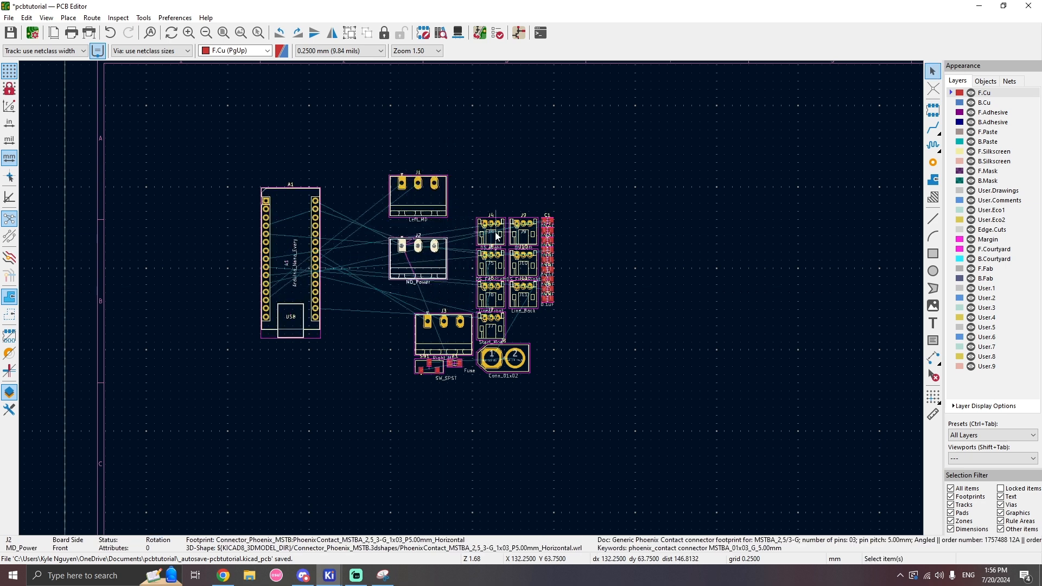
{"action": "left_click", "coordinate": [498, 242]}
{"action": "left_click_drag", "start_coordinate": [496, 239], "coordinate": [489, 204]}
Look over the J8 and SW1 footprints and move the J3 Right_MD connector directly below J2.
{"action": "scroll", "coordinate": [553, 227], "scroll_direction": "down", "scroll_amount": 3}
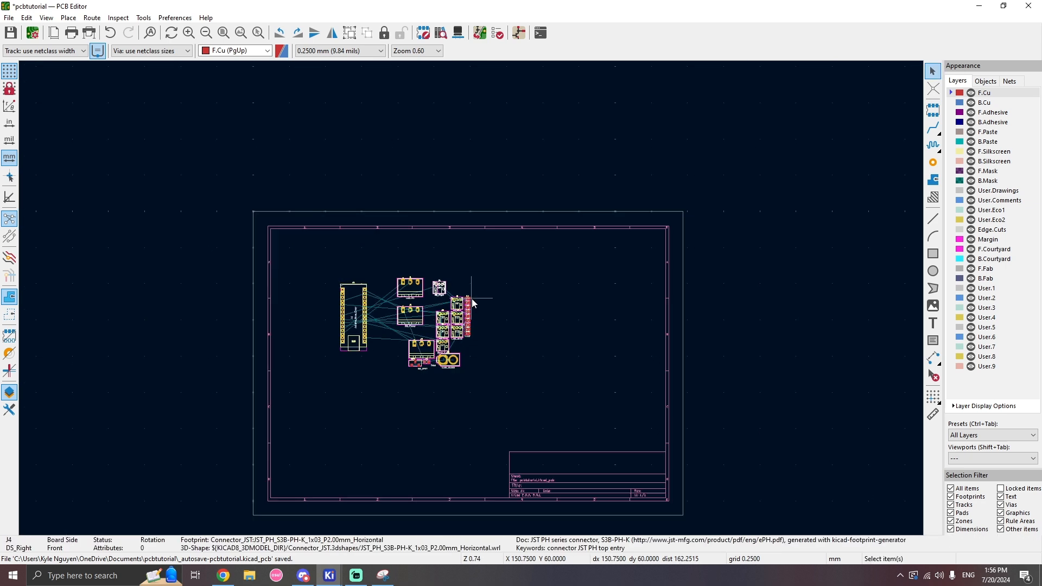
{"action": "scroll", "coordinate": [471, 299], "scroll_direction": "up", "scroll_amount": 6}
{"action": "scroll", "coordinate": [471, 298], "scroll_direction": "down", "scroll_amount": 3}
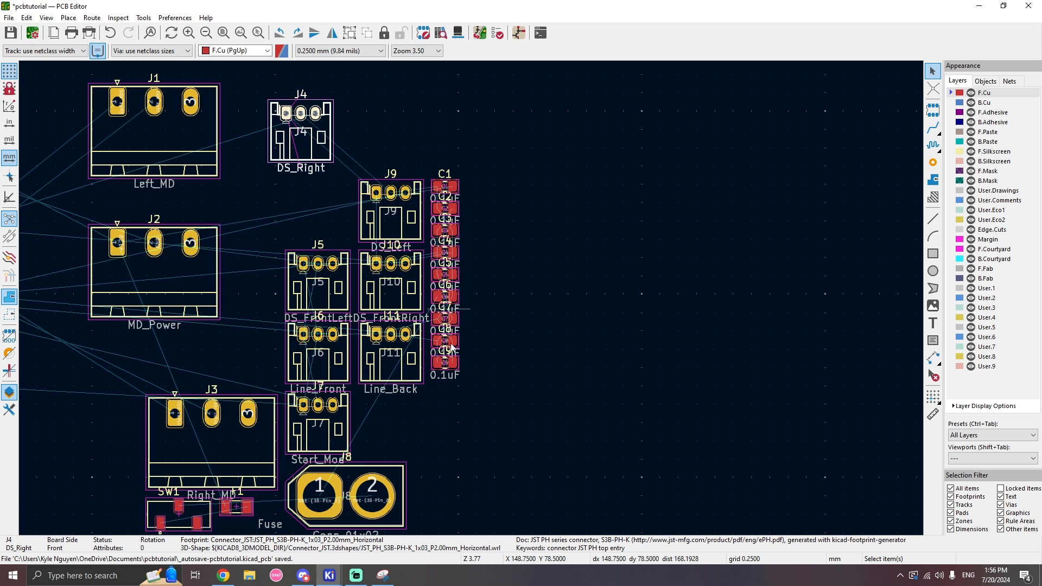
{"action": "left_click", "coordinate": [352, 525]}
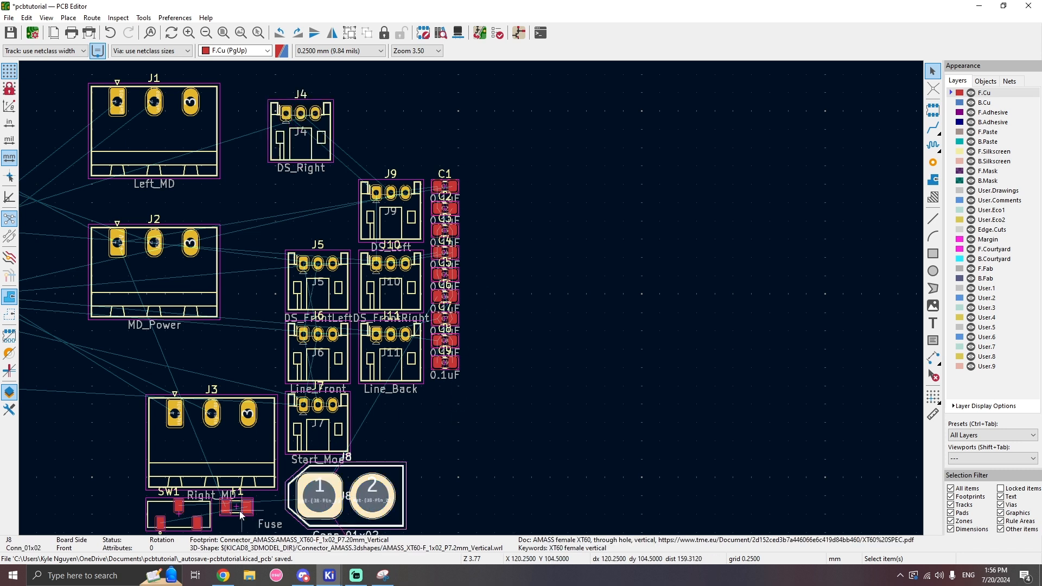
{"action": "left_click", "coordinate": [188, 516]}
{"action": "left_click", "coordinate": [240, 447]}
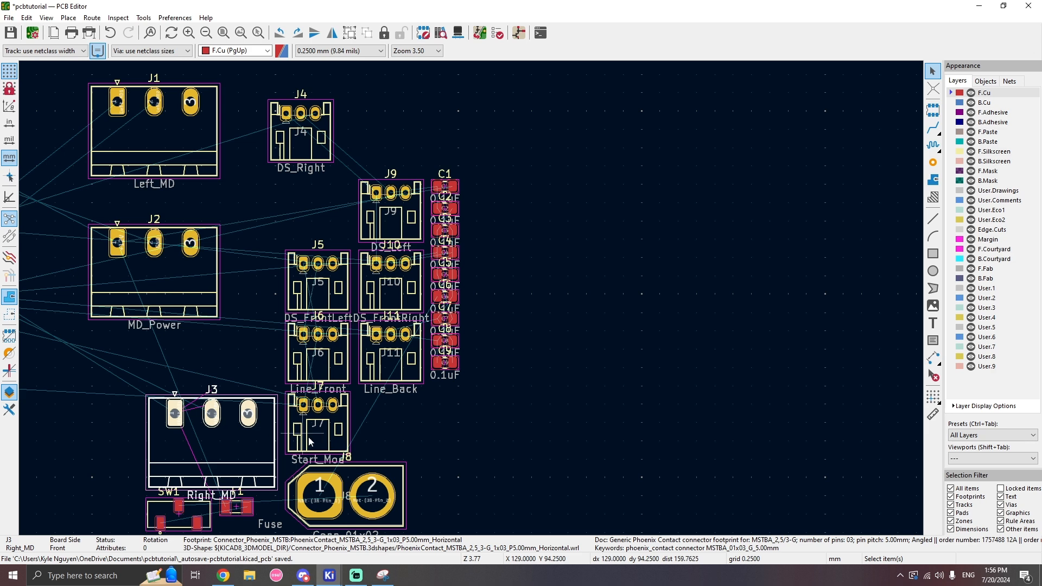
{"action": "scroll", "coordinate": [407, 443], "scroll_direction": "down", "scroll_amount": 2}
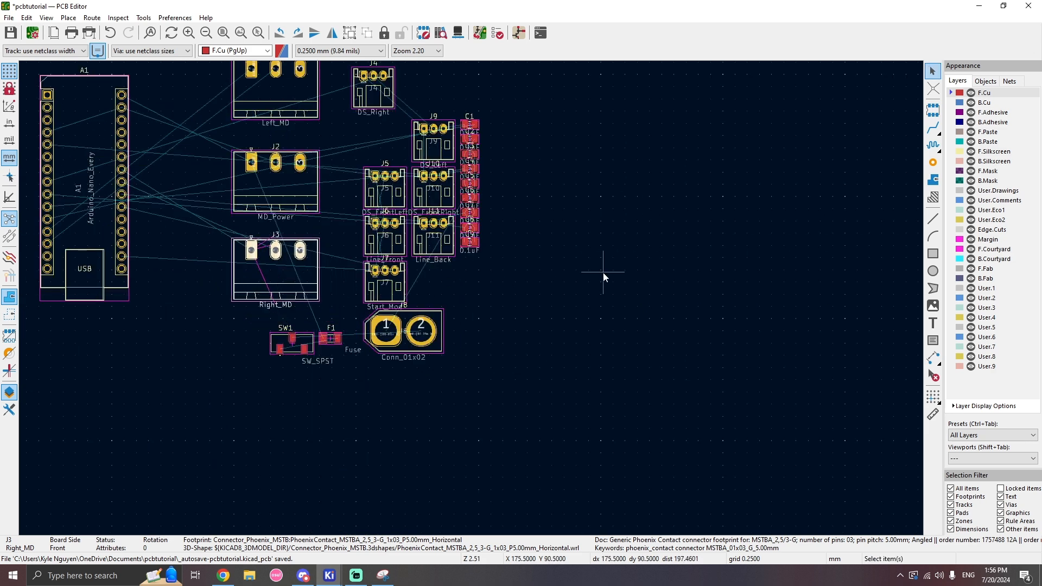
{"action": "left_click", "coordinate": [279, 268]}
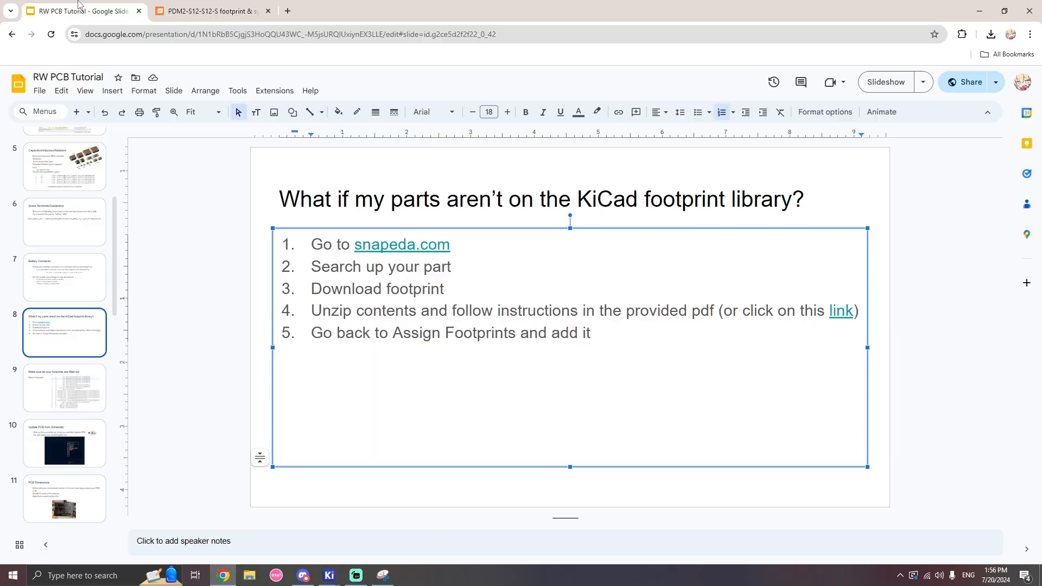
Switch to the RW PCB Tutorial slides and present the "Make sure all your footprints are filled out" slide.
{"action": "left_click", "coordinate": [64, 400]}
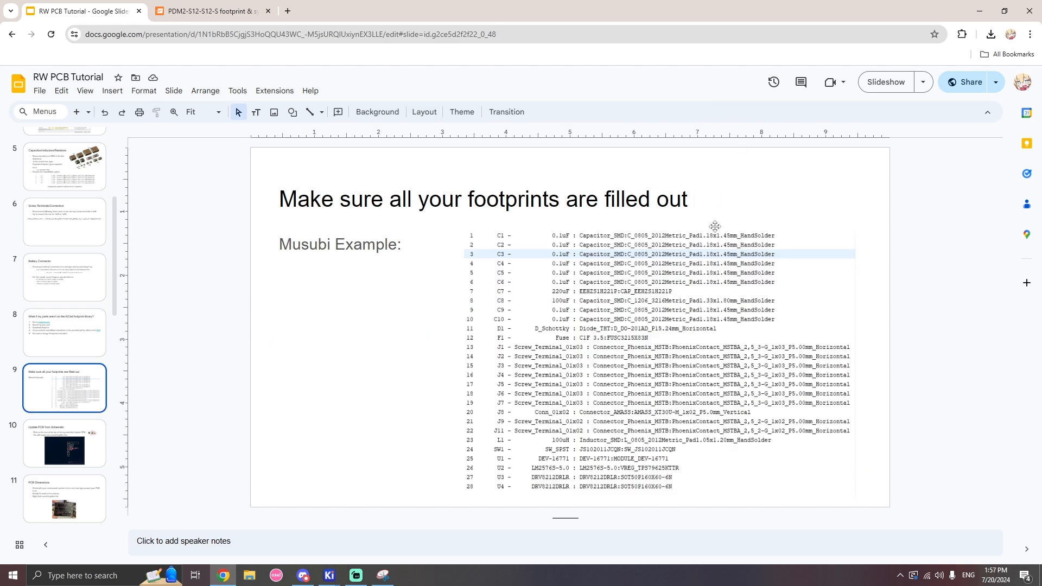
{"action": "left_click", "coordinate": [886, 81]}
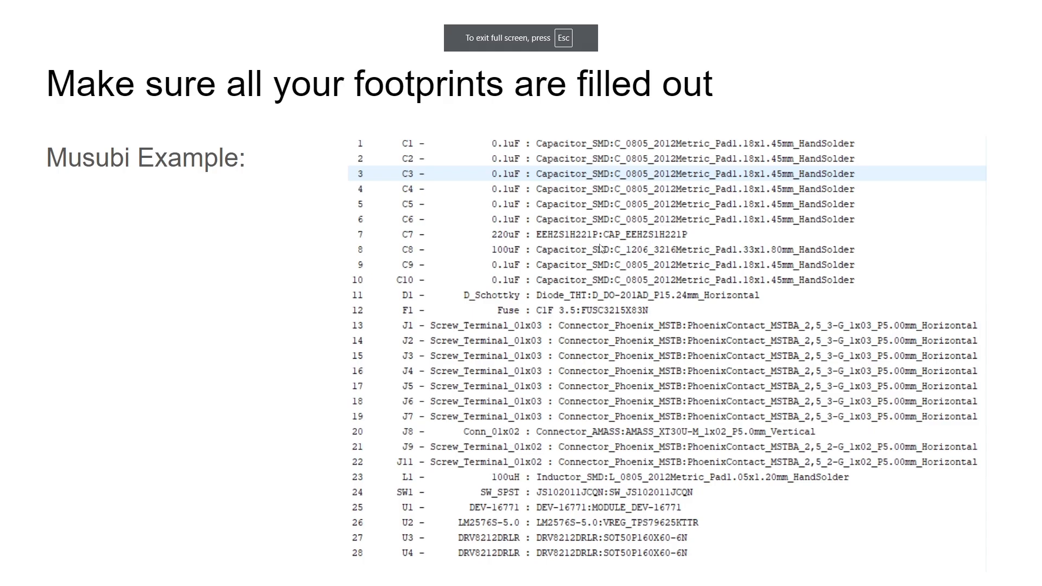
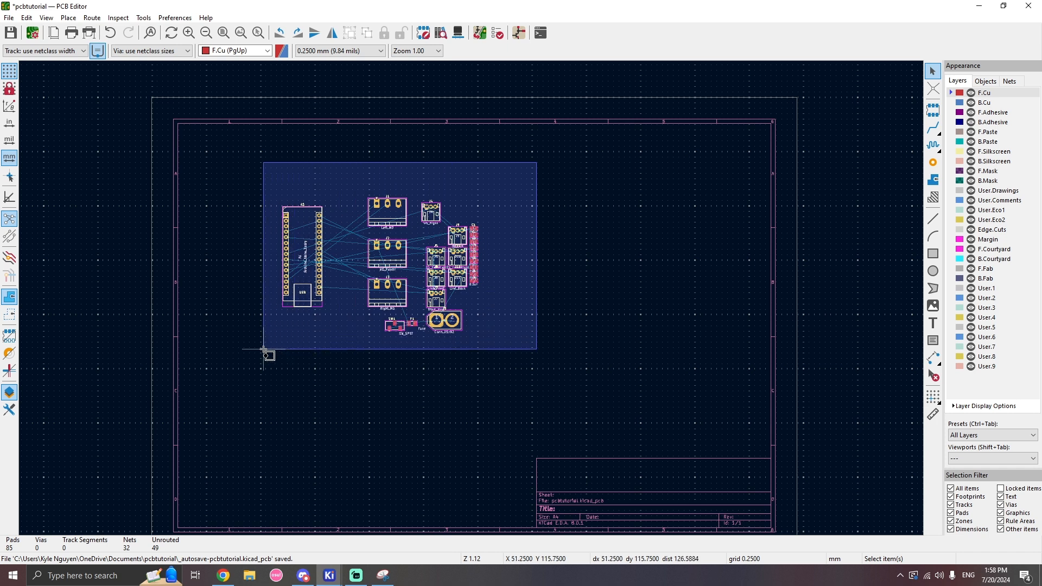
Move all footprints over to the sheet's left border and draw a rectangular board outline about 75 mm wide on the Edge.Cuts layer.
{"action": "left_click_drag", "start_coordinate": [301, 258], "coordinate": [75, 226]}
{"action": "left_click", "coordinate": [394, 262]}
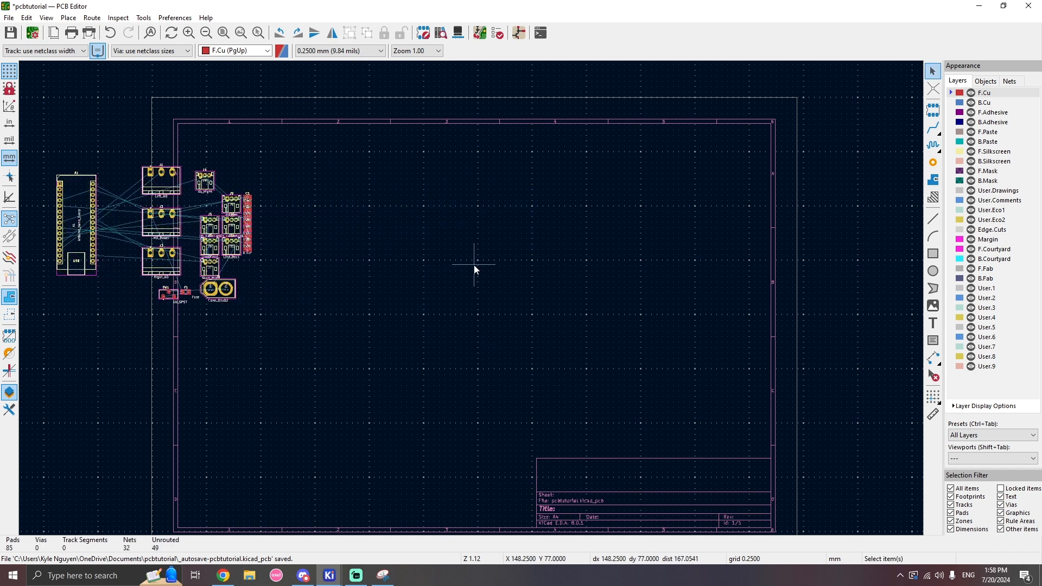
{"action": "left_click", "coordinate": [991, 230]}
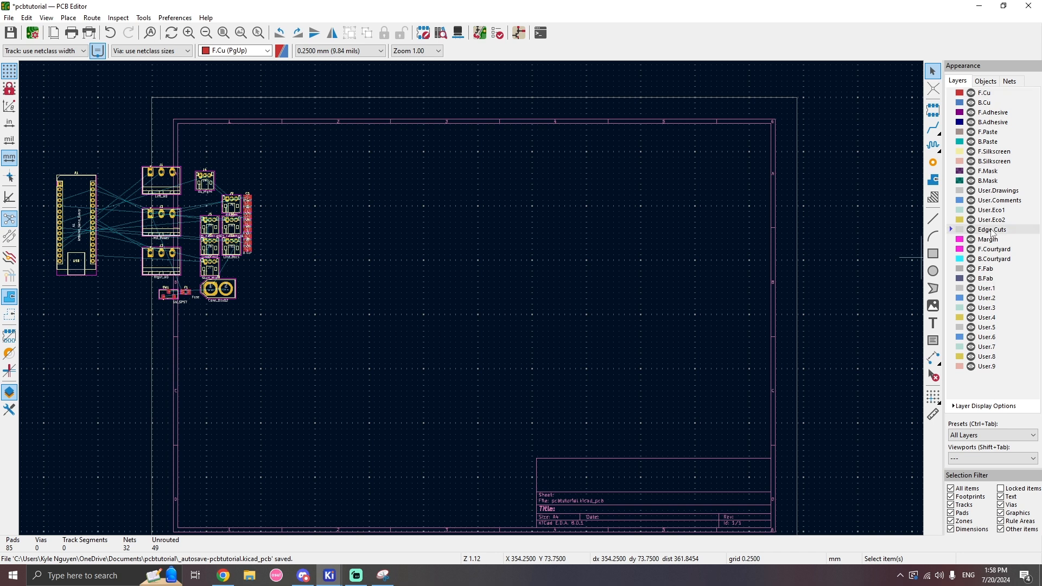
{"action": "left_click", "coordinate": [932, 253]}
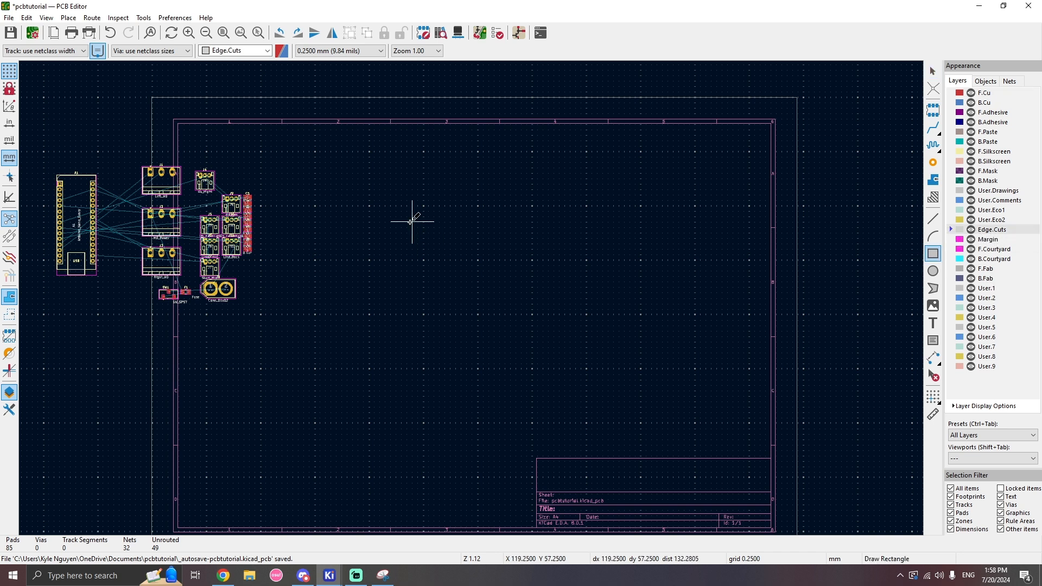
{"action": "left_click", "coordinate": [366, 251]}
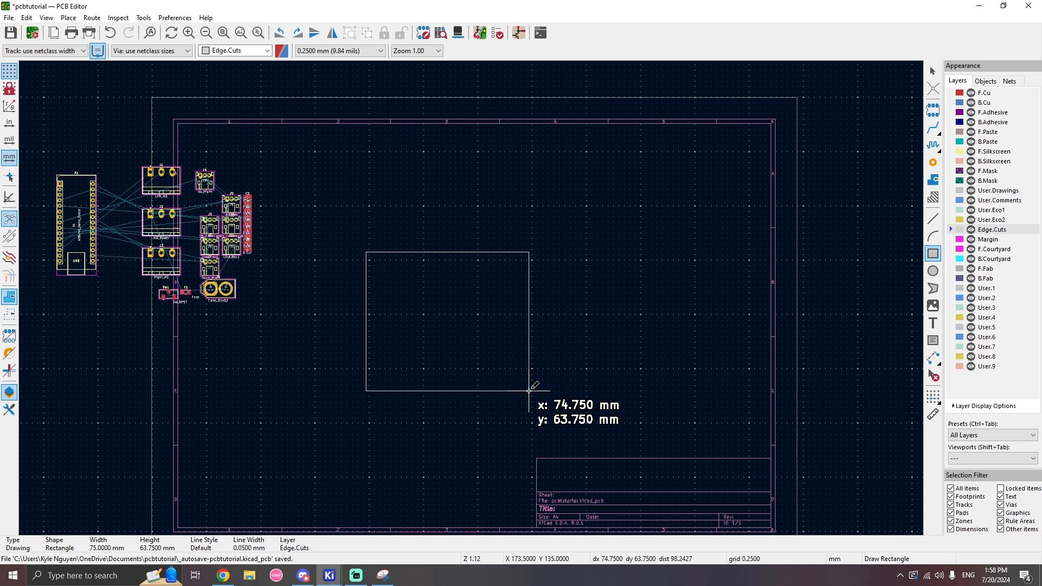
{"action": "left_click", "coordinate": [529, 360]}
{"action": "left_click", "coordinate": [932, 71]}
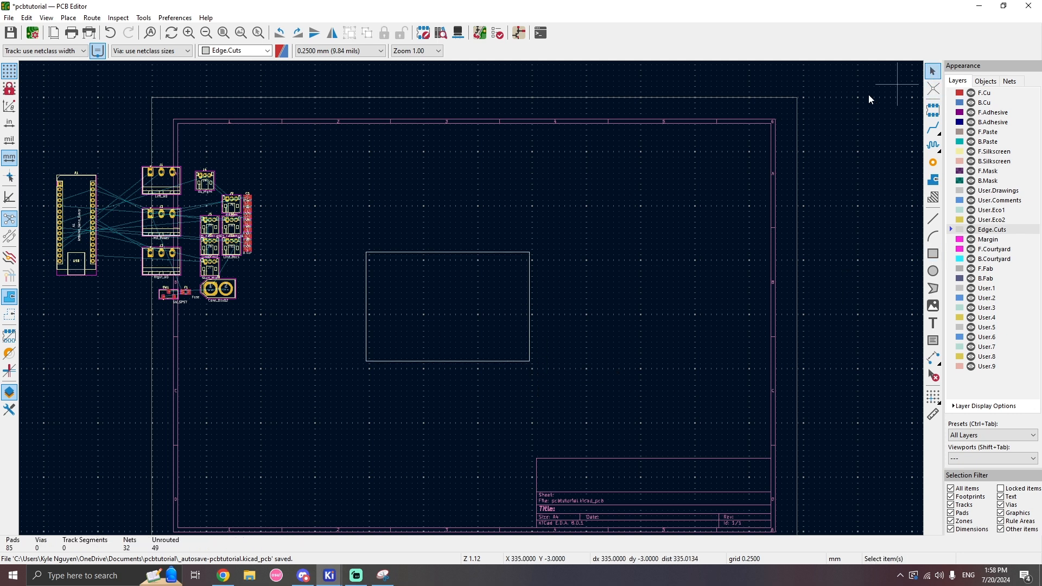
{"action": "scroll", "coordinate": [447, 315], "scroll_direction": "up", "scroll_amount": 4}
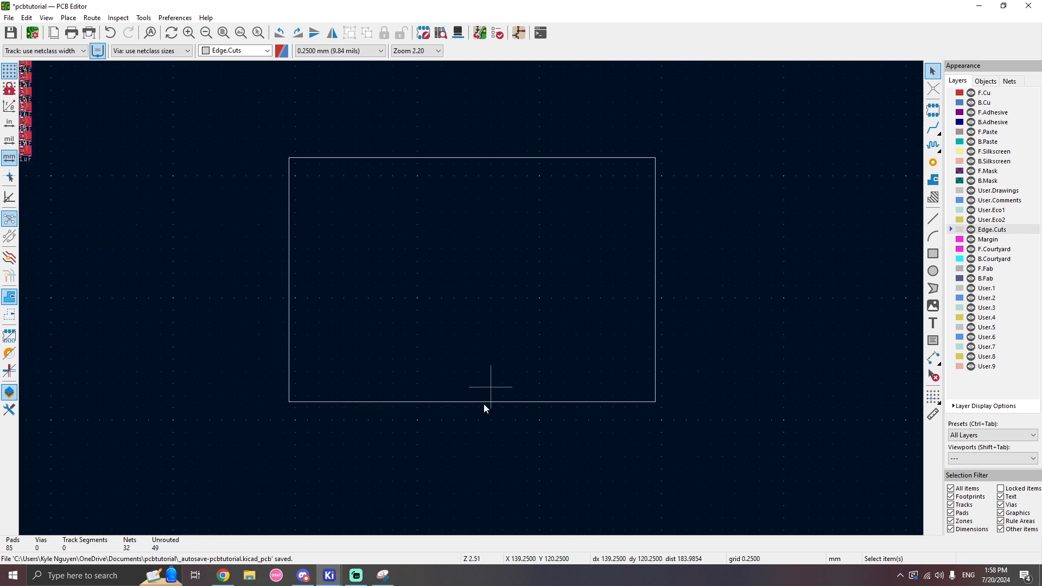
Switch to the RW PCB Tutorial slides in Chrome and view slide 13 on placing the microcontroller.
{"action": "left_click", "coordinate": [223, 576]}
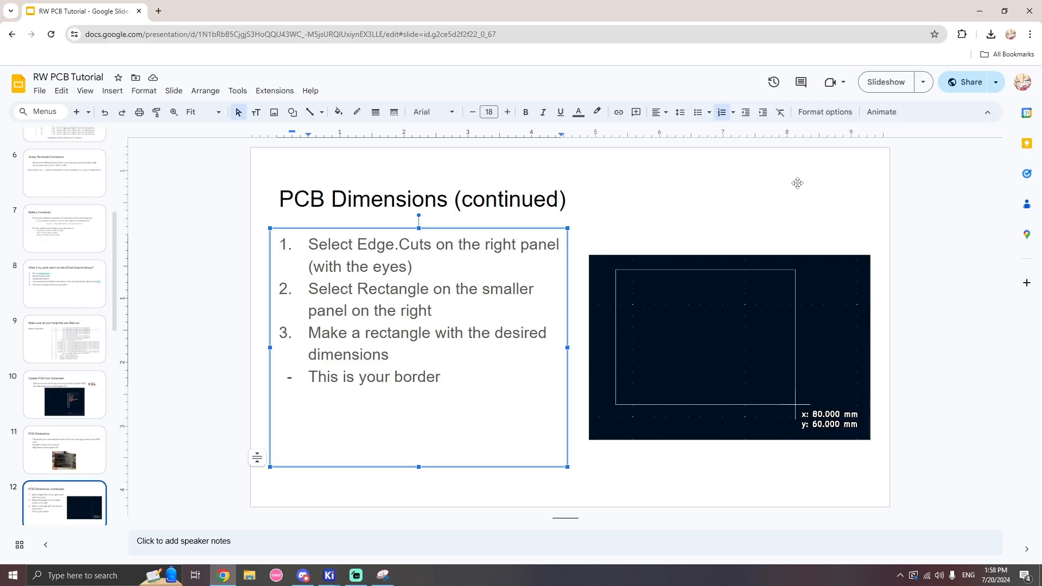
{"action": "scroll", "coordinate": [81, 442], "scroll_direction": "down", "scroll_amount": 3}
{"action": "left_click", "coordinate": [82, 400]}
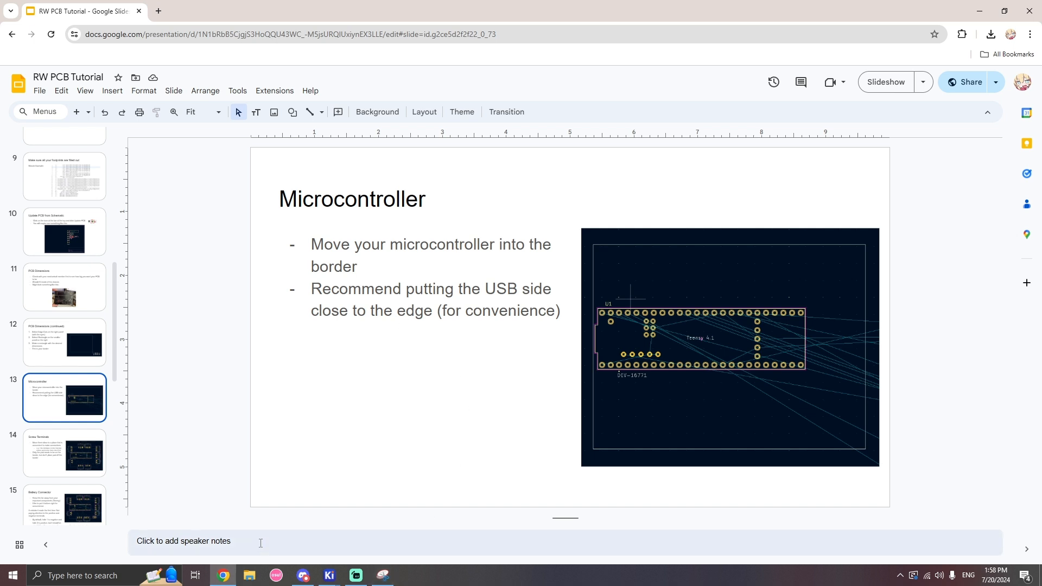
Switch to the PCB Editor, rotate the A1 Arduino Nano to -90 degrees and move it inside the outline with its USB side at the left board edge.
{"action": "mouse_move", "coordinate": [355, 576]}
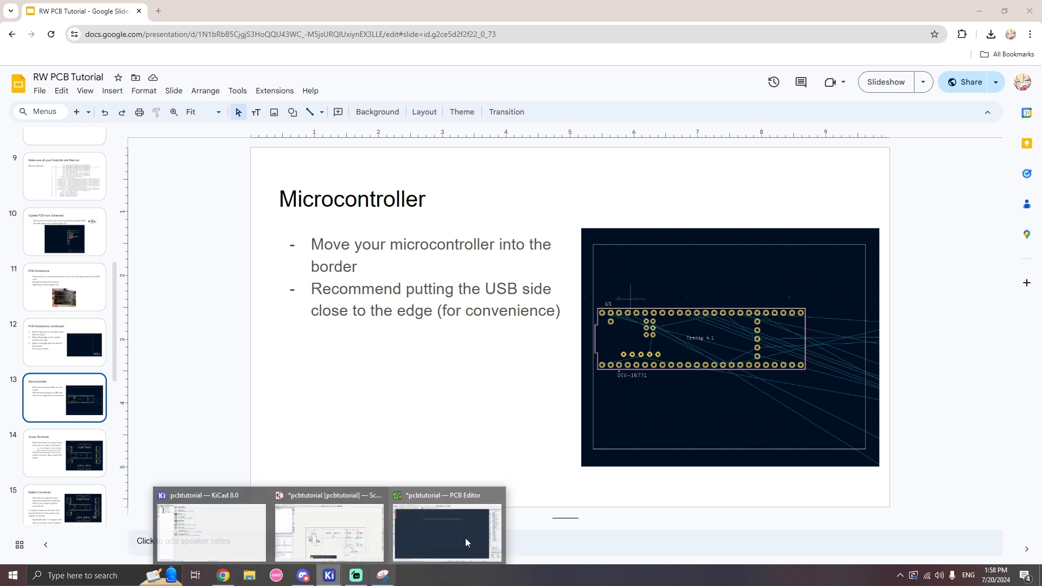
{"action": "left_click", "coordinate": [441, 522]}
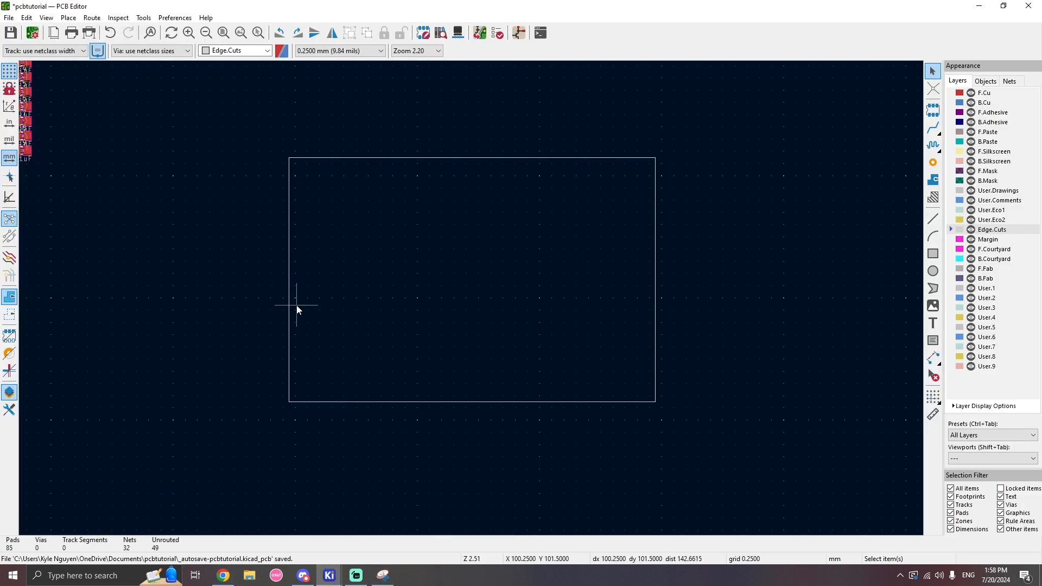
{"action": "scroll", "coordinate": [299, 302], "scroll_direction": "down", "scroll_amount": 3}
{"action": "left_click", "coordinate": [177, 208]}
{"action": "key", "text": "r"}
{"action": "key", "text": "r"}
{"action": "key", "text": "r"}
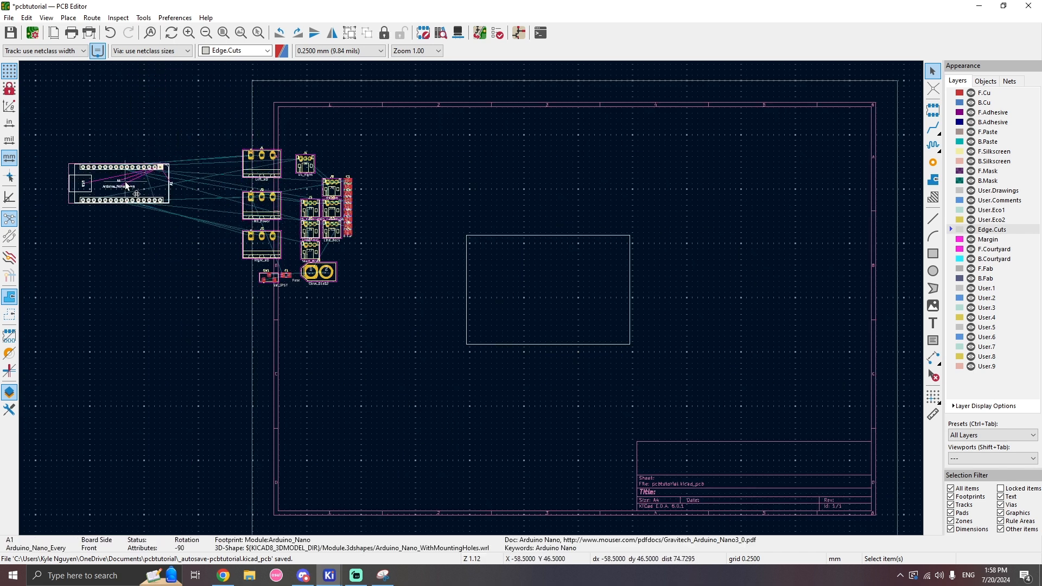
{"action": "left_click_drag", "start_coordinate": [120, 184], "coordinate": [494, 282]}
{"action": "scroll", "coordinate": [512, 292], "scroll_direction": "up", "scroll_amount": 5}
{"action": "scroll", "coordinate": [471, 298], "scroll_direction": "up", "scroll_amount": 2}
{"action": "scroll", "coordinate": [158, 314], "scroll_direction": "down", "scroll_amount": 2}
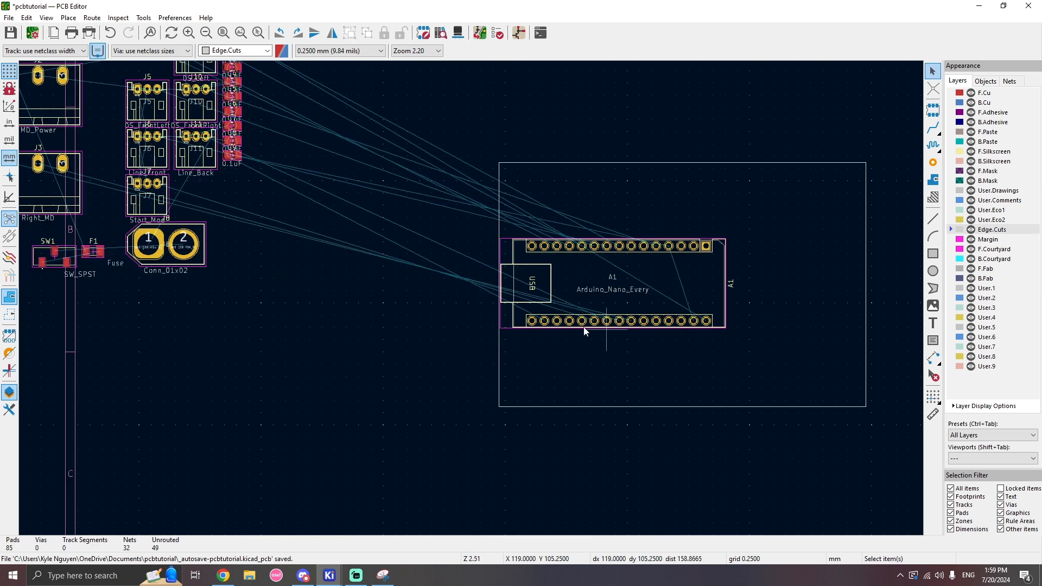
Switch to the RW PCB Tutorial slides, go to slide 14 and extend its title to "Screw Terminals/Connectors".
{"action": "left_click", "coordinate": [223, 575]}
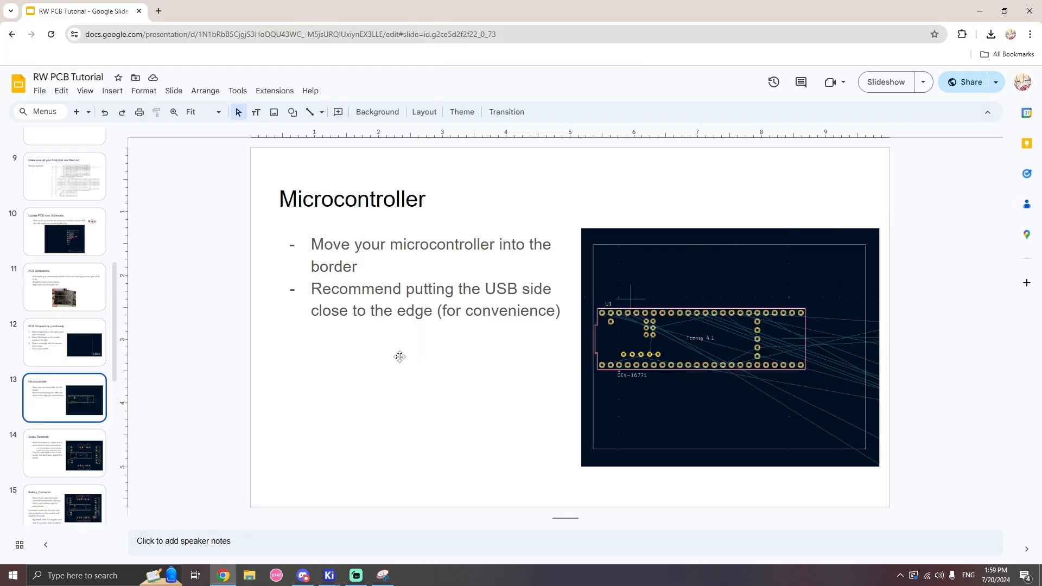
{"action": "left_click", "coordinate": [89, 449]}
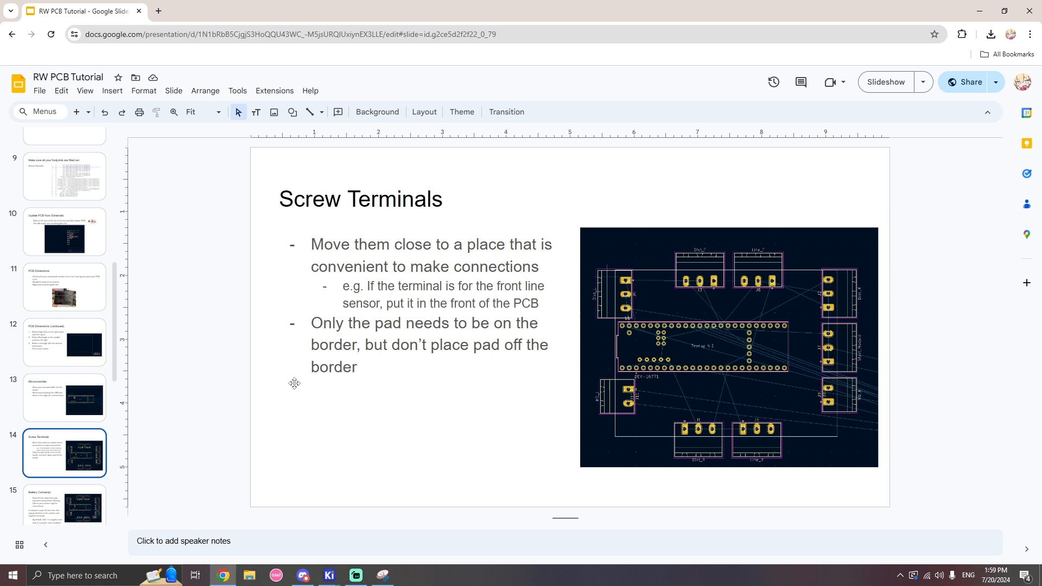
{"action": "left_click", "coordinate": [473, 204]}
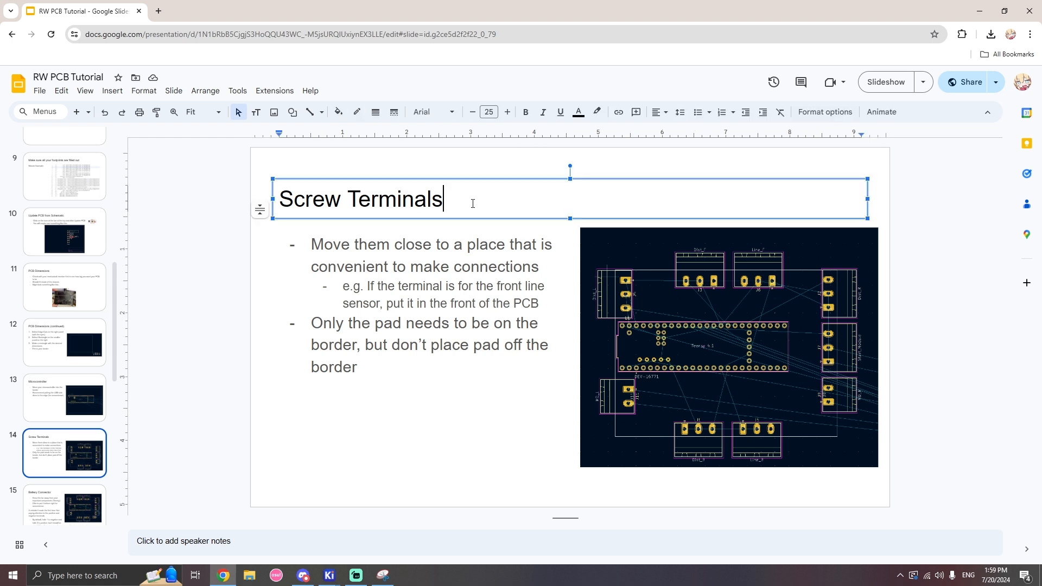
{"action": "type", "text": "/Connectors"}
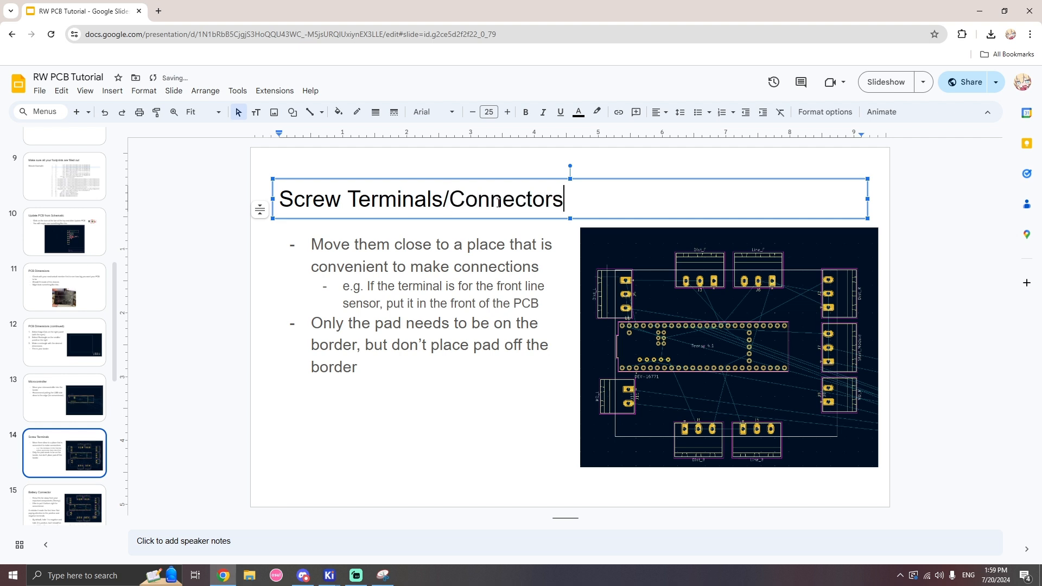
{"action": "left_click", "coordinate": [210, 311]}
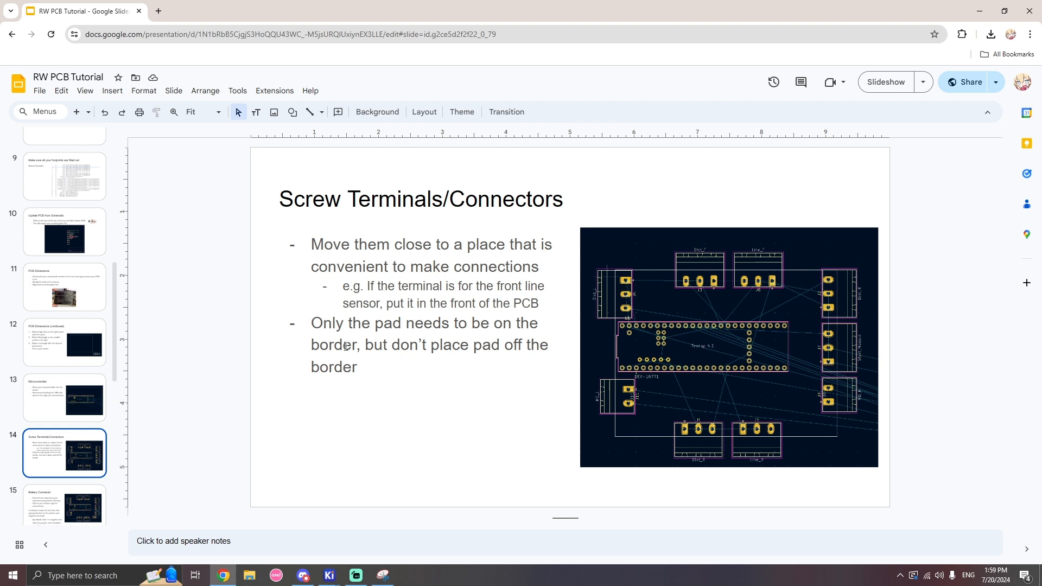
{"action": "left_click", "coordinate": [392, 346]}
{"action": "left_click_drag", "start_coordinate": [384, 381], "coordinate": [391, 414]}
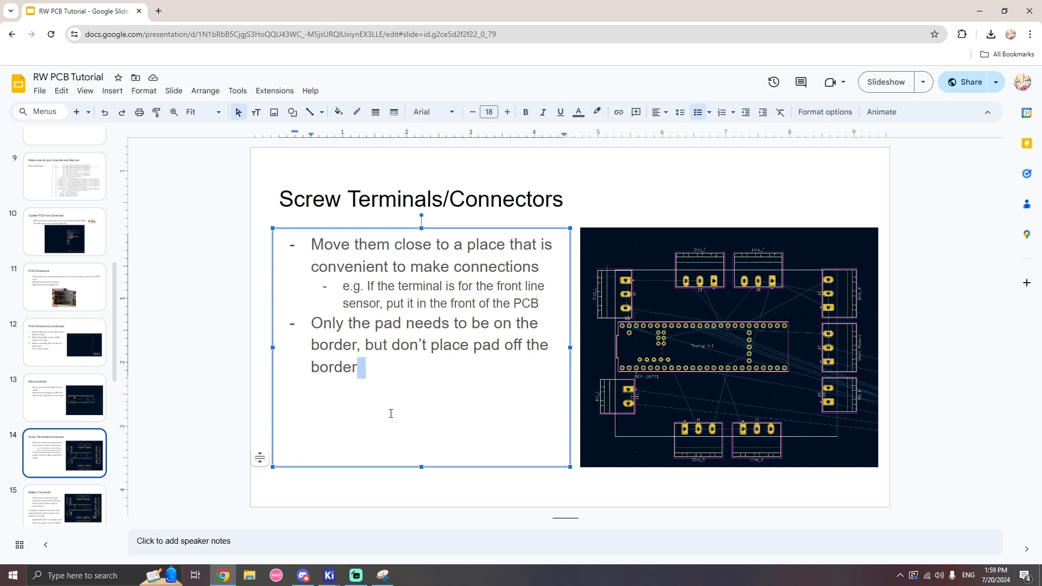
{"action": "left_click", "coordinate": [374, 377]}
Switch back to the PCB Editor and move the J3 Right_MD connector inside the outline, beside the Arduino's right end.
{"action": "mouse_move", "coordinate": [357, 574]}
{"action": "left_click", "coordinate": [457, 536]}
{"action": "scroll", "coordinate": [470, 296], "scroll_direction": "up", "scroll_amount": 4}
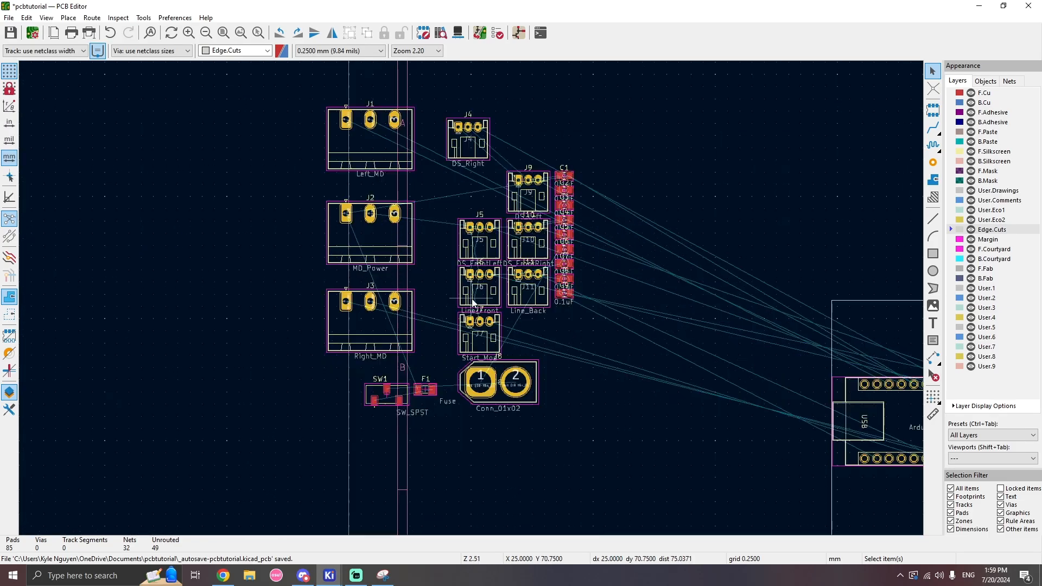
{"action": "left_click", "coordinate": [396, 319]}
{"action": "key", "text": "m"}
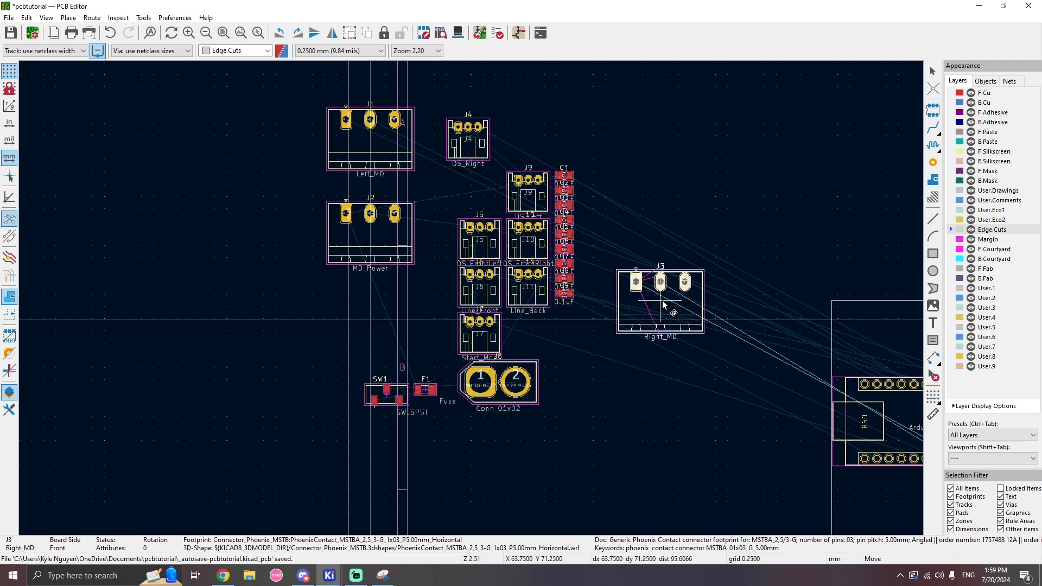
{"action": "scroll", "coordinate": [700, 314], "scroll_direction": "down", "scroll_amount": 1}
{"action": "scroll", "coordinate": [756, 361], "scroll_direction": "down", "scroll_amount": 1}
{"action": "scroll", "coordinate": [471, 298], "scroll_direction": "up", "scroll_amount": 4}
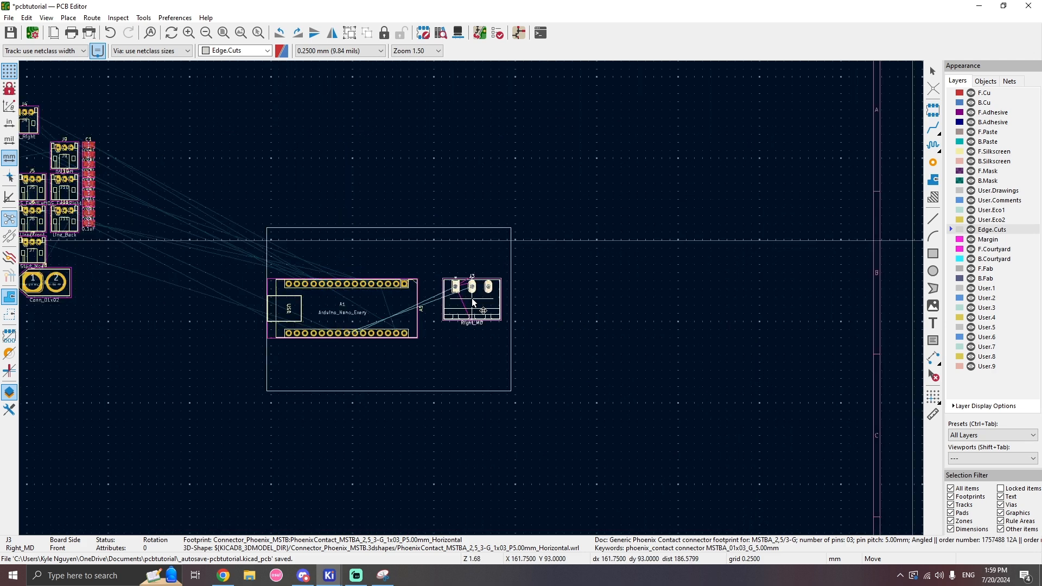
{"action": "left_click", "coordinate": [471, 298]}
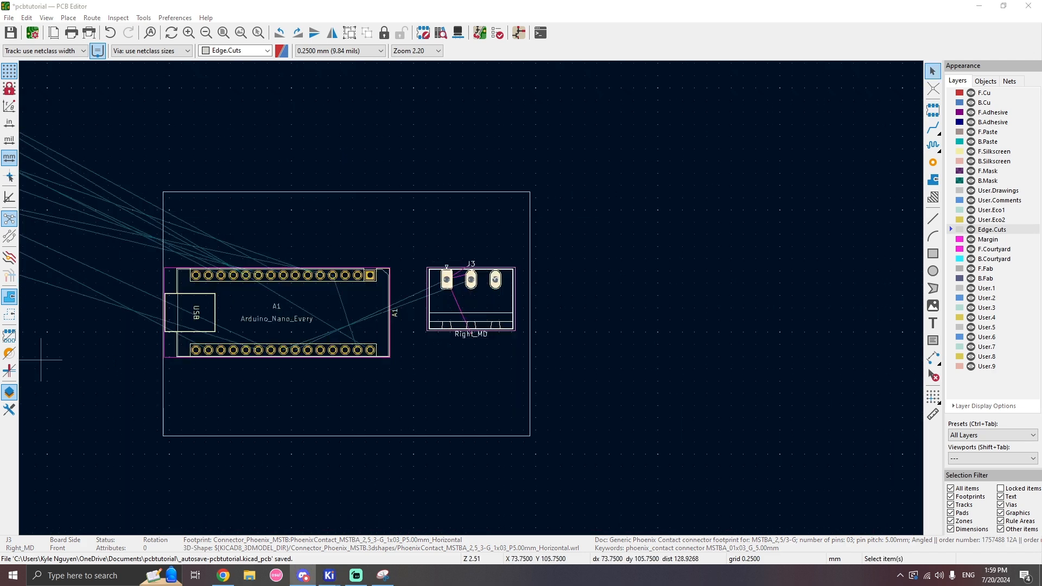
Rotate J3 to 90 degrees and place it at the board's upper right corner, pads inside and body overhanging the right edge.
{"action": "left_click", "coordinate": [445, 311]}
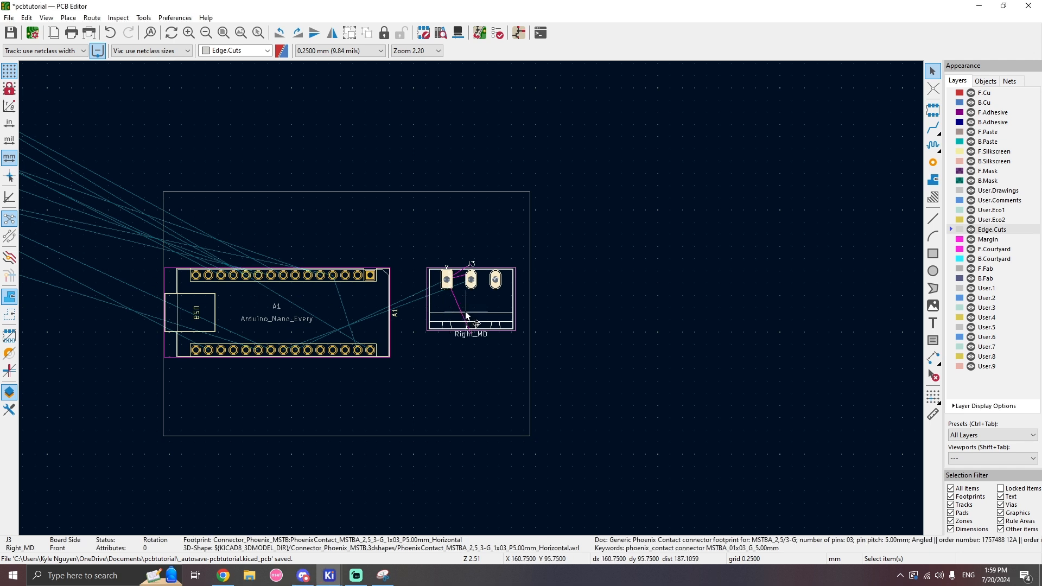
{"action": "key", "text": "r"}
{"action": "key", "text": "m"}
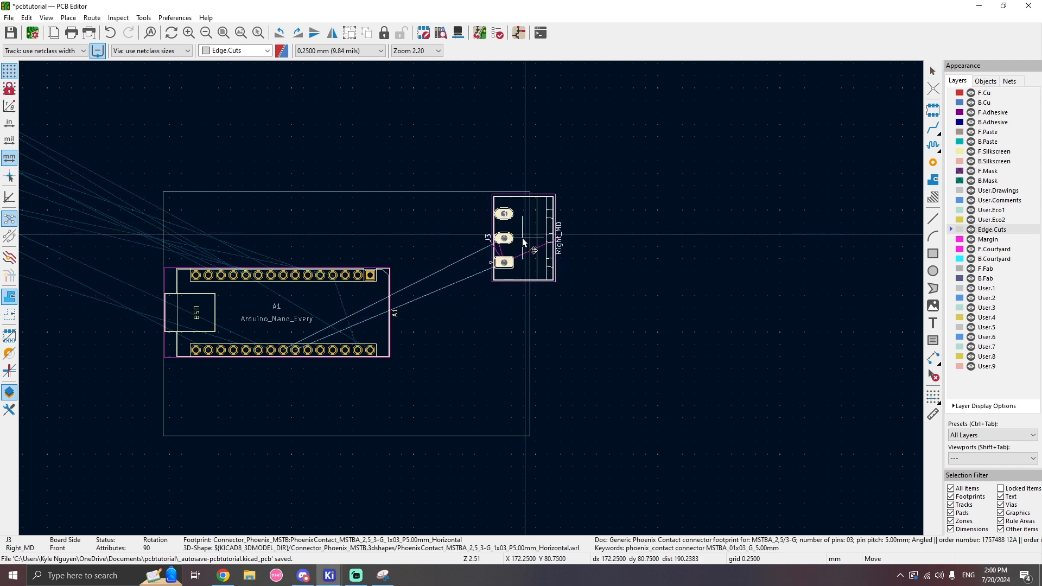
{"action": "left_click", "coordinate": [518, 236]}
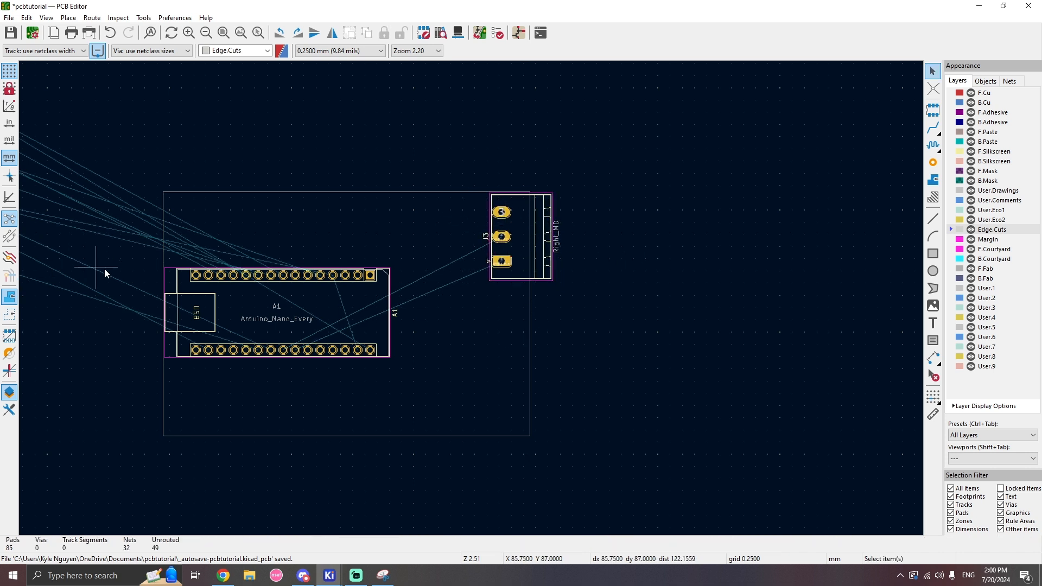
Rotate the J1 Left_MD connector to -90 degrees and place it above the Arduino at the board's upper left corner, overhanging the left edge.
{"action": "scroll", "coordinate": [102, 270], "scroll_direction": "down", "scroll_amount": 3}
{"action": "scroll", "coordinate": [388, 226], "scroll_direction": "up", "scroll_amount": 2}
{"action": "left_click", "coordinate": [324, 260]}
{"action": "key", "text": "m"}
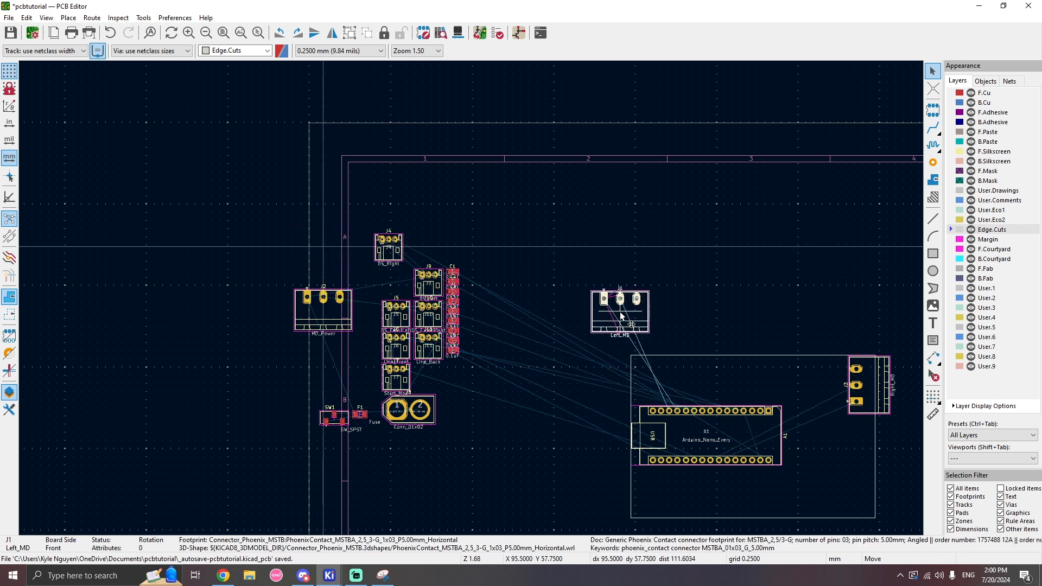
{"action": "key", "text": "r"}
{"action": "key", "text": "r"}
{"action": "key", "text": "r"}
{"action": "scroll", "coordinate": [631, 394], "scroll_direction": "up", "scroll_amount": 4}
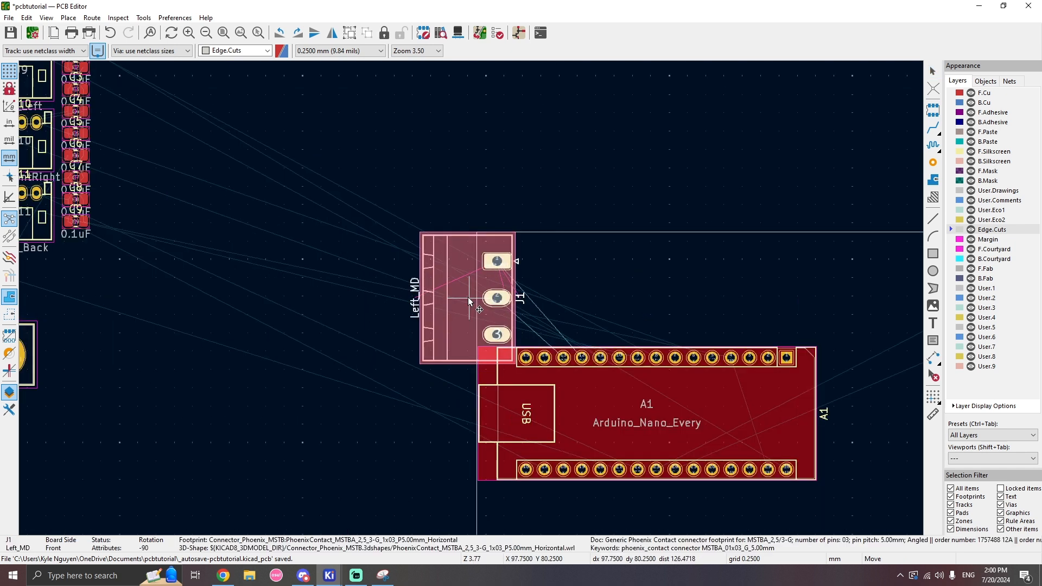
{"action": "left_click", "coordinate": [433, 285]}
{"action": "scroll", "coordinate": [471, 298], "scroll_direction": "down", "scroll_amount": 2}
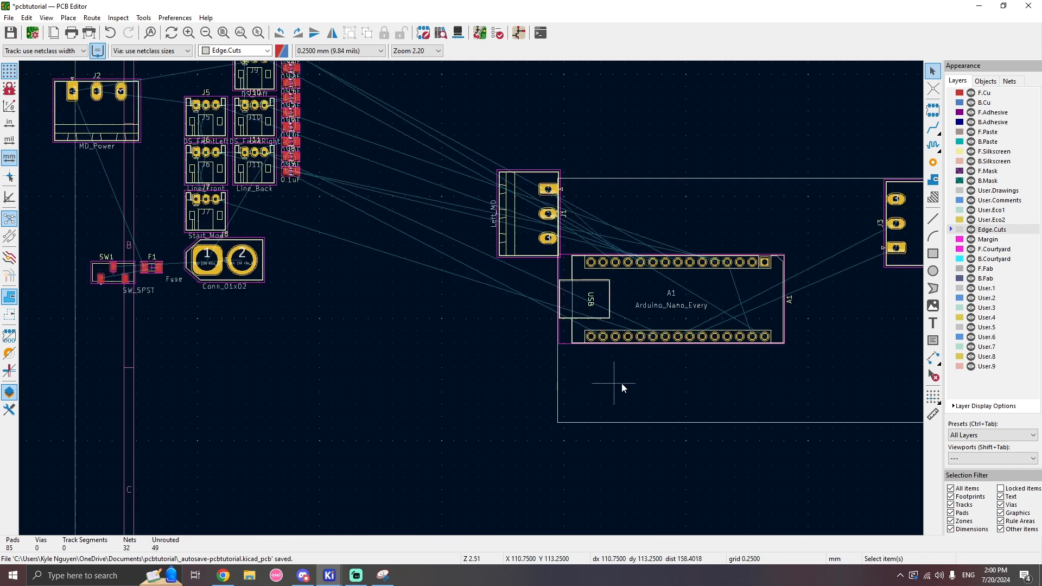
Move the A1 Arduino Nano slightly lower inside the outline, leaving space below J1.
{"action": "left_click", "coordinate": [631, 310]}
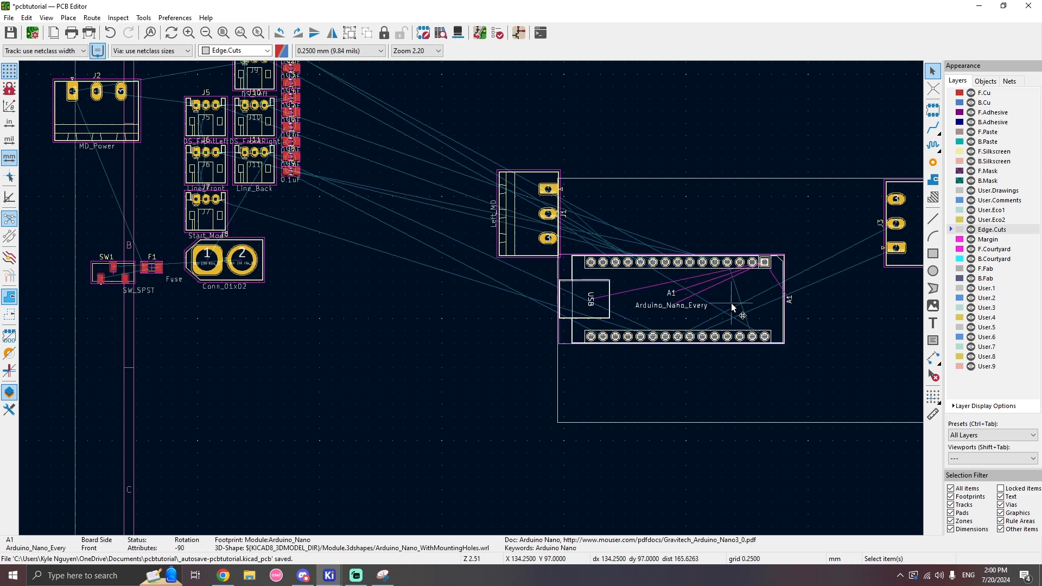
{"action": "key", "text": "m"}
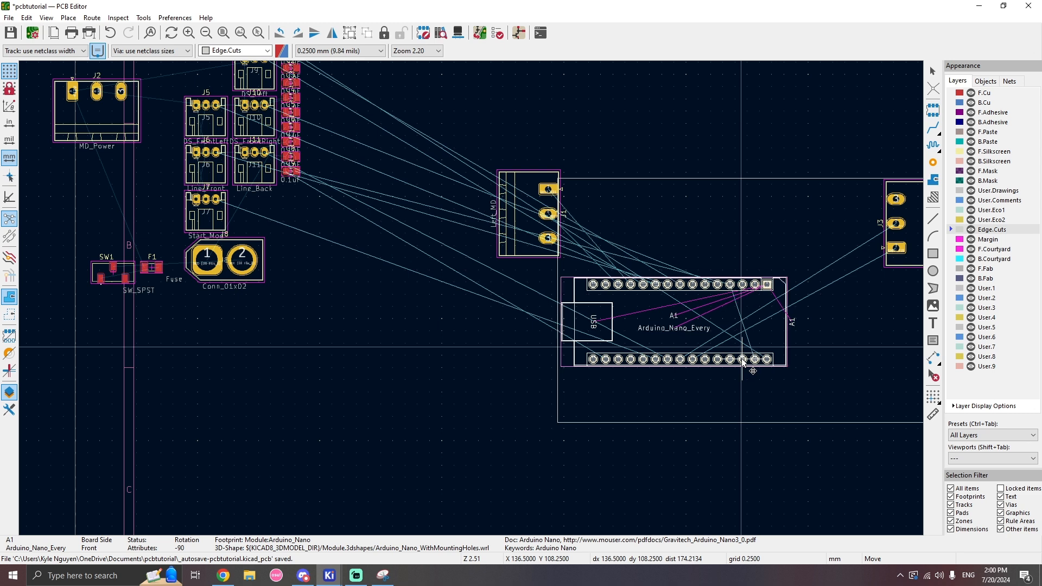
{"action": "left_click", "coordinate": [742, 360]}
{"action": "left_click", "coordinate": [474, 321]}
Shift the J1 Left_MD connector inward so that all its pads lie inside the left board edge.
{"action": "left_click", "coordinate": [535, 234]}
{"action": "key", "text": "m"}
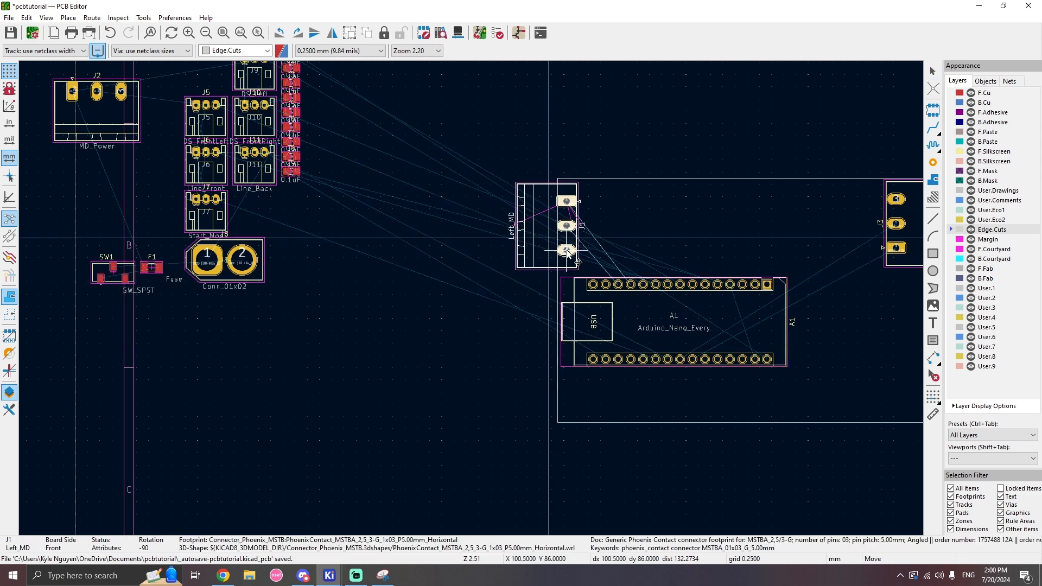
{"action": "left_click", "coordinate": [586, 249]}
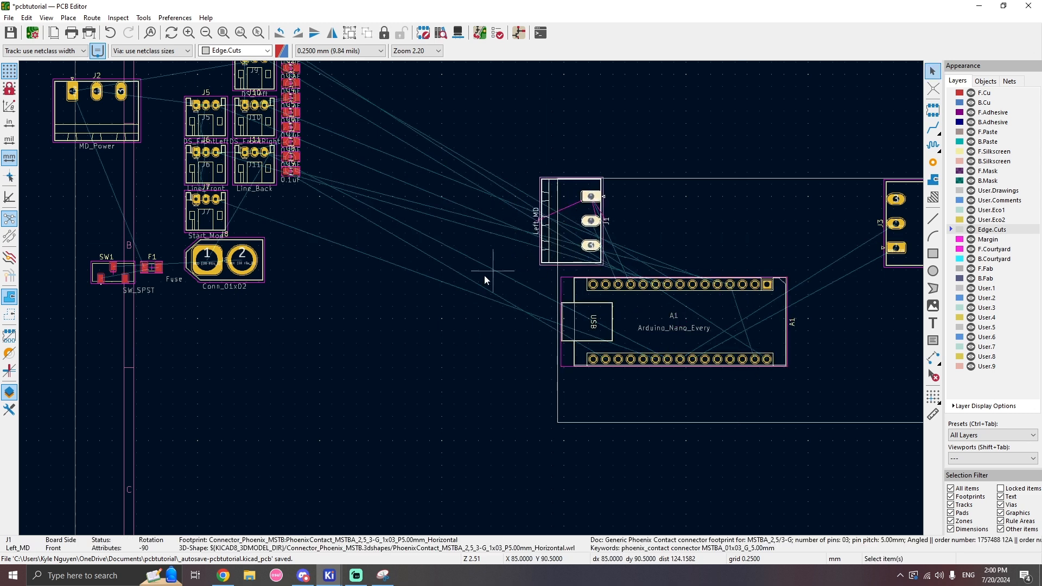
{"action": "left_click", "coordinate": [484, 275]}
Nudge the A1 Arduino Nano so its USB side sits flush against the left board edge.
{"action": "scroll", "coordinate": [588, 380], "scroll_direction": "down", "scroll_amount": 2}
{"action": "scroll", "coordinate": [728, 386], "scroll_direction": "up", "scroll_amount": 3}
{"action": "left_click", "coordinate": [331, 219]}
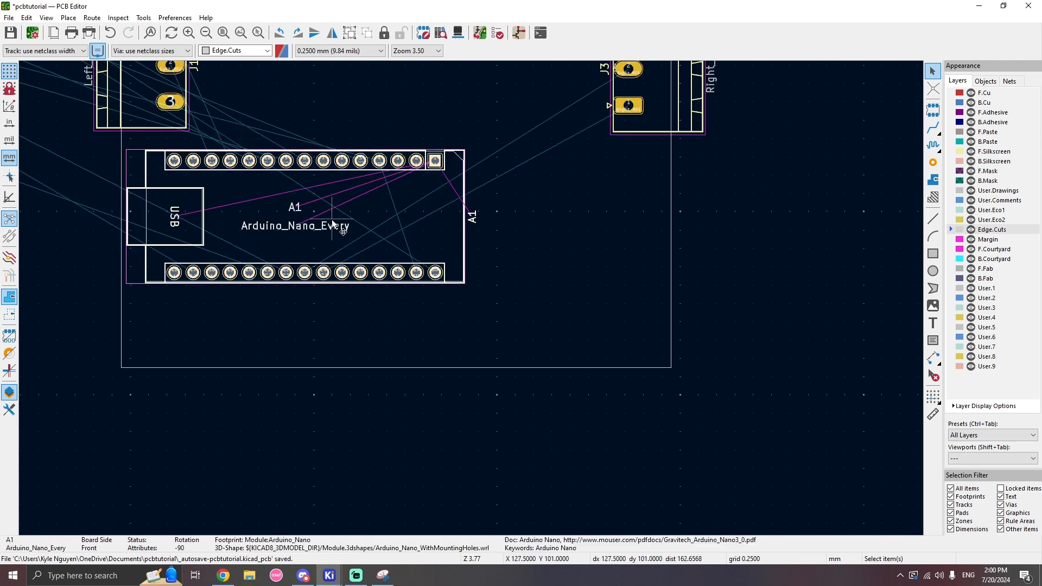
{"action": "key", "text": "m"}
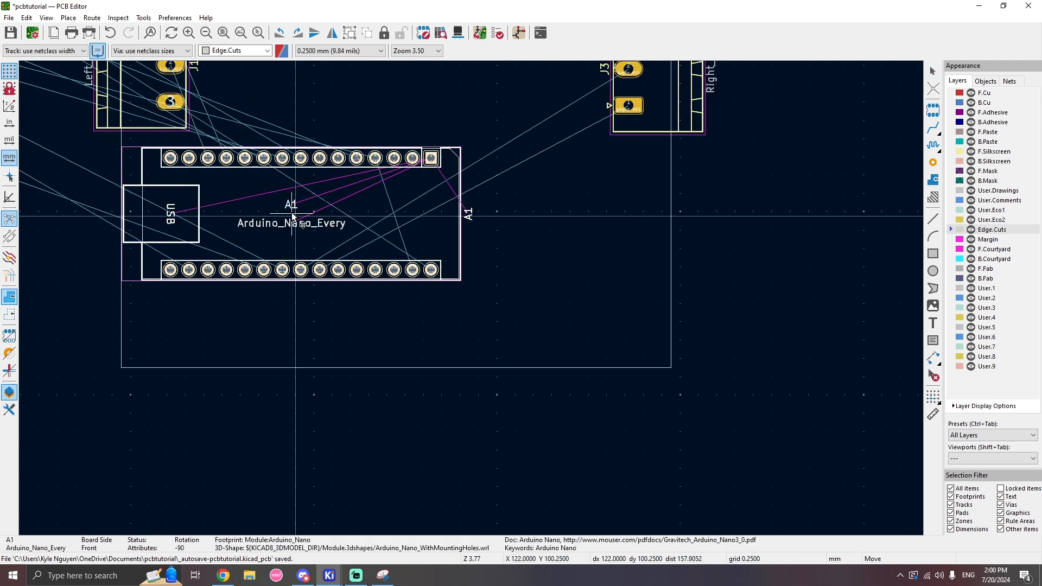
{"action": "key", "text": "Escape"}
{"action": "left_click", "coordinate": [73, 279]}
Rotate the J2 MD_Power connector to 90 degrees and place it directly below J3 on the right board edge.
{"action": "scroll", "coordinate": [416, 285], "scroll_direction": "down", "scroll_amount": 3}
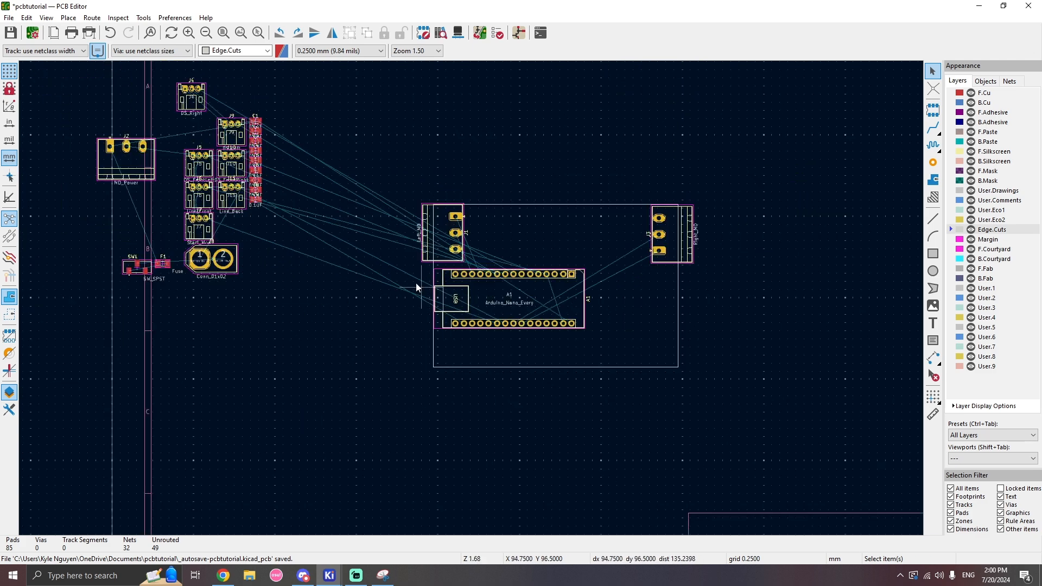
{"action": "left_click", "coordinate": [126, 171]}
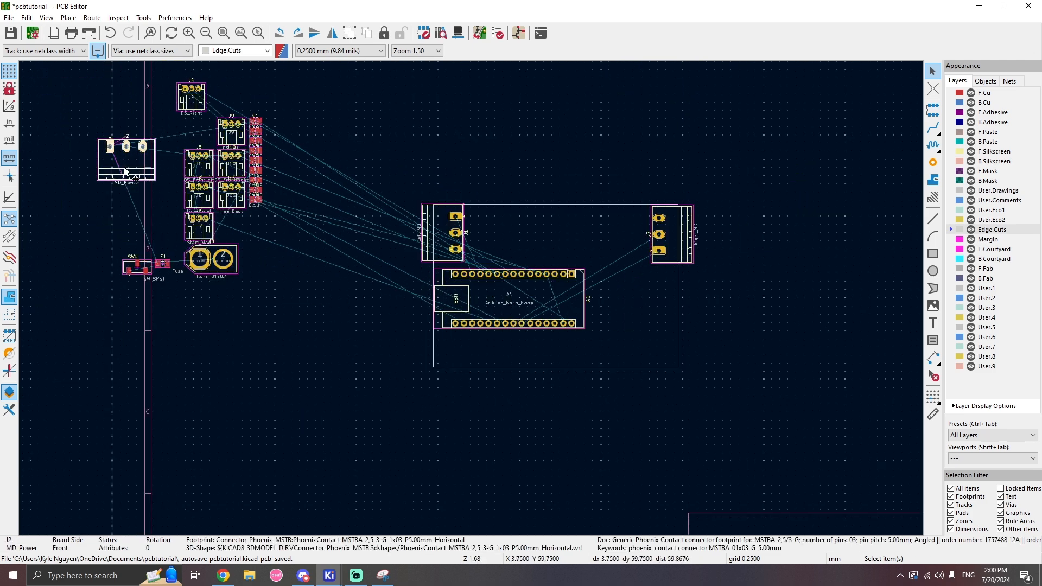
{"action": "key", "text": "m"}
{"action": "key", "text": "r"}
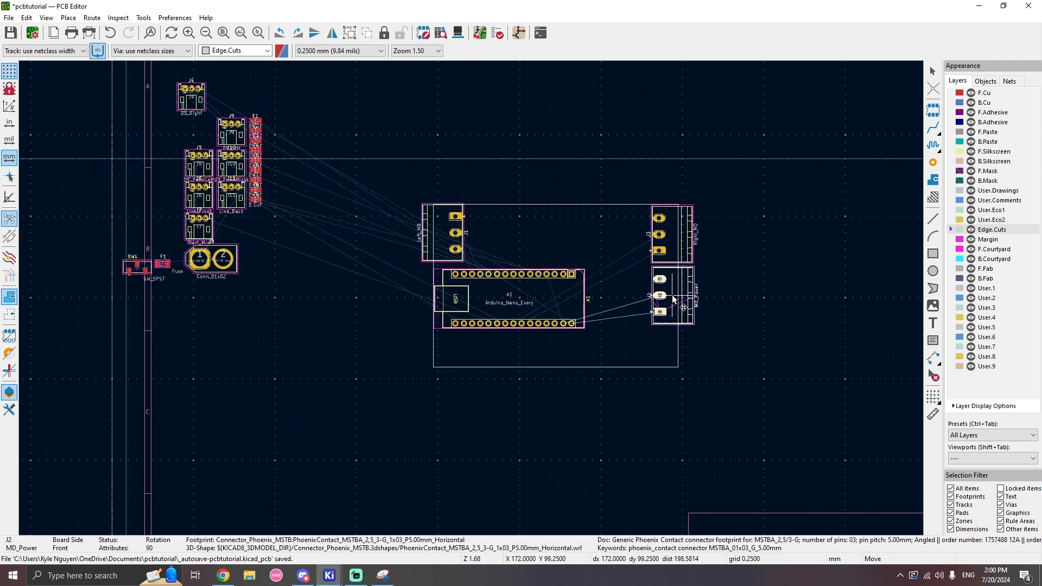
{"action": "left_click", "coordinate": [673, 299]}
{"action": "scroll", "coordinate": [802, 291], "scroll_direction": "down", "scroll_amount": 2}
{"action": "scroll", "coordinate": [467, 302], "scroll_direction": "up", "scroll_amount": 5}
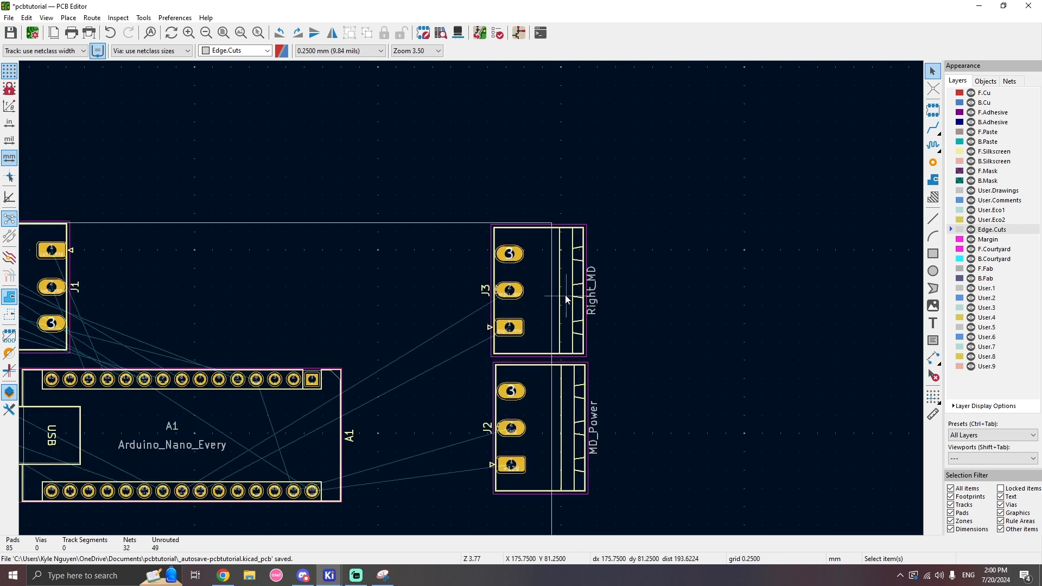
Rotate the J11 Line_Back connector to 180 degrees and place it just inside the bottom board edge, below the Arduino Nano's right end.
{"action": "scroll", "coordinate": [109, 288], "scroll_direction": "down", "scroll_amount": 3}
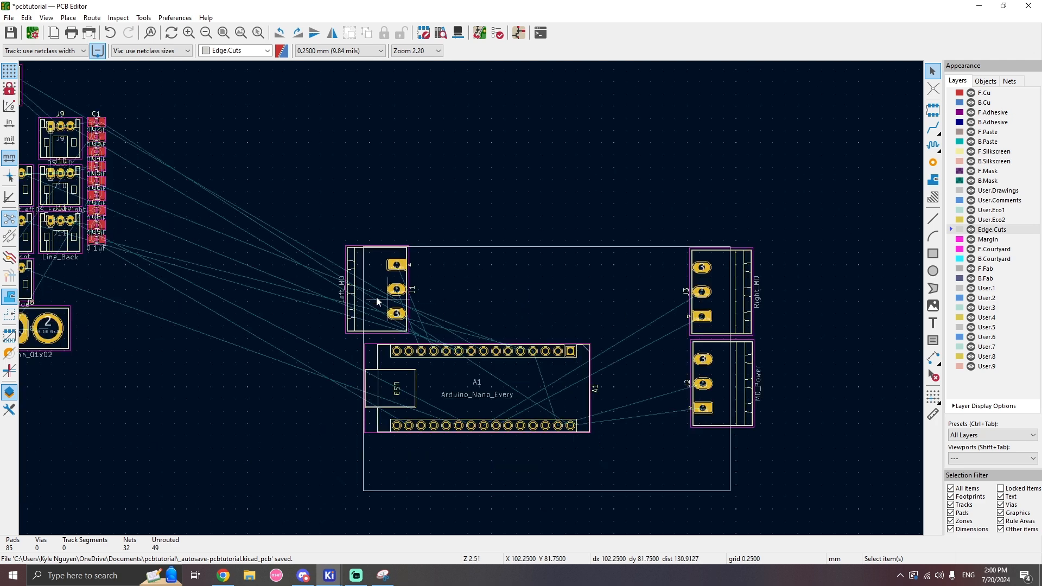
{"action": "scroll", "coordinate": [376, 298], "scroll_direction": "up", "scroll_amount": 4}
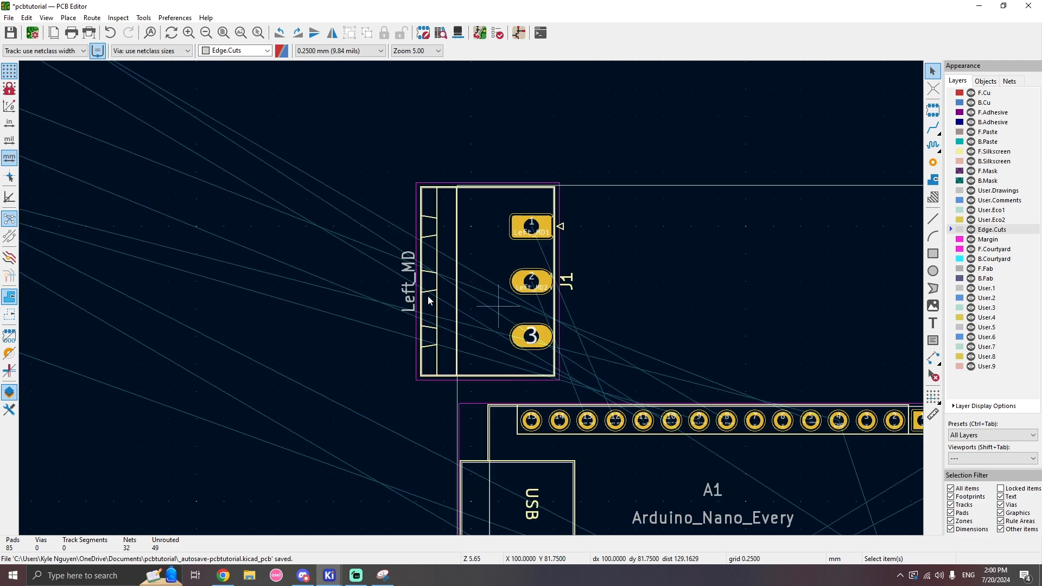
{"action": "scroll", "coordinate": [300, 258], "scroll_direction": "down", "scroll_amount": 3}
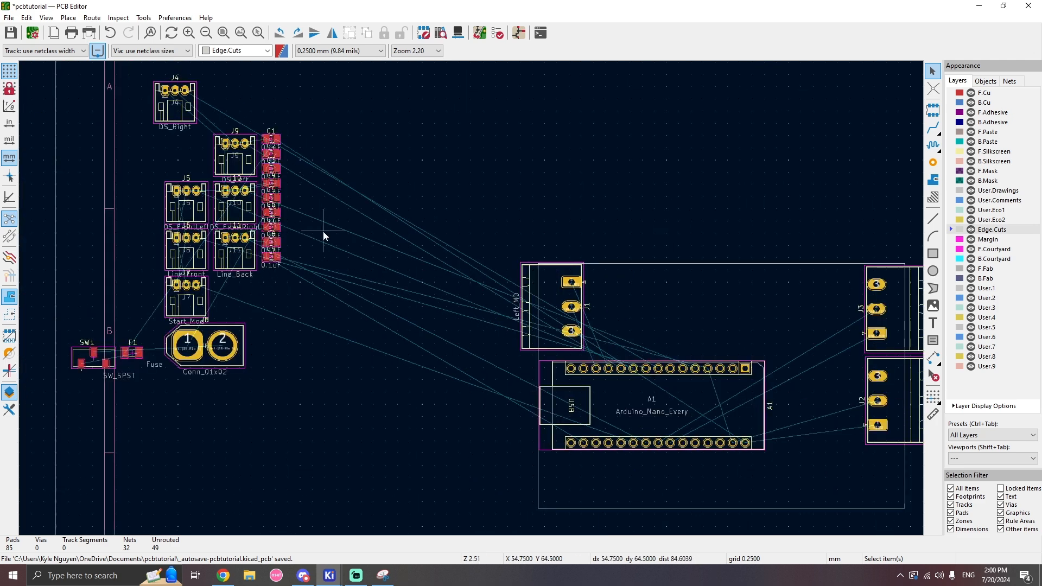
{"action": "left_click", "coordinate": [241, 265]}
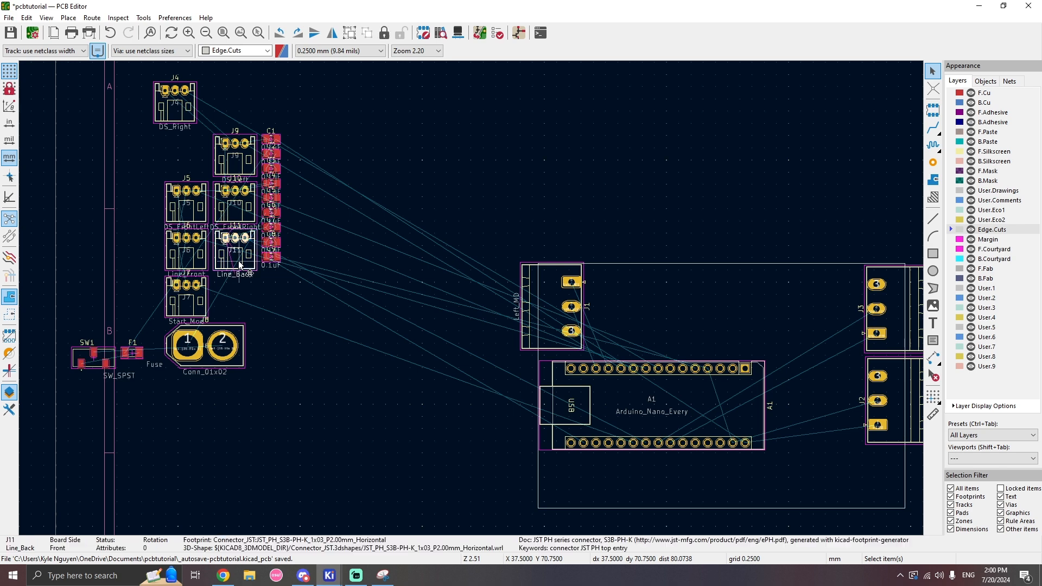
{"action": "key", "text": "m"}
{"action": "scroll", "coordinate": [736, 443], "scroll_direction": "down", "scroll_amount": 2}
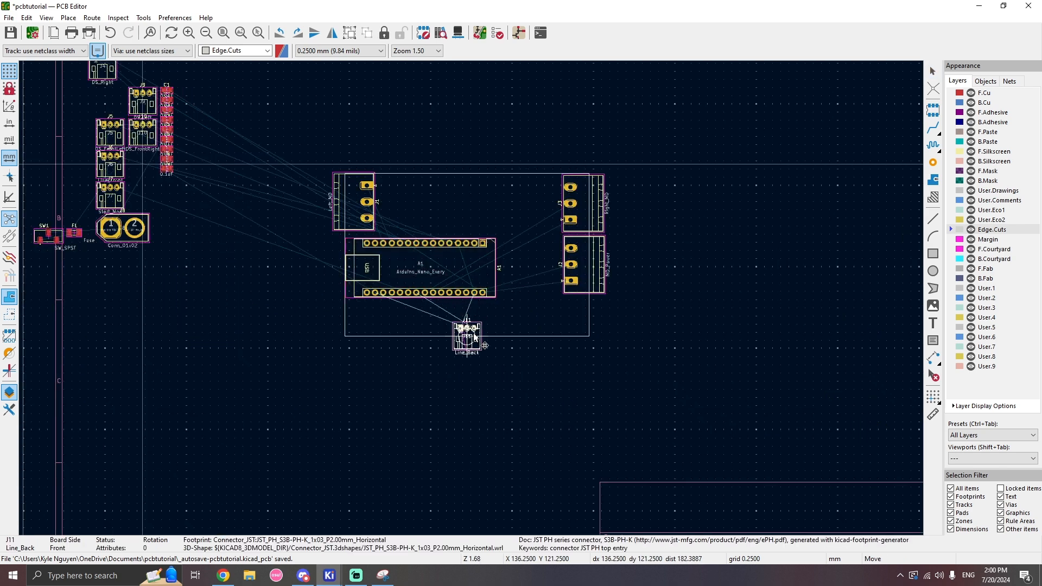
{"action": "scroll", "coordinate": [464, 315], "scroll_direction": "up", "scroll_amount": 1}
{"action": "key", "text": "r"}
{"action": "key", "text": "r"}
{"action": "scroll", "coordinate": [472, 296], "scroll_direction": "up", "scroll_amount": 1}
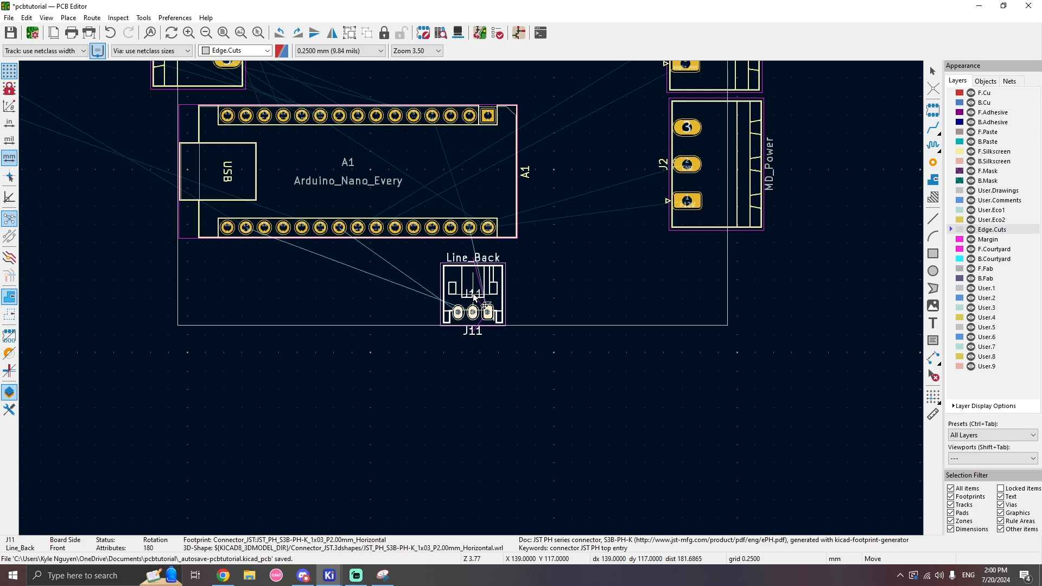
{"action": "left_click", "coordinate": [472, 302]}
Rotate the J4 DS_Right connector to 180 degrees and place it inside the top board edge, directly left of J3.
{"action": "scroll", "coordinate": [471, 297], "scroll_direction": "down", "scroll_amount": 3}
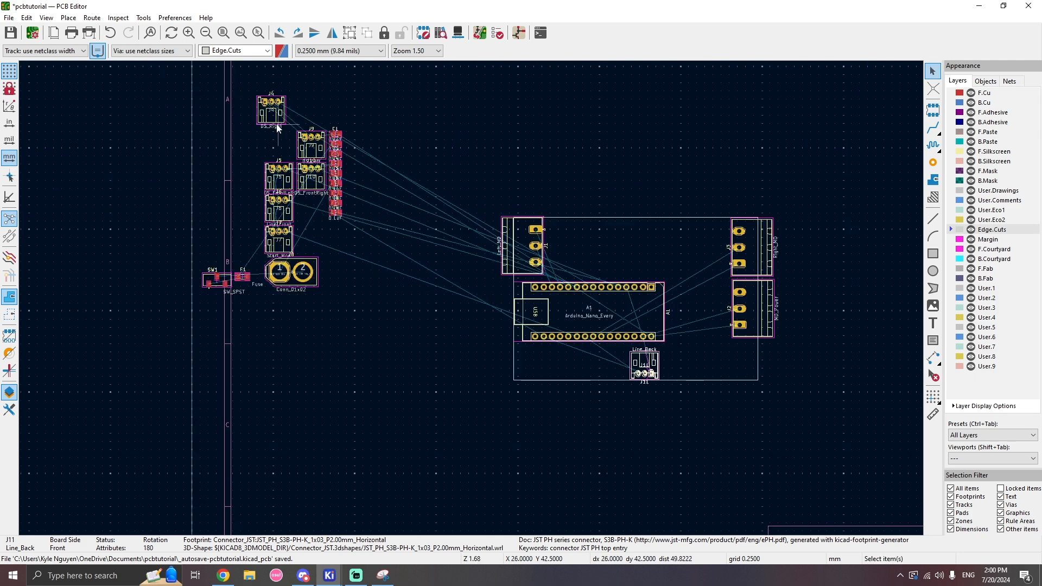
{"action": "left_click", "coordinate": [288, 119]}
{"action": "key", "text": "m"}
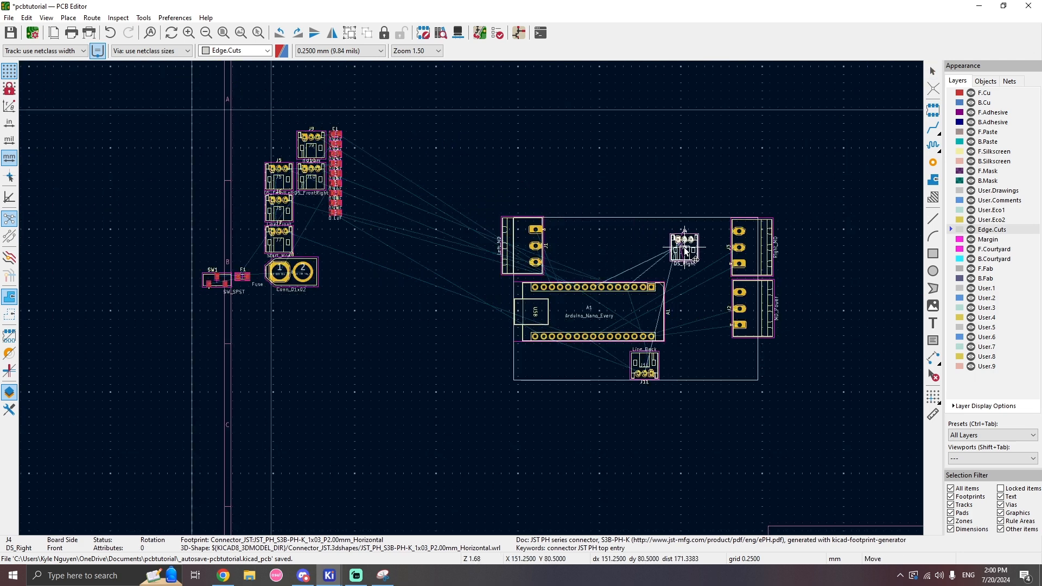
{"action": "scroll", "coordinate": [678, 250], "scroll_direction": "down", "scroll_amount": 1}
{"action": "scroll", "coordinate": [472, 303], "scroll_direction": "up", "scroll_amount": 1}
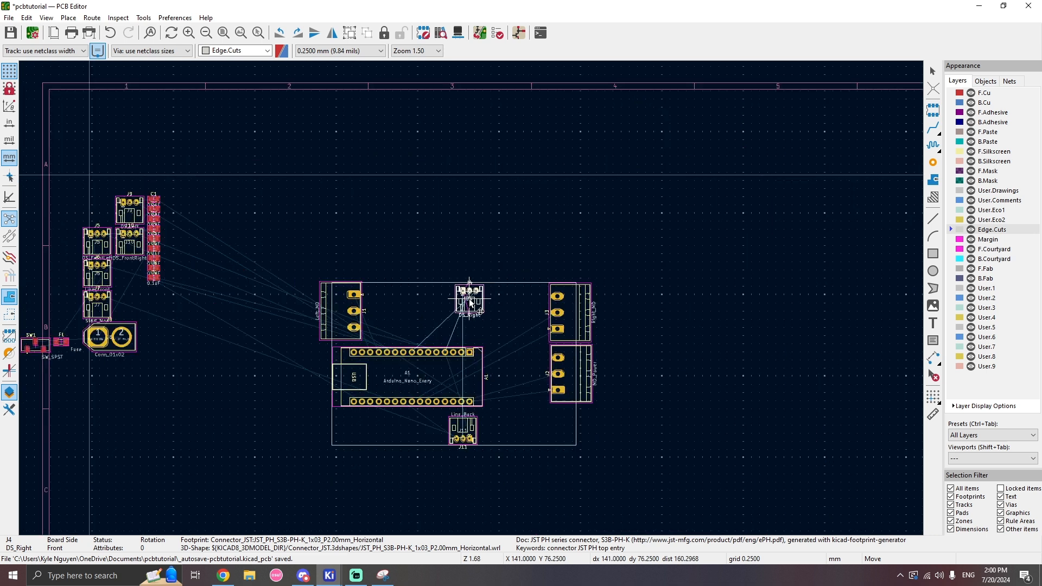
{"action": "key", "text": "r"}
{"action": "key", "text": "r"}
{"action": "scroll", "coordinate": [562, 302], "scroll_direction": "up", "scroll_amount": 1}
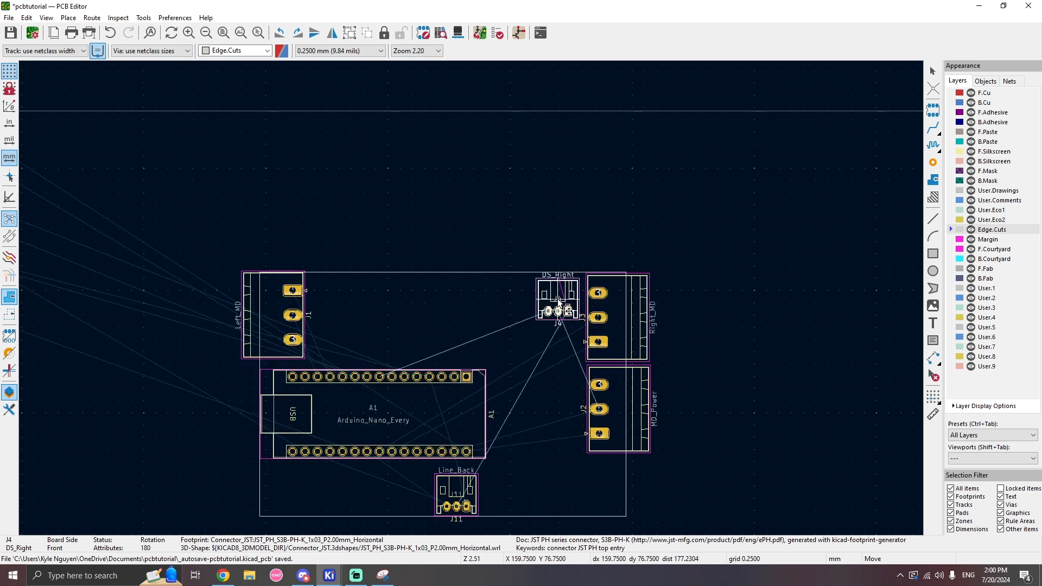
{"action": "left_click", "coordinate": [560, 299]}
{"action": "left_click", "coordinate": [477, 241]}
Rotate the J9 DS_Left connector to 180 degrees and place it inside the top board edge, directly right of J1.
{"action": "scroll", "coordinate": [471, 298], "scroll_direction": "down", "scroll_amount": 1}
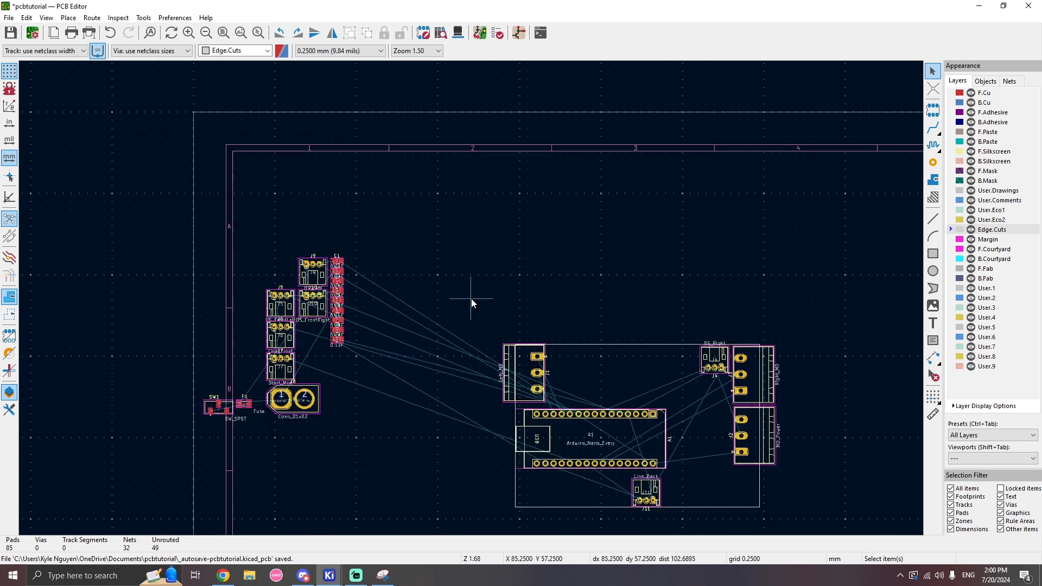
{"action": "left_click", "coordinate": [318, 289]}
{"action": "key", "text": "m"}
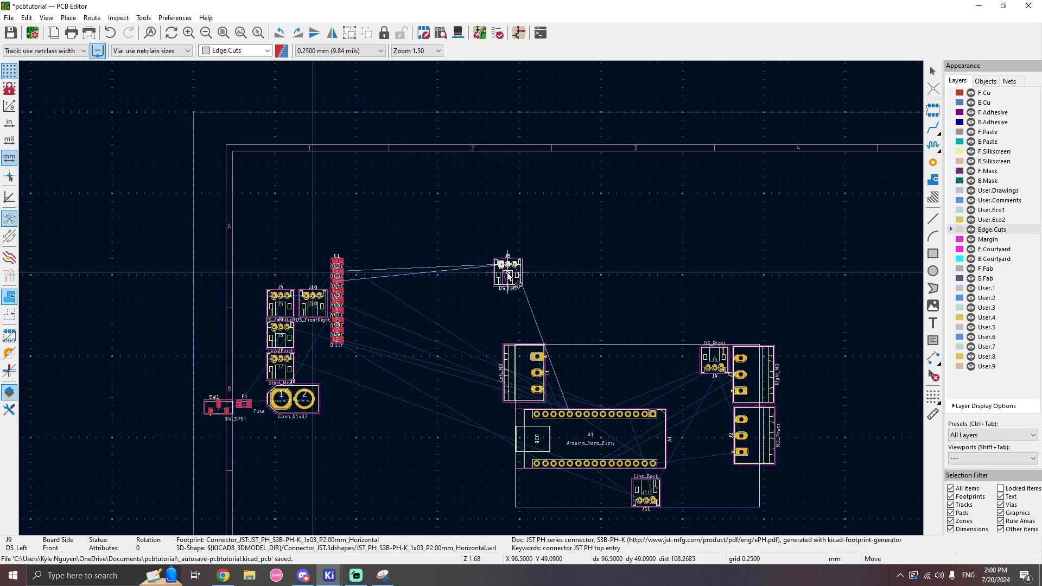
{"action": "key", "text": "r"}
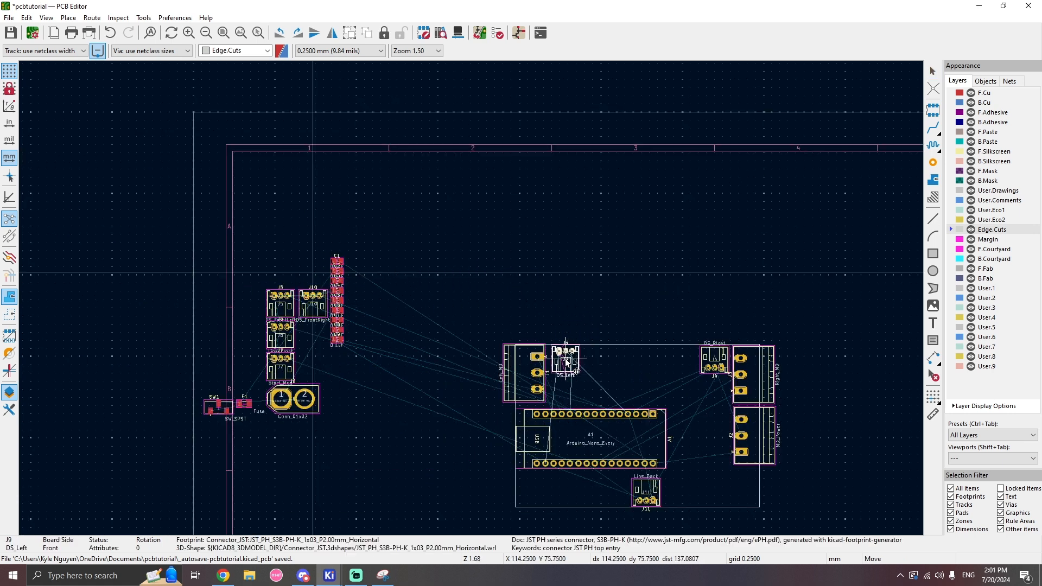
{"action": "key", "text": "r"}
{"action": "left_click", "coordinate": [564, 359]}
{"action": "left_click", "coordinate": [581, 281]}
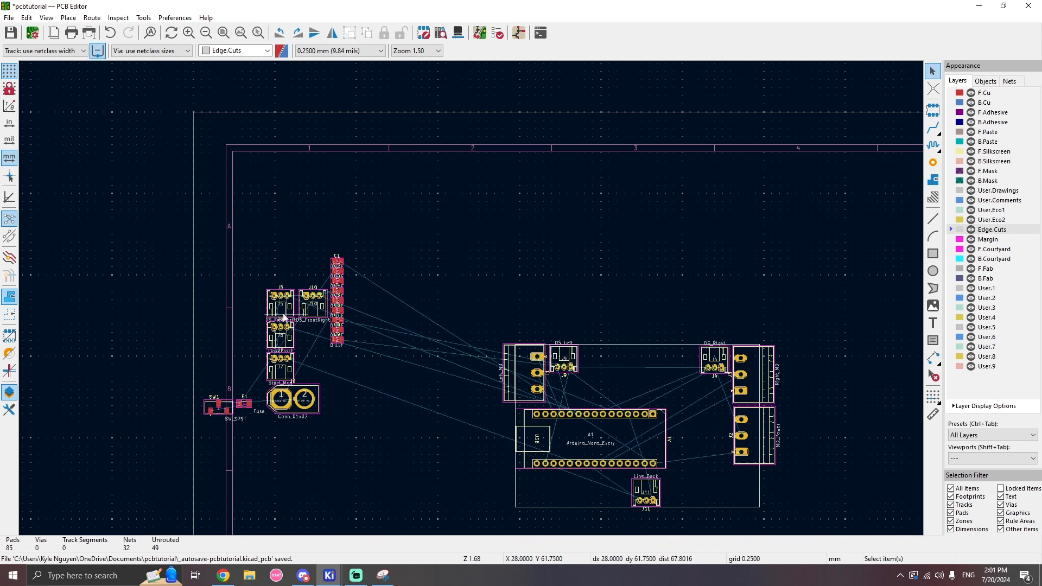
Rotate the J10 DS_FrontRight connector to 180 degrees and place it at the top board edge, directly left of J4.
{"action": "left_click", "coordinate": [314, 310]}
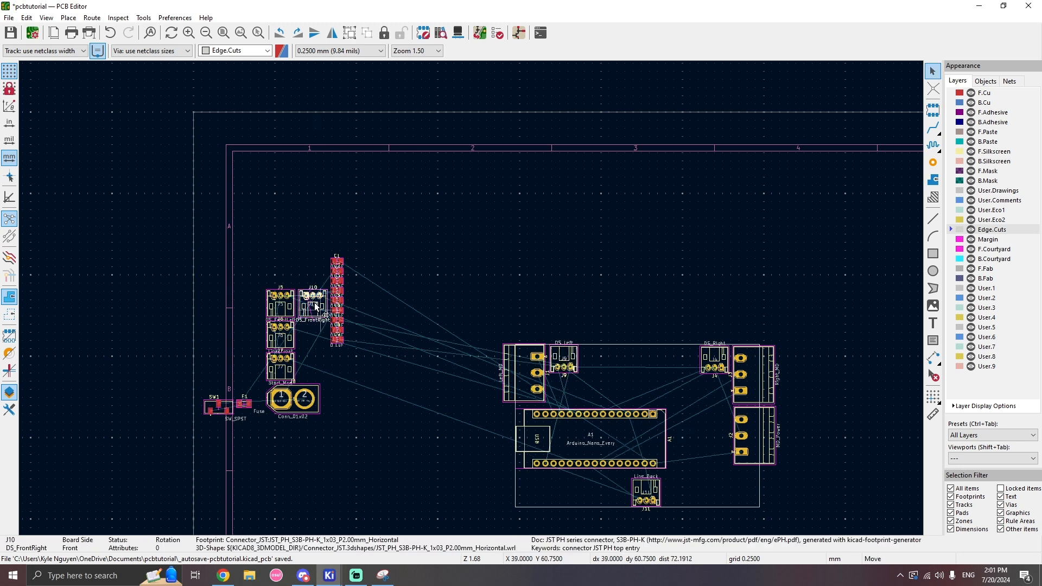
{"action": "key", "text": "m"}
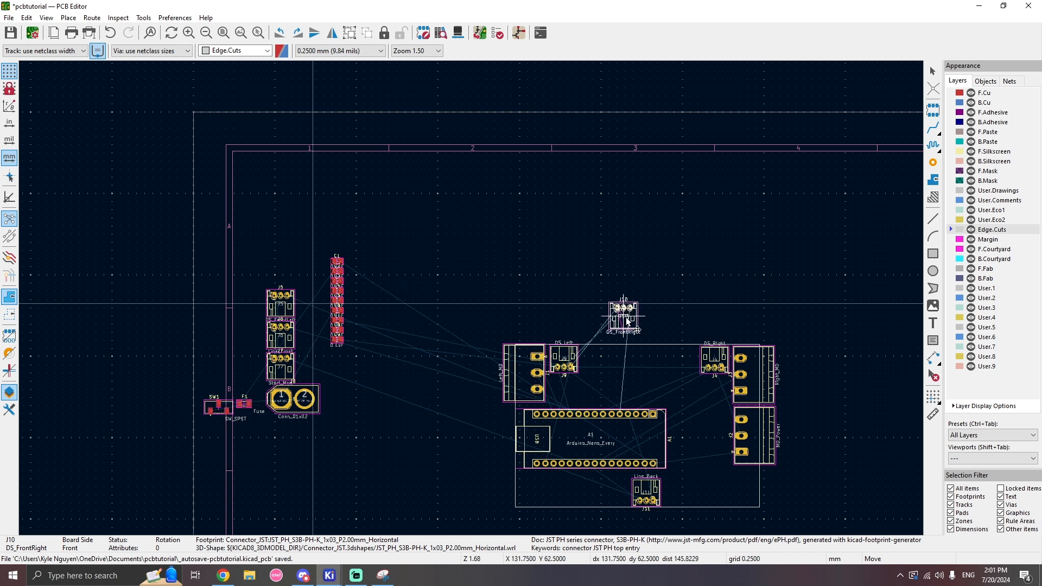
{"action": "key", "text": "r"}
{"action": "key", "text": "r"}
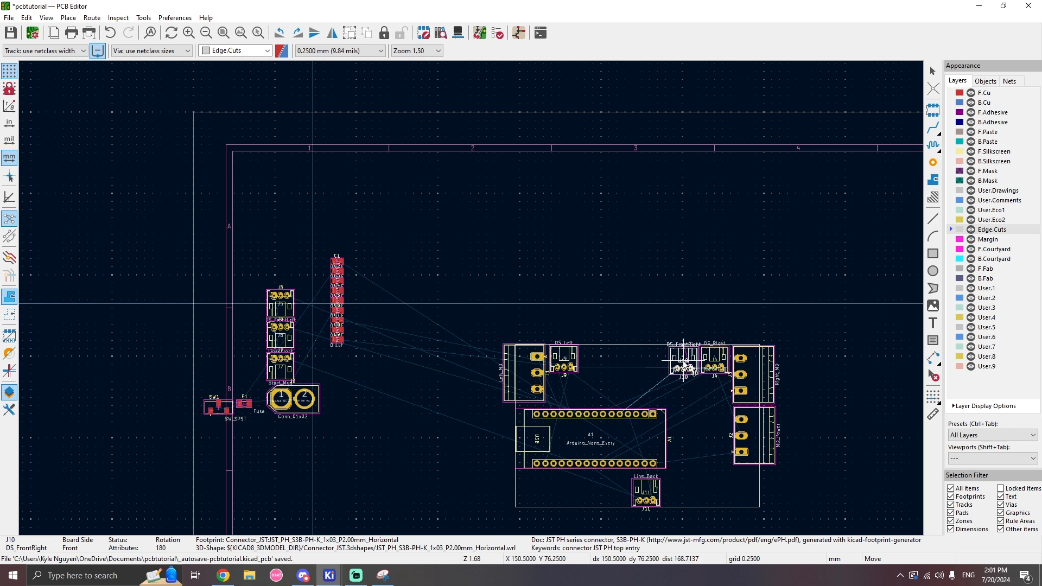
{"action": "left_click", "coordinate": [684, 362]}
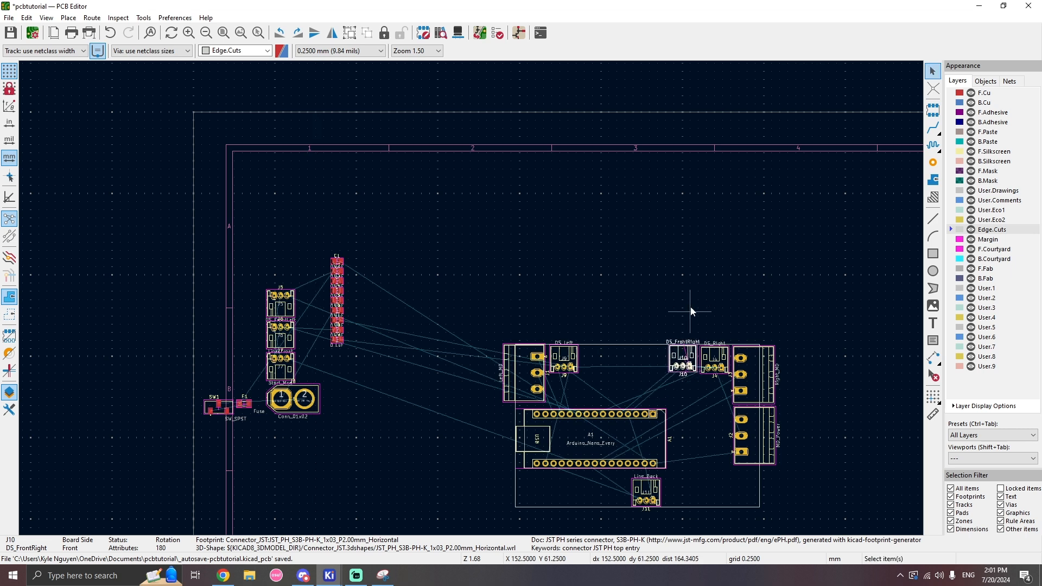
Nudge the J10 DS_FrontRight connector slightly down so that it lines up with J4.
{"action": "scroll", "coordinate": [690, 307], "scroll_direction": "down", "scroll_amount": 2}
{"action": "scroll", "coordinate": [472, 300], "scroll_direction": "up", "scroll_amount": 5}
{"action": "left_click", "coordinate": [469, 358]}
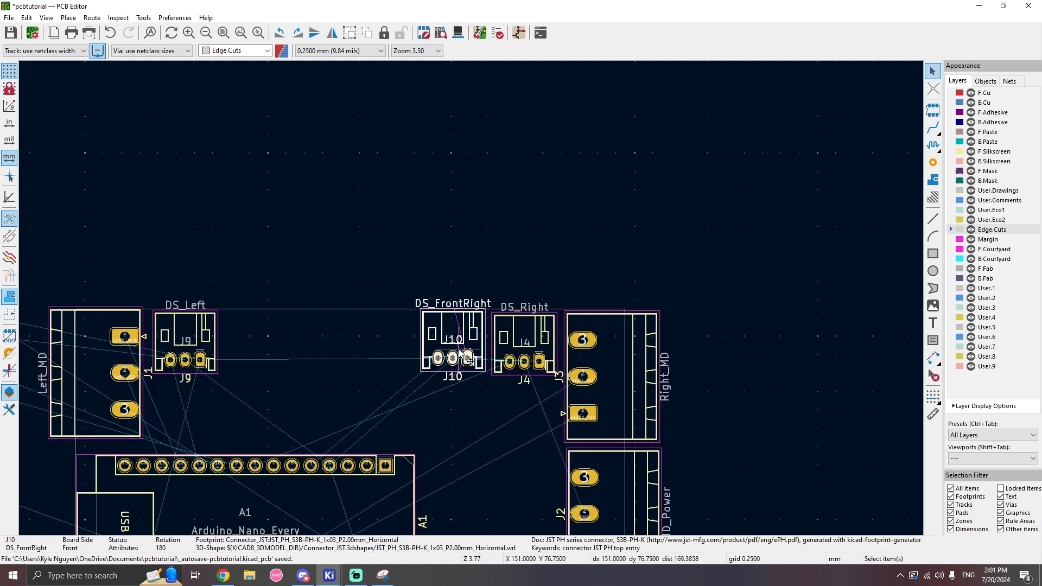
{"action": "left_click", "coordinate": [458, 340]}
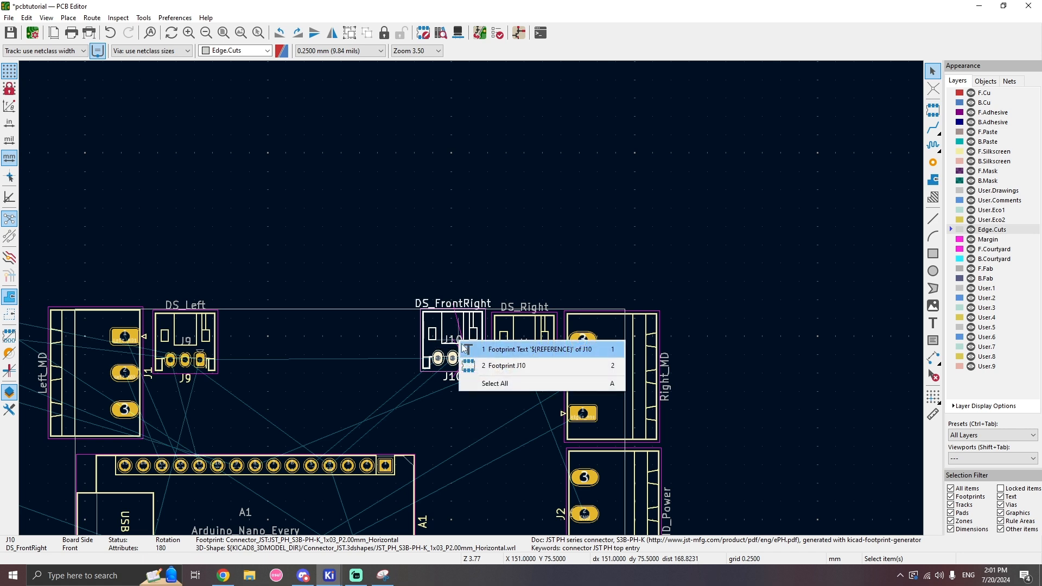
{"action": "left_click", "coordinate": [455, 327]}
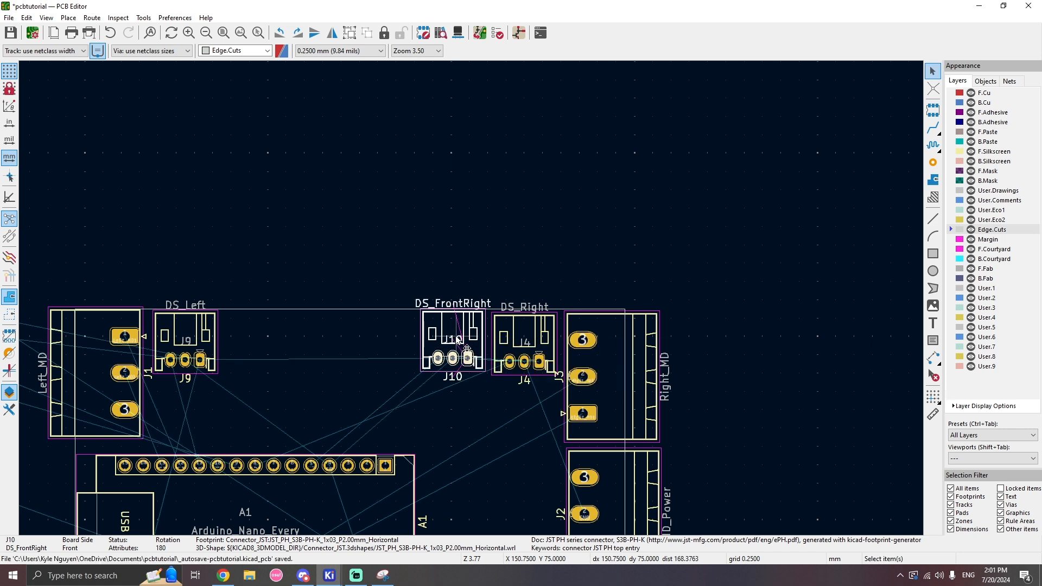
{"action": "left_click_drag", "start_coordinate": [456, 335], "coordinate": [456, 341]}
{"action": "left_click", "coordinate": [430, 223]}
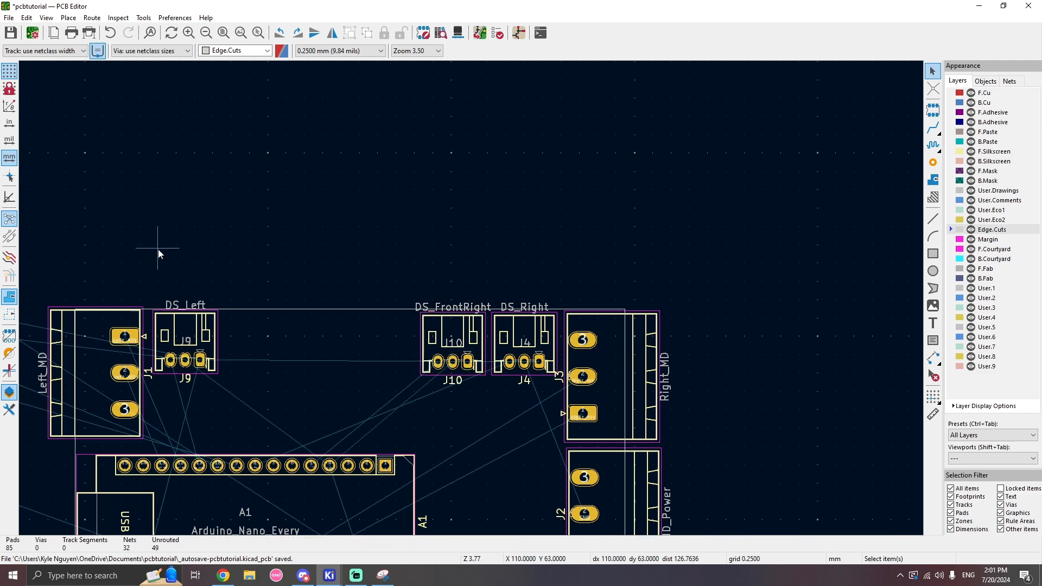
Rotate the J5 DS_FrontLeft connector to 180 degrees and place it at the top board edge, directly right of J9.
{"action": "scroll", "coordinate": [158, 254], "scroll_direction": "down", "scroll_amount": 5}
{"action": "scroll", "coordinate": [473, 303], "scroll_direction": "up", "scroll_amount": 5}
{"action": "left_click_drag", "start_coordinate": [441, 301], "coordinate": [442, 272]}
{"action": "scroll", "coordinate": [811, 293], "scroll_direction": "down", "scroll_amount": 1}
{"action": "scroll", "coordinate": [573, 356], "scroll_direction": "down", "scroll_amount": 1}
{"action": "scroll", "coordinate": [565, 325], "scroll_direction": "up", "scroll_amount": 2}
{"action": "key", "text": "r"}
{"action": "key", "text": "r"}
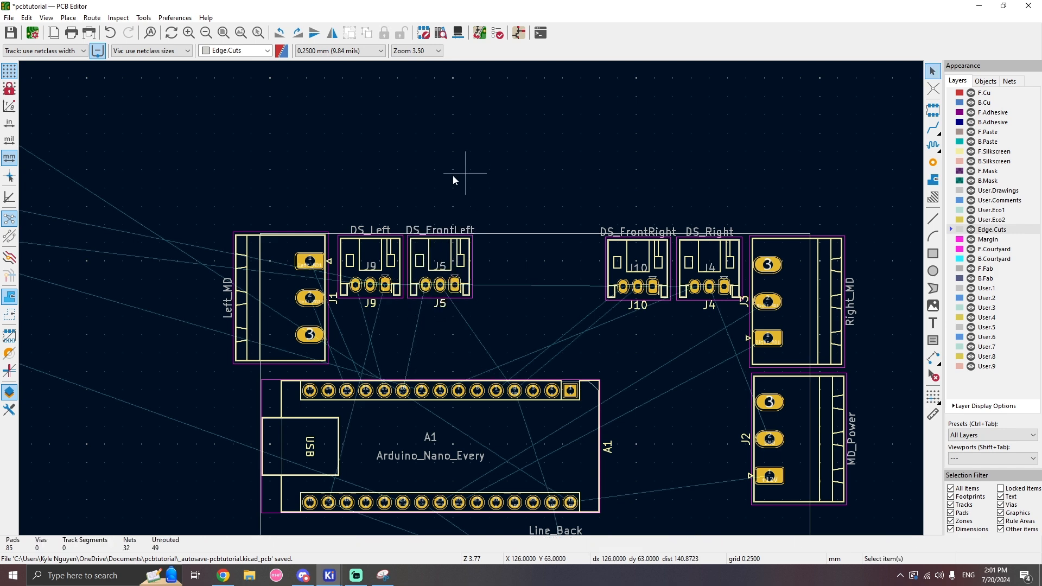
Rotate the J6 Line_Front connector to 180 degrees and place it at the top board edge between J5 and J10, level with J5.
{"action": "scroll", "coordinate": [467, 301], "scroll_direction": "down", "scroll_amount": 2}
{"action": "scroll", "coordinate": [317, 307], "scroll_direction": "up", "scroll_amount": 3}
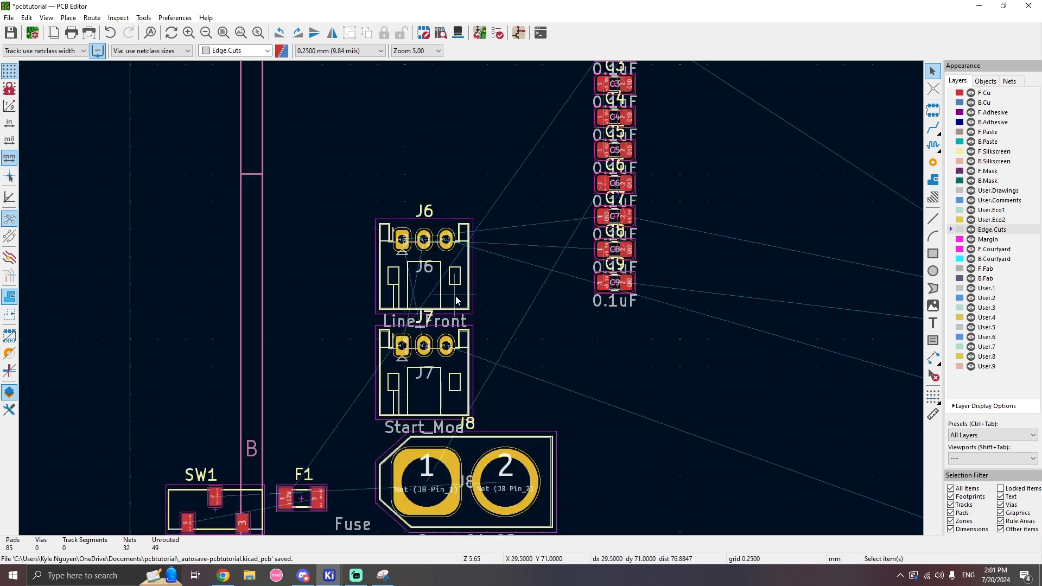
{"action": "left_click", "coordinate": [424, 304]}
{"action": "key", "text": "m"}
{"action": "scroll", "coordinate": [435, 294], "scroll_direction": "down", "scroll_amount": 3}
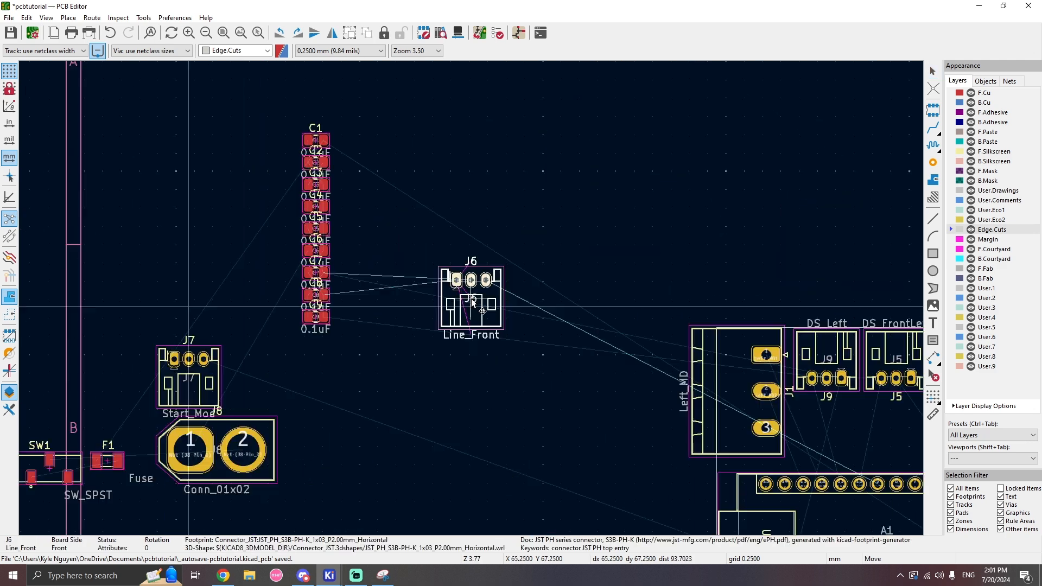
{"action": "scroll", "coordinate": [473, 301], "scroll_direction": "up", "scroll_amount": 3}
{"action": "key", "text": "r"}
{"action": "key", "text": "r"}
{"action": "scroll", "coordinate": [566, 285], "scroll_direction": "up", "scroll_amount": 1}
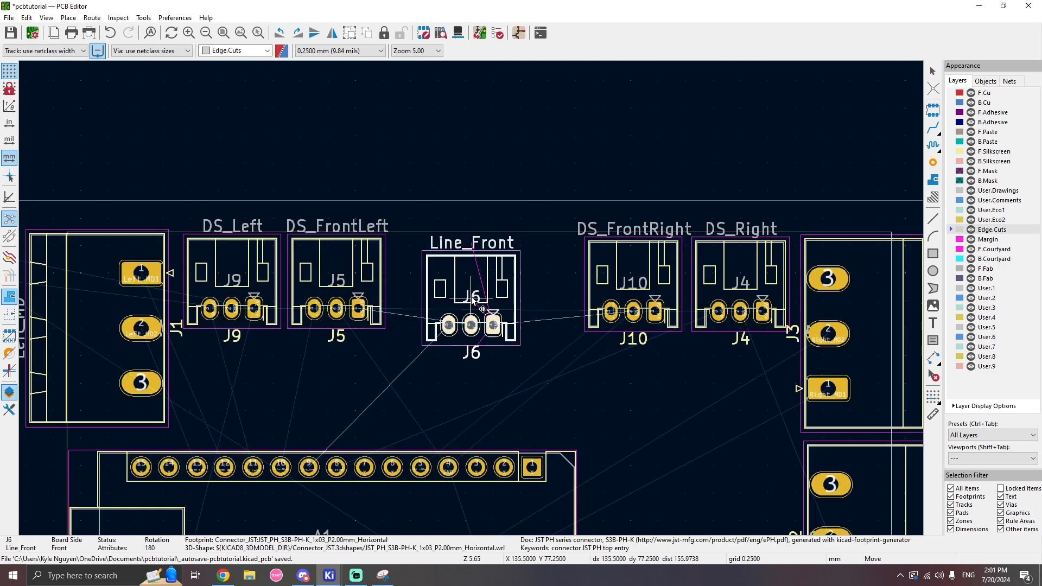
{"action": "left_click", "coordinate": [480, 283]}
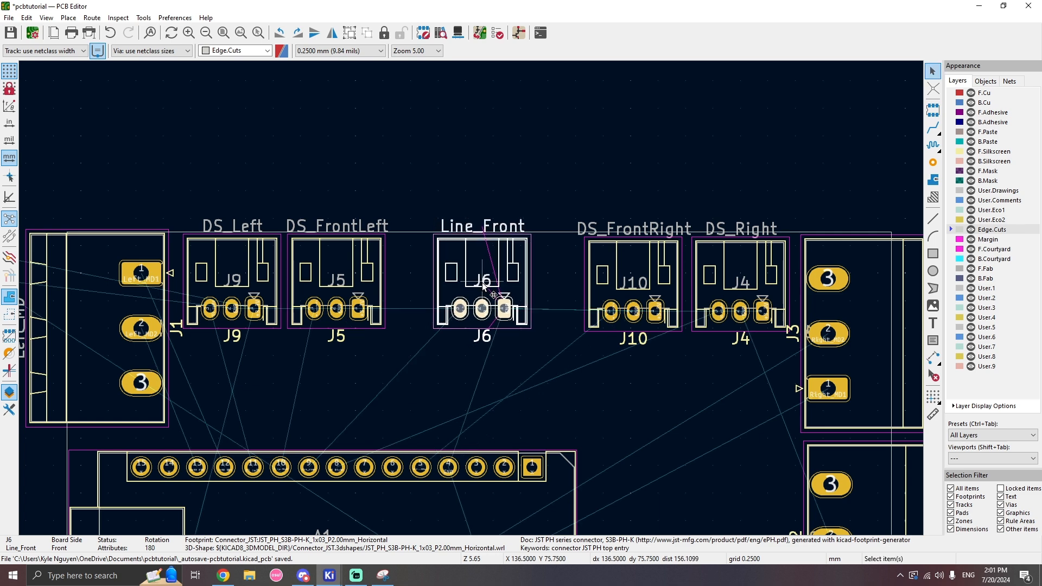
{"action": "left_click", "coordinate": [579, 389]}
Rotate the J7 Start_Mod connector to 180 degrees and place it inside the bottom board edge, left of J11 and level with it.
{"action": "scroll", "coordinate": [344, 320], "scroll_direction": "down", "scroll_amount": 3}
{"action": "scroll", "coordinate": [466, 302], "scroll_direction": "down", "scroll_amount": 1}
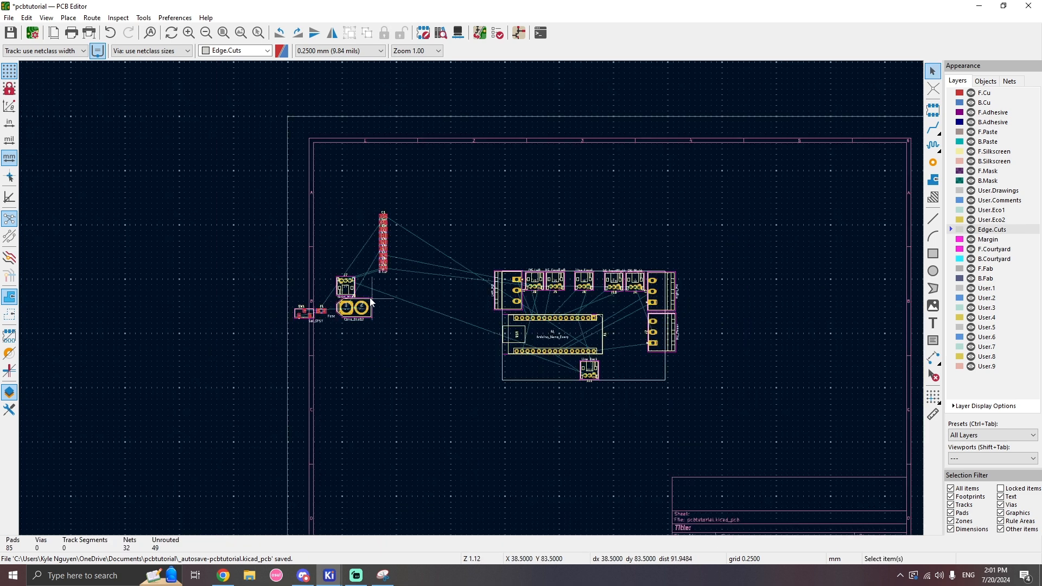
{"action": "left_click", "coordinate": [348, 290]}
{"action": "key", "text": "m"}
{"action": "scroll", "coordinate": [465, 225], "scroll_direction": "down", "scroll_amount": 1}
{"action": "scroll", "coordinate": [556, 340], "scroll_direction": "up", "scroll_amount": 4}
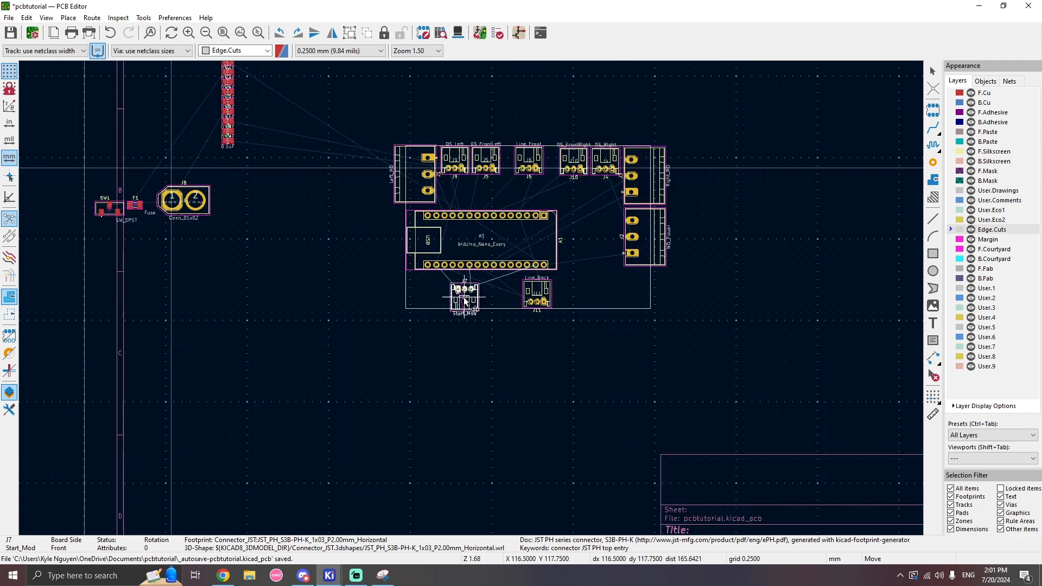
{"action": "key", "text": "r"}
{"action": "key", "text": "r"}
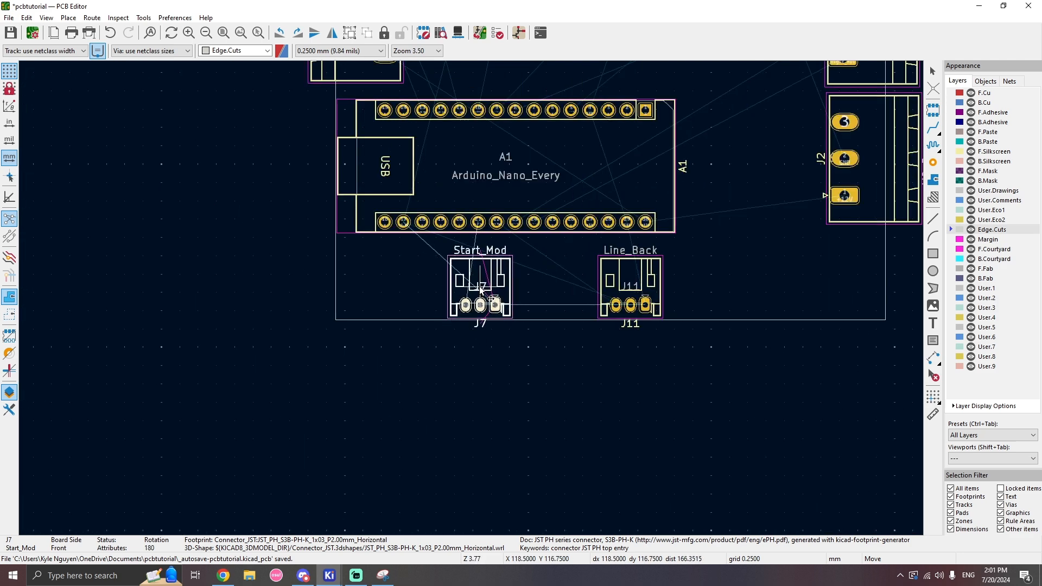
{"action": "left_click", "coordinate": [478, 287]}
{"action": "left_click", "coordinate": [595, 384]}
Shift the J5 DS_FrontLeft connector slightly right so that it sits midway between J9 and J6.
{"action": "scroll", "coordinate": [693, 362], "scroll_direction": "down", "scroll_amount": 3}
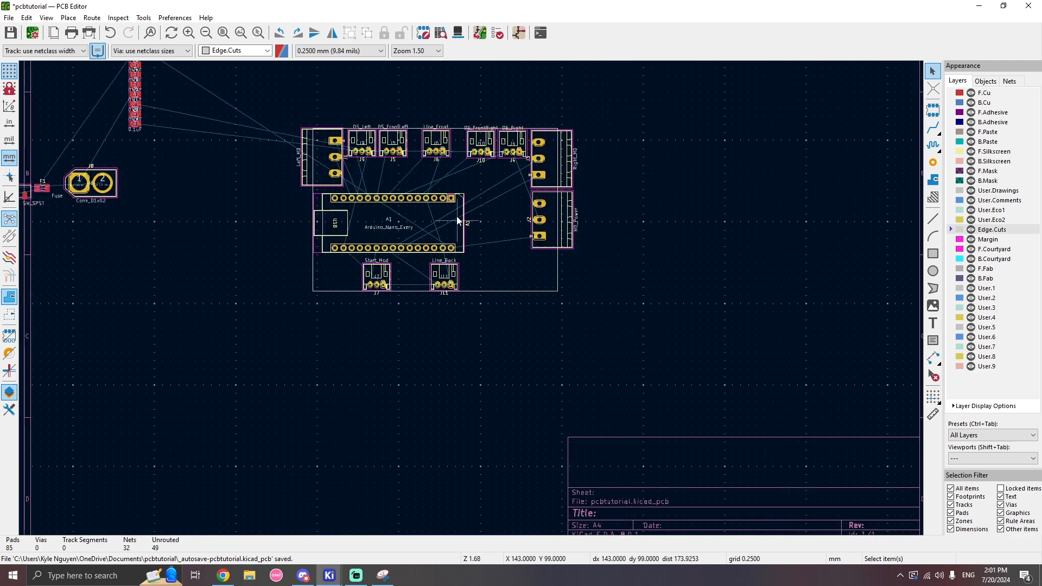
{"action": "scroll", "coordinate": [456, 216], "scroll_direction": "up", "scroll_amount": 3}
{"action": "scroll", "coordinate": [454, 245], "scroll_direction": "up", "scroll_amount": 2}
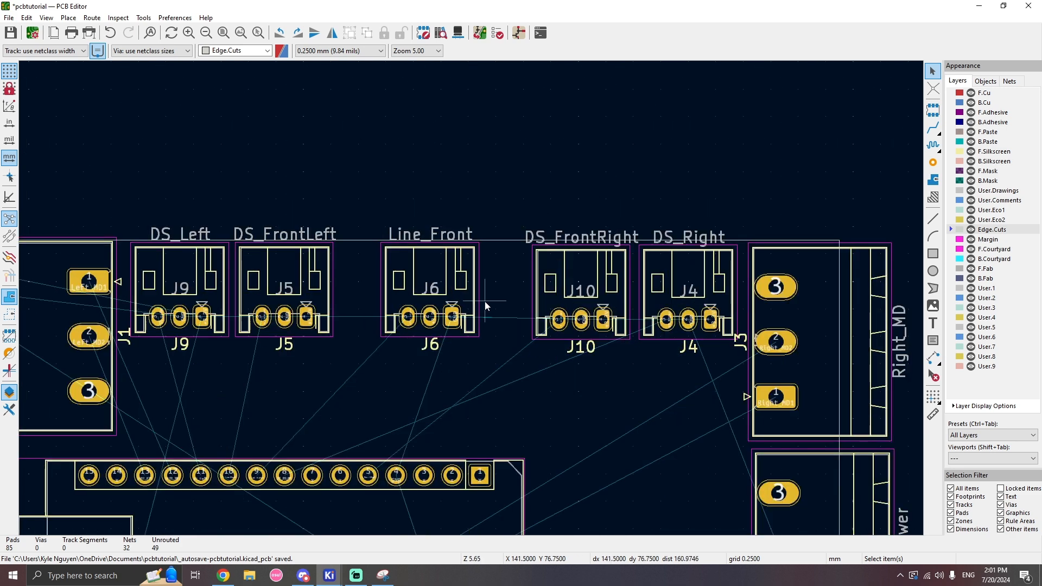
{"action": "left_click", "coordinate": [286, 295]}
{"action": "key", "text": "m"}
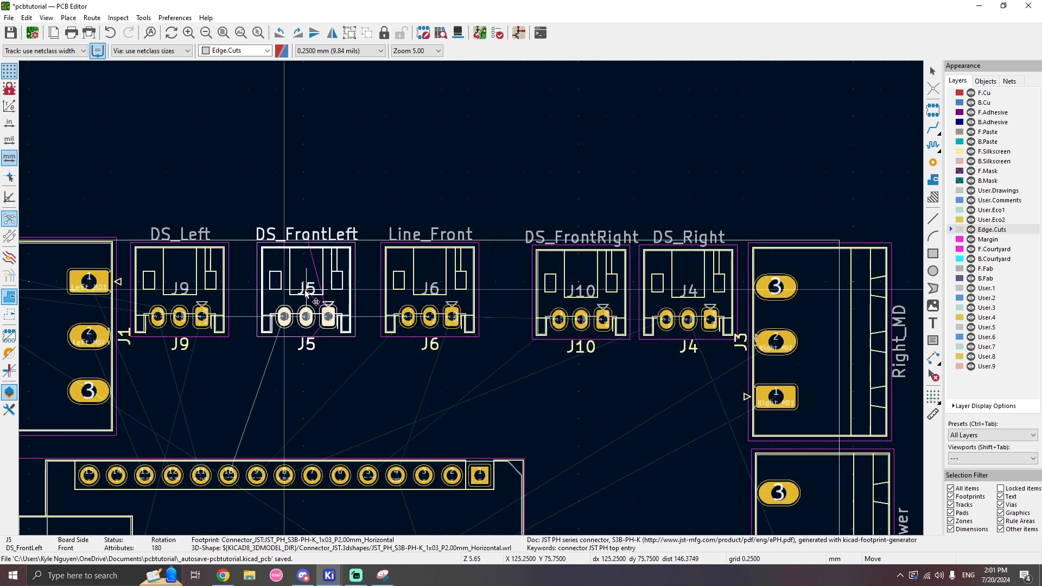
{"action": "left_click", "coordinate": [304, 293]}
Shift the J10 DS_FrontRight connector slightly left to widen its gap to J4 along the top board edge.
{"action": "left_click", "coordinate": [586, 309]}
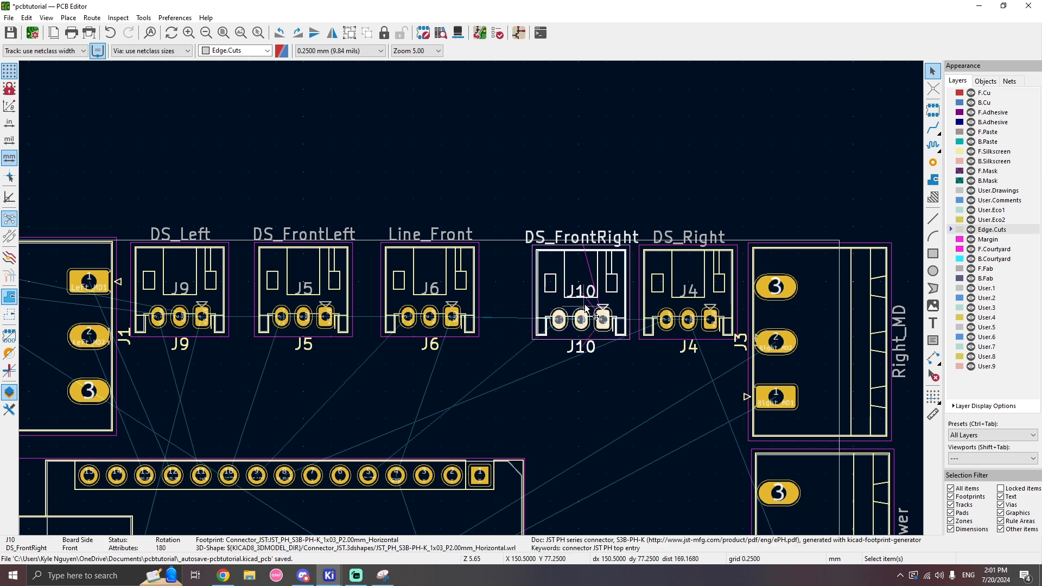
{"action": "key", "text": "m"}
{"action": "left_click", "coordinate": [564, 296]}
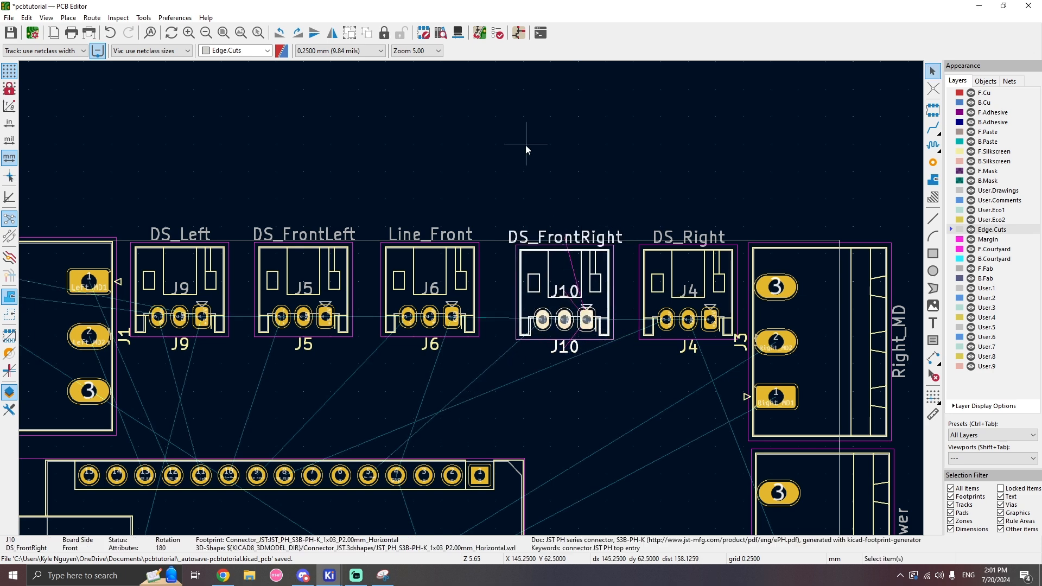
Deselect the J10 connector and switch to the Google Slides tutorial to read the "Battery Connector" slide.
{"action": "left_click", "coordinate": [526, 145]}
{"action": "scroll", "coordinate": [471, 298], "scroll_direction": "down", "scroll_amount": 3}
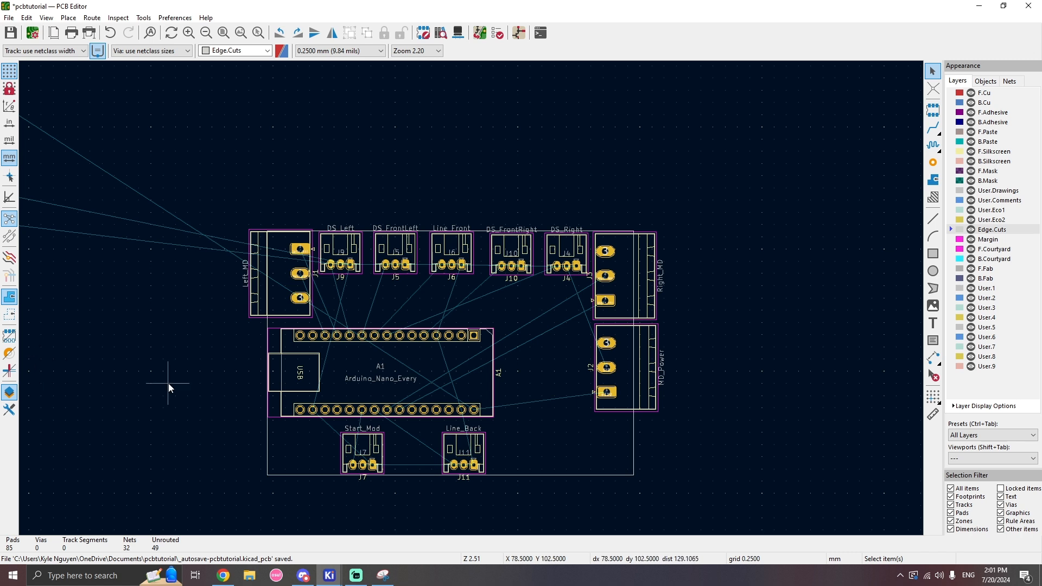
{"action": "left_click", "coordinate": [223, 575]}
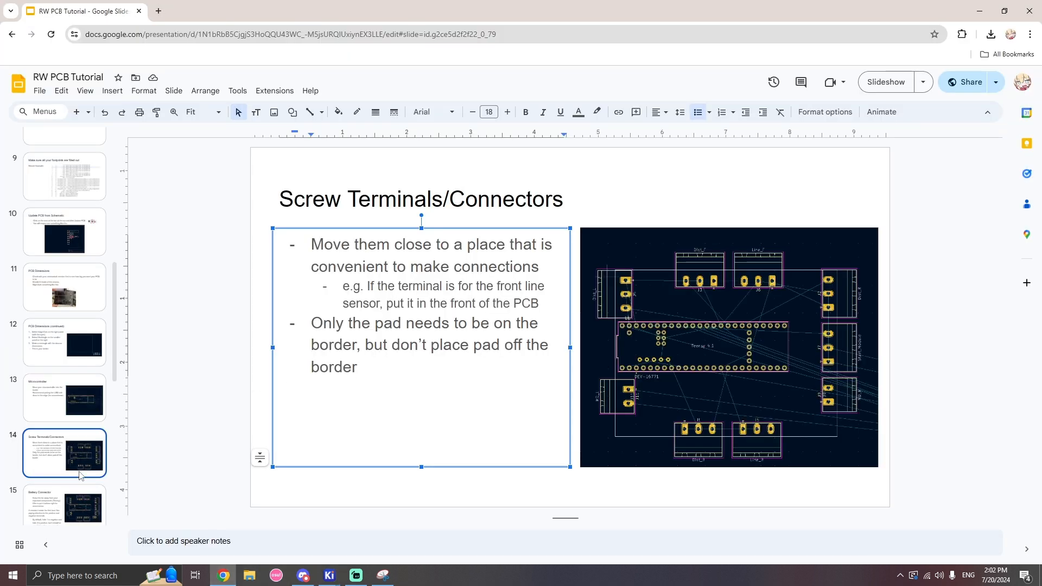
{"action": "left_click", "coordinate": [71, 496]}
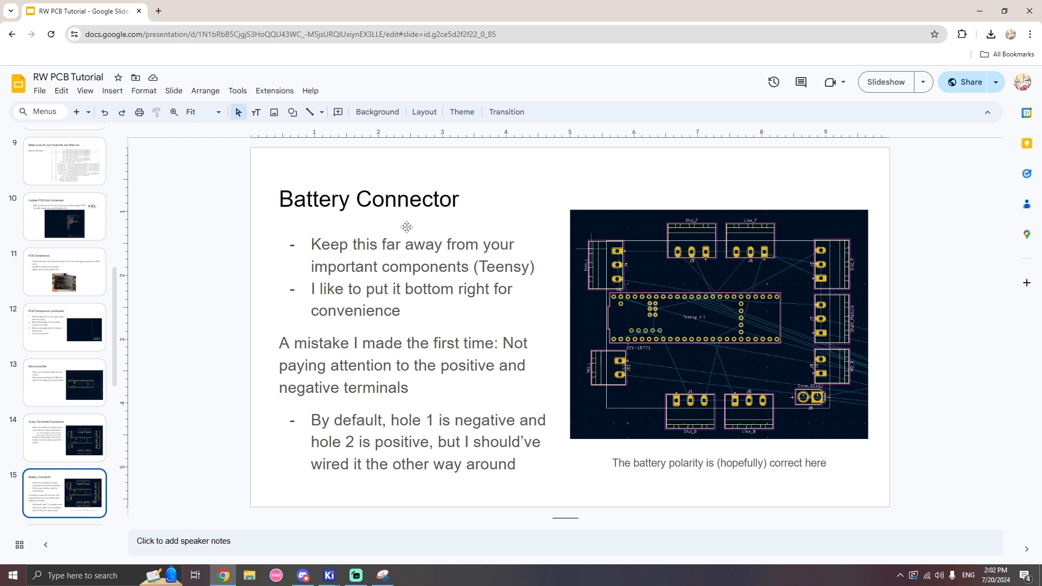
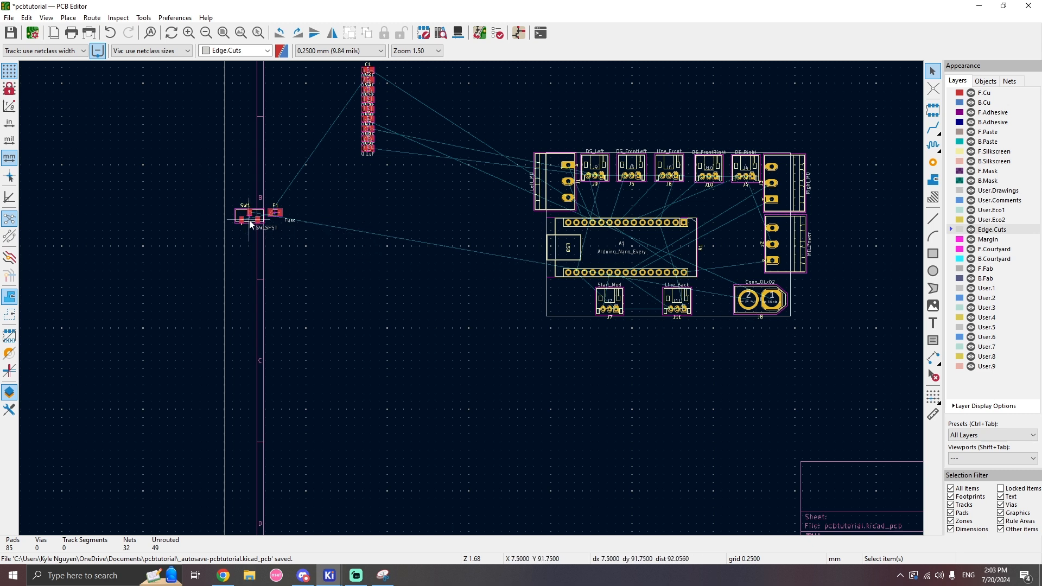
Move the F1 fuse from outside the board to the free area above the Conn_01x02 battery connector.
{"action": "left_click_drag", "start_coordinate": [275, 212], "coordinate": [495, 201]}
{"action": "scroll", "coordinate": [726, 294], "scroll_direction": "up", "scroll_amount": 4}
{"action": "scroll", "coordinate": [554, 194], "scroll_direction": "down", "scroll_amount": 3}
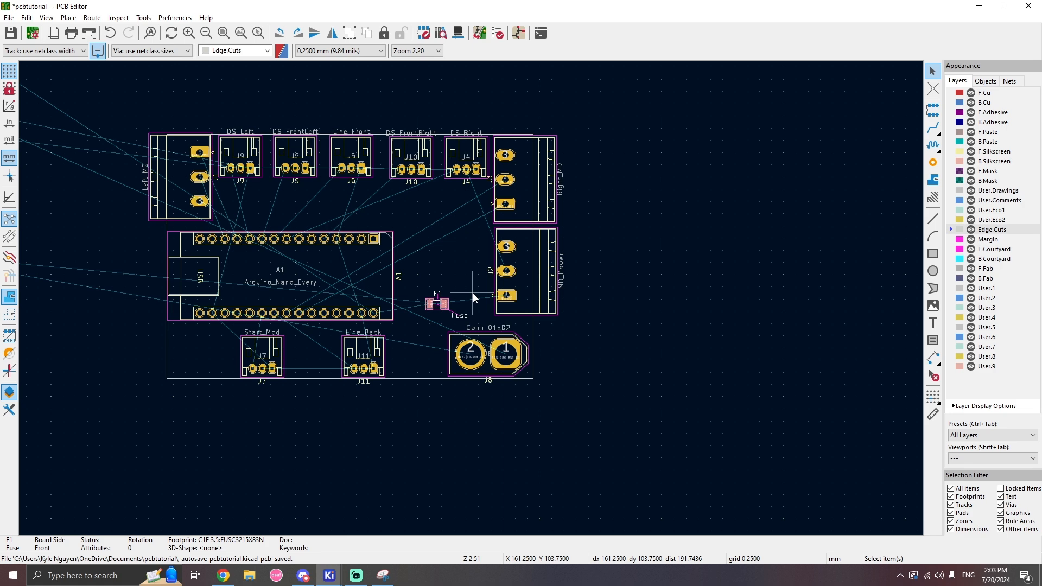
{"action": "scroll", "coordinate": [473, 293], "scroll_direction": "up", "scroll_amount": 4}
{"action": "scroll", "coordinate": [471, 298], "scroll_direction": "down", "scroll_amount": 4}
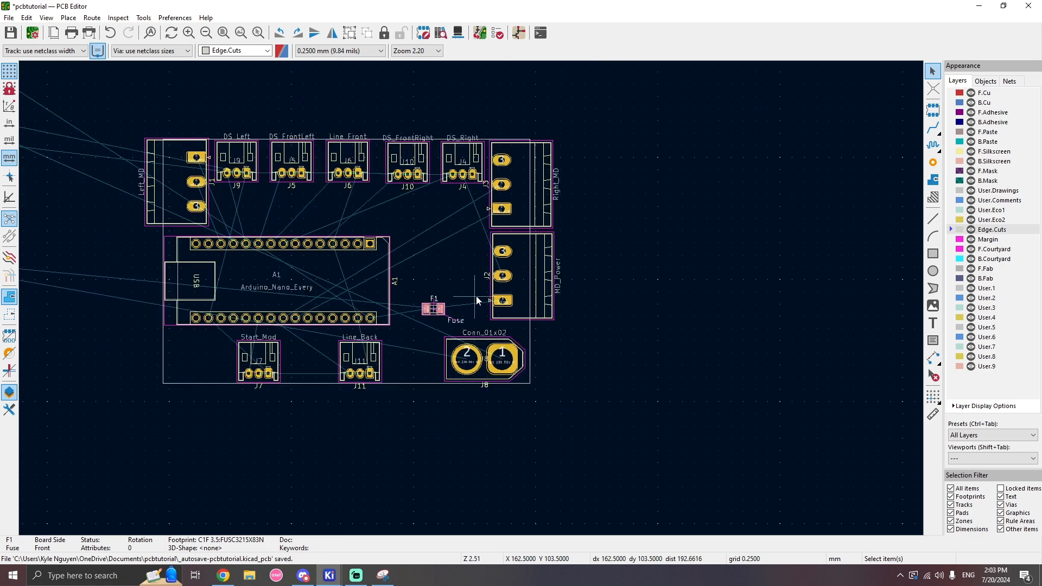
Examine the footprints of the MD_Power, Right_MD and Left_MD screw terminals on the board.
{"action": "left_click", "coordinate": [522, 279]}
{"action": "left_click", "coordinate": [536, 185]}
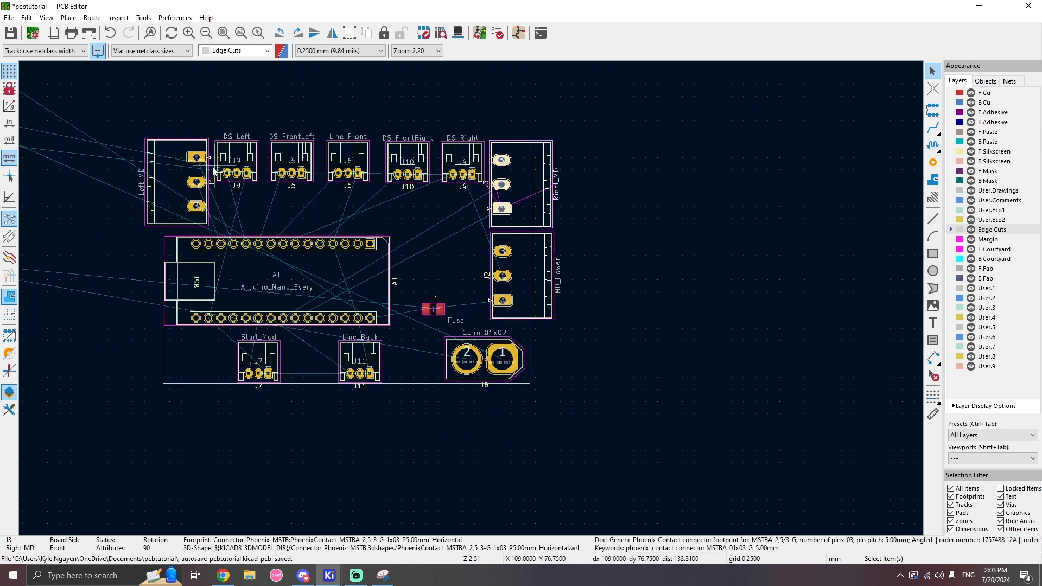
{"action": "left_click", "coordinate": [174, 192]}
{"action": "left_click", "coordinate": [533, 210]}
{"action": "left_click", "coordinate": [532, 276]}
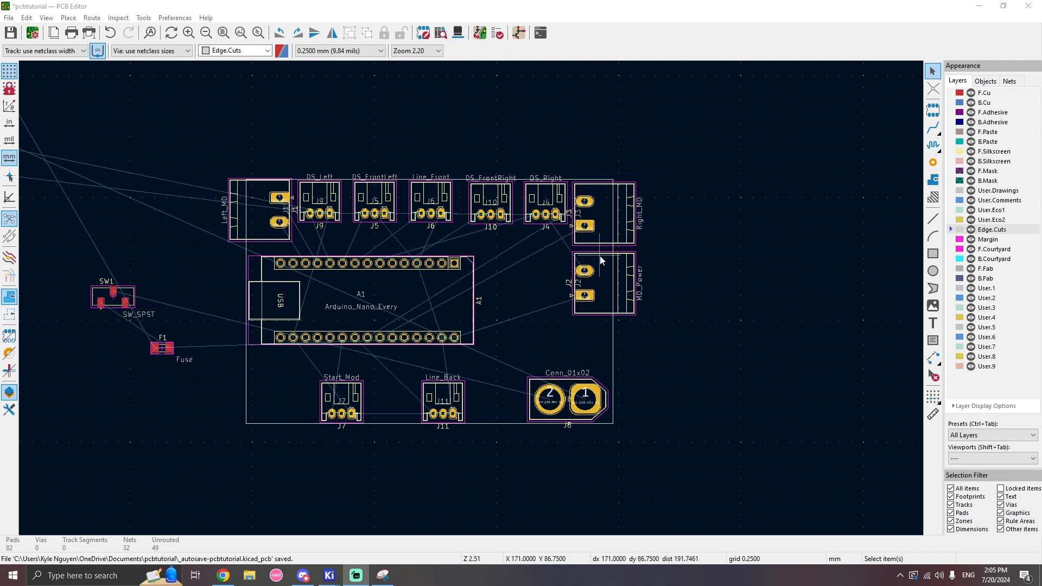
{"action": "left_click", "coordinate": [601, 295]}
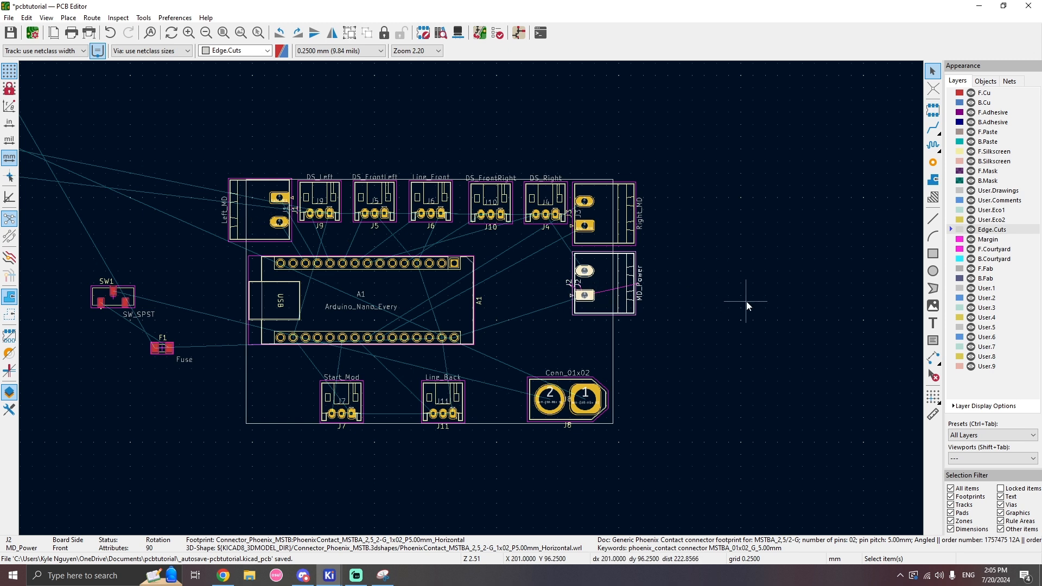
{"action": "left_click", "coordinate": [255, 231]}
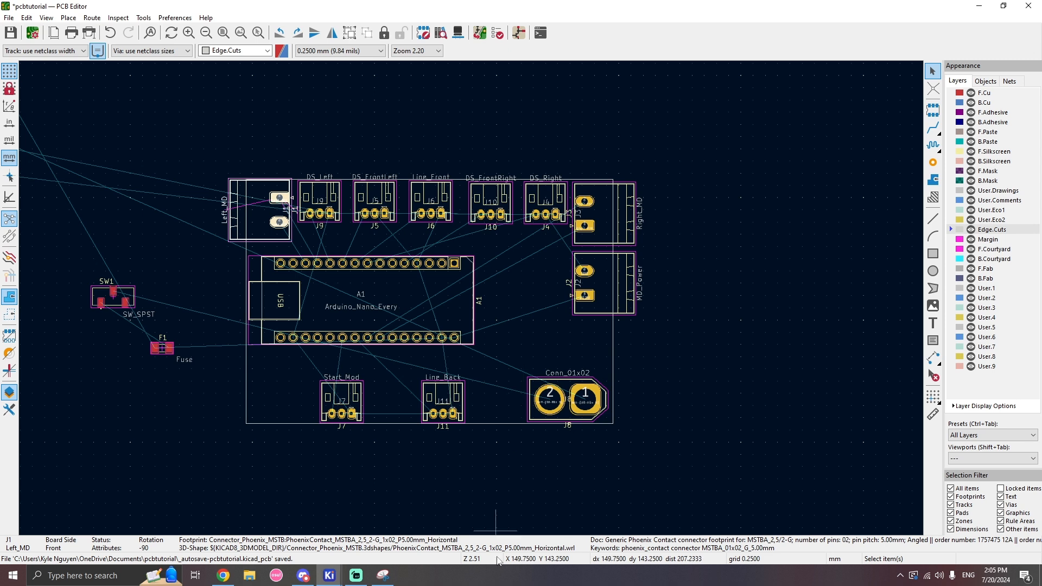
Consult the "Place the rest of your stuff" slide in Google Slides and return to the PCB Editor.
{"action": "left_click", "coordinate": [223, 575]}
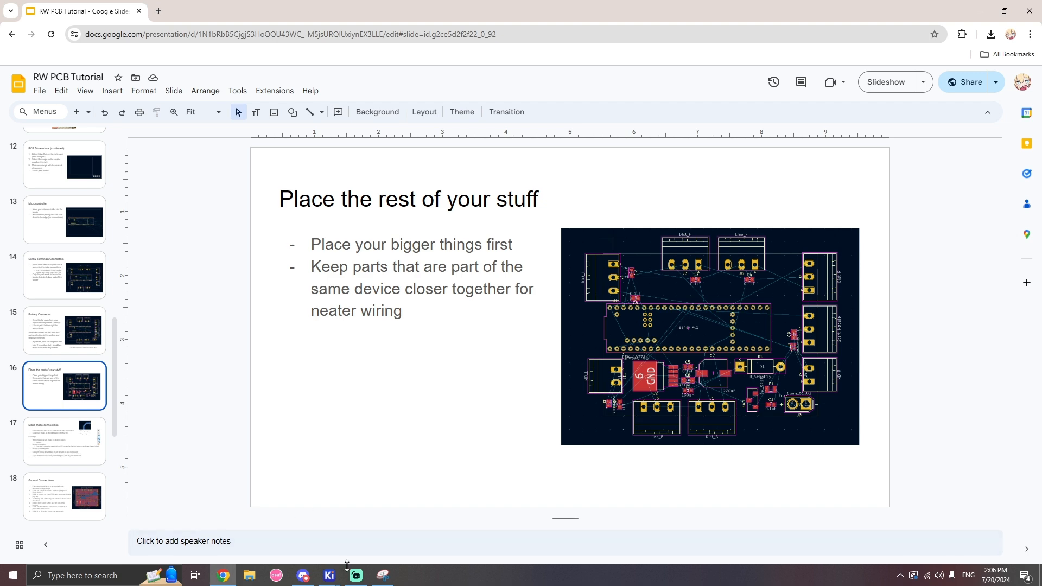
{"action": "mouse_move", "coordinate": [329, 576]}
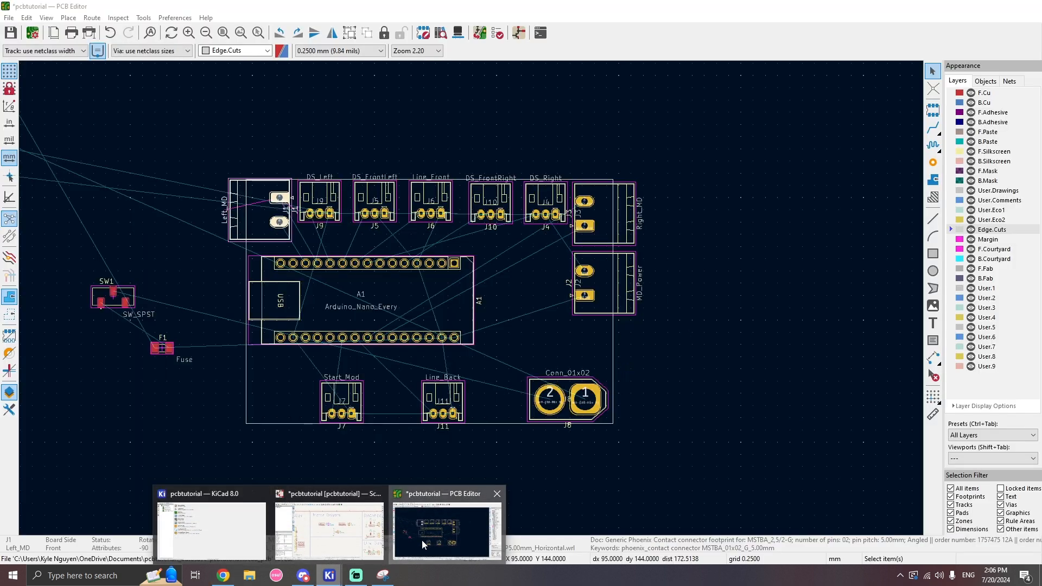
{"action": "left_click", "coordinate": [421, 539]}
Place the F1 fuse and the SW1 switch side by side inside the board outline, just above the battery connector J8.
{"action": "left_click", "coordinate": [162, 351]}
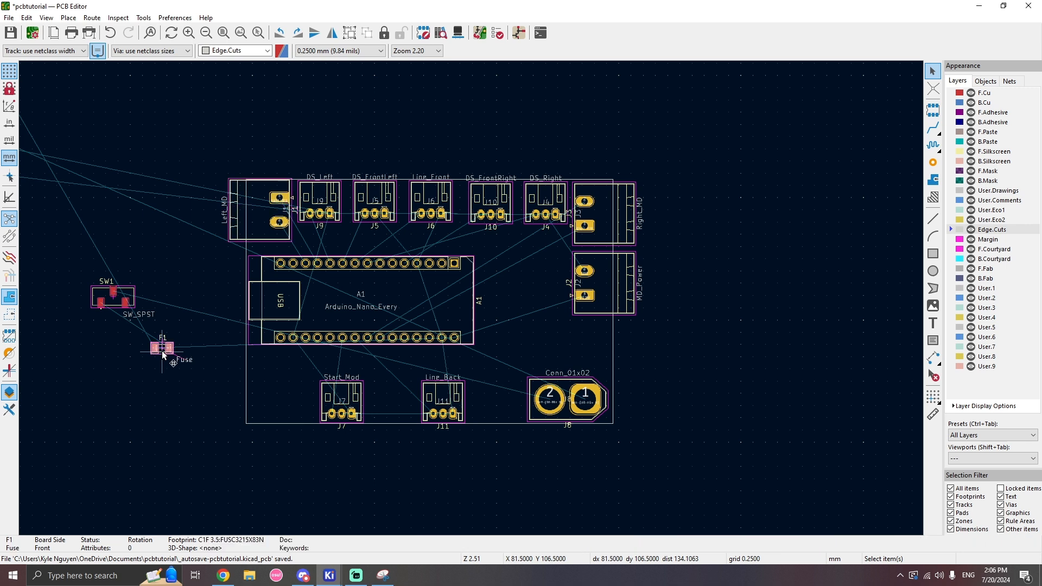
{"action": "left_click_drag", "start_coordinate": [162, 350], "coordinate": [527, 343]}
{"action": "left_click_drag", "start_coordinate": [113, 298], "coordinate": [504, 357]}
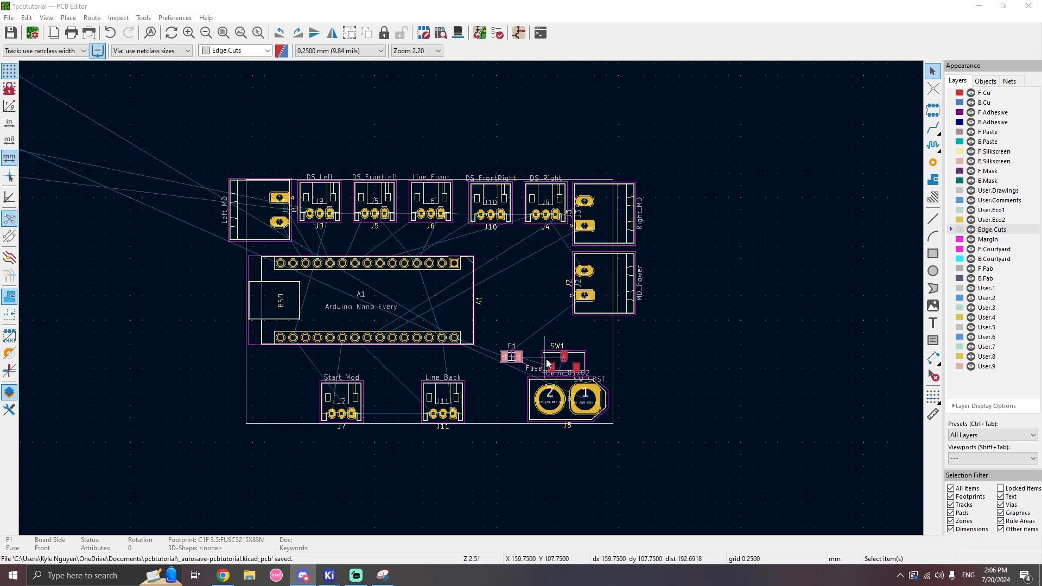
{"action": "left_click_drag", "start_coordinate": [564, 364], "coordinate": [513, 345]}
{"action": "left_click", "coordinate": [510, 357]}
{"action": "left_click", "coordinate": [107, 327]}
Pull capacitor C1 out of the stacked capacitor column into the empty area beside it.
{"action": "scroll", "coordinate": [106, 293], "scroll_direction": "down", "scroll_amount": 3}
{"action": "scroll", "coordinate": [433, 229], "scroll_direction": "up", "scroll_amount": 5}
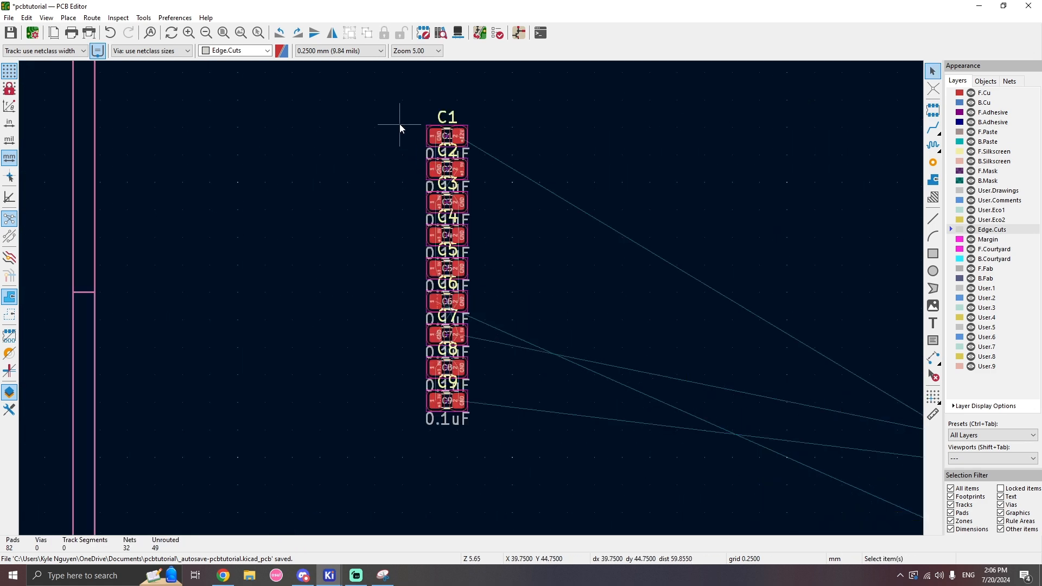
{"action": "left_click", "coordinate": [448, 143]}
{"action": "left_click", "coordinate": [454, 148]}
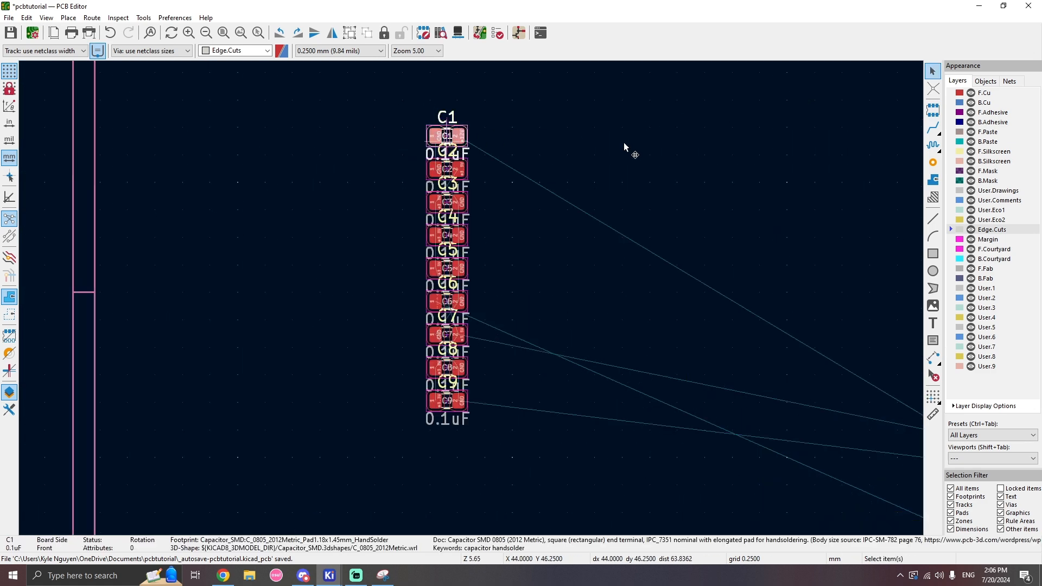
{"action": "key", "text": "e"}
{"action": "left_click", "coordinate": [497, 57]}
{"action": "left_click_drag", "start_coordinate": [458, 146], "coordinate": [700, 251]}
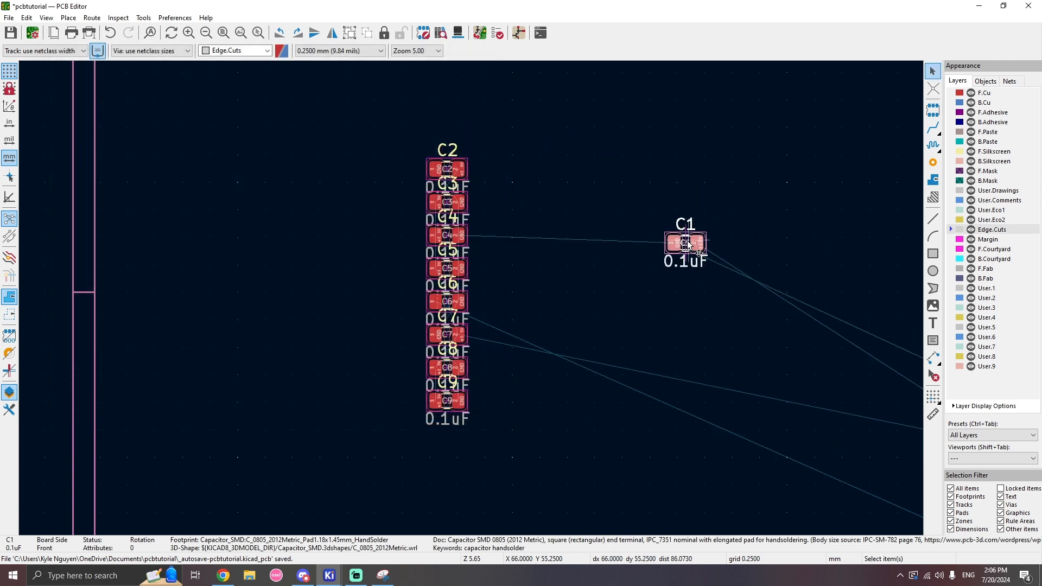
Look up C1's connections in the Schematic Editor's Microcontroller section and return to the PCB Editor.
{"action": "mouse_move", "coordinate": [329, 579]}
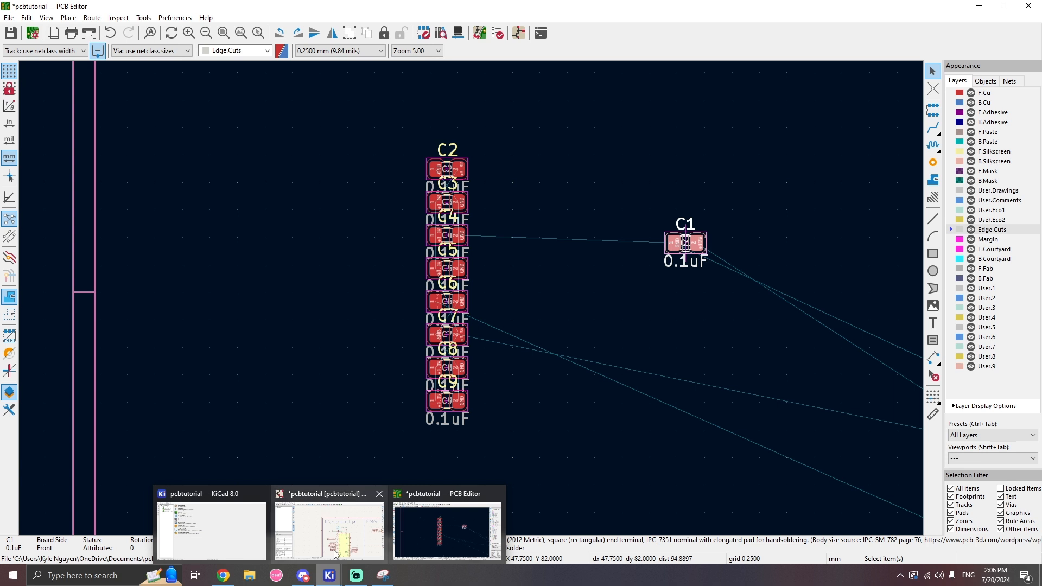
{"action": "left_click", "coordinate": [329, 529]}
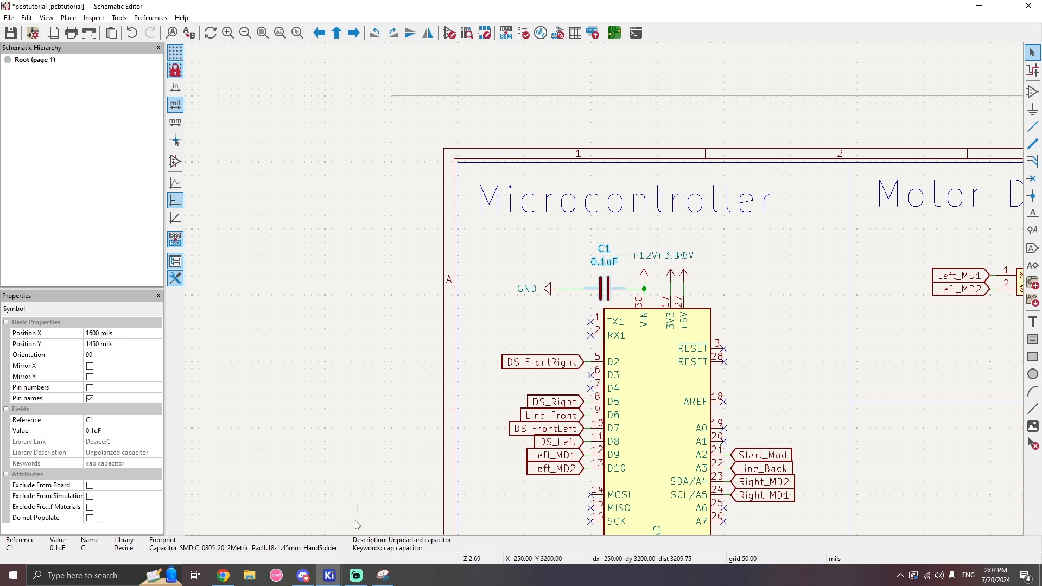
{"action": "mouse_move", "coordinate": [356, 581]}
{"action": "mouse_move", "coordinate": [304, 582]}
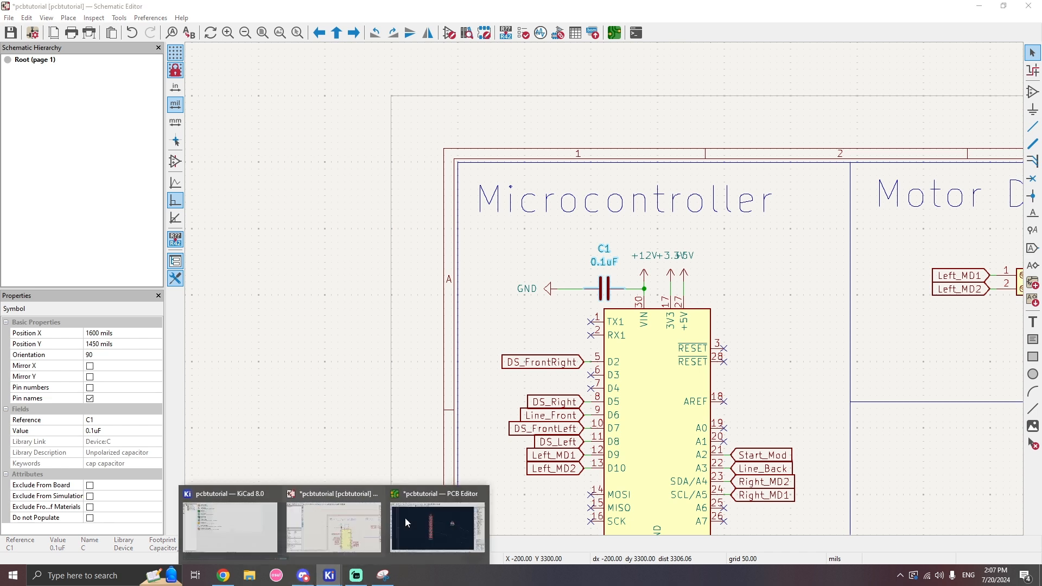
{"action": "left_click", "coordinate": [441, 544]}
Place capacitor C1 directly below pins 29 and 30 of the Arduino Nano, with its GND and +12V pads near the matching pins.
{"action": "key", "text": "m"}
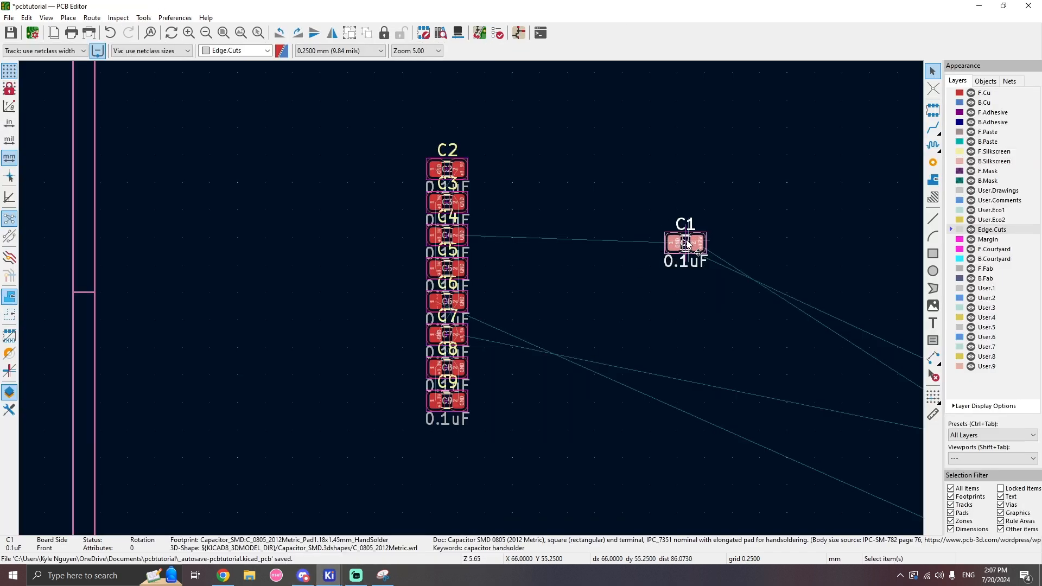
{"action": "scroll", "coordinate": [500, 320], "scroll_direction": "down", "scroll_amount": 3}
{"action": "scroll", "coordinate": [500, 320], "scroll_direction": "up", "scroll_amount": 8}
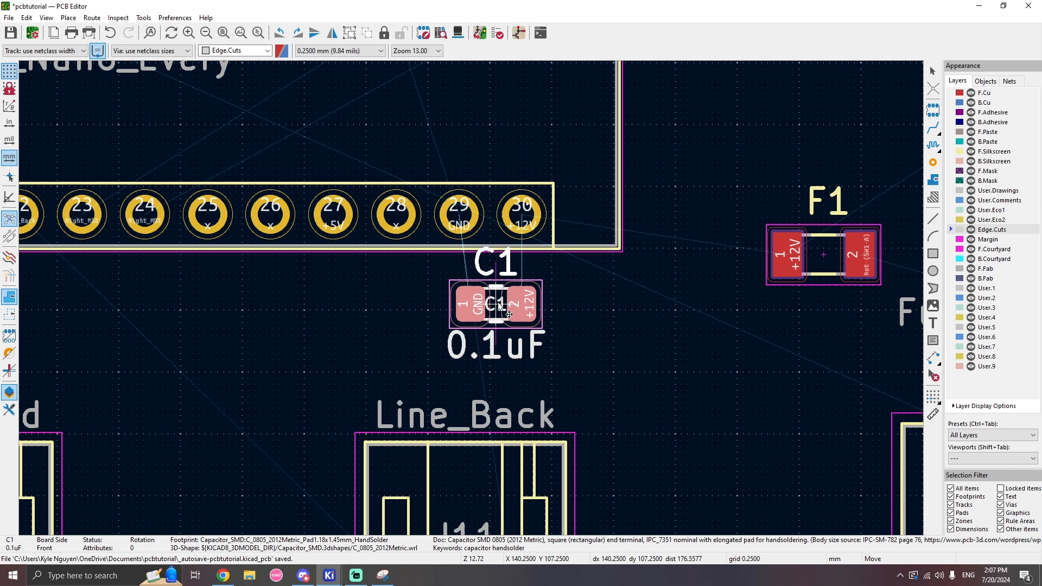
{"action": "left_click", "coordinate": [498, 302]}
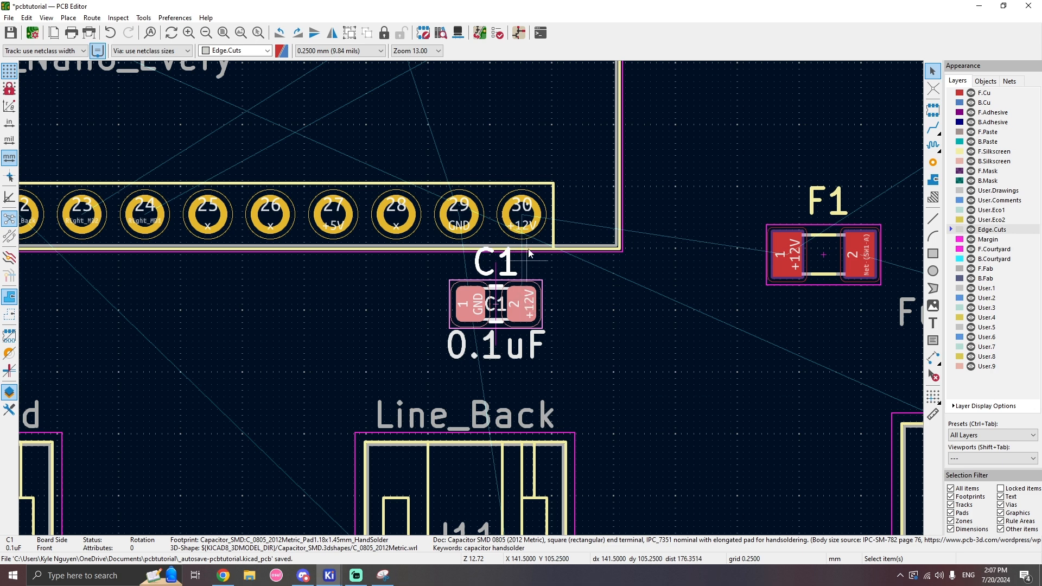
{"action": "scroll", "coordinate": [471, 299], "scroll_direction": "down", "scroll_amount": 4}
{"action": "scroll", "coordinate": [471, 299], "scroll_direction": "up", "scroll_amount": 4}
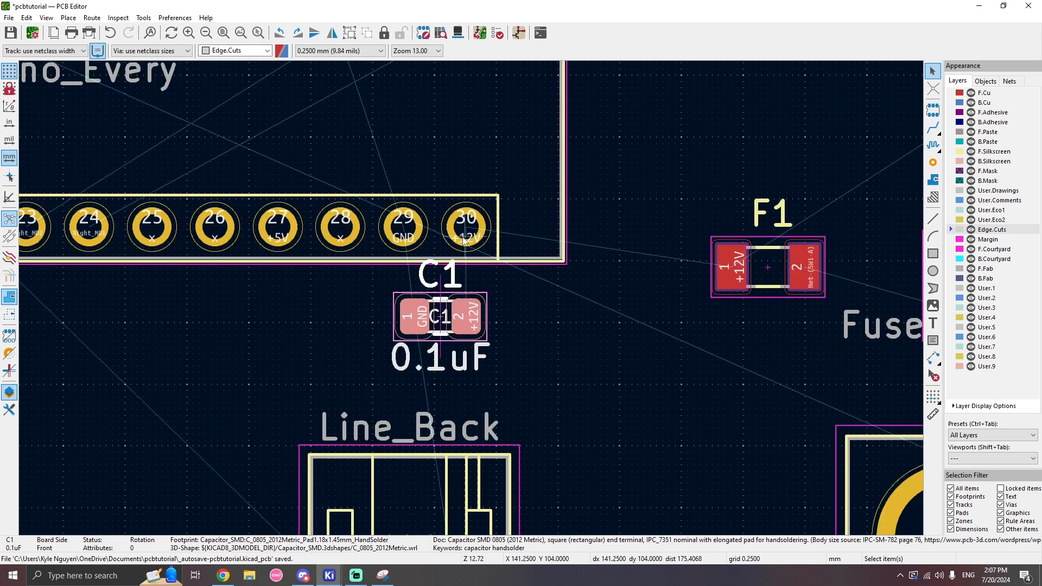
{"action": "left_click", "coordinate": [318, 383]}
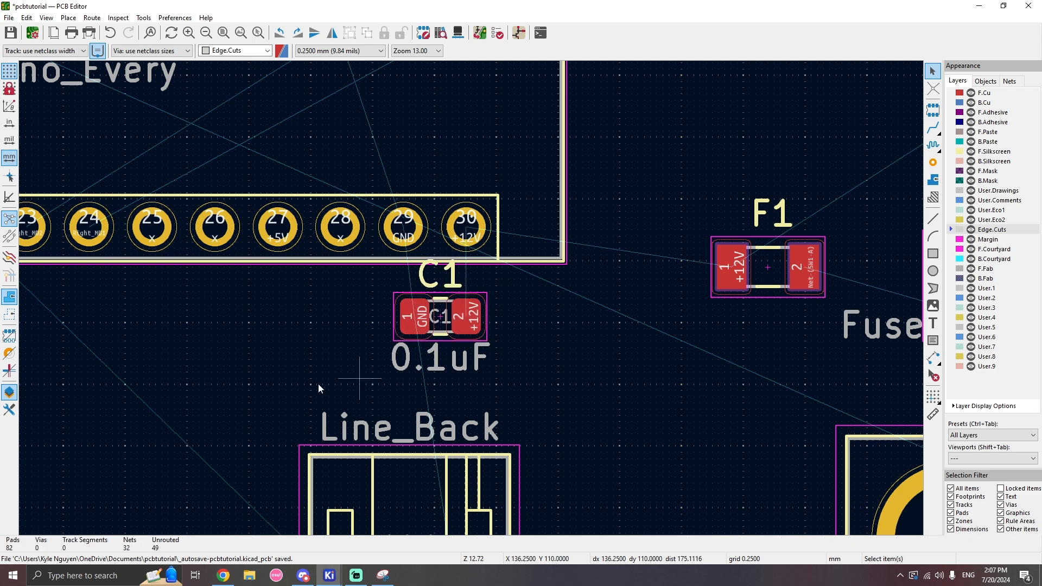
{"action": "scroll", "coordinate": [471, 298], "scroll_direction": "down", "scroll_amount": 5}
{"action": "scroll", "coordinate": [471, 299], "scroll_direction": "down", "scroll_amount": 2}
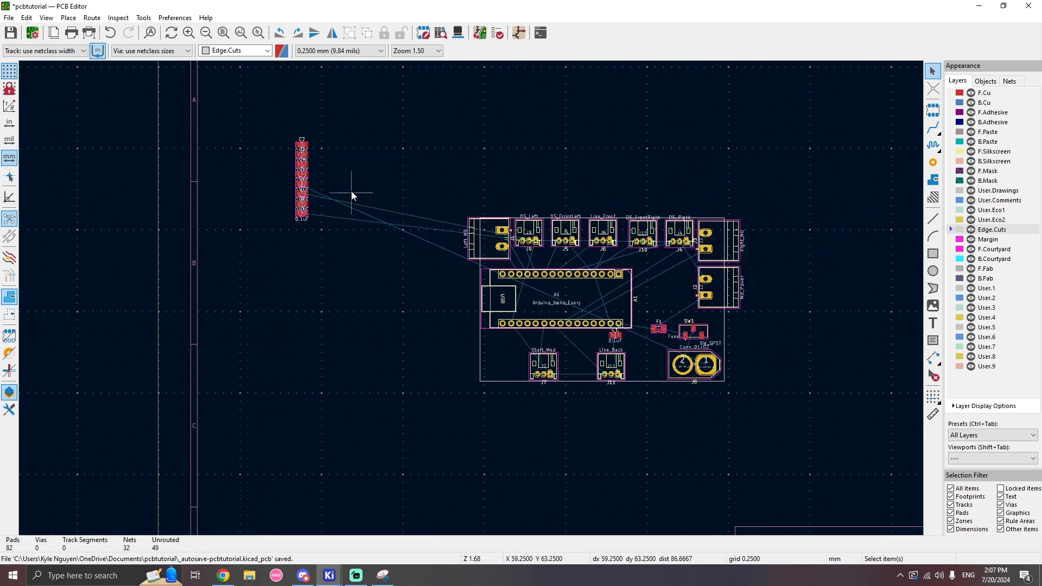
{"action": "scroll", "coordinate": [350, 190], "scroll_direction": "up", "scroll_amount": 3}
{"action": "left_click_drag", "start_coordinate": [407, 160], "coordinate": [263, 384]}
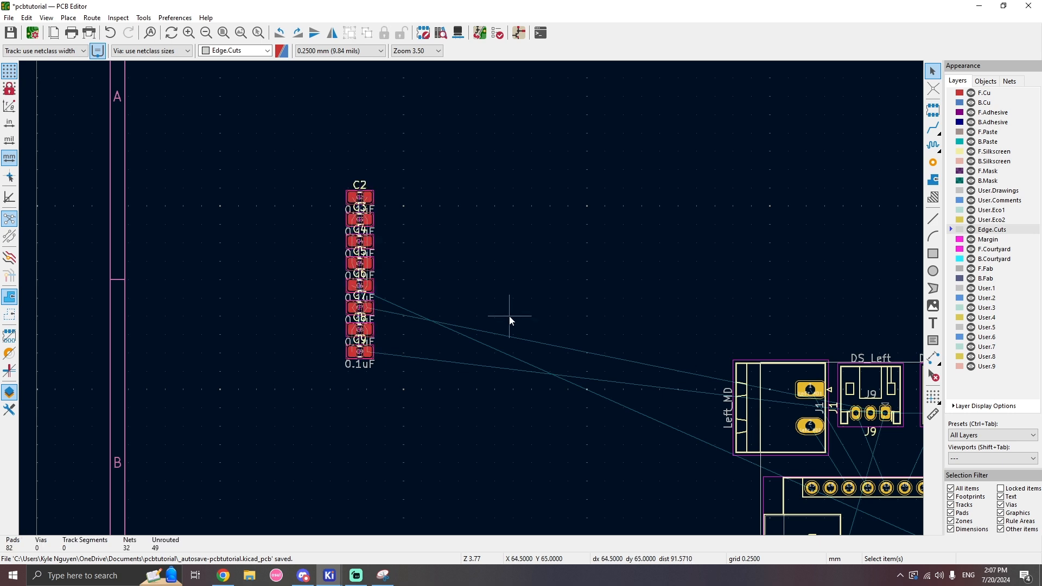
{"action": "mouse_move", "coordinate": [358, 578]}
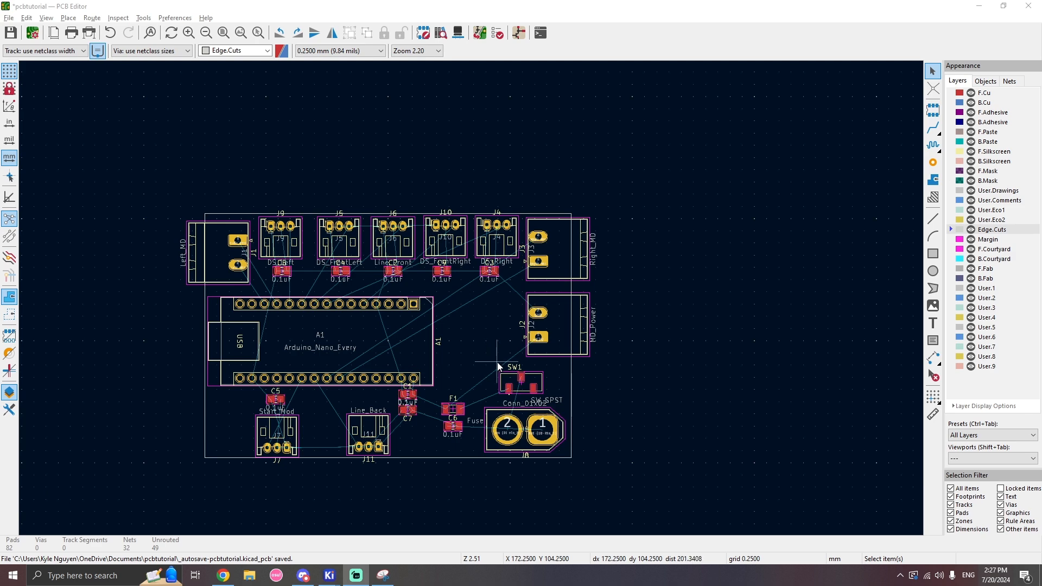
Switch to the Google Slides tutorial and read the "Make those connections" slide up to the tip on 45 degree turns.
{"action": "left_click", "coordinate": [231, 574]}
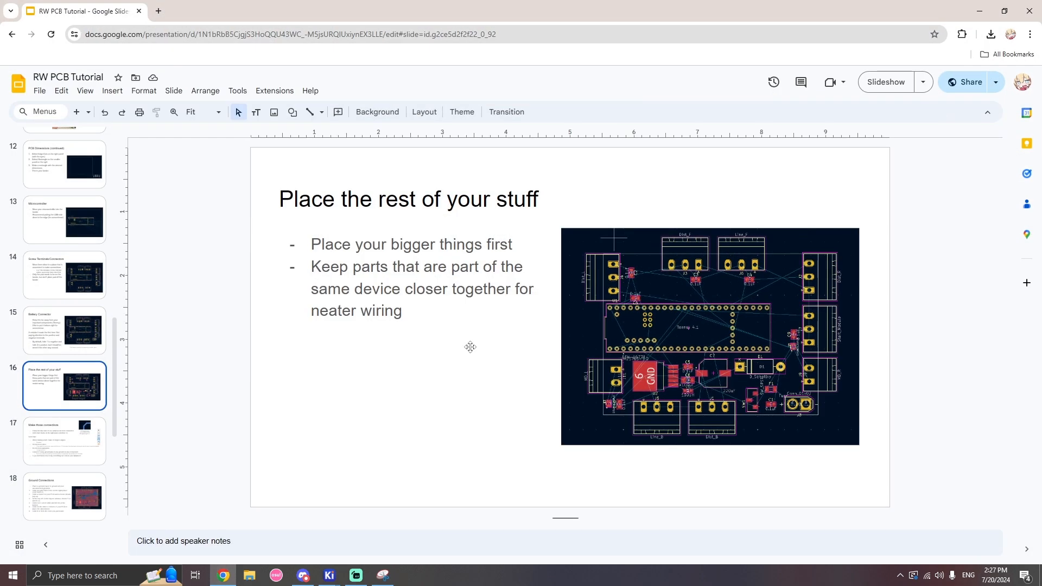
{"action": "left_click", "coordinate": [76, 448]}
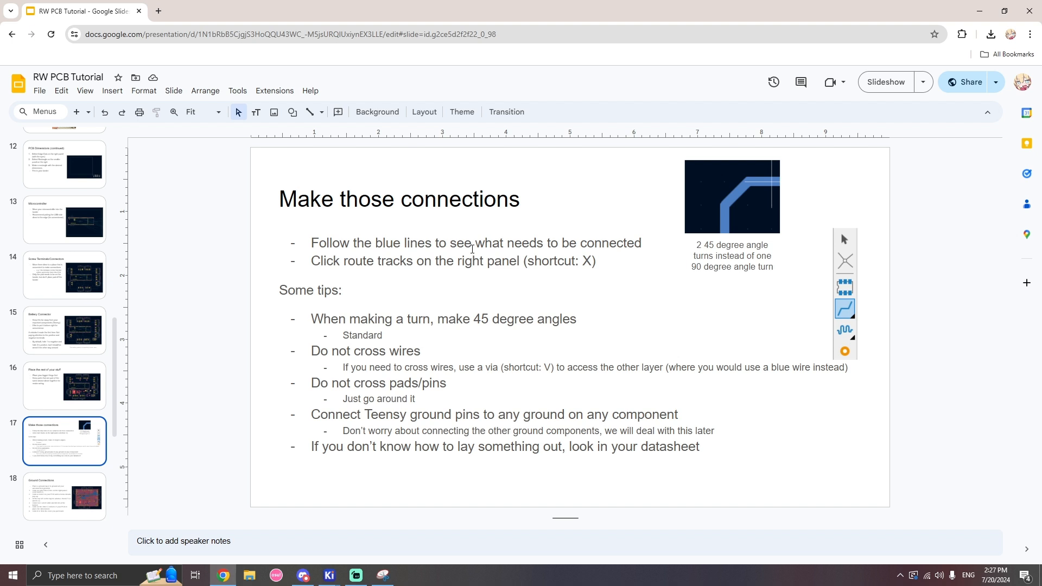
{"action": "left_click", "coordinate": [397, 337]}
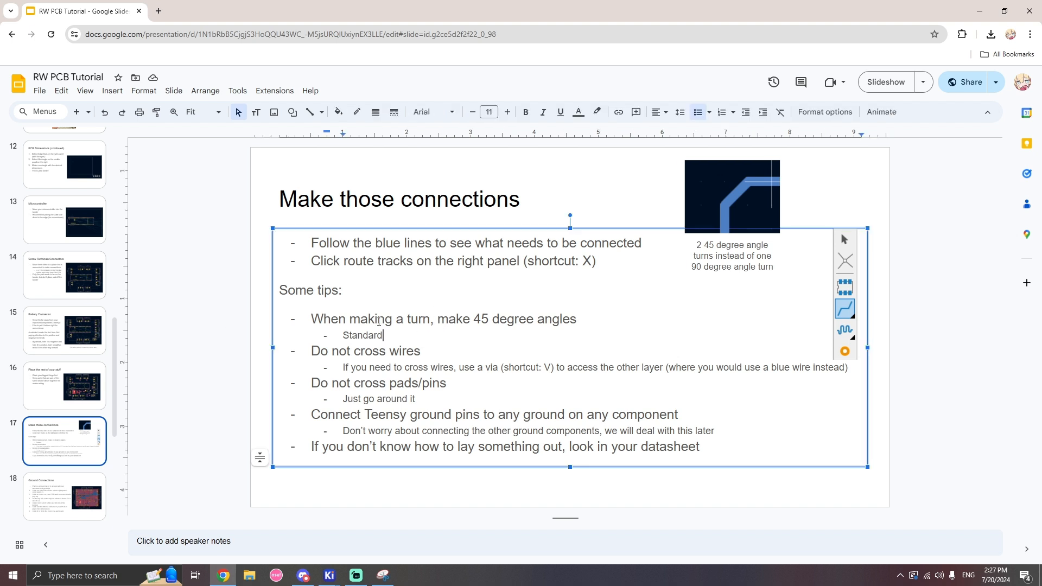
{"action": "left_click_drag", "start_coordinate": [313, 319], "coordinate": [576, 319]}
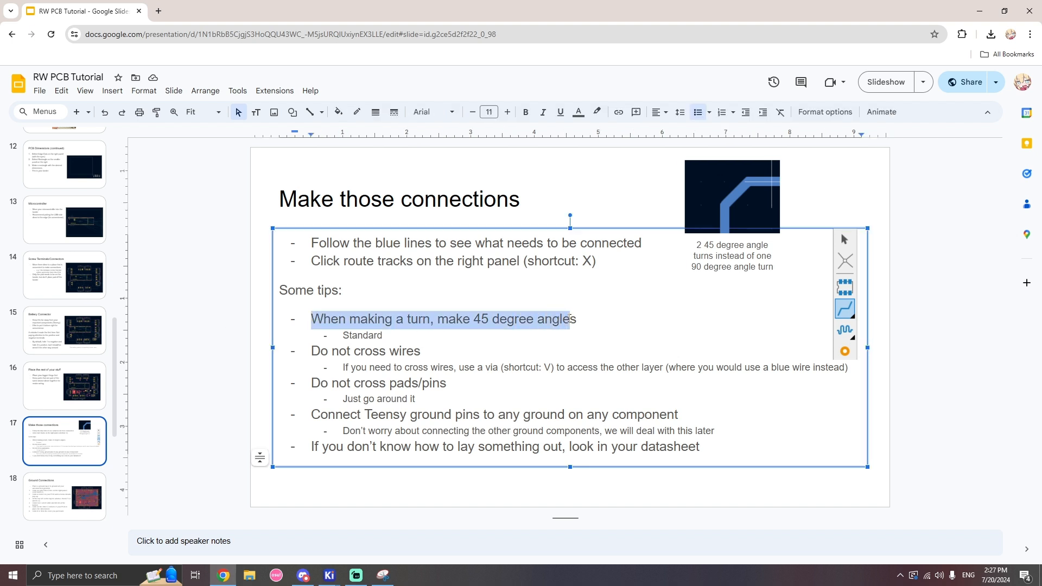
{"action": "left_click", "coordinate": [568, 319]}
{"action": "left_click", "coordinate": [396, 336]}
{"action": "left_click", "coordinate": [490, 334]}
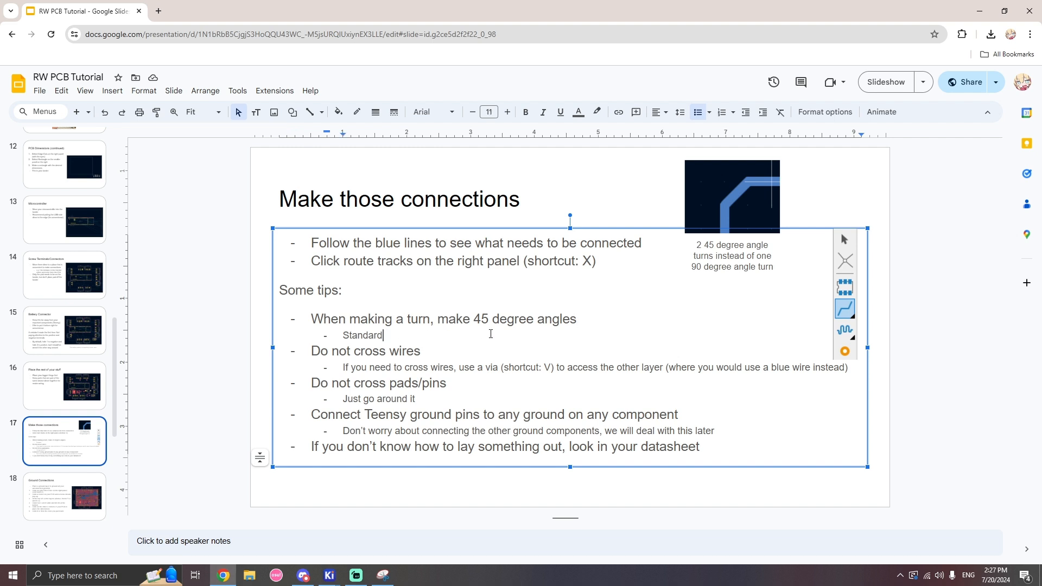
Read the slide's tips on not crossing wires, using a via and going around pads or pins.
{"action": "left_click", "coordinate": [445, 351]}
{"action": "left_click", "coordinate": [313, 351]}
{"action": "left_click_drag", "start_coordinate": [505, 369], "coordinate": [551, 369]}
{"action": "left_click", "coordinate": [562, 369]}
{"action": "left_click", "coordinate": [422, 399]}
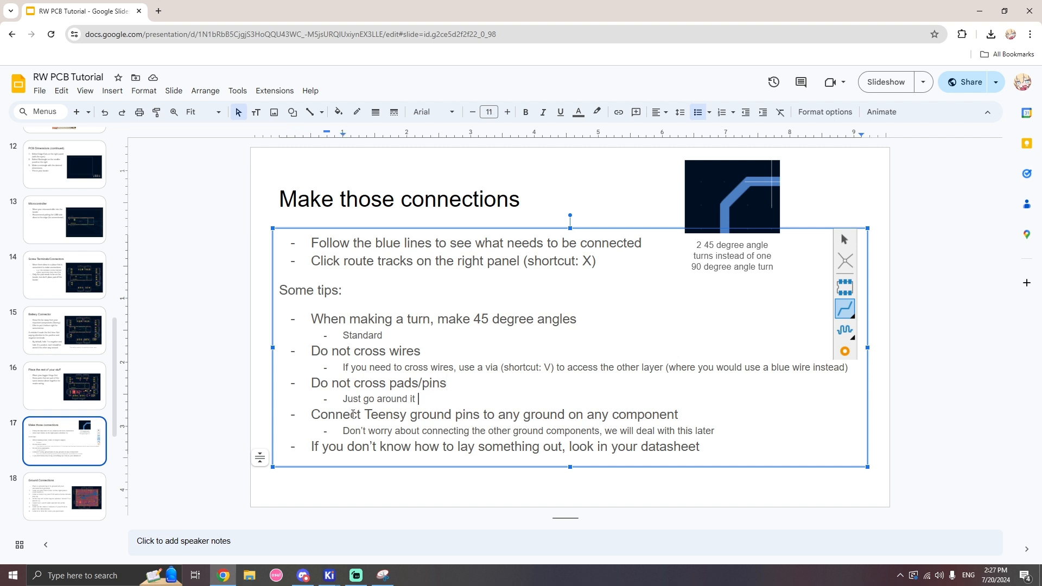
Read the tip on connecting the Teensy ground pins and highlight its note about the other ground components.
{"action": "left_click", "coordinate": [317, 415]}
{"action": "left_click", "coordinate": [537, 416]}
{"action": "left_click", "coordinate": [610, 416]}
{"action": "left_click", "coordinate": [349, 431]}
{"action": "left_click_drag", "start_coordinate": [346, 429], "coordinate": [714, 430]}
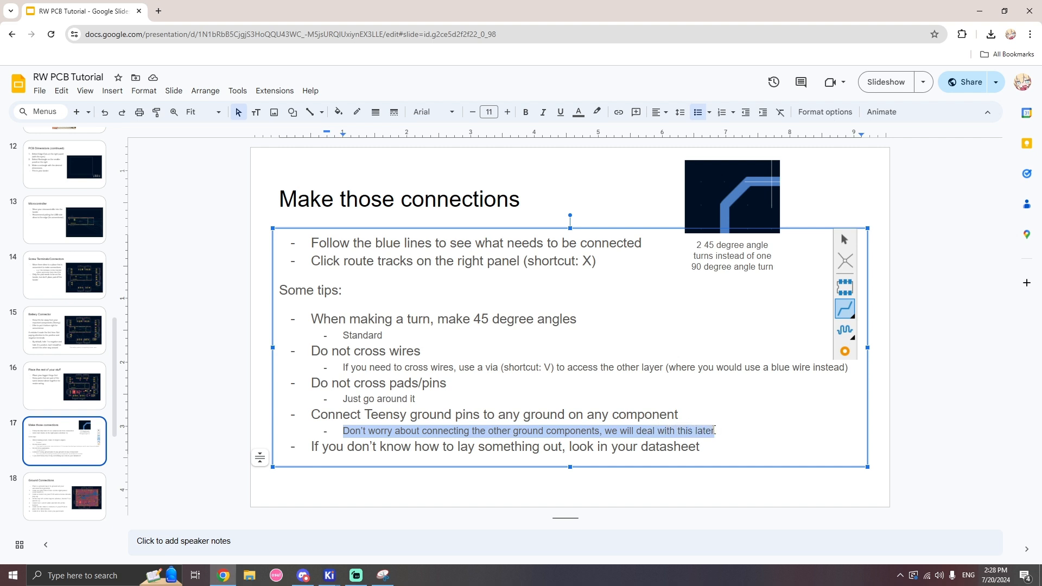
Deselect the highlighted tip on the slide and switch to the pcbtutorial board in KiCad's PCB Editor.
{"action": "left_click", "coordinate": [714, 430]}
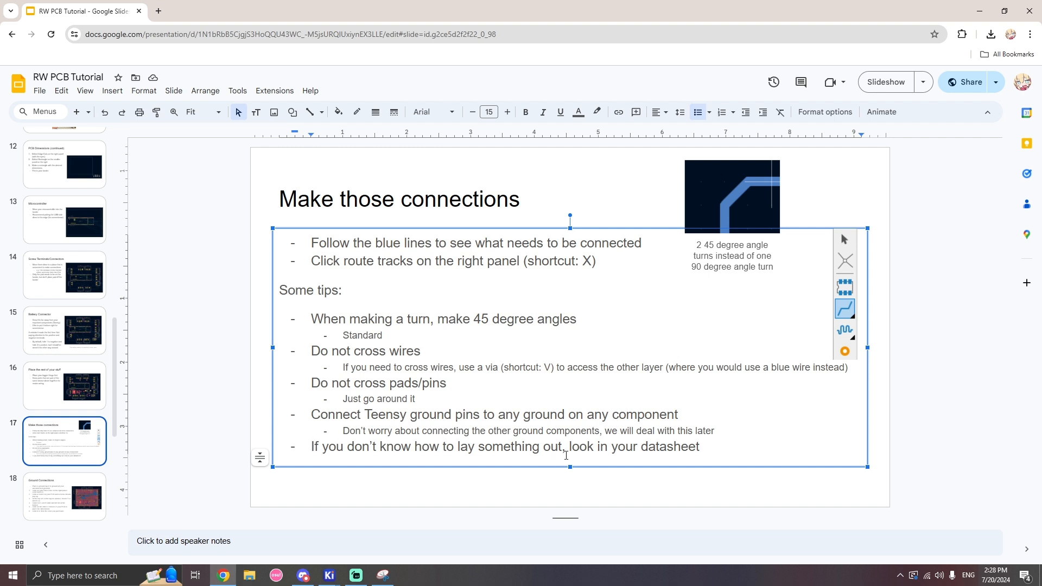
{"action": "mouse_move", "coordinate": [329, 574]}
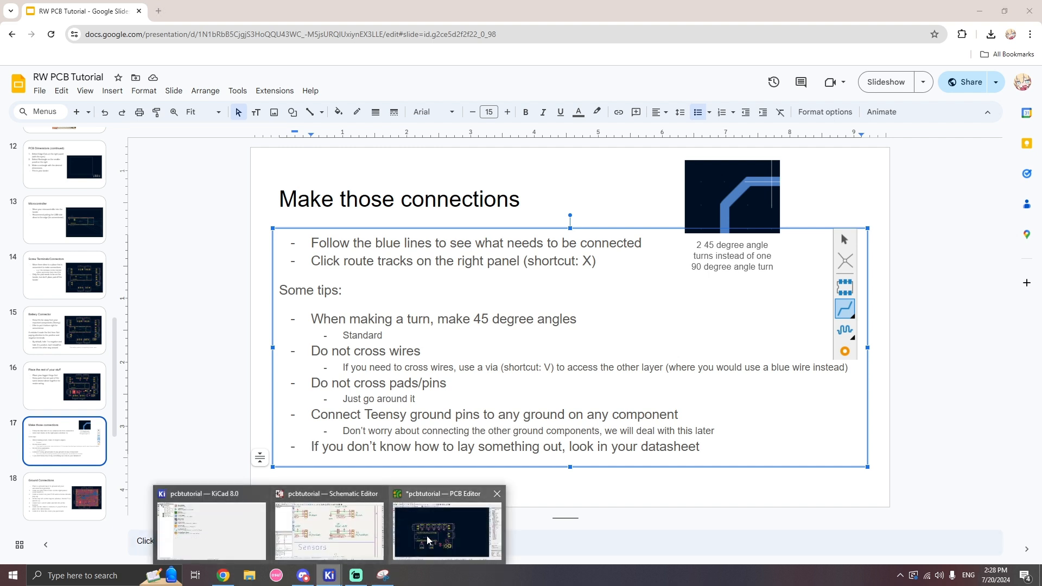
{"action": "left_click", "coordinate": [428, 540]}
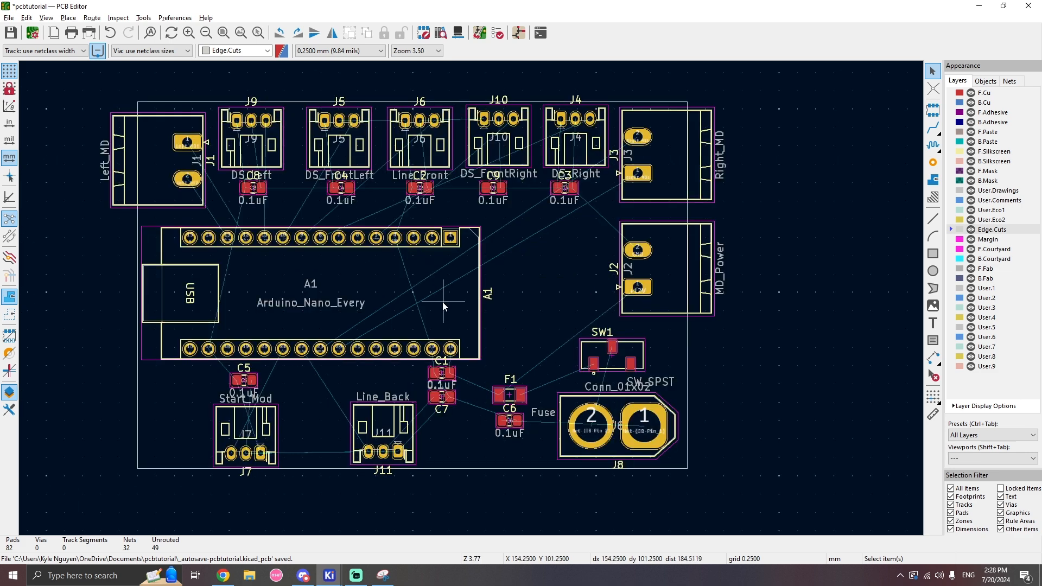
Rotate capacitor C5 by 180 degrees and place it above J7 with its +3.3V pad in line with J7's +3.3V pin.
{"action": "scroll", "coordinate": [470, 302], "scroll_direction": "up", "scroll_amount": 2}
{"action": "scroll", "coordinate": [470, 302], "scroll_direction": "down", "scroll_amount": 1}
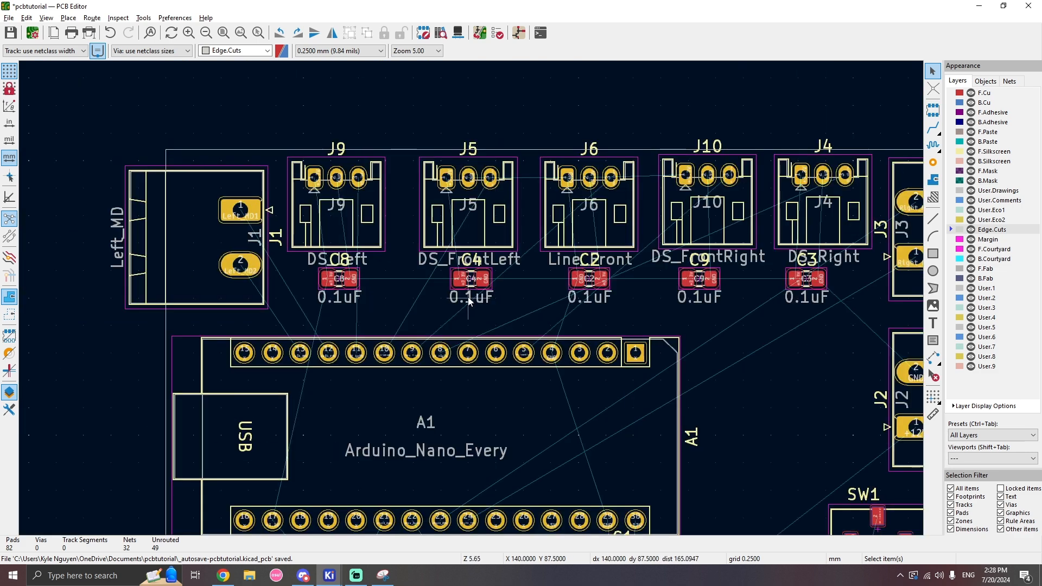
{"action": "scroll", "coordinate": [587, 400], "scroll_direction": "down", "scroll_amount": 2}
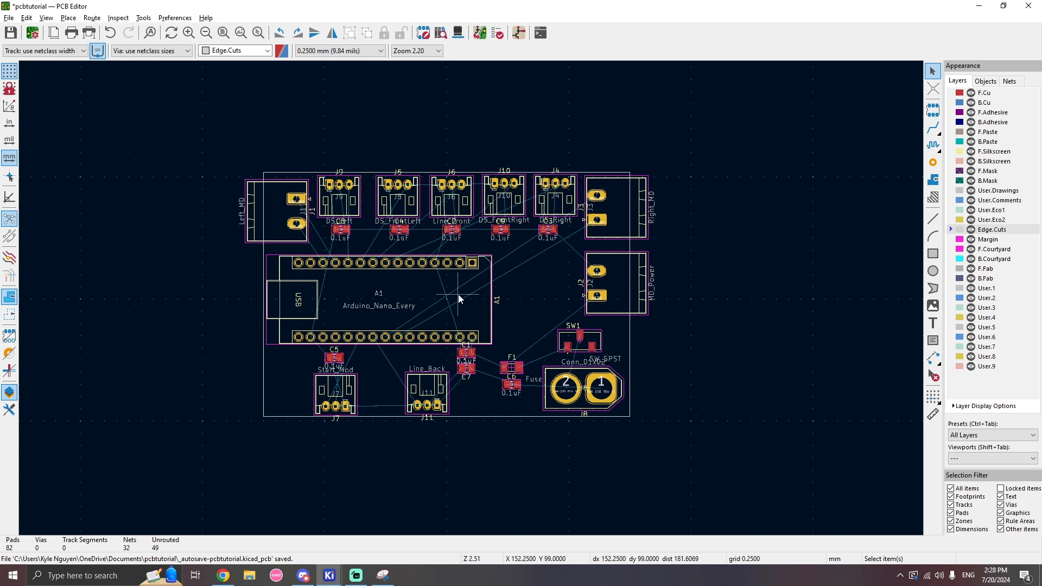
{"action": "scroll", "coordinate": [336, 389], "scroll_direction": "up", "scroll_amount": 6}
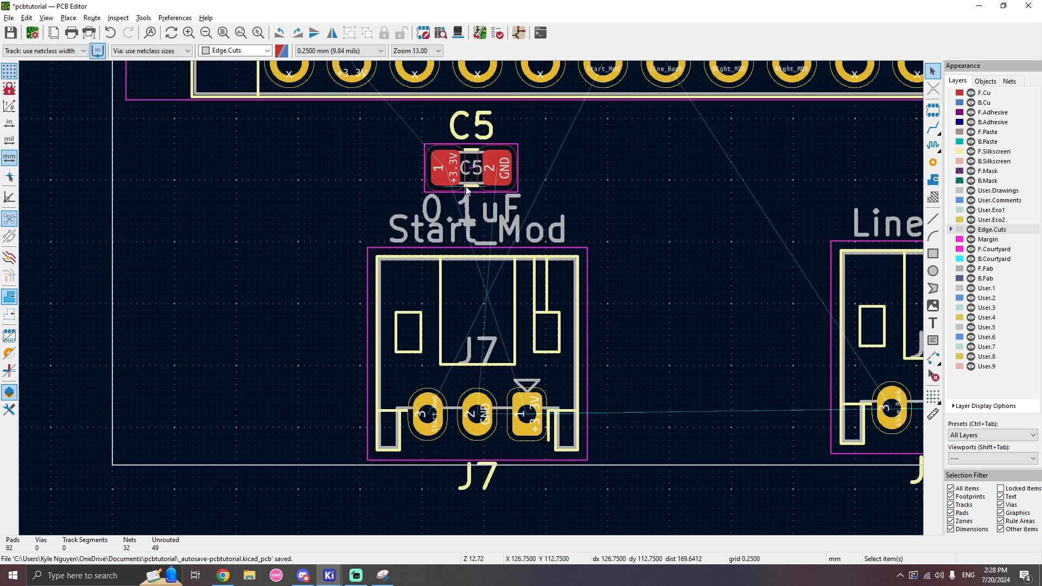
{"action": "left_click", "coordinate": [469, 185]}
{"action": "key", "text": "m"}
{"action": "key", "text": "r"}
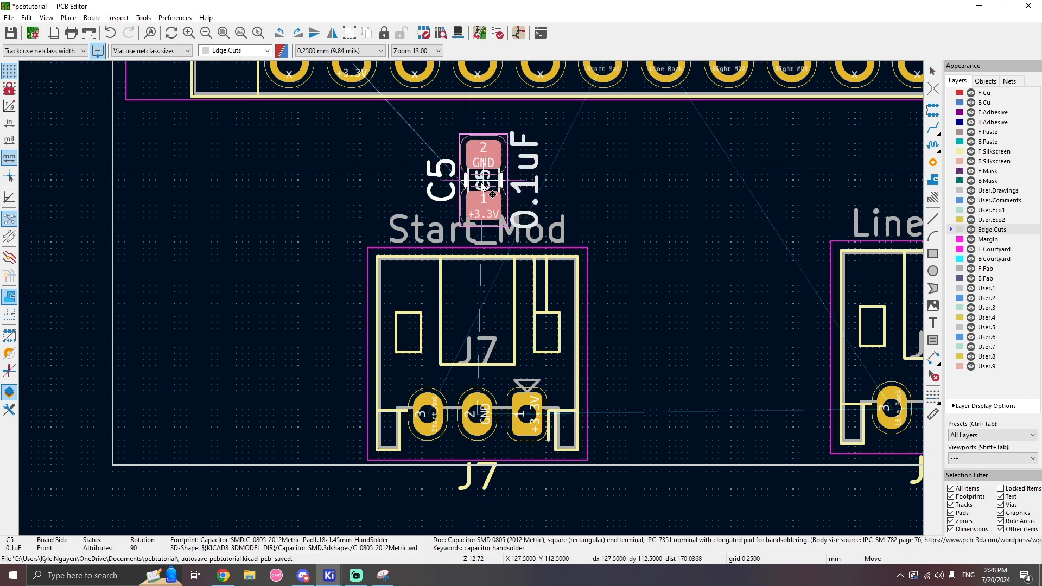
{"action": "key", "text": "r"}
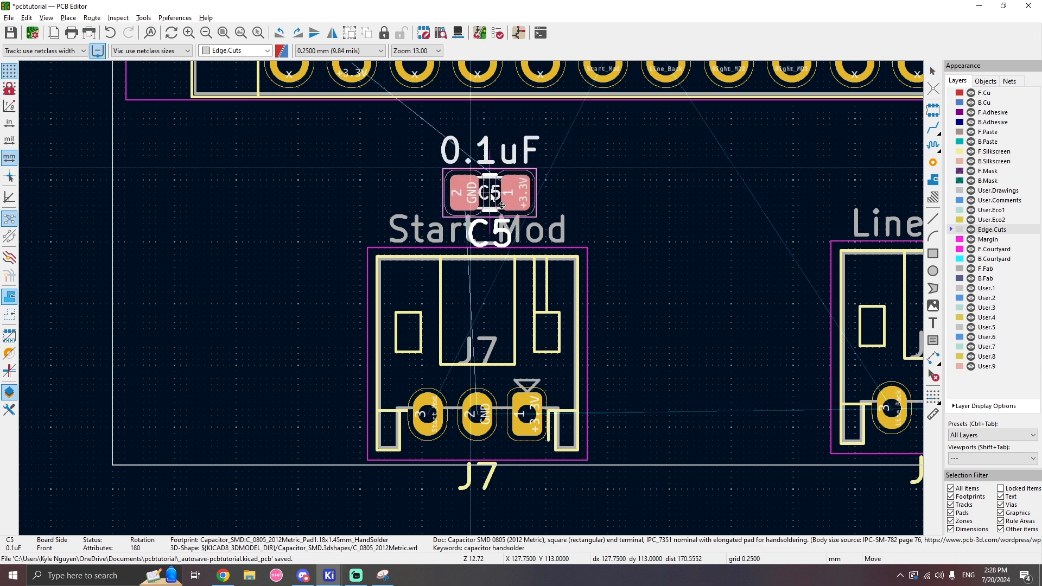
{"action": "left_click", "coordinate": [507, 205]}
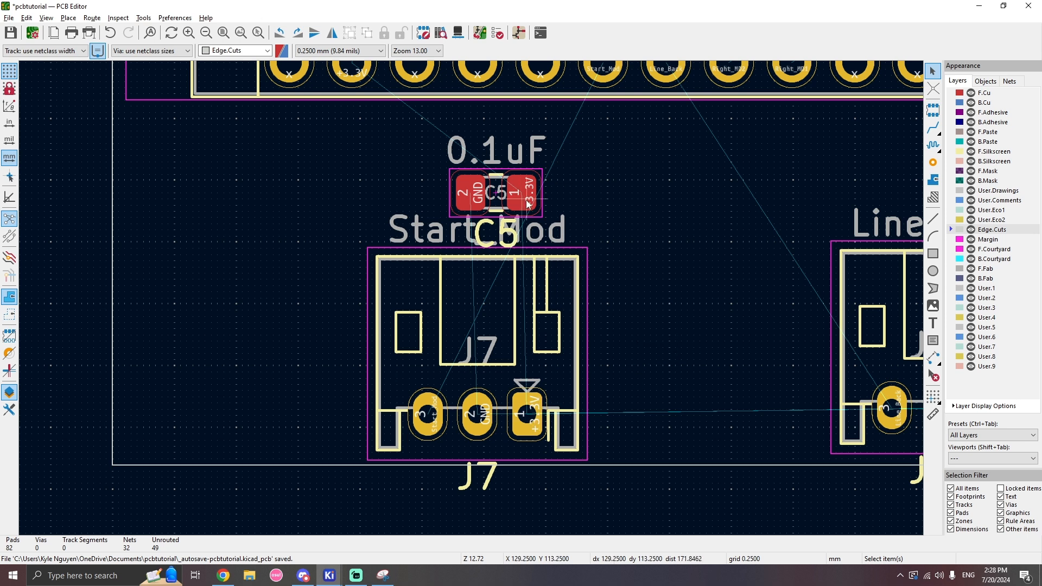
Route the +3.3V track from C5 to J7 pin 1 and the Start_Mod track from J7 pin 3 around C5 to Arduino pin 21.
{"action": "key", "text": "x"}
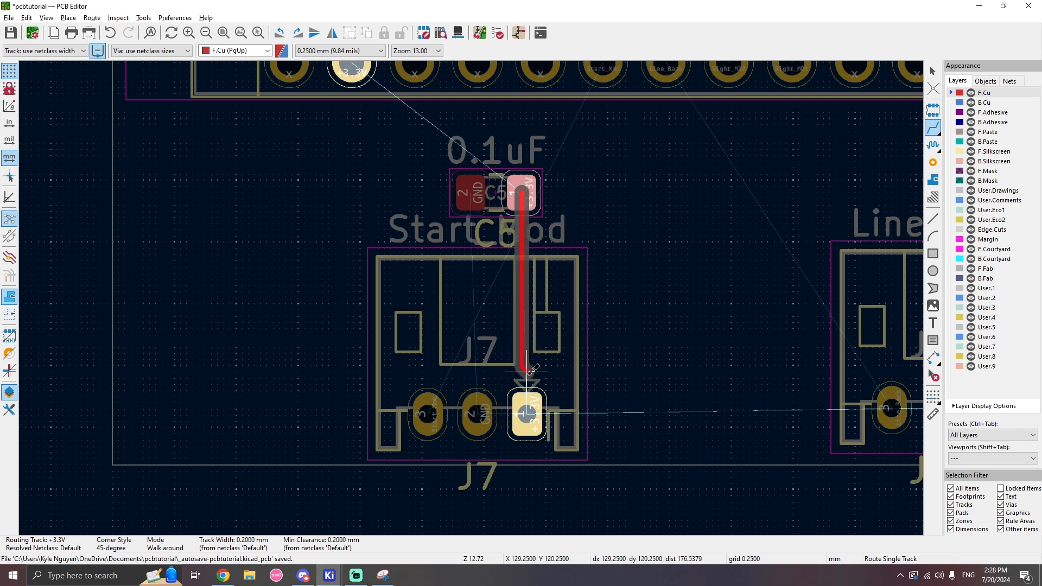
{"action": "left_click", "coordinate": [523, 404]}
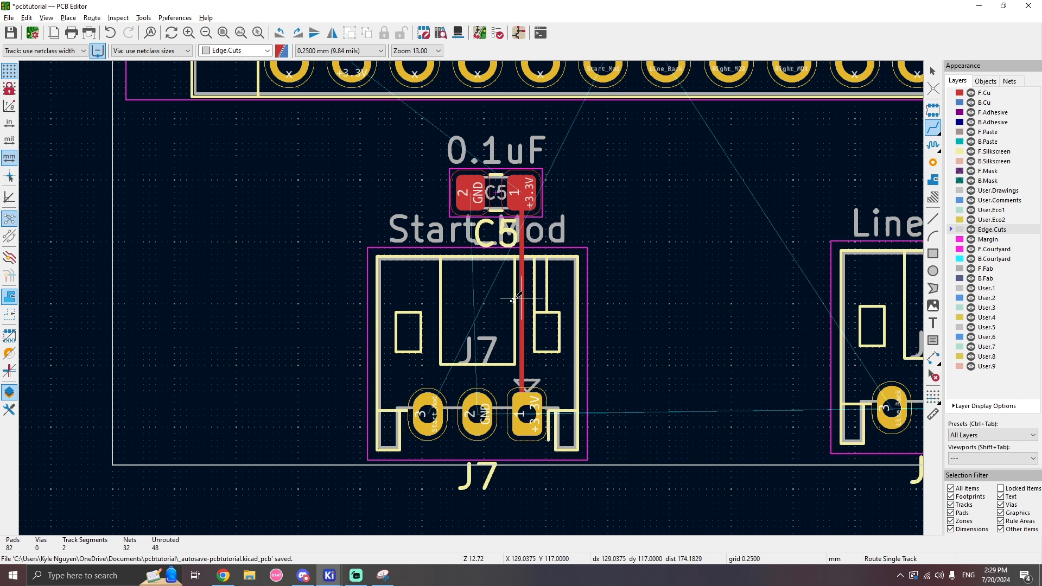
{"action": "left_click", "coordinate": [432, 402]}
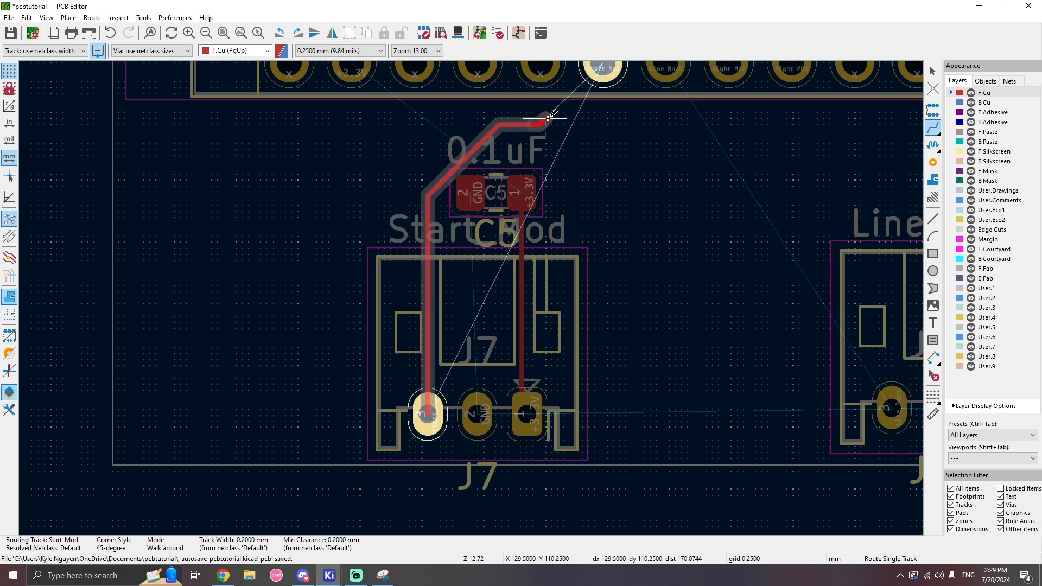
{"action": "left_click", "coordinate": [602, 70]}
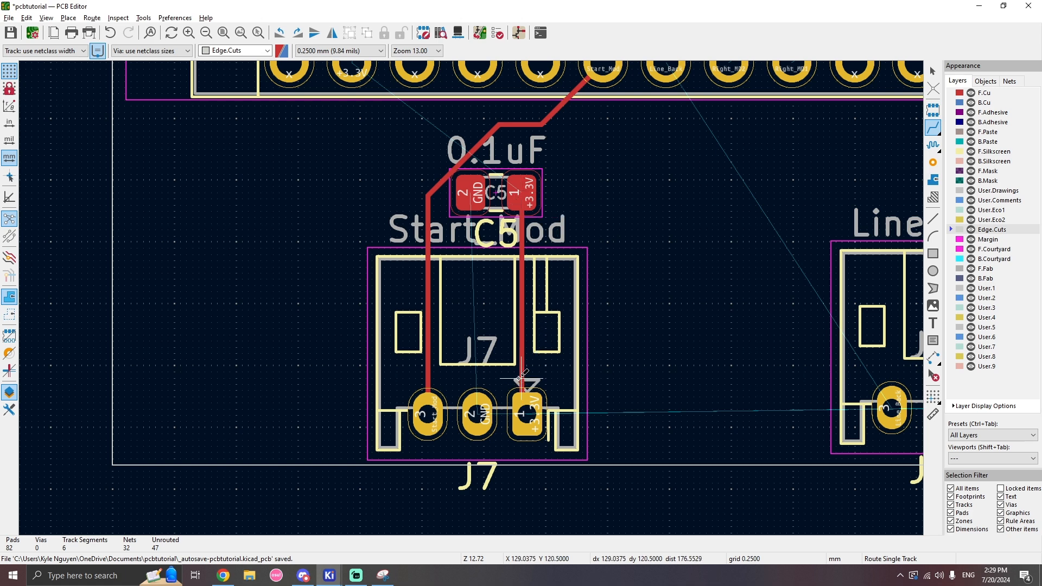
Route the Line_Back track from J11 pin 3 to Arduino pin 22, using vias to pass the J7 tracks on the back copper layer.
{"action": "scroll", "coordinate": [522, 375], "scroll_direction": "down", "scroll_amount": 6}
{"action": "scroll", "coordinate": [526, 287], "scroll_direction": "up", "scroll_amount": 6}
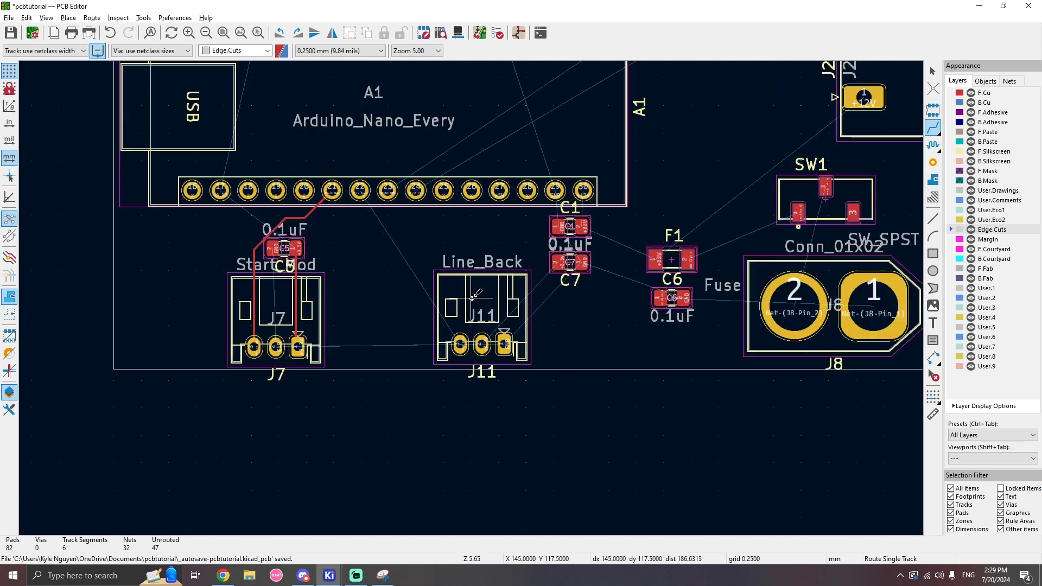
{"action": "scroll", "coordinate": [471, 304], "scroll_direction": "down", "scroll_amount": 2}
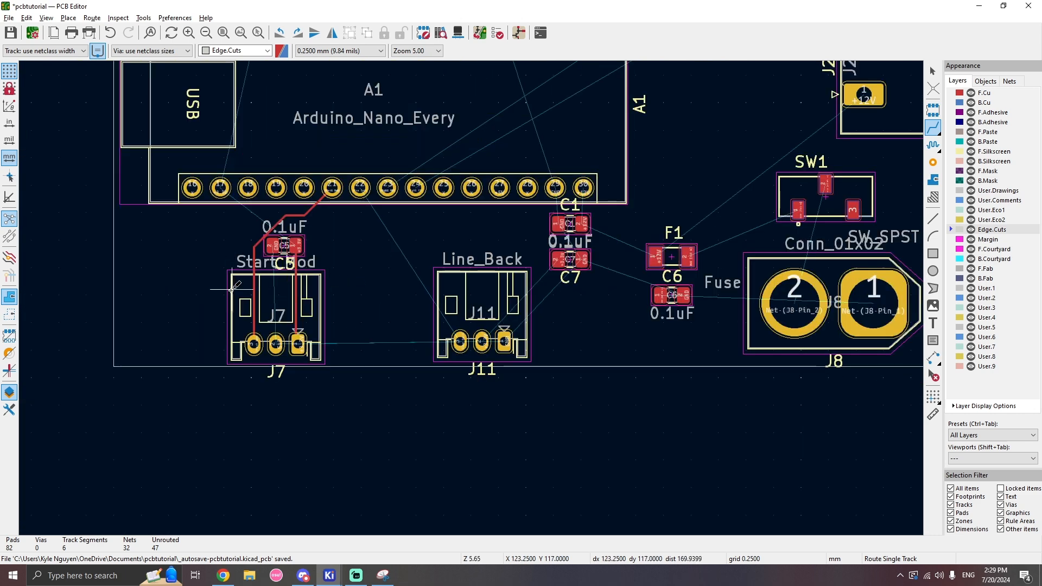
{"action": "scroll", "coordinate": [233, 288], "scroll_direction": "up", "scroll_amount": 4}
{"action": "scroll", "coordinate": [477, 293], "scroll_direction": "down", "scroll_amount": 3}
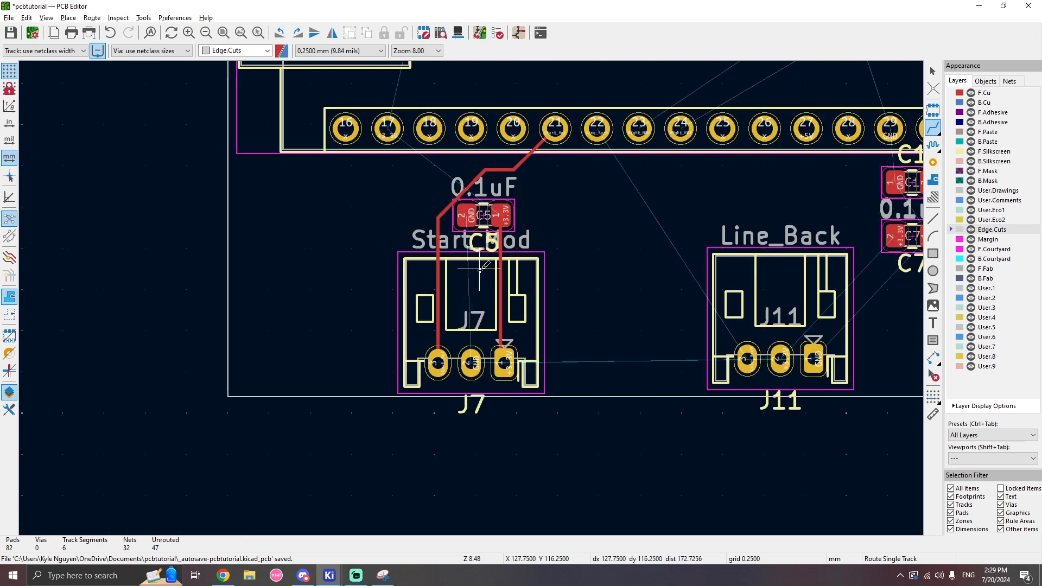
{"action": "left_click", "coordinate": [747, 359]}
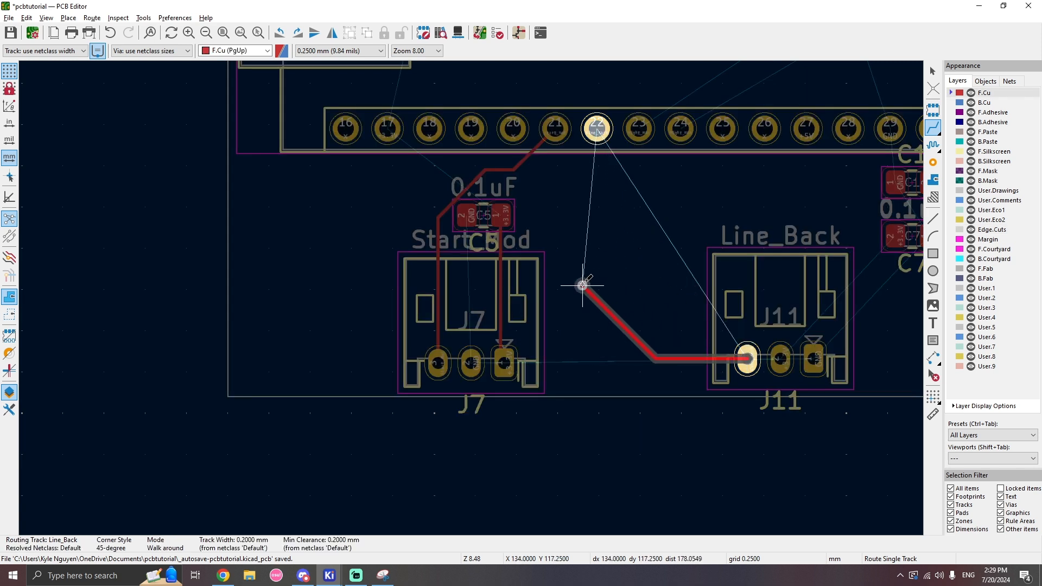
{"action": "key", "text": "v"}
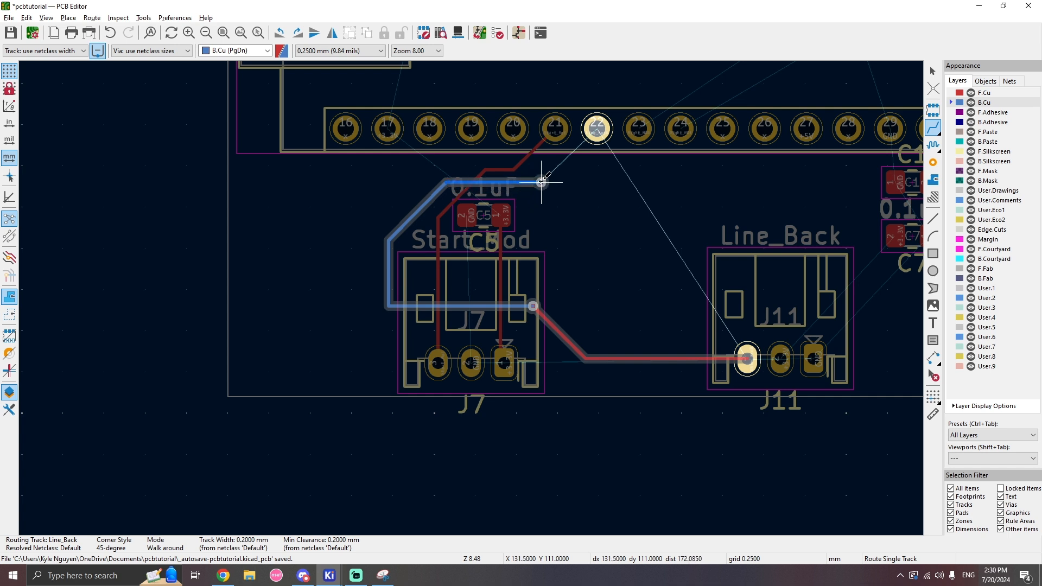
{"action": "left_click", "coordinate": [541, 182]}
{"action": "left_click", "coordinate": [597, 128]}
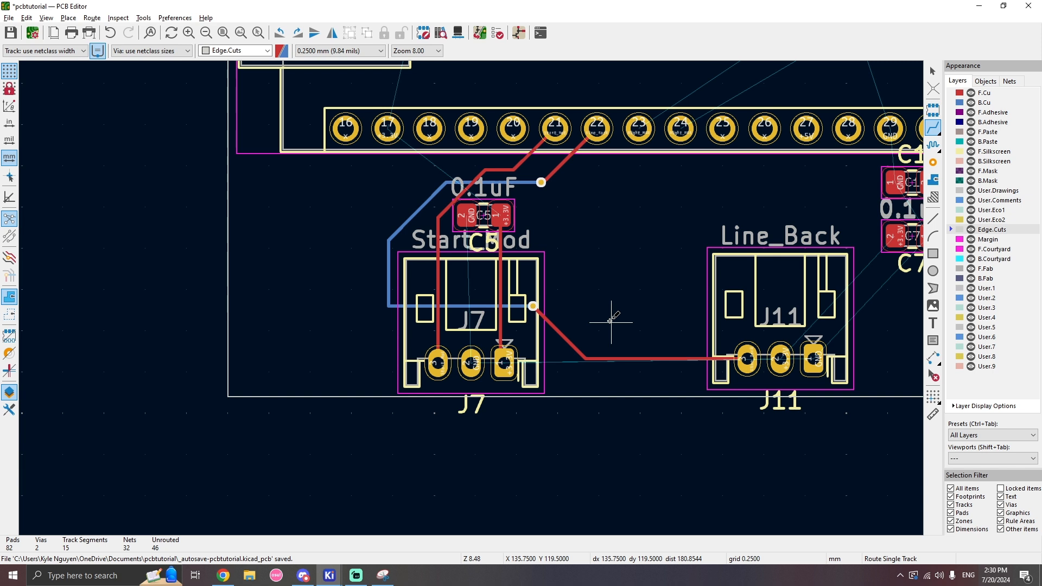
Route the +3.3V track from J11 pin 2 to J7 pin 1 and on around J7 to Arduino pin 17.
{"action": "left_click", "coordinate": [782, 356]}
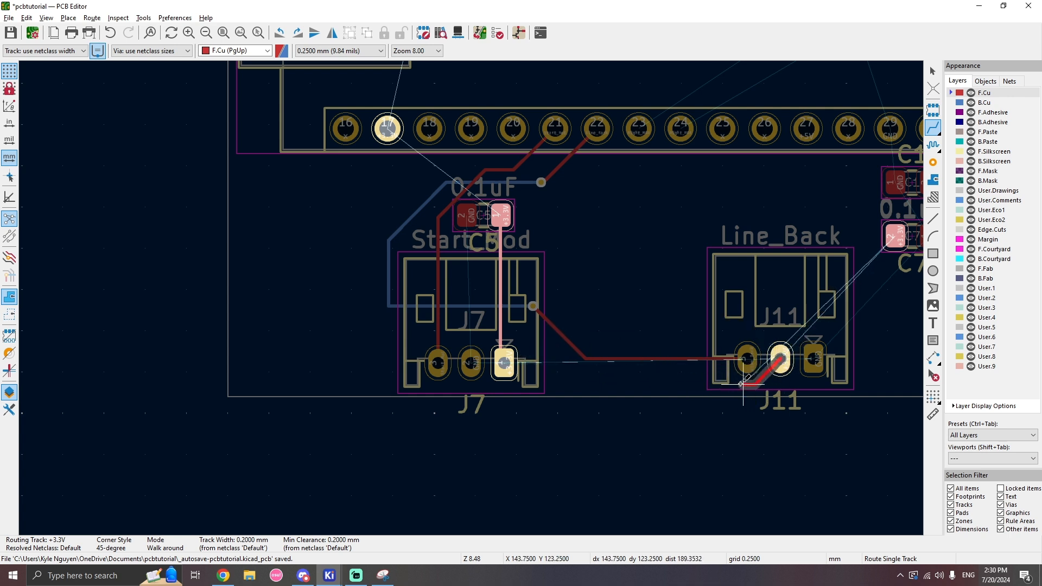
{"action": "left_click", "coordinate": [503, 364]}
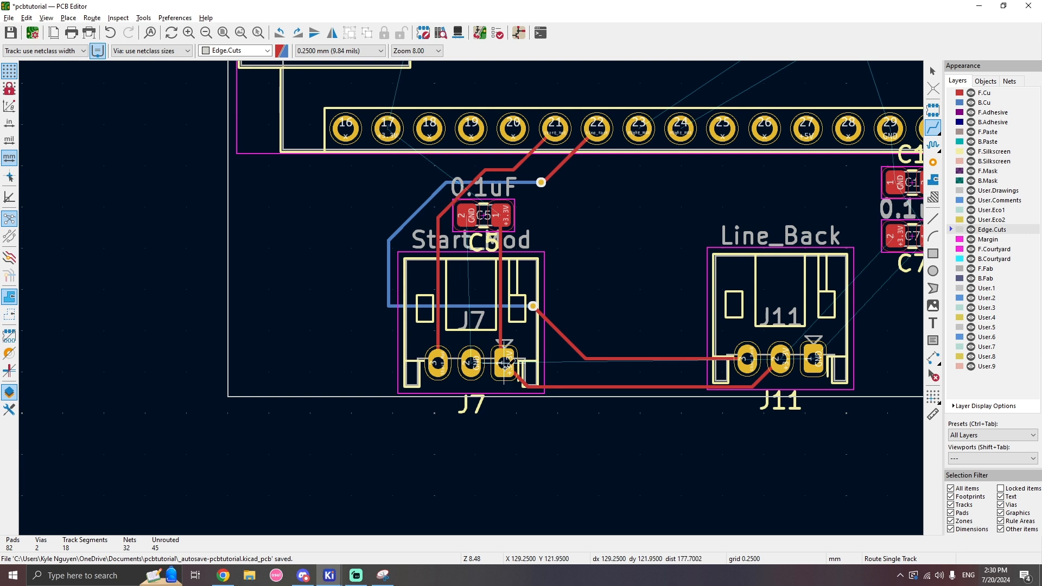
{"action": "left_click", "coordinate": [505, 363]}
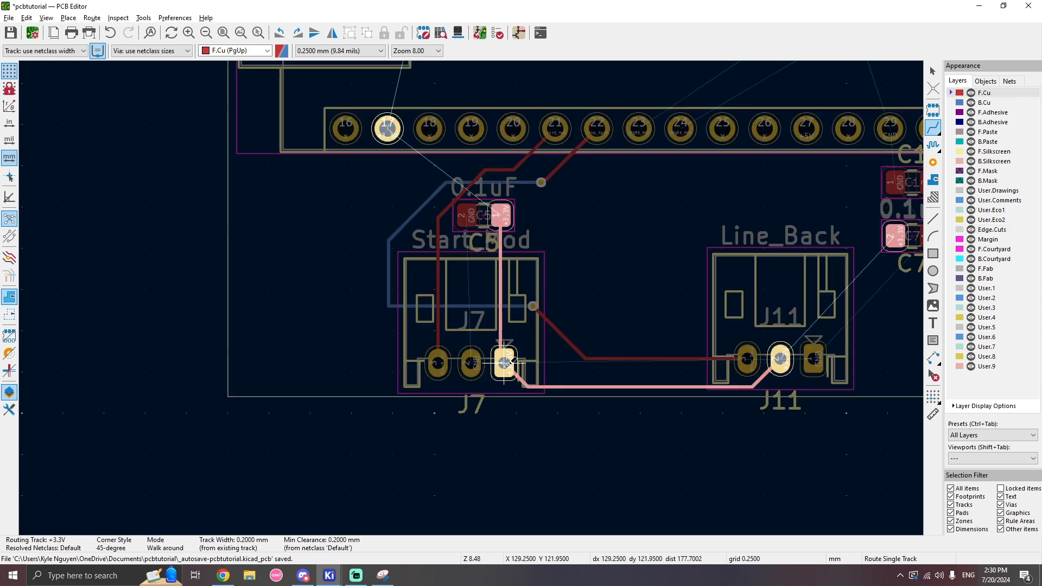
{"action": "left_click", "coordinate": [372, 387]}
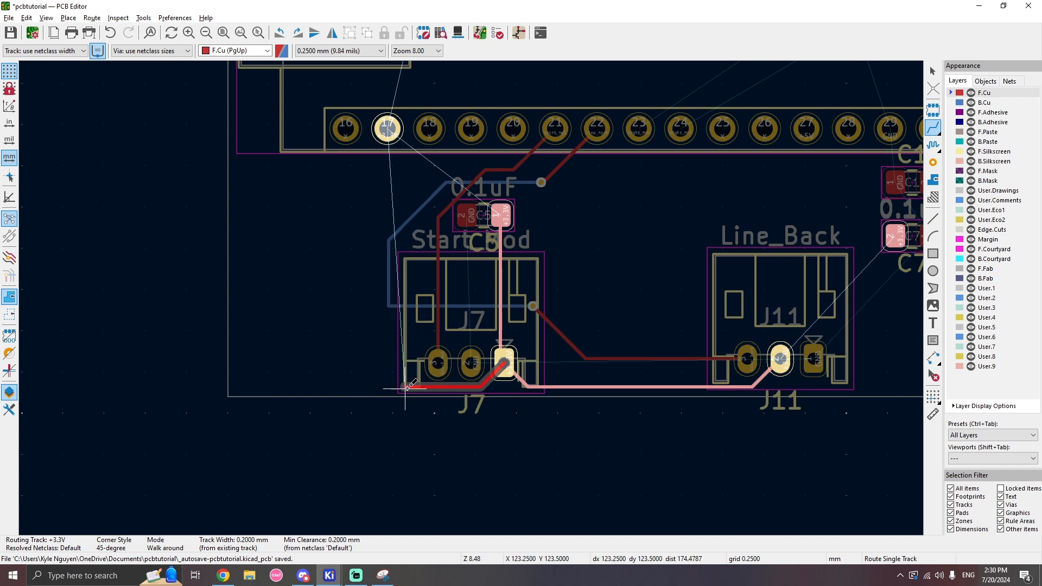
{"action": "left_click", "coordinate": [389, 130]}
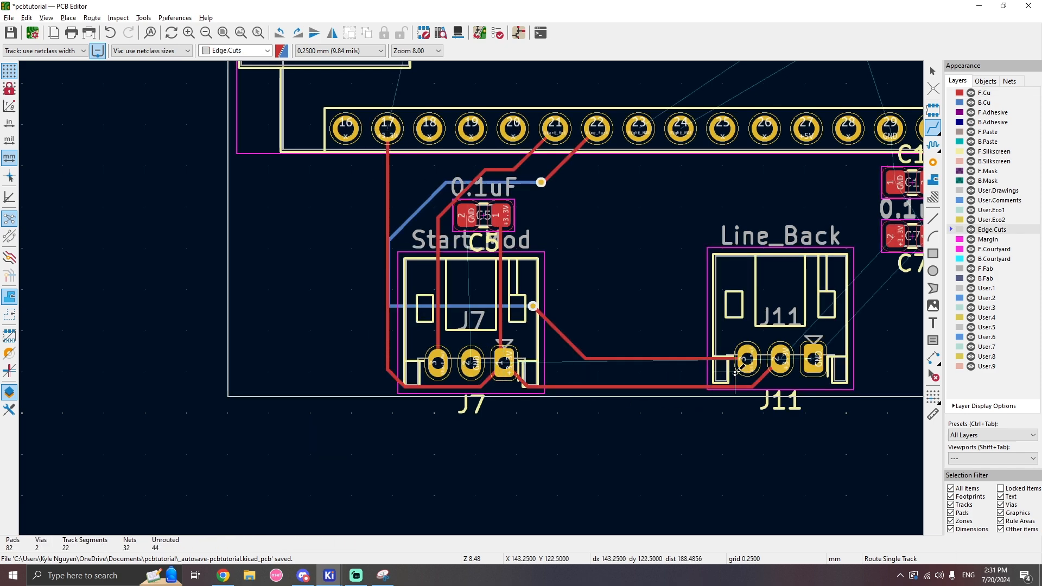
Examine the remaining unrouted connections between the Arduino pins, the upper connectors, the capacitors and the terminals.
{"action": "scroll", "coordinate": [388, 332], "scroll_direction": "down", "scroll_amount": 5}
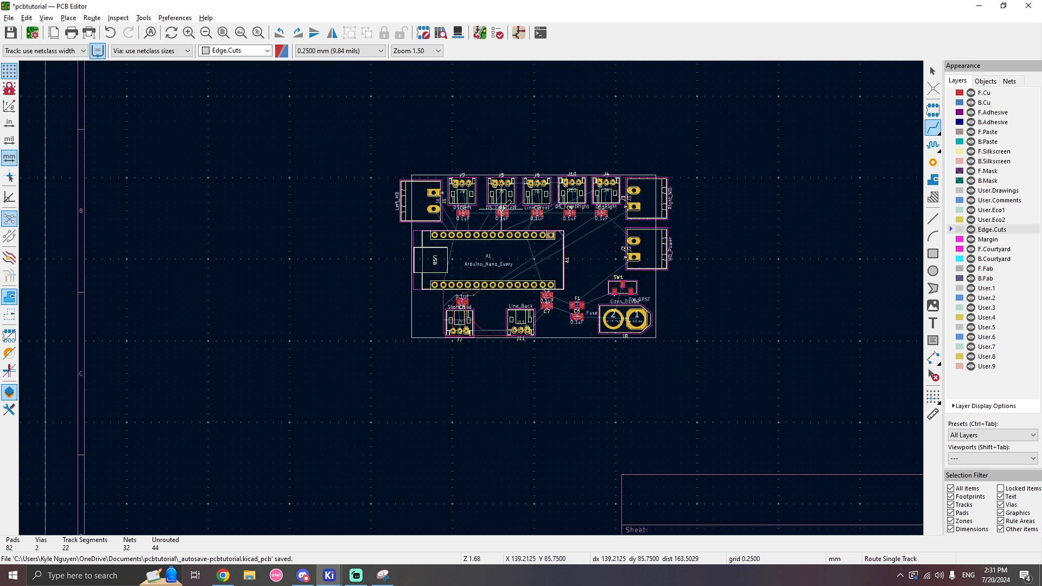
{"action": "scroll", "coordinate": [521, 211], "scroll_direction": "up", "scroll_amount": 5}
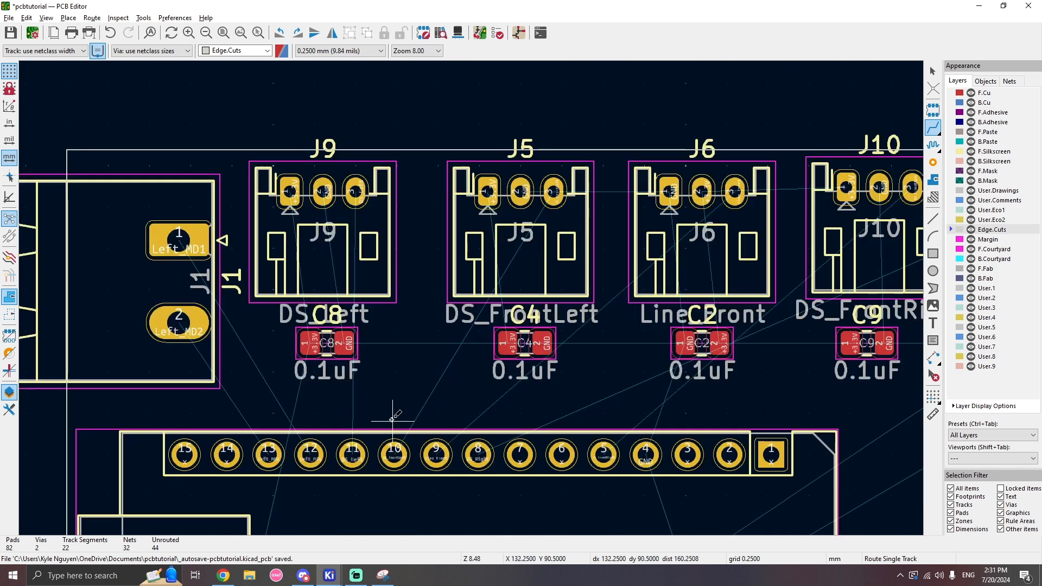
{"action": "scroll", "coordinate": [502, 285], "scroll_direction": "down", "scroll_amount": 3}
{"action": "scroll", "coordinate": [703, 264], "scroll_direction": "down", "scroll_amount": 2}
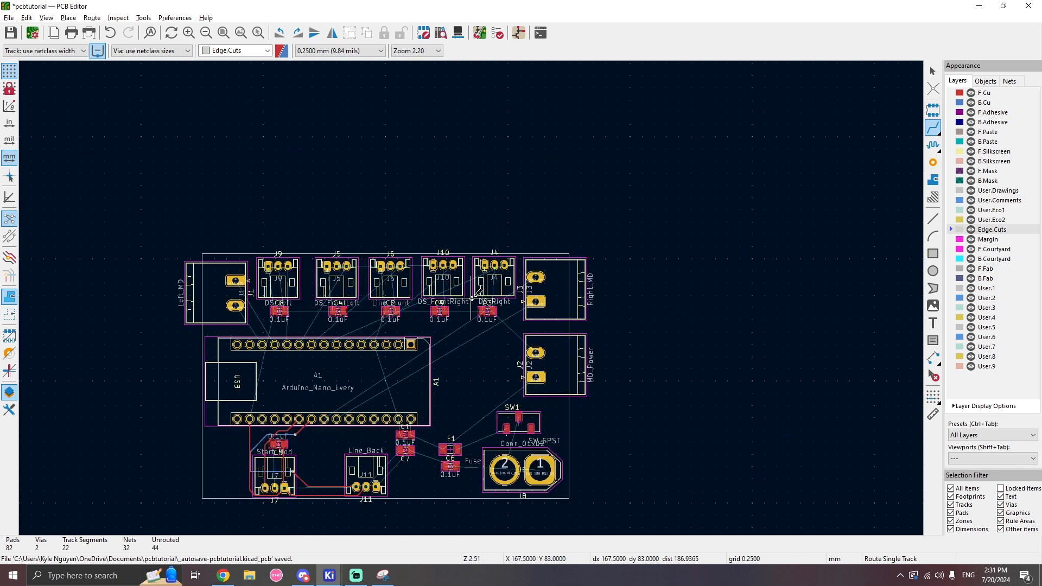
{"action": "scroll", "coordinate": [445, 321], "scroll_direction": "up", "scroll_amount": 3}
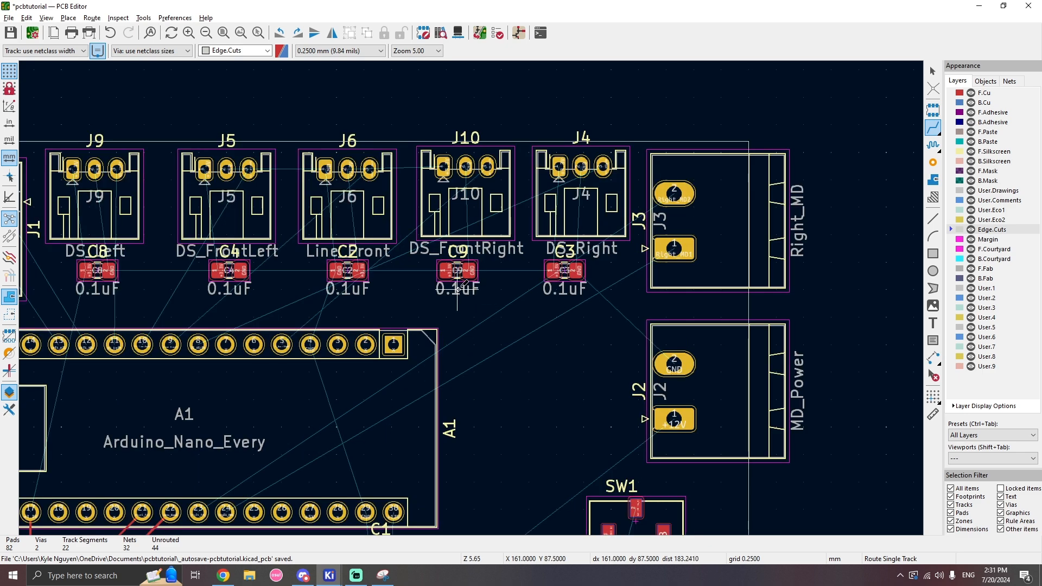
{"action": "scroll", "coordinate": [460, 287], "scroll_direction": "down", "scroll_amount": 2}
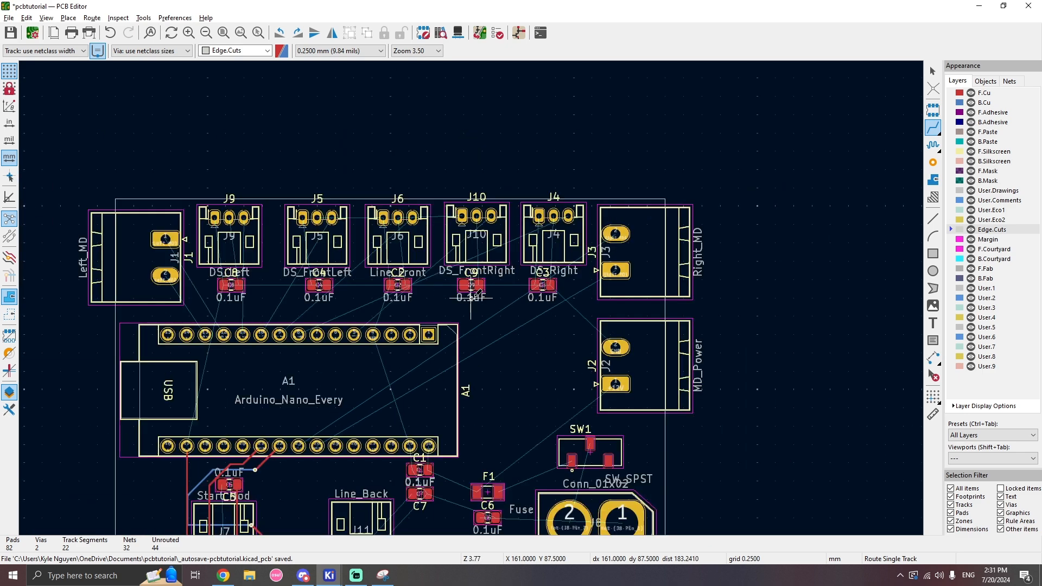
{"action": "scroll", "coordinate": [470, 298], "scroll_direction": "down", "scroll_amount": 4}
{"action": "scroll", "coordinate": [471, 297], "scroll_direction": "up", "scroll_amount": 5}
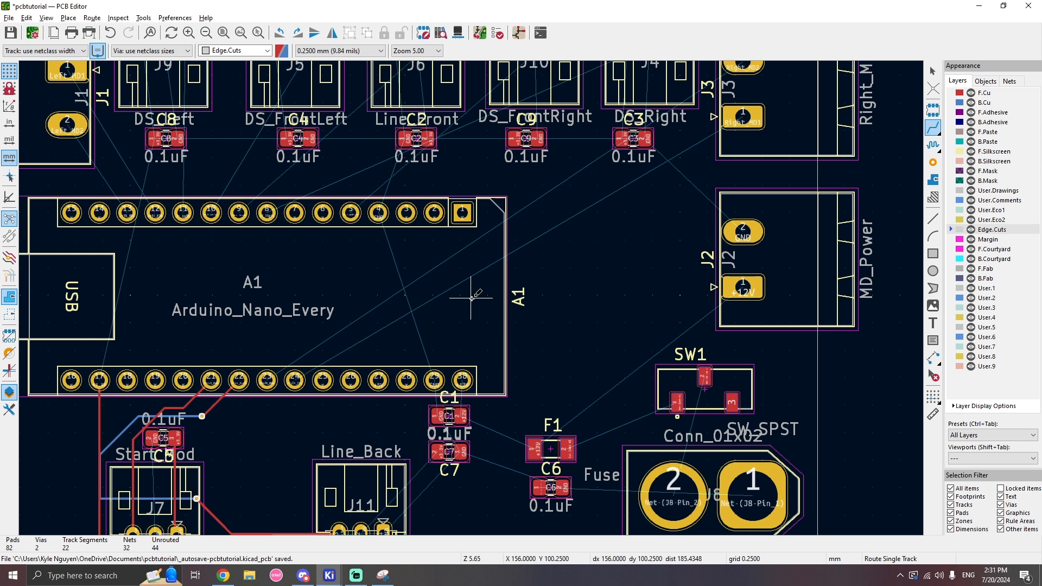
{"action": "scroll", "coordinate": [471, 298], "scroll_direction": "down", "scroll_amount": 4}
{"action": "scroll", "coordinate": [313, 293], "scroll_direction": "up", "scroll_amount": 5}
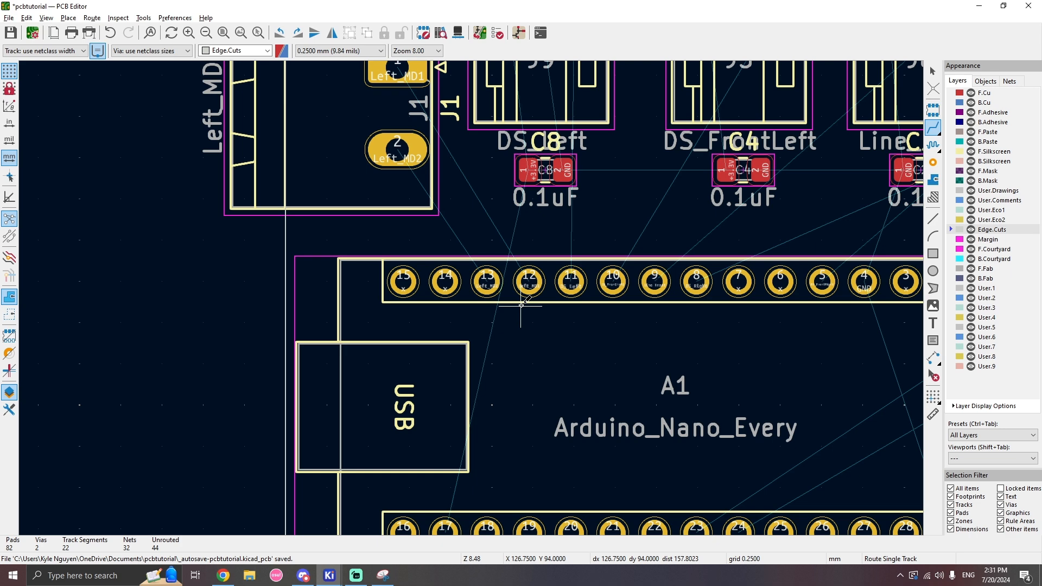
{"action": "scroll", "coordinate": [660, 320], "scroll_direction": "down", "scroll_amount": 4}
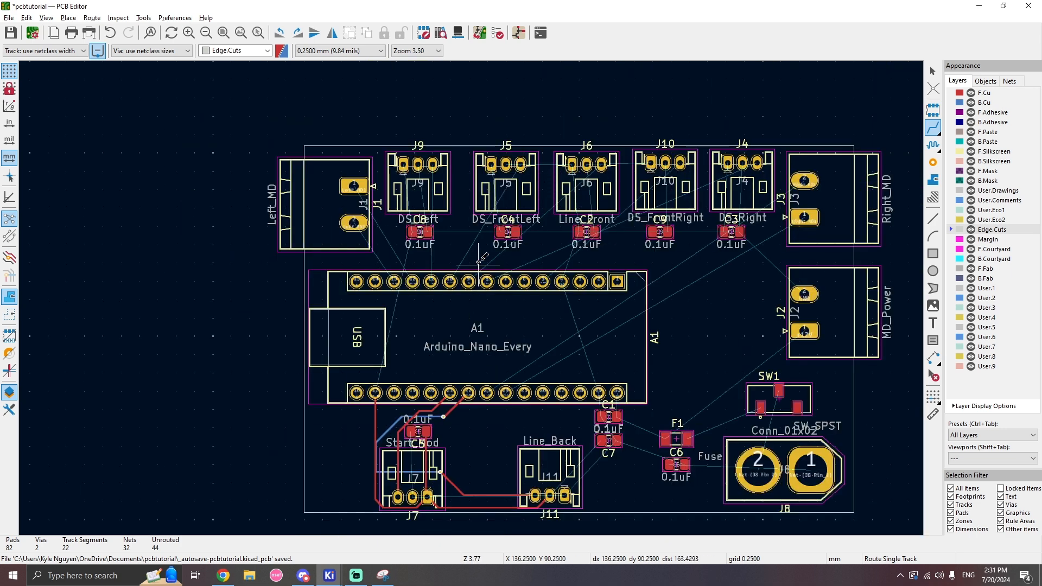
Route the GND track from Arduino pin 4 to pad 1 of capacitor C2.
{"action": "scroll", "coordinate": [564, 315], "scroll_direction": "up", "scroll_amount": 6}
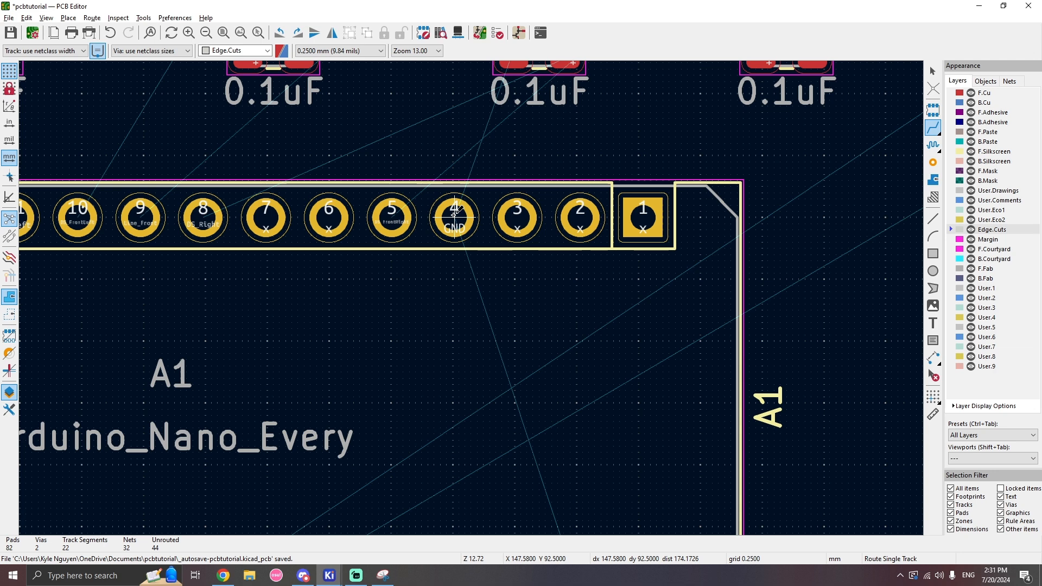
{"action": "scroll", "coordinate": [464, 165], "scroll_direction": "down", "scroll_amount": 2}
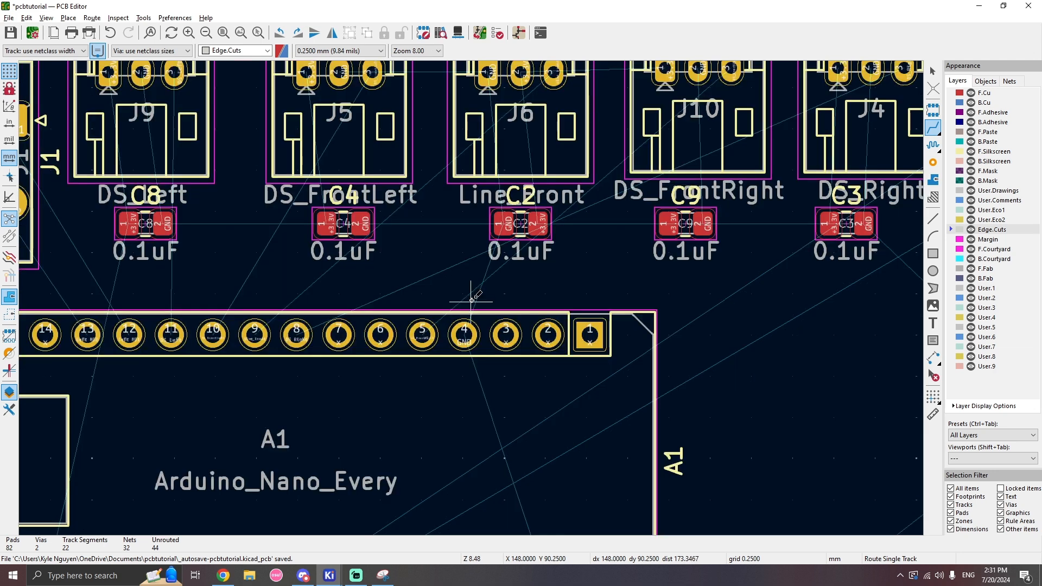
{"action": "left_click", "coordinate": [464, 335]}
{"action": "left_click", "coordinate": [503, 230]}
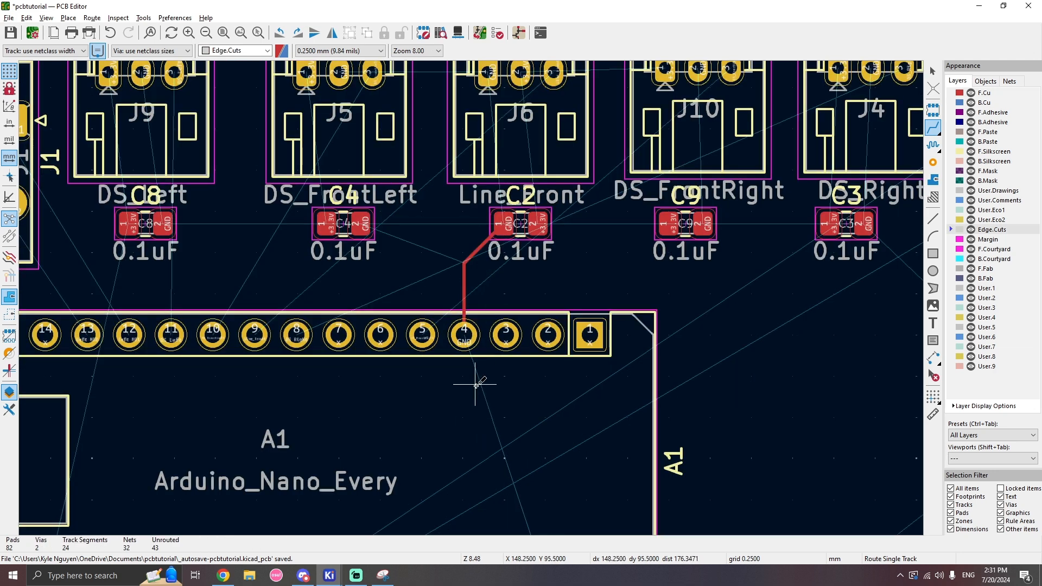
Route the GND track from Arduino pin 29 to pad 1 of capacitor C1.
{"action": "scroll", "coordinate": [477, 379], "scroll_direction": "down", "scroll_amount": 3}
{"action": "scroll", "coordinate": [471, 297], "scroll_direction": "up", "scroll_amount": 3}
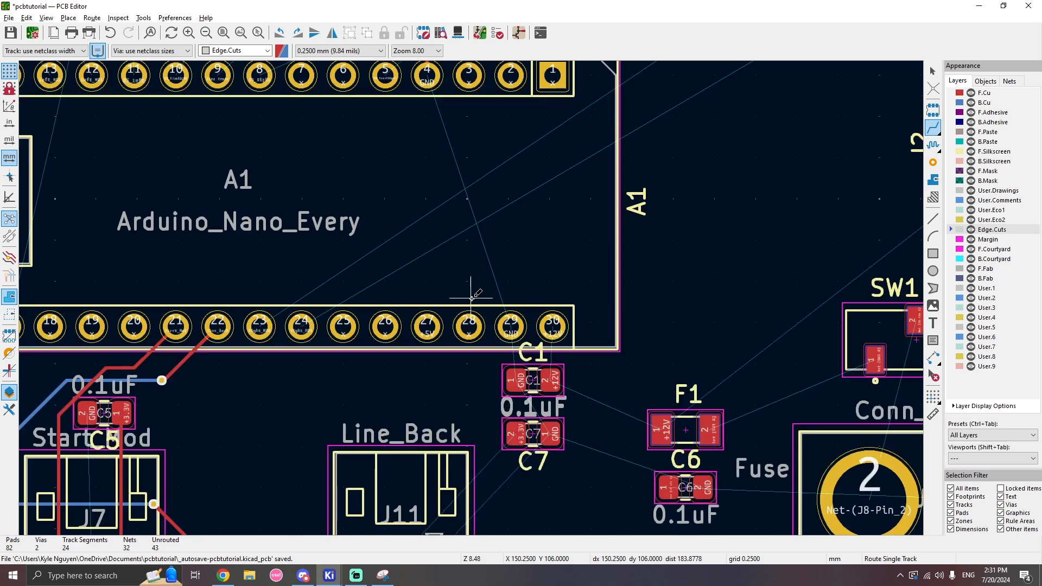
{"action": "left_click", "coordinate": [510, 327]}
{"action": "left_click", "coordinate": [511, 380]}
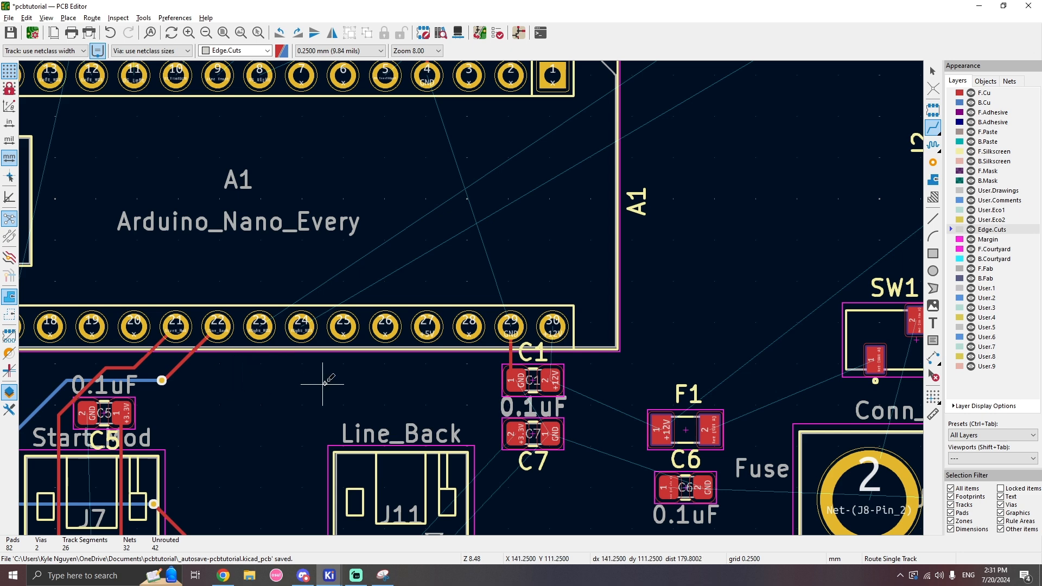
{"action": "scroll", "coordinate": [420, 376], "scroll_direction": "down", "scroll_amount": 2}
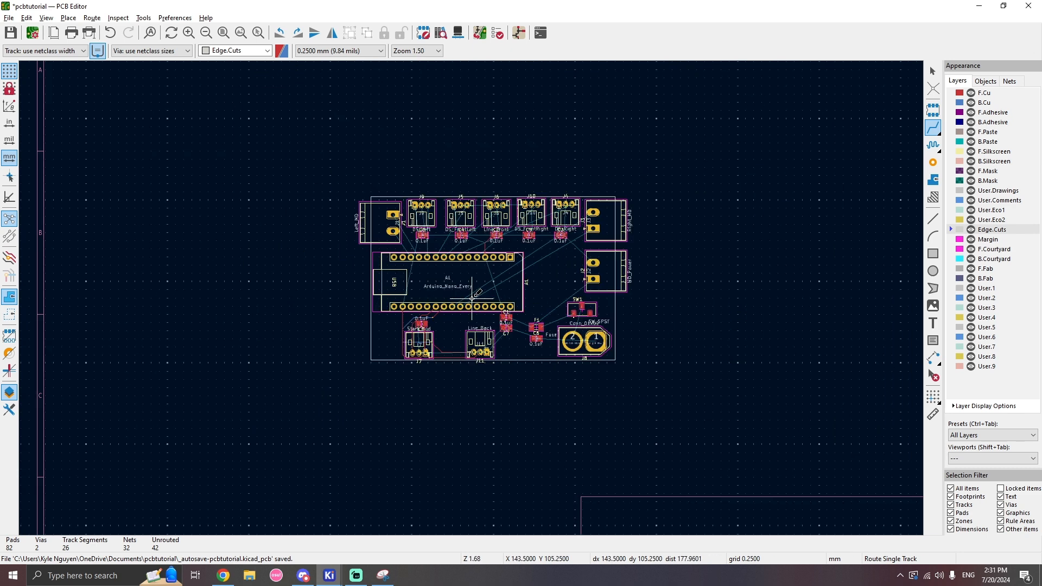
{"action": "key", "text": "Home"}
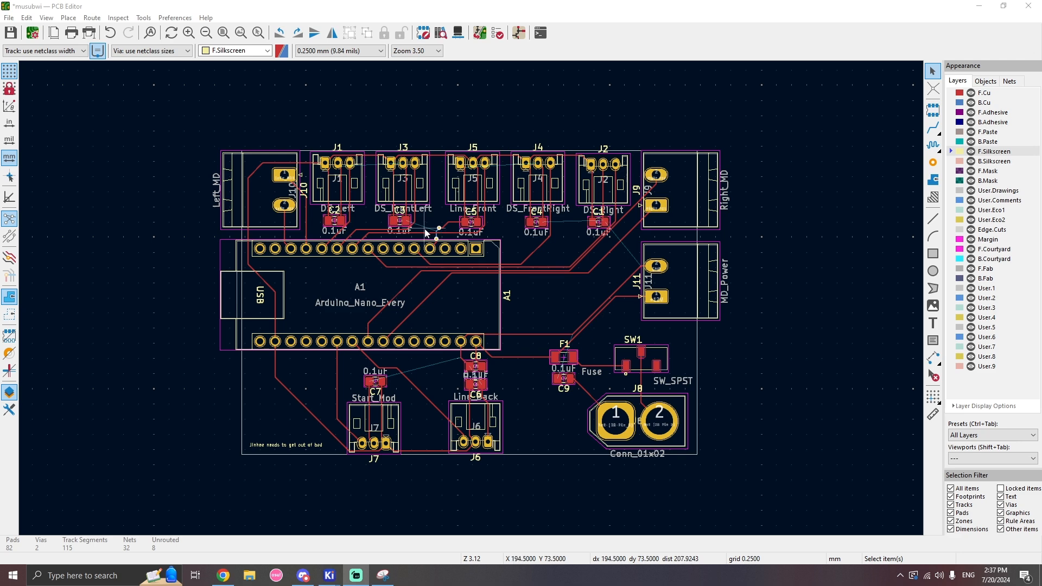
Examine the routed tracks of the musubwi board around C3, C5, J6 and C6, and switch to the Ground Connections slide in Chrome.
{"action": "scroll", "coordinate": [386, 207], "scroll_direction": "up", "scroll_amount": 5}
{"action": "scroll", "coordinate": [471, 297], "scroll_direction": "up", "scroll_amount": 2}
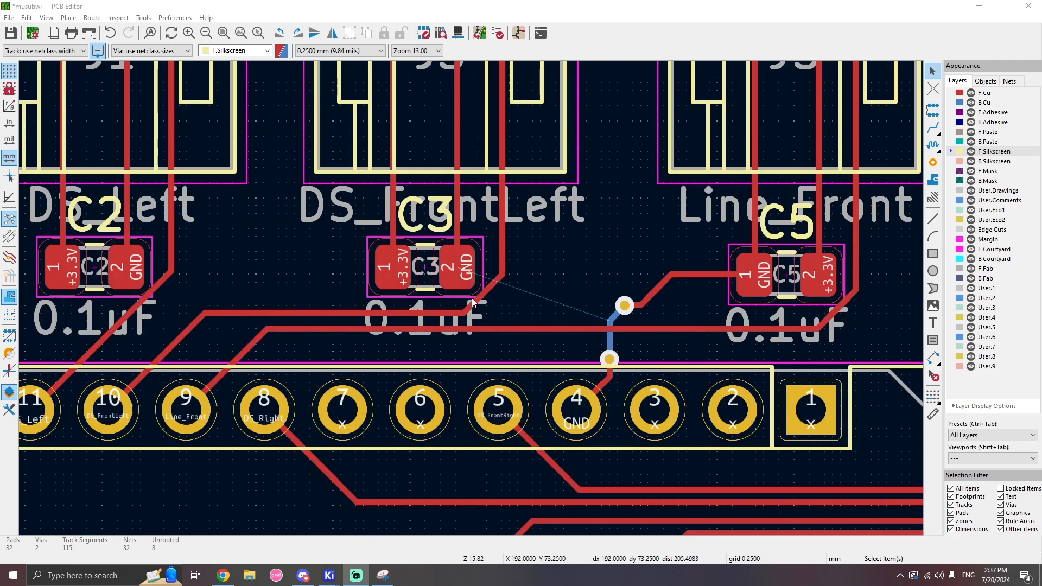
{"action": "scroll", "coordinate": [468, 275], "scroll_direction": "down", "scroll_amount": 7}
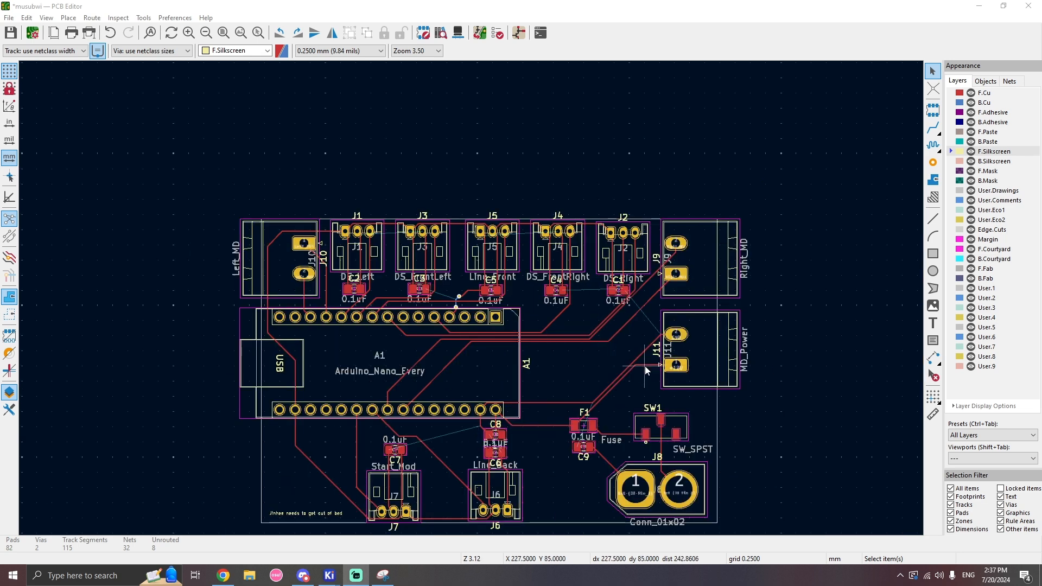
{"action": "scroll", "coordinate": [491, 505], "scroll_direction": "up", "scroll_amount": 5}
{"action": "scroll", "coordinate": [471, 301], "scroll_direction": "up", "scroll_amount": 1}
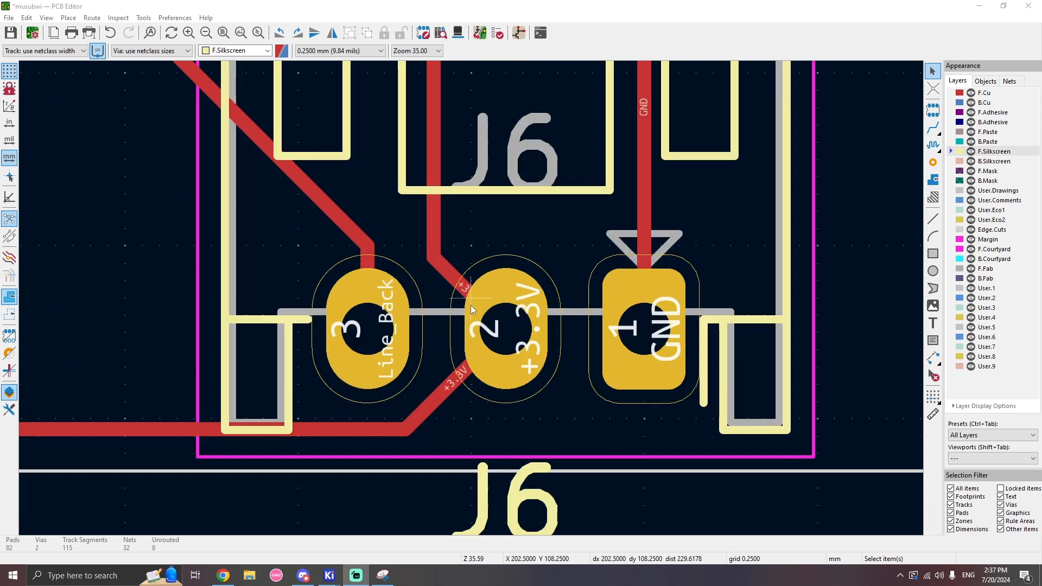
{"action": "scroll", "coordinate": [505, 296], "scroll_direction": "down", "scroll_amount": 3}
{"action": "scroll", "coordinate": [488, 298], "scroll_direction": "up", "scroll_amount": 1}
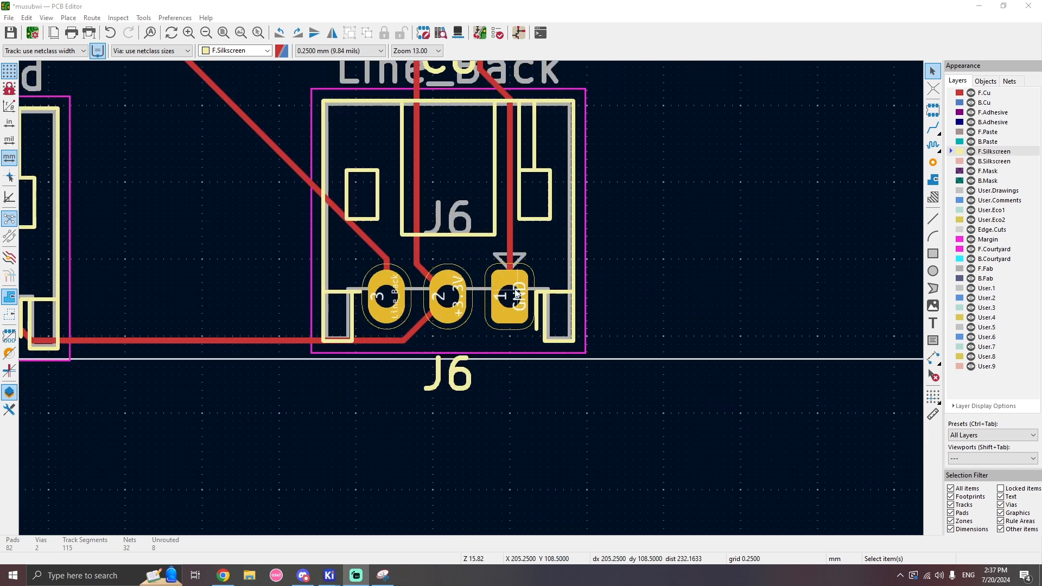
{"action": "scroll", "coordinate": [394, 299], "scroll_direction": "down", "scroll_amount": 2}
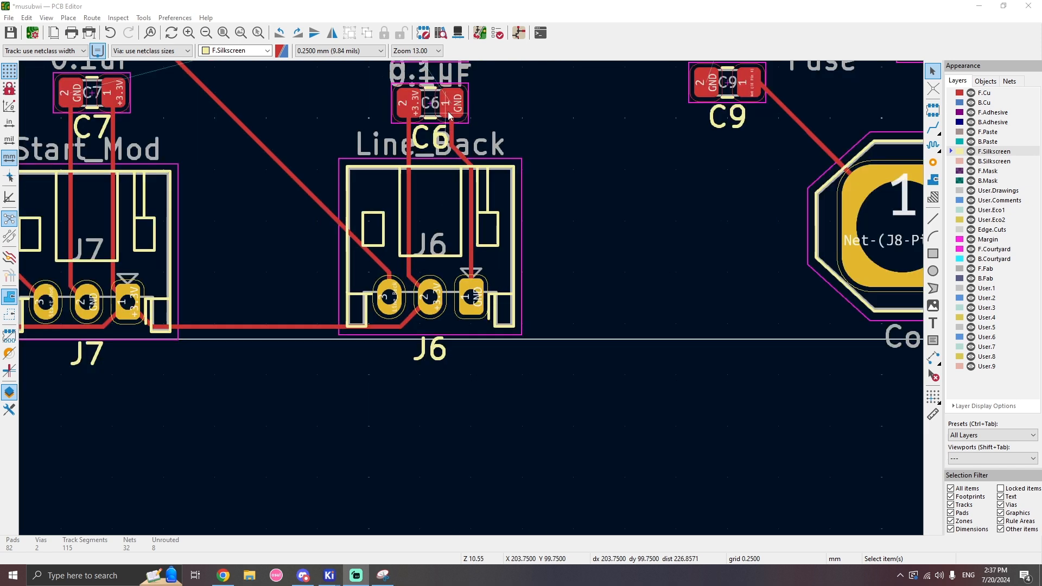
{"action": "scroll", "coordinate": [454, 113], "scroll_direction": "down", "scroll_amount": 6}
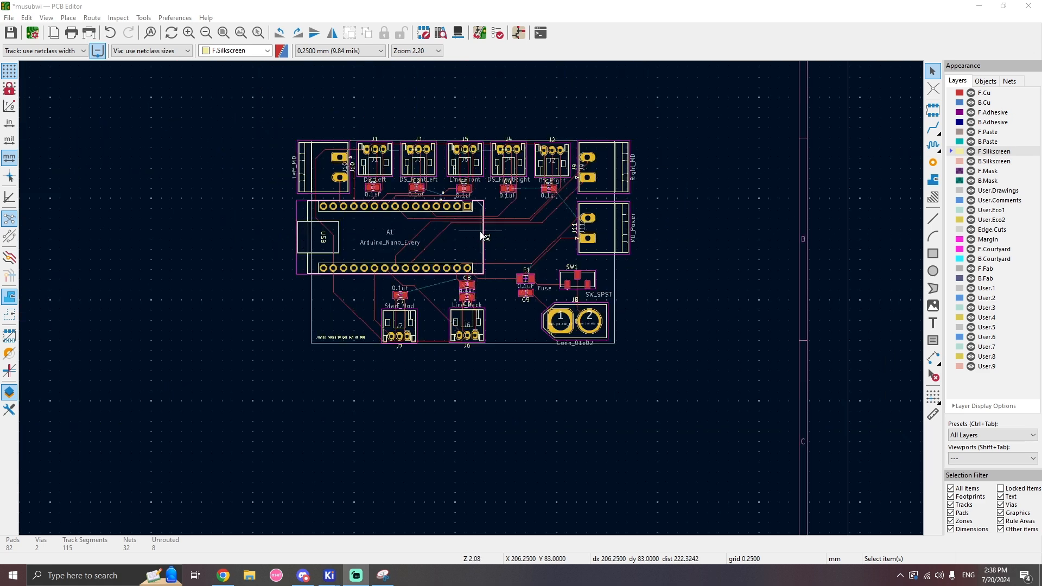
{"action": "scroll", "coordinate": [481, 234], "scroll_direction": "up", "scroll_amount": 3}
{"action": "scroll", "coordinate": [471, 314], "scroll_direction": "down", "scroll_amount": 3}
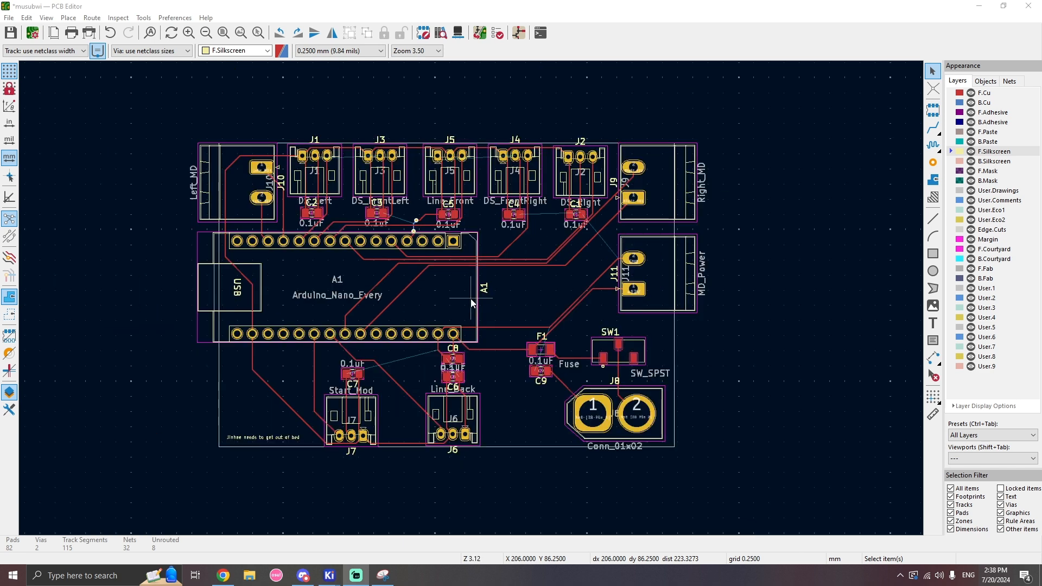
{"action": "scroll", "coordinate": [436, 301], "scroll_direction": "up", "scroll_amount": 3}
{"action": "scroll", "coordinate": [505, 313], "scroll_direction": "down", "scroll_amount": 1}
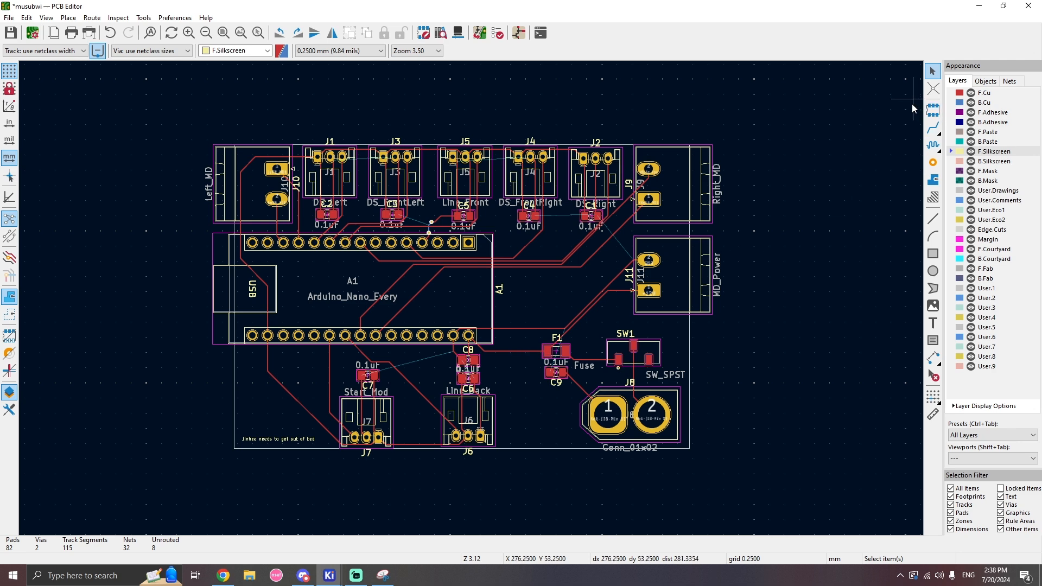
{"action": "left_click", "coordinate": [223, 575]}
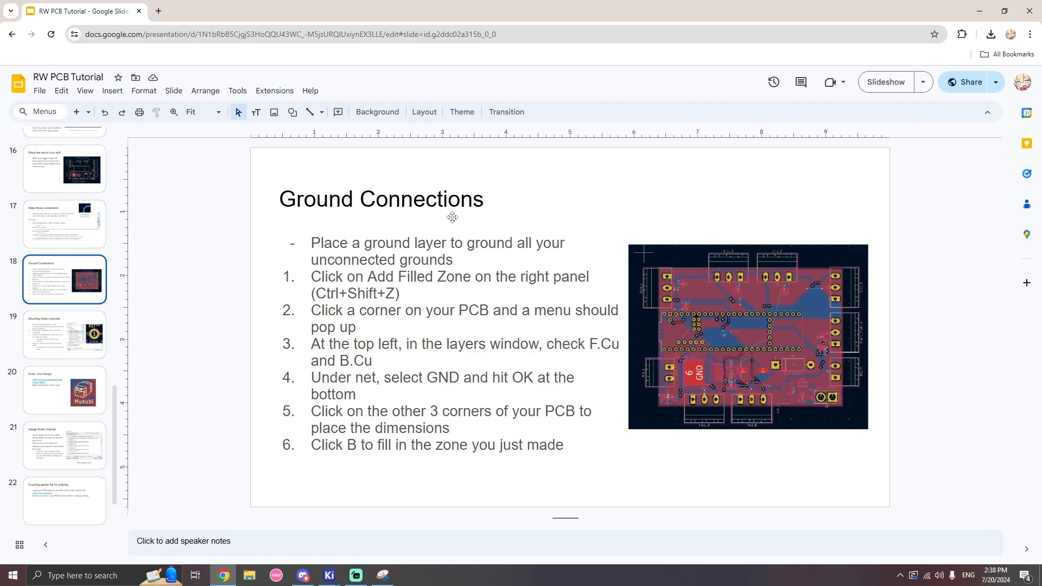
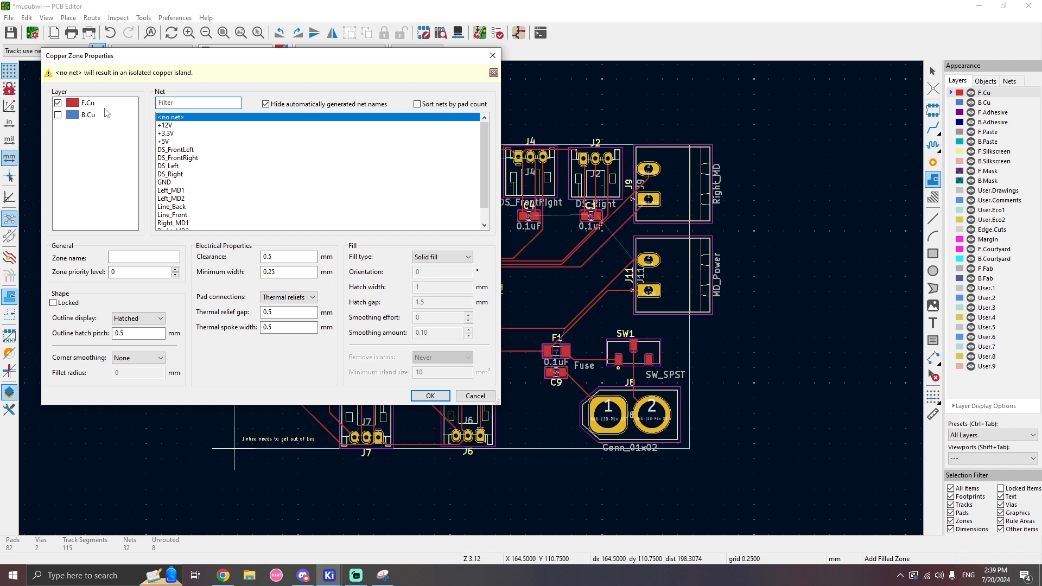
Set up the new copper zone on both F.Cu and B.Cu with GND as its net.
{"action": "left_click", "coordinate": [58, 114]}
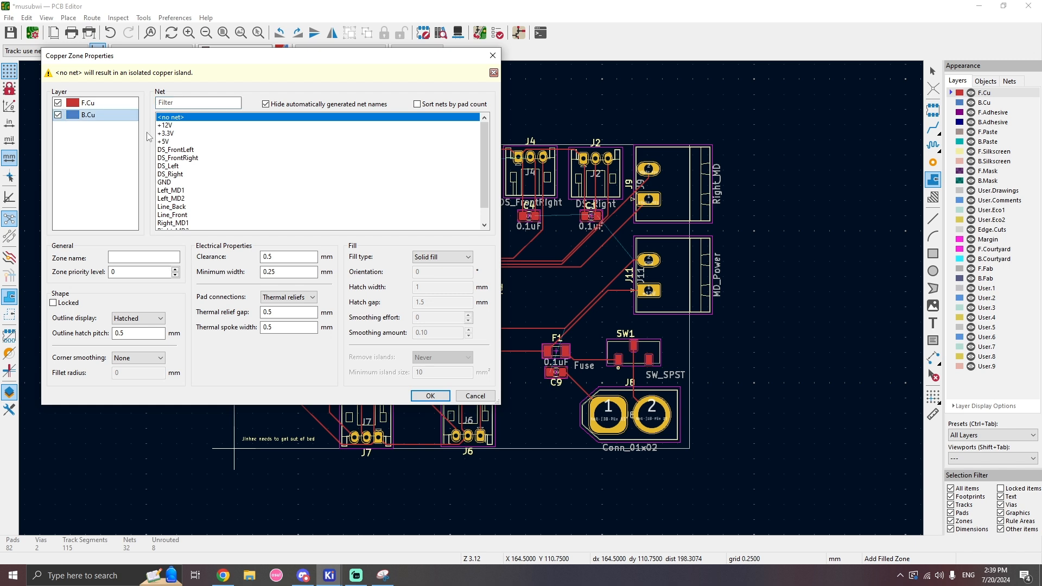
{"action": "left_click", "coordinate": [165, 182]}
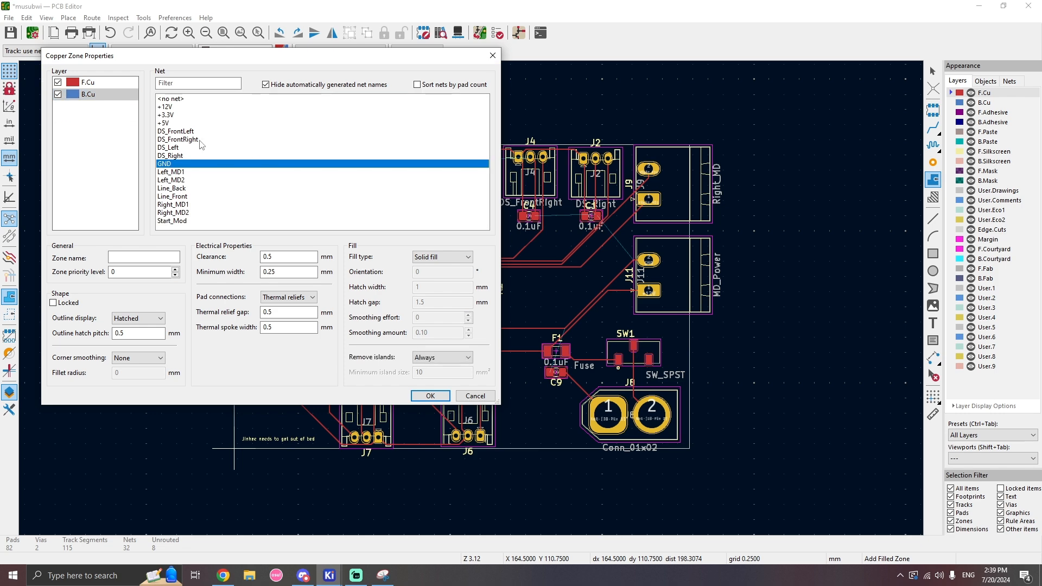
{"action": "left_click", "coordinate": [430, 396]}
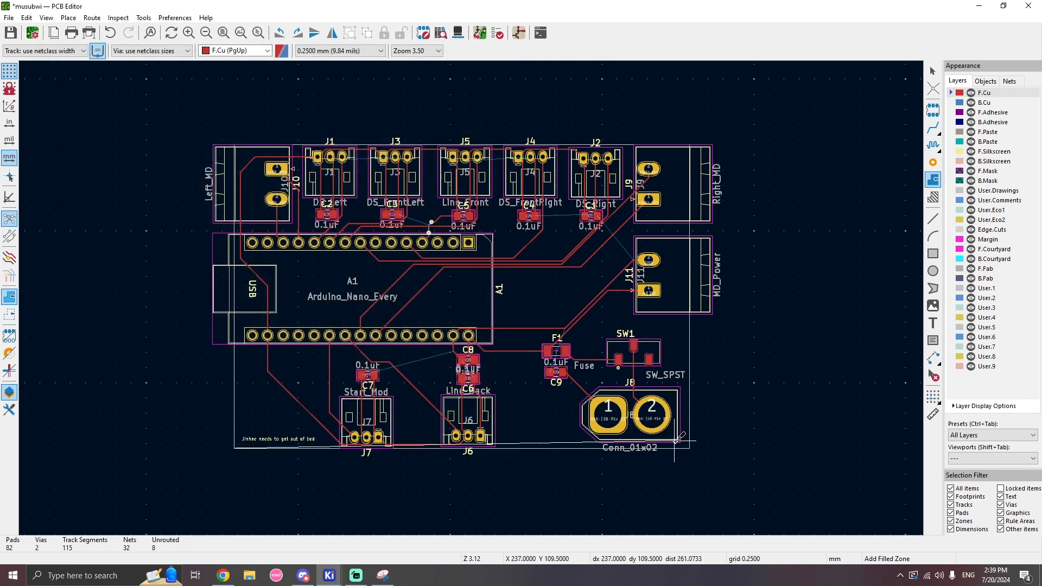
Outline the GND zone through the remaining corners of the board edge and close it at its starting corner.
{"action": "left_click", "coordinate": [689, 449]}
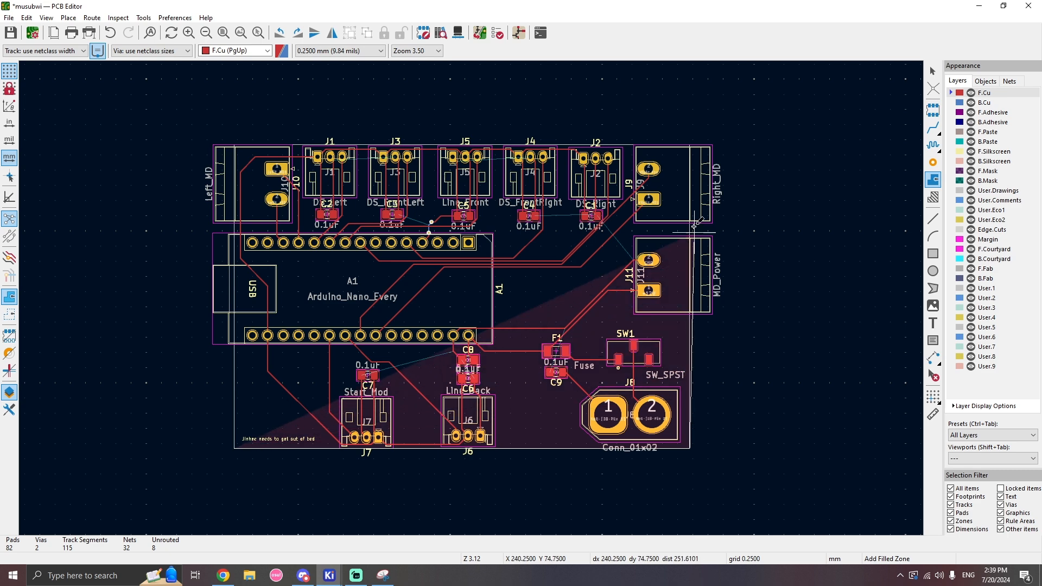
{"action": "scroll", "coordinate": [688, 147], "scroll_direction": "up", "scroll_amount": 3}
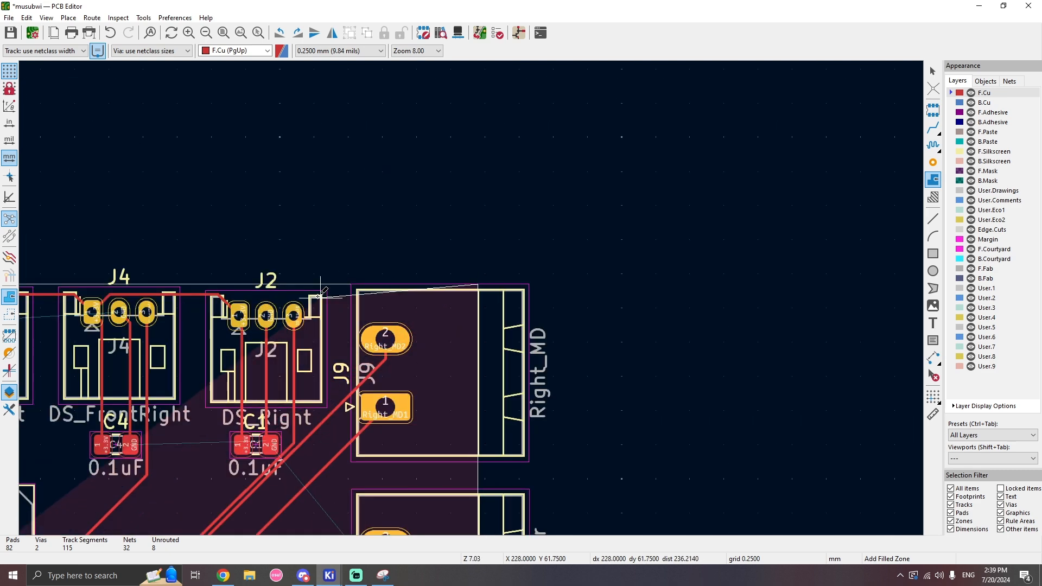
{"action": "scroll", "coordinate": [478, 282], "scroll_direction": "down", "scroll_amount": 3}
{"action": "scroll", "coordinate": [220, 295], "scroll_direction": "up", "scroll_amount": 3}
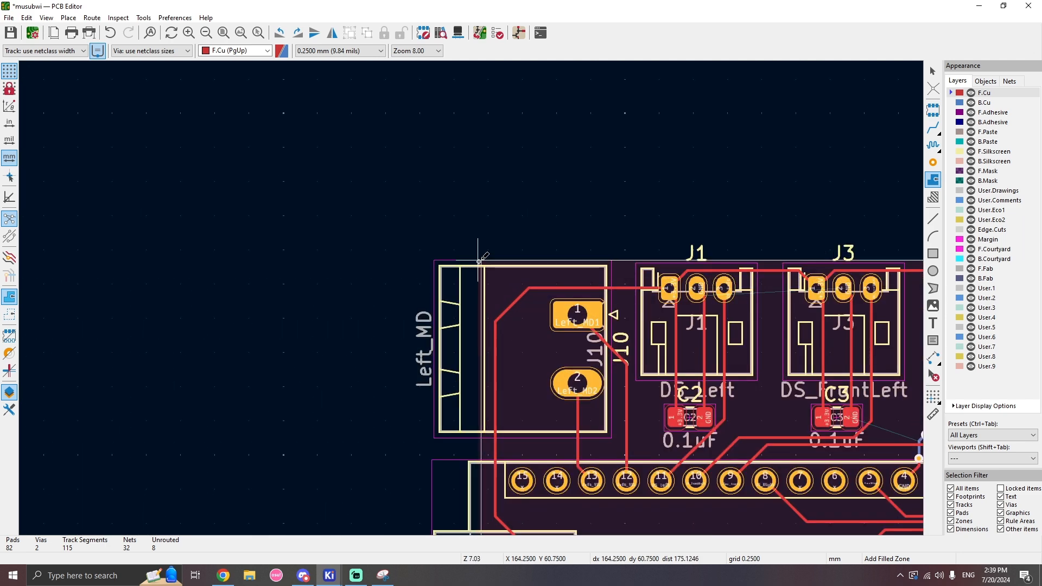
{"action": "scroll", "coordinate": [457, 298], "scroll_direction": "up", "scroll_amount": 2}
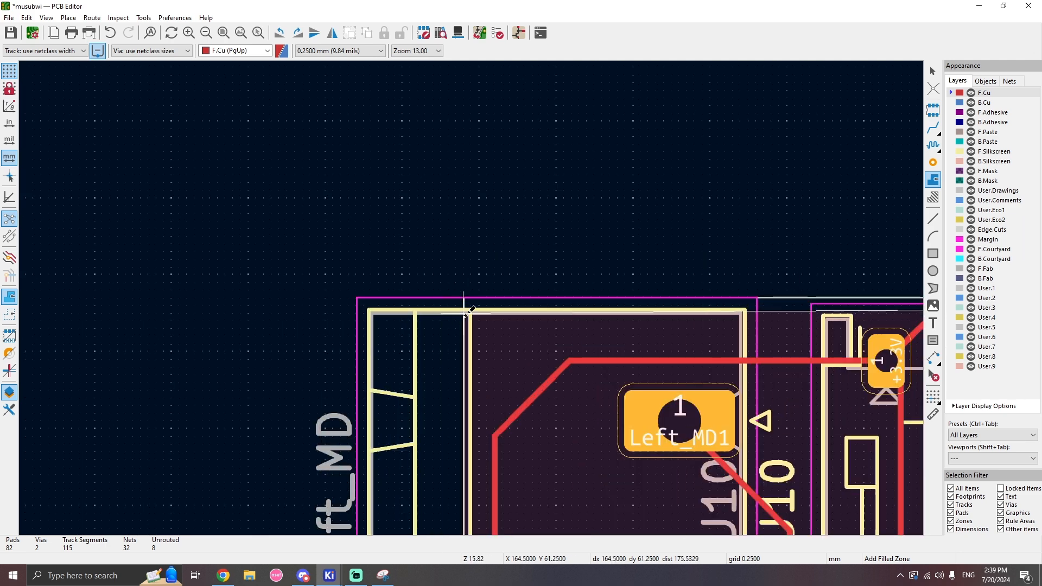
{"action": "scroll", "coordinate": [473, 299], "scroll_direction": "down", "scroll_amount": 2}
{"action": "scroll", "coordinate": [473, 299], "scroll_direction": "down", "scroll_amount": 2}
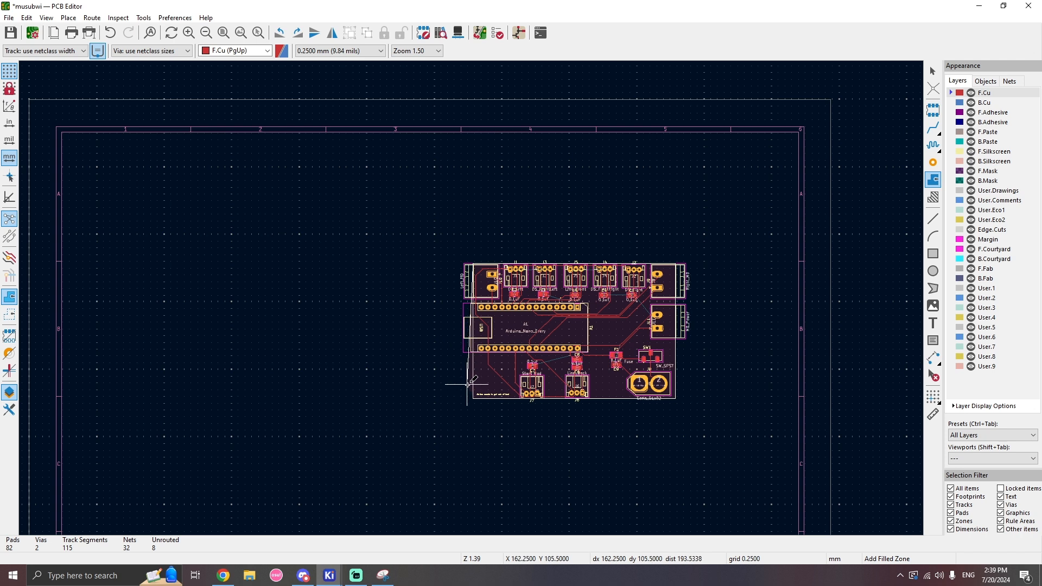
{"action": "scroll", "coordinate": [448, 298], "scroll_direction": "up", "scroll_amount": 5}
{"action": "double_click", "coordinate": [448, 298]}
{"action": "scroll", "coordinate": [449, 298], "scroll_direction": "down", "scroll_amount": 5}
{"action": "left_click", "coordinate": [933, 71]}
{"action": "left_click", "coordinate": [726, 255]}
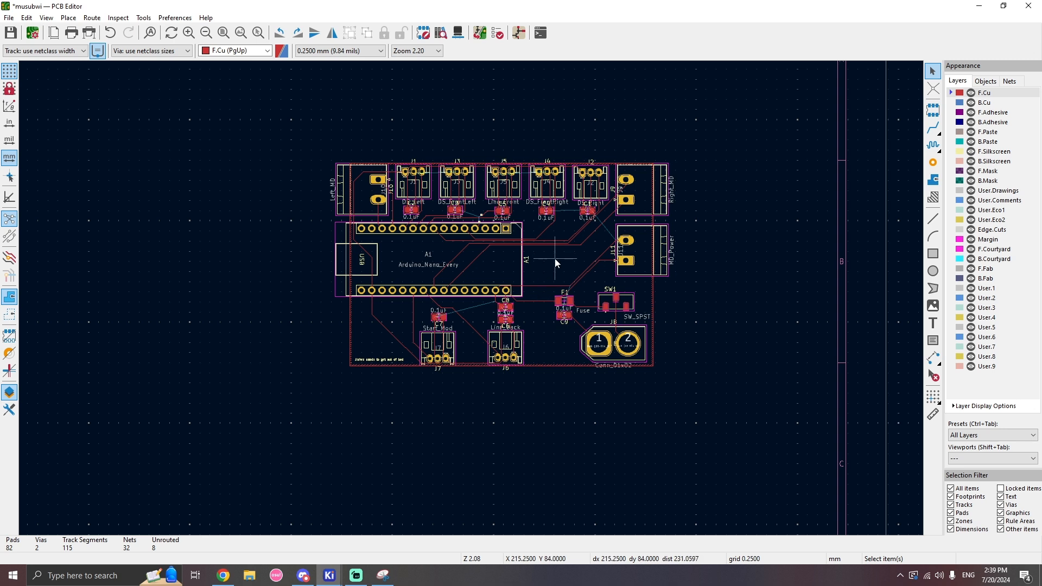
Fill the GND zone on both copper layers of the board.
{"action": "key", "text": "b"}
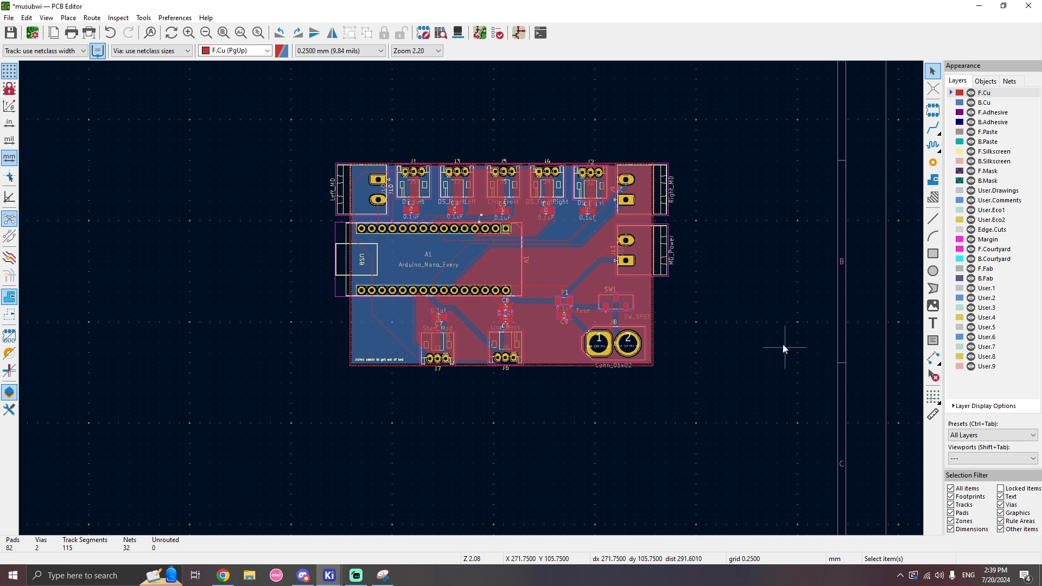
{"action": "scroll", "coordinate": [472, 299], "scroll_direction": "up", "scroll_amount": 4}
{"action": "scroll", "coordinate": [470, 294], "scroll_direction": "down", "scroll_amount": 2}
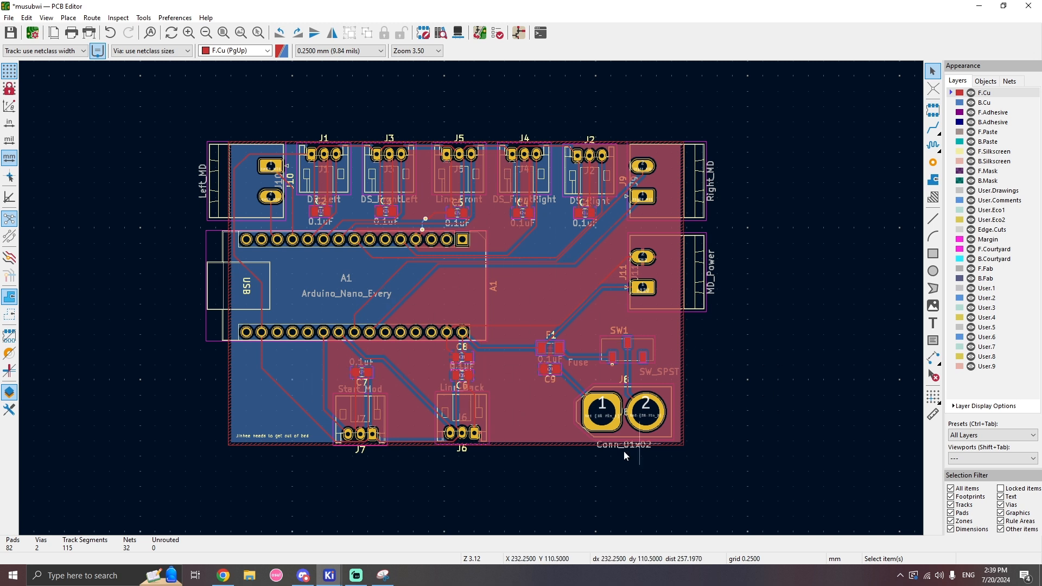
Switch to the RW PCB Tutorial presentation in Chrome and show the Mounting Holes (optional) slide.
{"action": "mouse_move", "coordinate": [230, 578]}
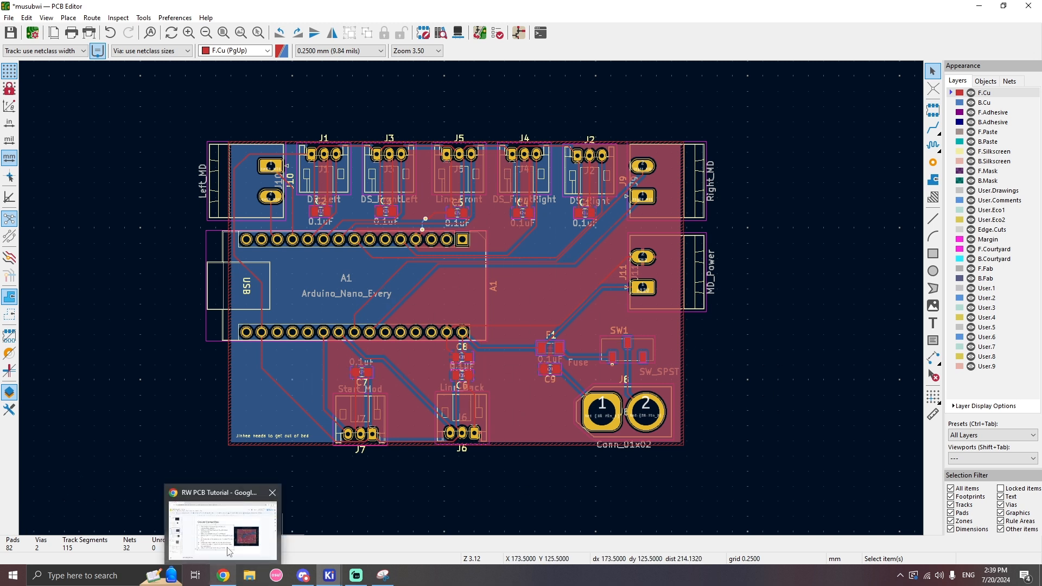
{"action": "left_click", "coordinate": [199, 513]}
{"action": "scroll", "coordinate": [232, 349], "scroll_direction": "down", "scroll_amount": 1}
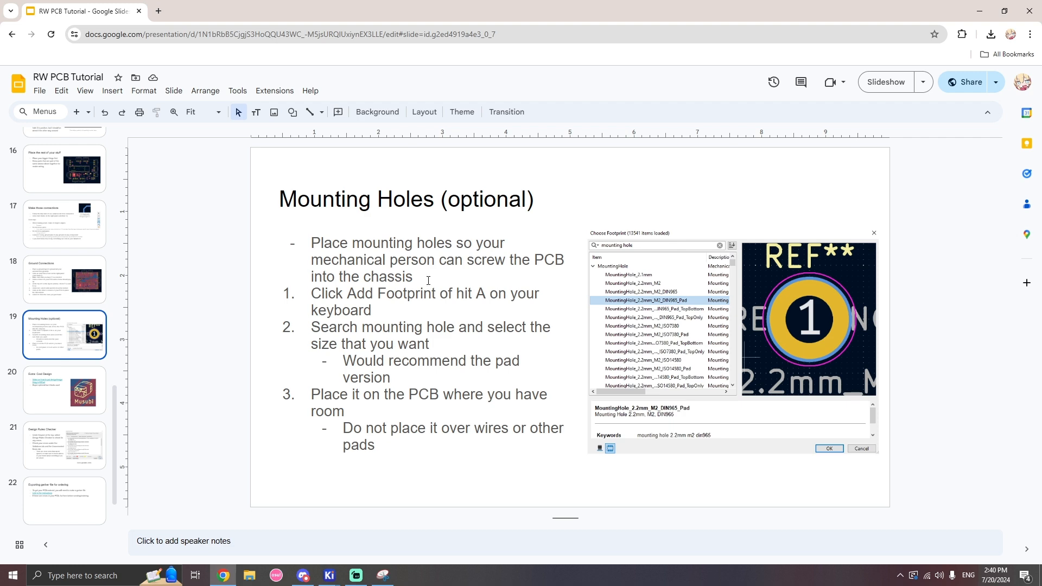
Return to the musubwi board in the PCB Editor and add the MountingHole_3mm_Pad footprint, searching for "mounting hole 3mm".
{"action": "left_click", "coordinate": [356, 575]}
{"action": "left_click", "coordinate": [329, 575]}
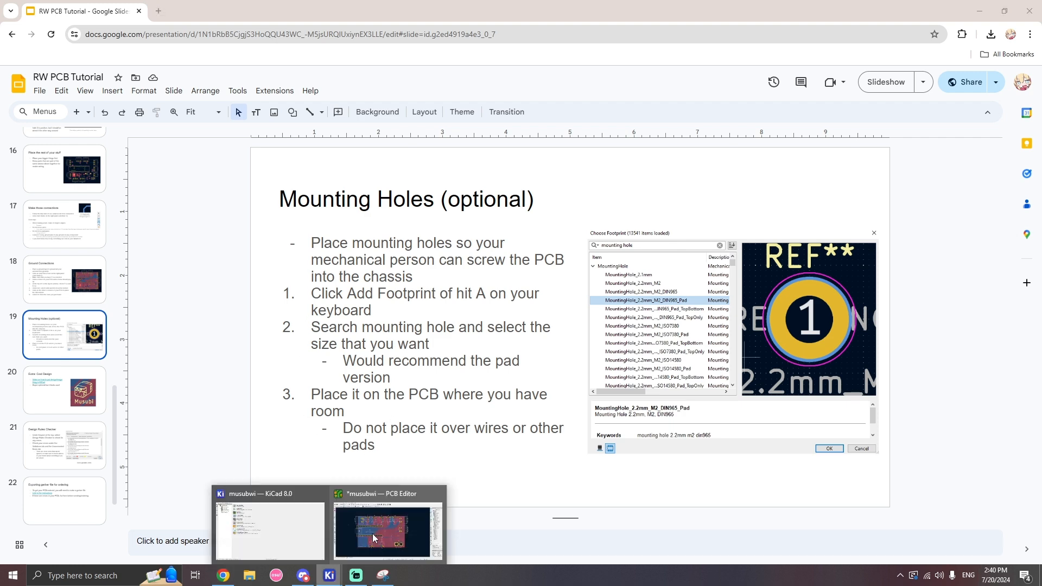
{"action": "left_click", "coordinate": [367, 539]}
{"action": "key", "text": "a"}
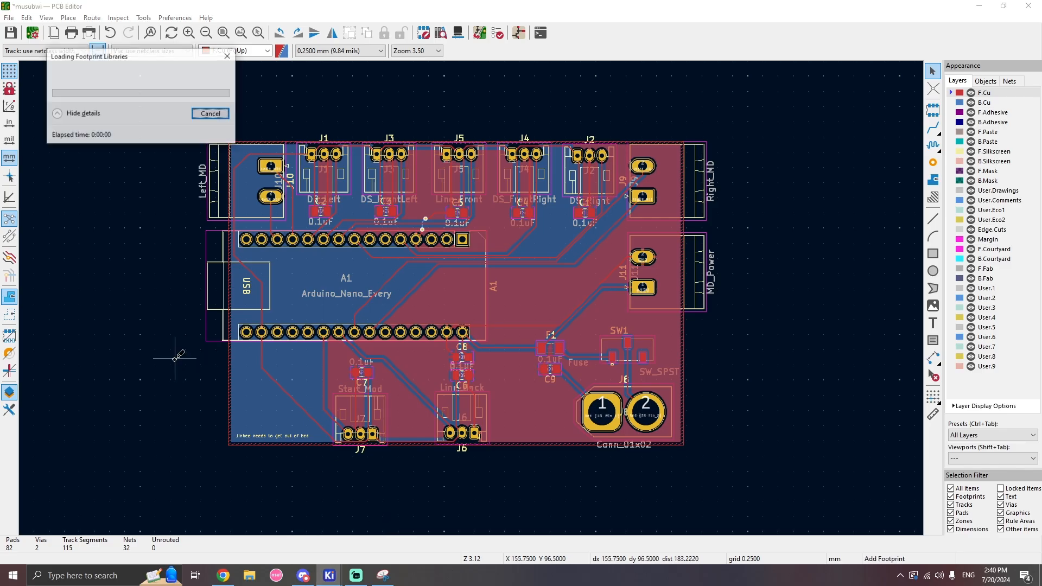
{"action": "type", "text": "mounting hole"}
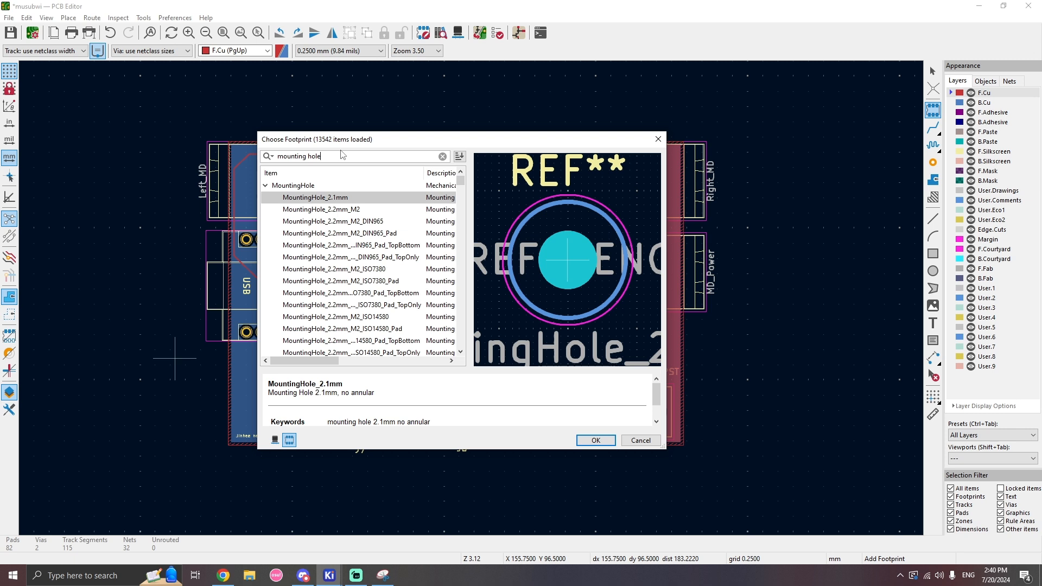
{"action": "type", "text": " 3mm"}
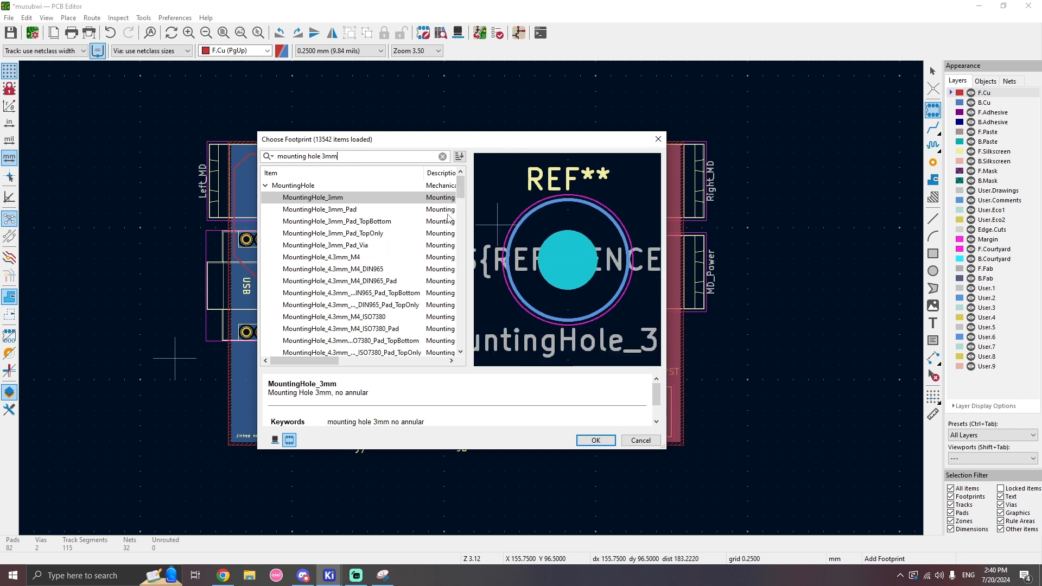
{"action": "left_click", "coordinate": [408, 212]}
{"action": "left_click", "coordinate": [595, 440]}
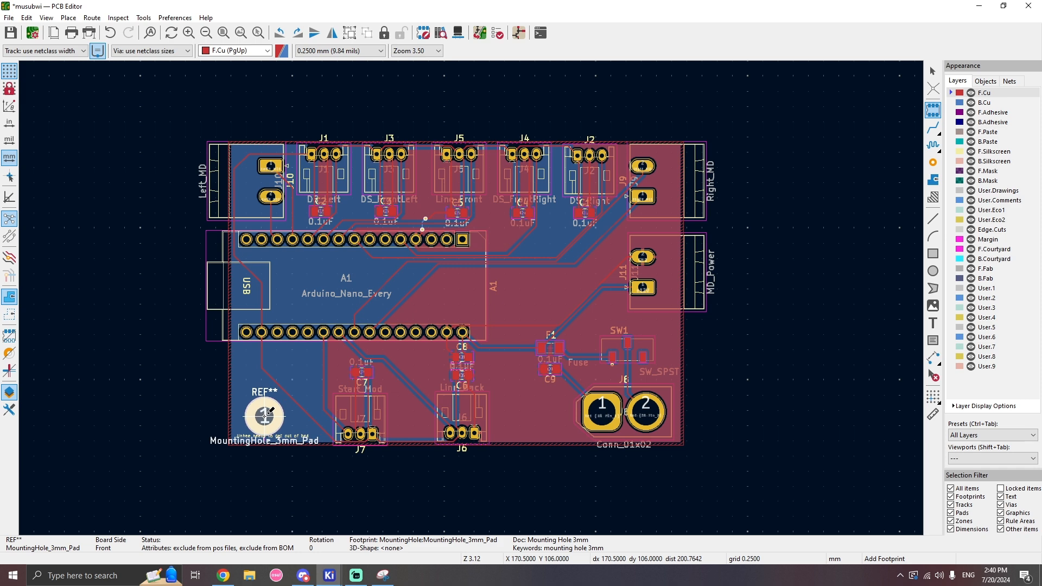
Place the 3 mm pad mounting hole in the board's lower-left corner, beside connector J7, and select it.
{"action": "scroll", "coordinate": [267, 418], "scroll_direction": "up", "scroll_amount": 2}
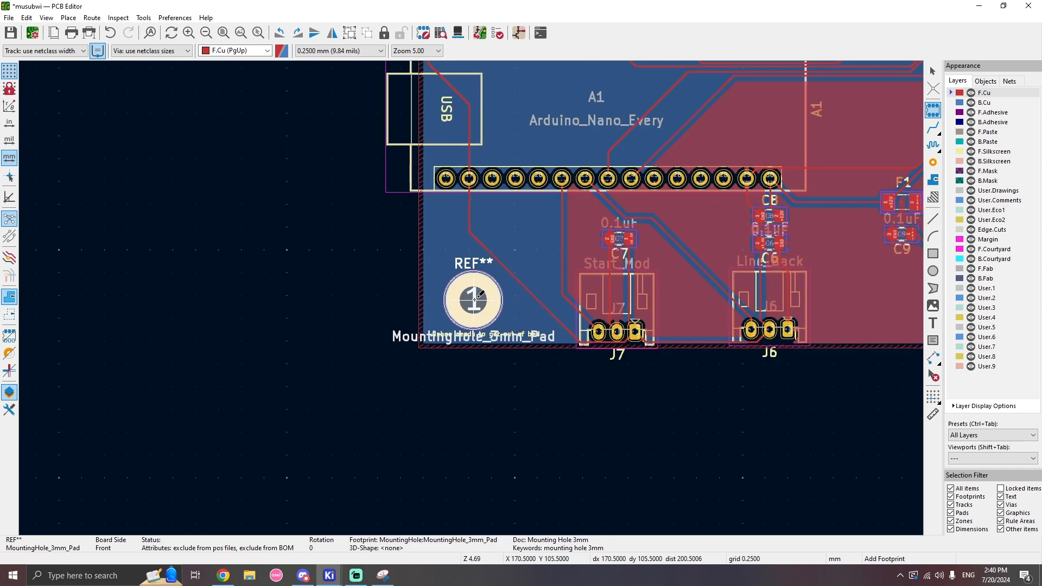
{"action": "left_click", "coordinate": [475, 299]}
{"action": "scroll", "coordinate": [474, 299], "scroll_direction": "down", "scroll_amount": 2}
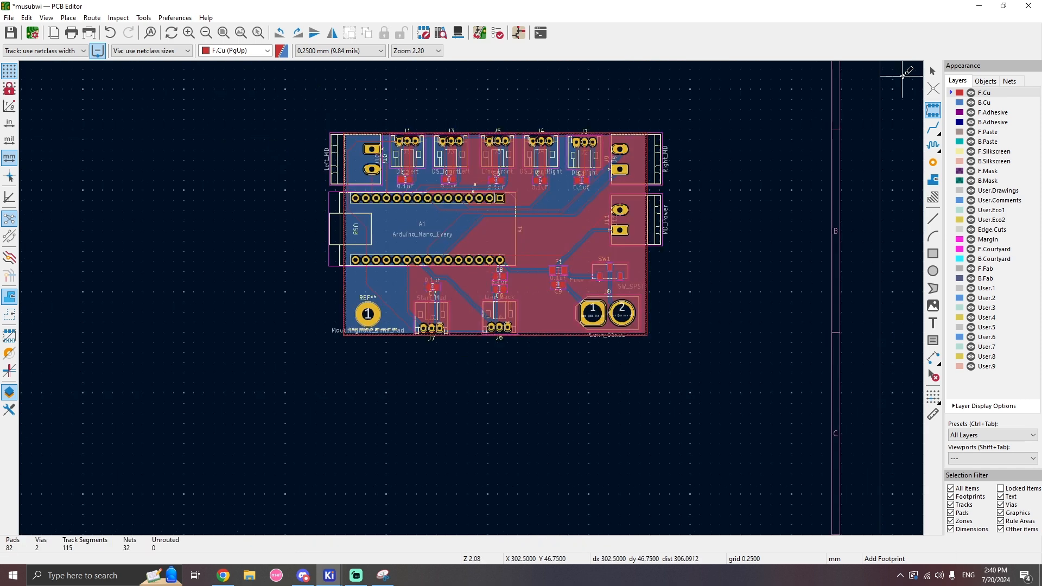
{"action": "left_click", "coordinate": [933, 71]}
{"action": "left_click", "coordinate": [369, 313]}
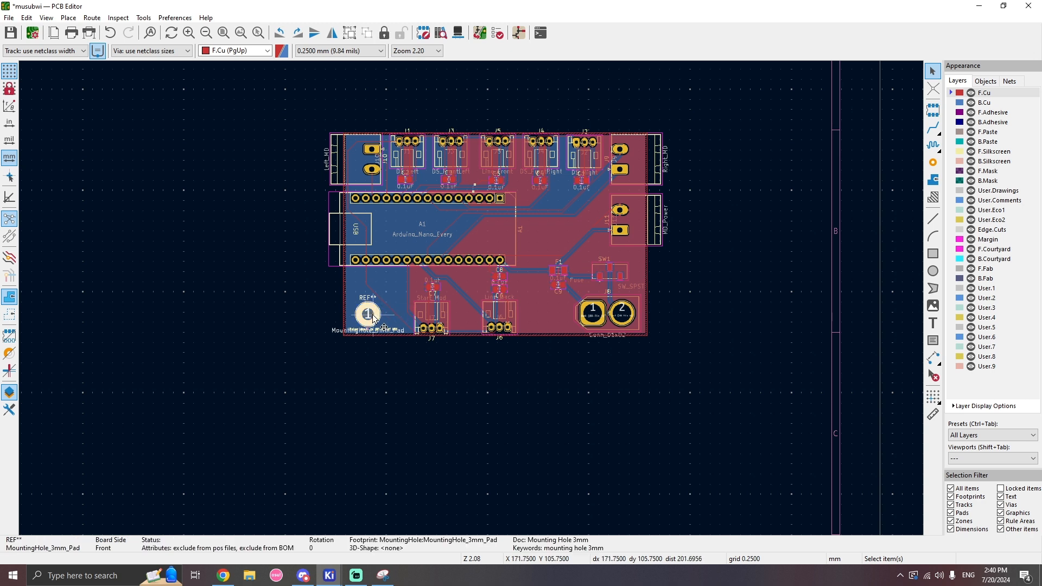
Duplicate the 3 mm pad mounting hole and place the copy between the Arduino A1 outline and connector J11, above fuse F1.
{"action": "key", "text": "ctrl+c"}
{"action": "key", "text": "ctrl+v"}
{"action": "scroll", "coordinate": [562, 230], "scroll_direction": "up", "scroll_amount": 3}
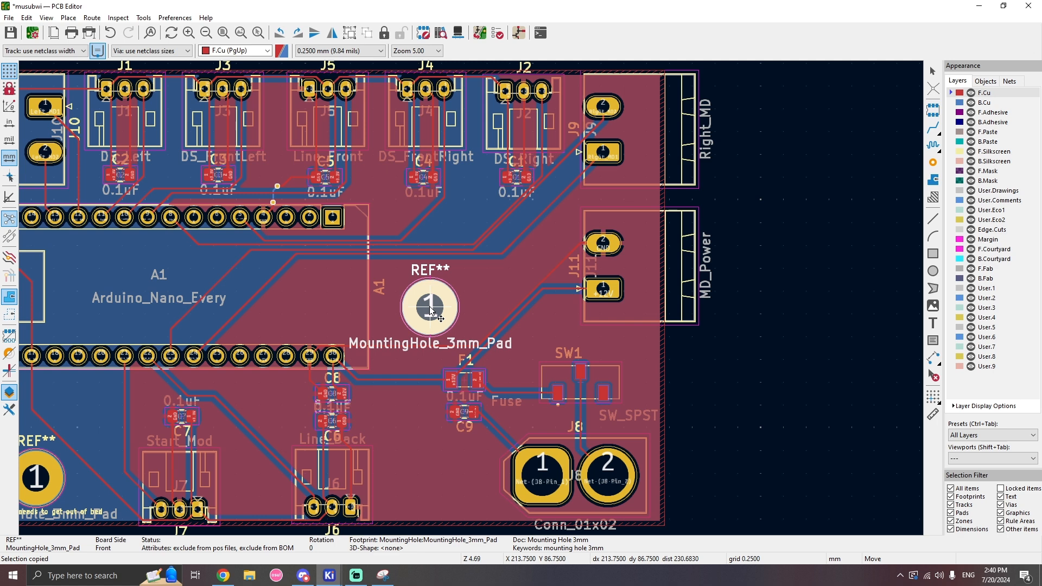
{"action": "left_click", "coordinate": [429, 309]}
{"action": "left_click", "coordinate": [767, 391]}
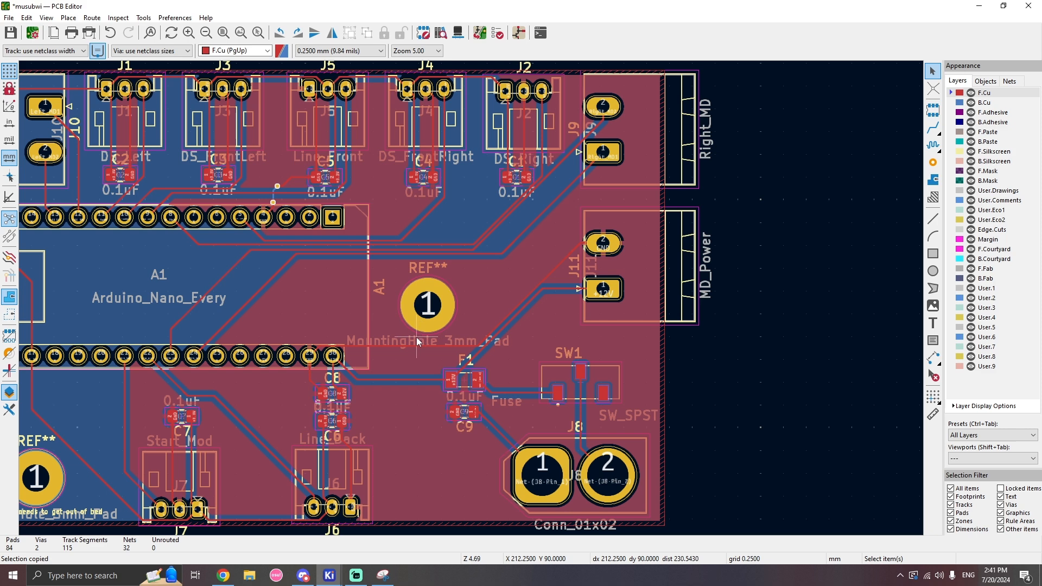
{"action": "scroll", "coordinate": [374, 332], "scroll_direction": "down", "scroll_amount": 2}
{"action": "scroll", "coordinate": [450, 283], "scroll_direction": "up", "scroll_amount": 2}
{"action": "scroll", "coordinate": [471, 298], "scroll_direction": "down", "scroll_amount": 2}
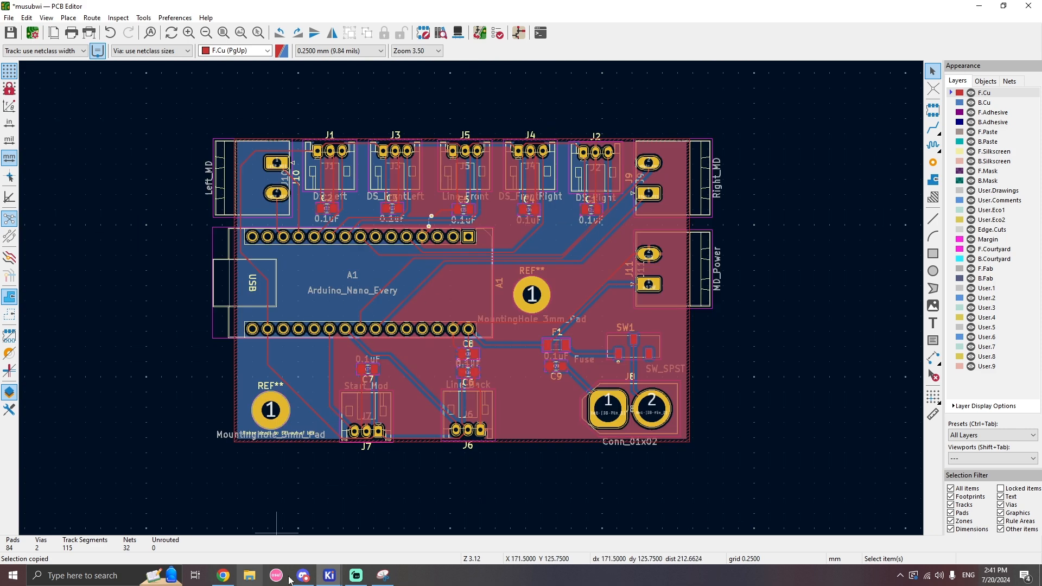
Switch to the RW PCB Tutorial presentation in Chrome and view the Extra: Cool Design slide with its video link.
{"action": "left_click", "coordinate": [223, 575]}
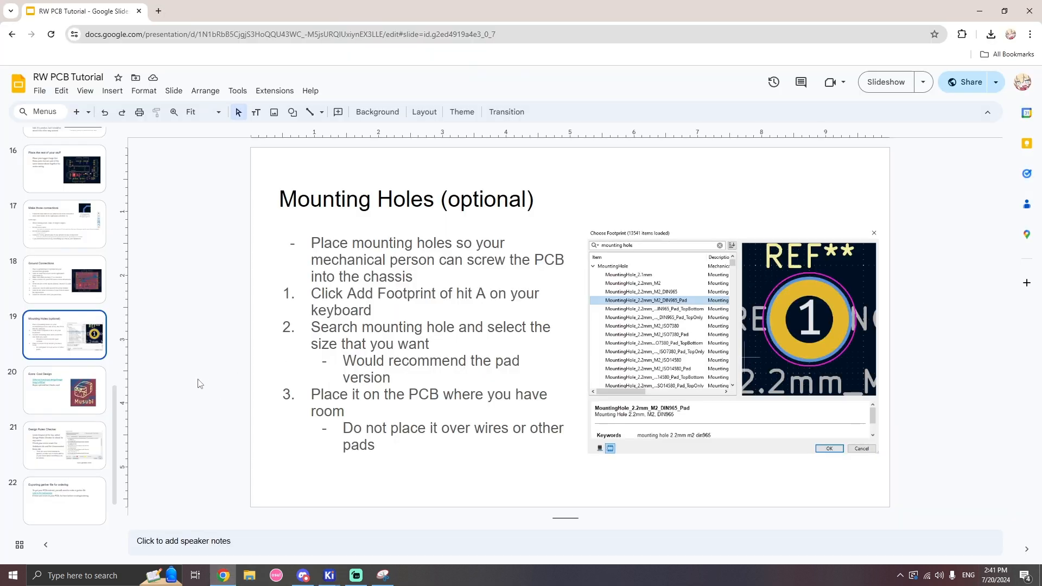
{"action": "left_click", "coordinate": [95, 404]}
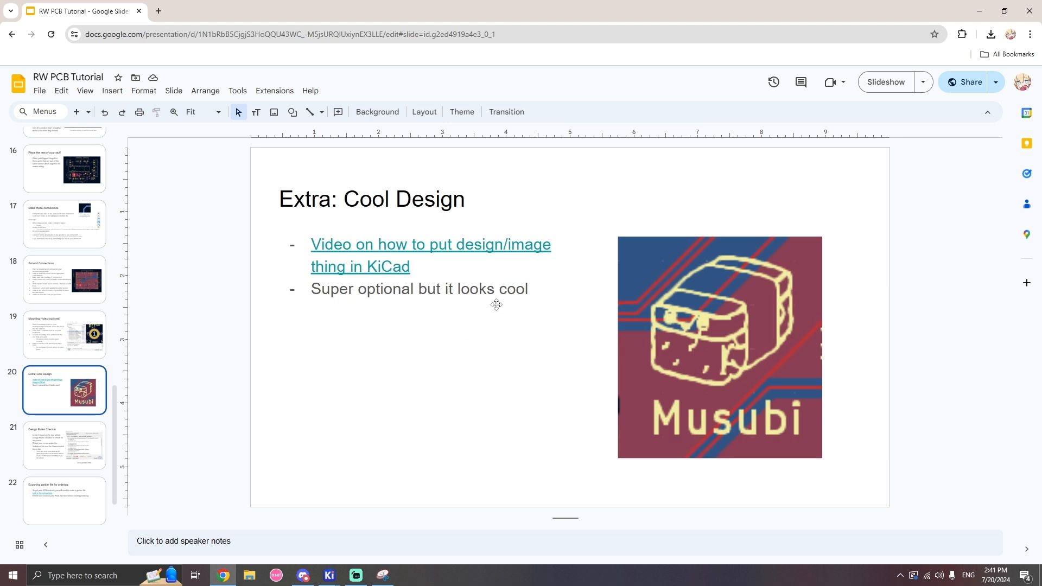
{"action": "left_click", "coordinate": [491, 254]}
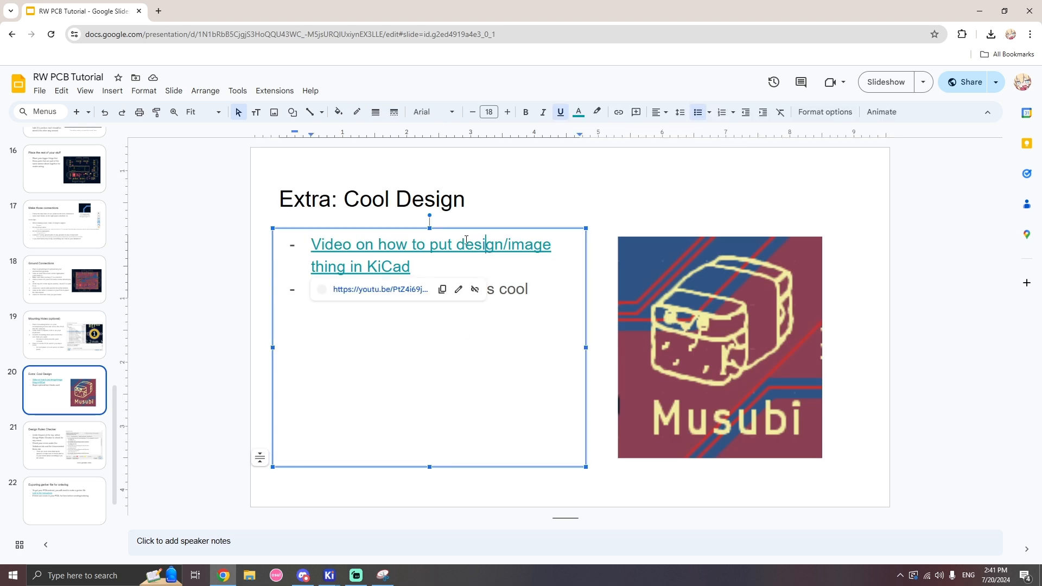
{"action": "left_click", "coordinate": [227, 341]}
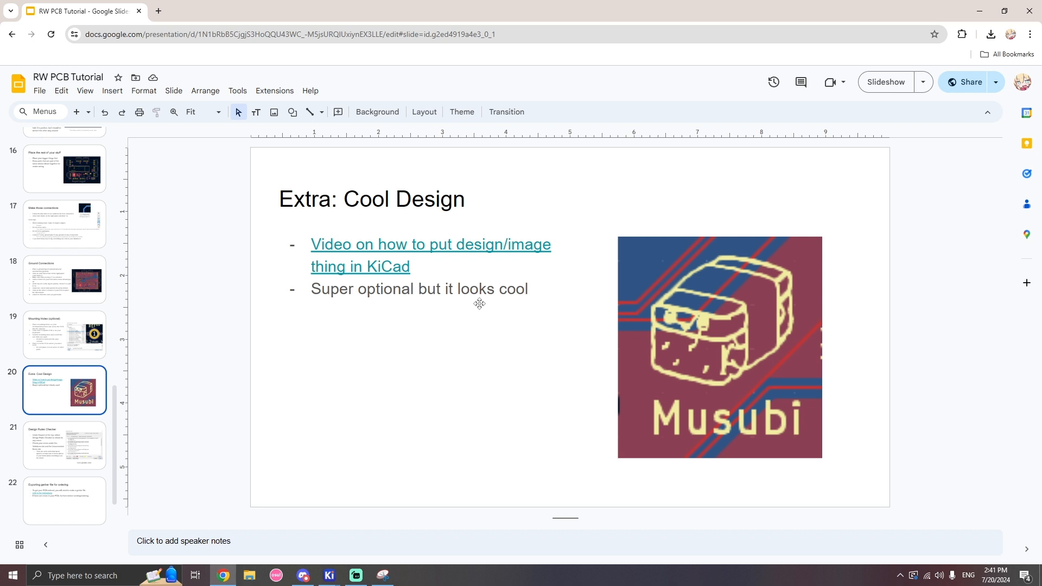
Return to the musubwi board in the PCB Editor and open the vector graphics import.
{"action": "mouse_move", "coordinate": [329, 575]}
{"action": "left_click", "coordinate": [389, 529]}
{"action": "left_click", "coordinate": [8, 18]}
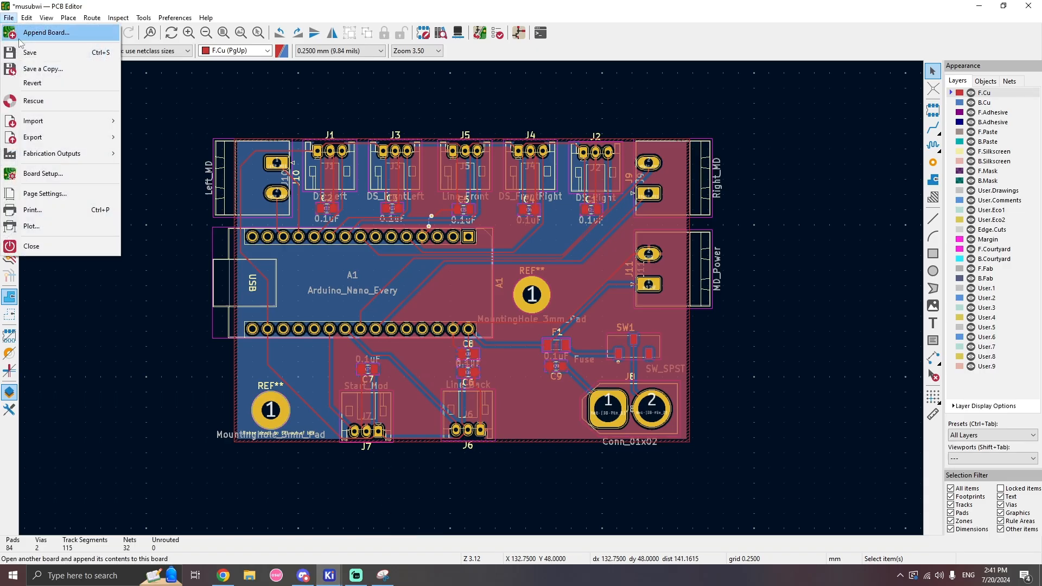
{"action": "mouse_move", "coordinate": [39, 120]}
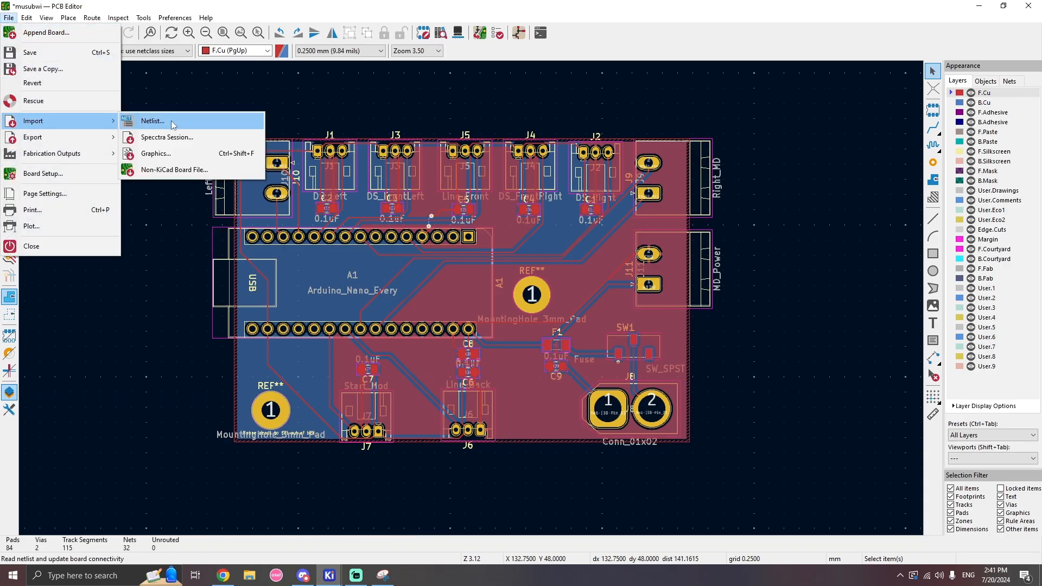
{"action": "left_click", "coordinate": [157, 153]}
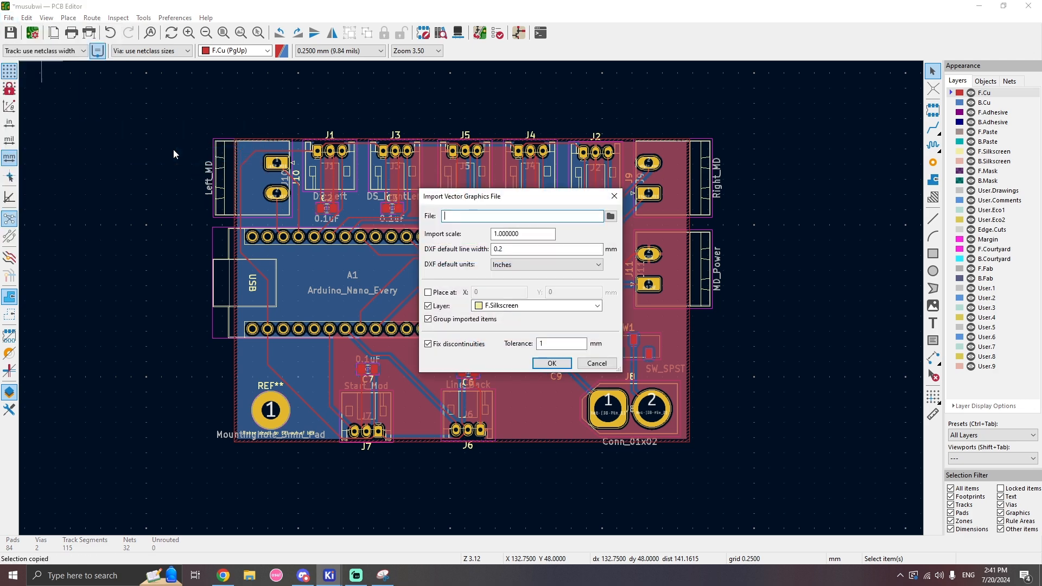
Import musubi logo3.dxf from the Robotics folder in Downloads onto F.Silkscreen as grouped items at scale 1.
{"action": "left_click", "coordinate": [610, 217]}
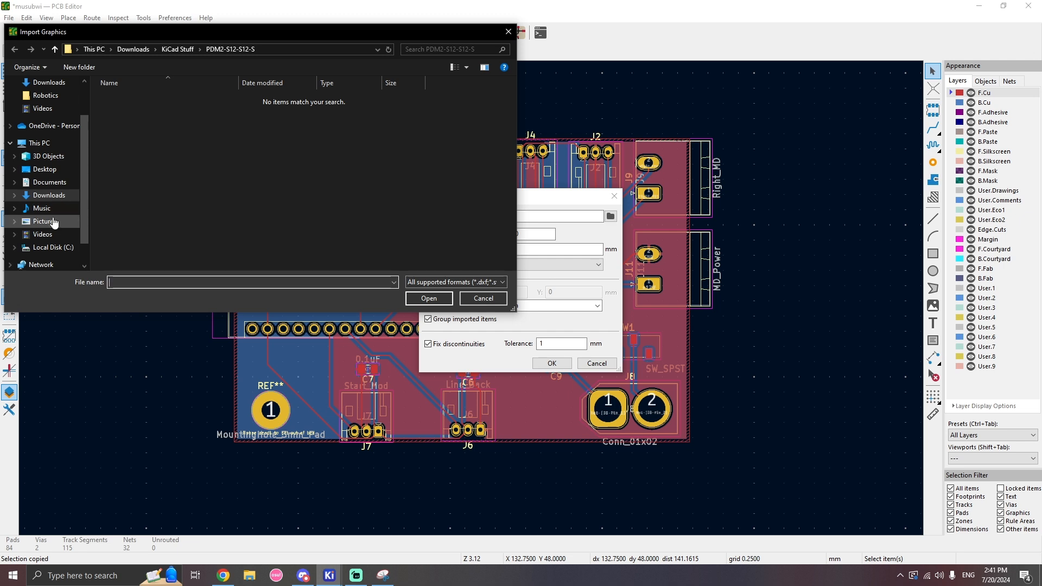
{"action": "left_click", "coordinate": [48, 195]}
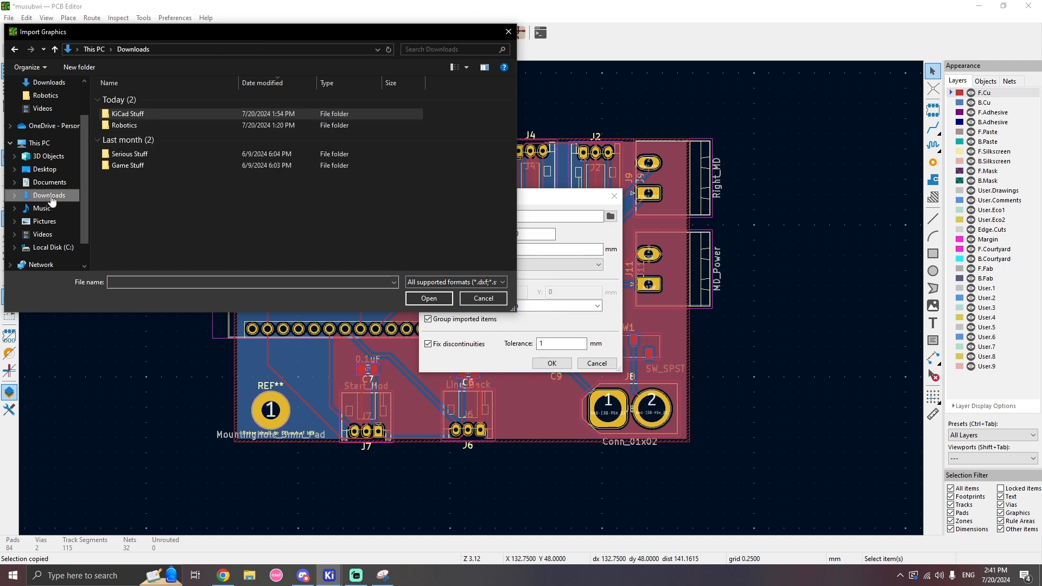
{"action": "double_click", "coordinate": [138, 123]}
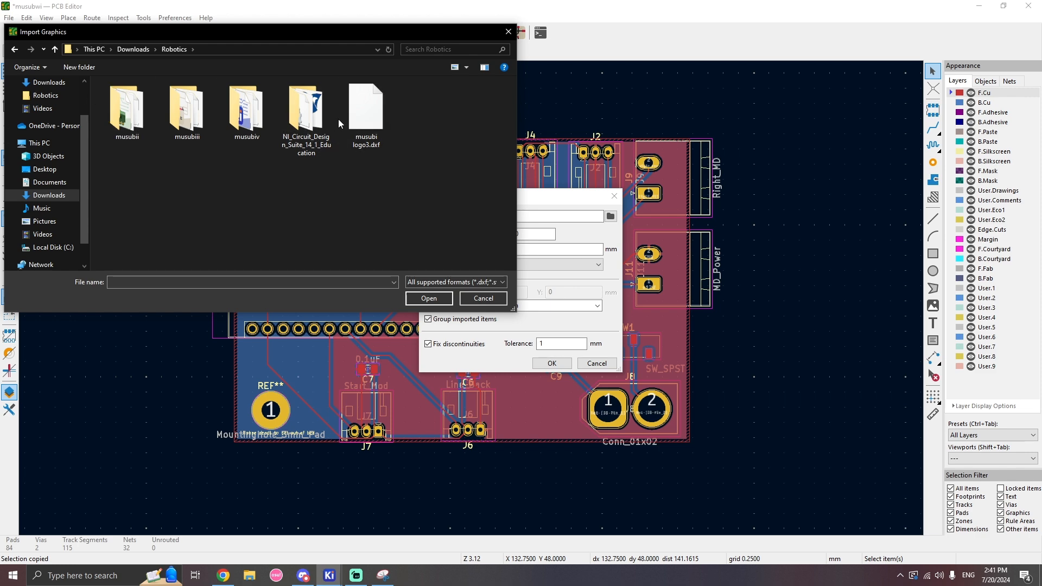
{"action": "left_click", "coordinate": [367, 115]}
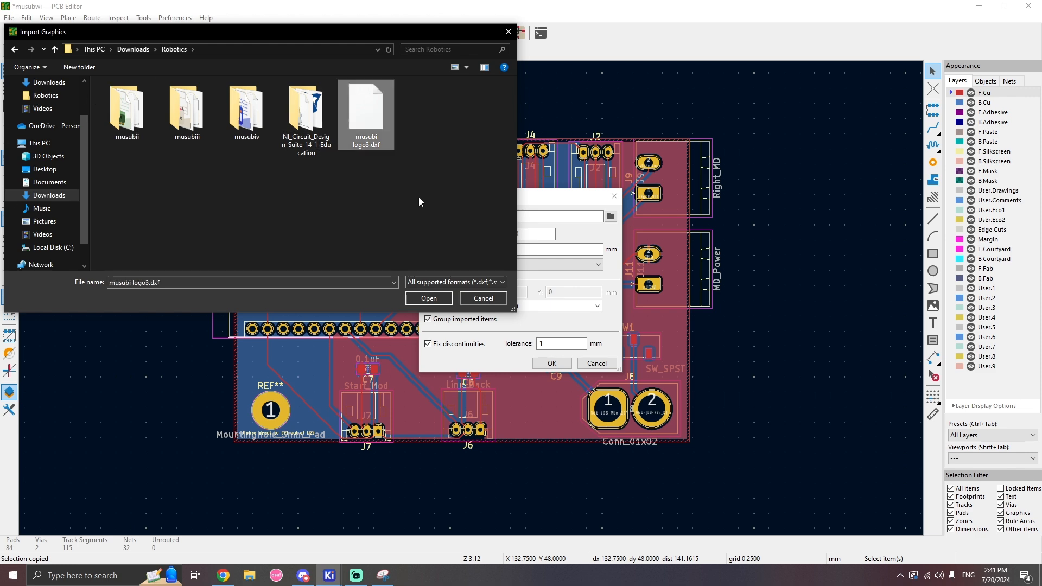
{"action": "left_click", "coordinate": [437, 298]}
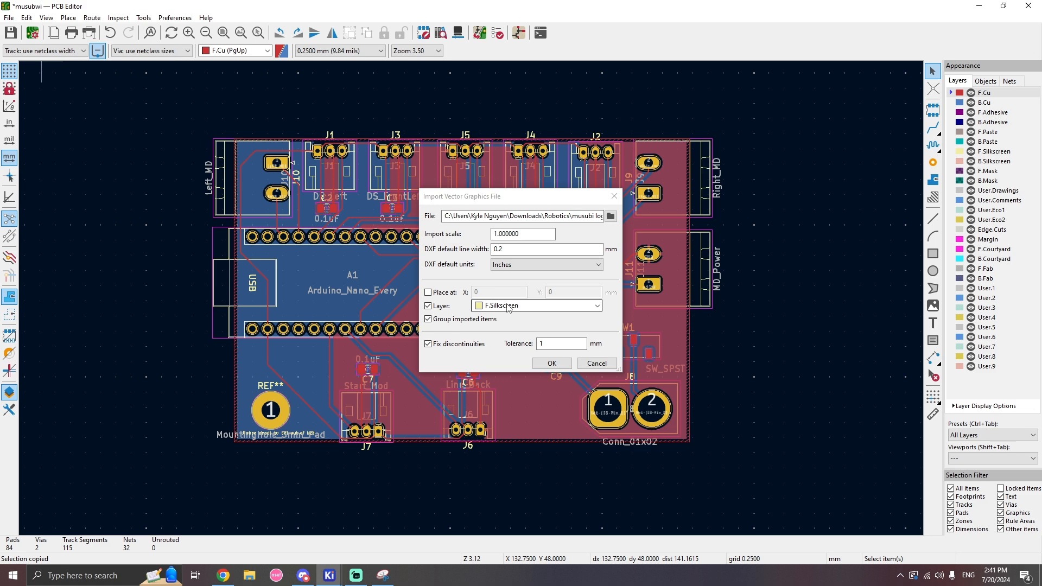
{"action": "left_click", "coordinate": [551, 363]}
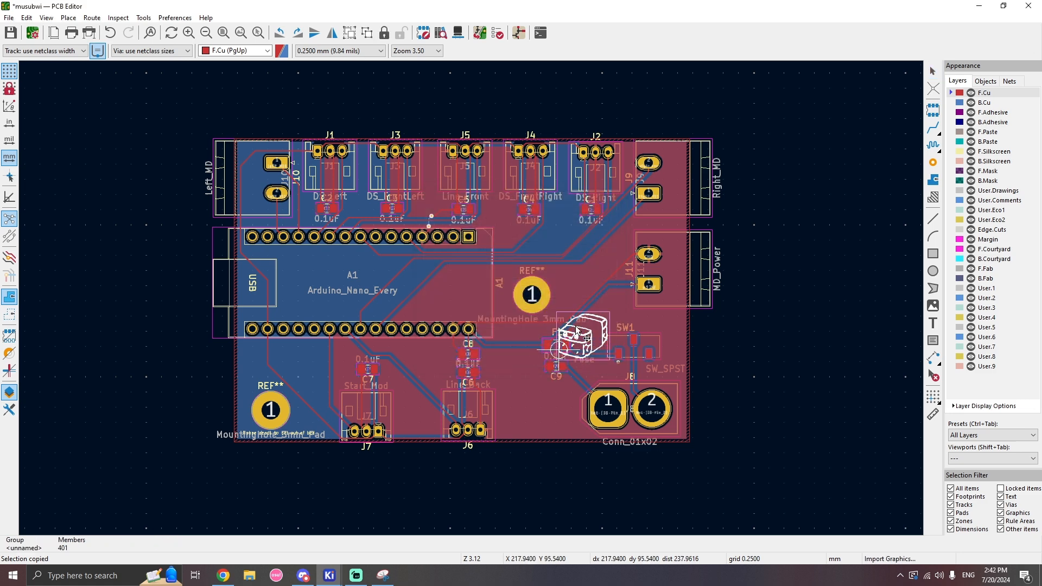
Place the imported musubi logo between the second mounting hole and connector J11.
{"action": "scroll", "coordinate": [558, 299], "scroll_direction": "up", "scroll_amount": 3}
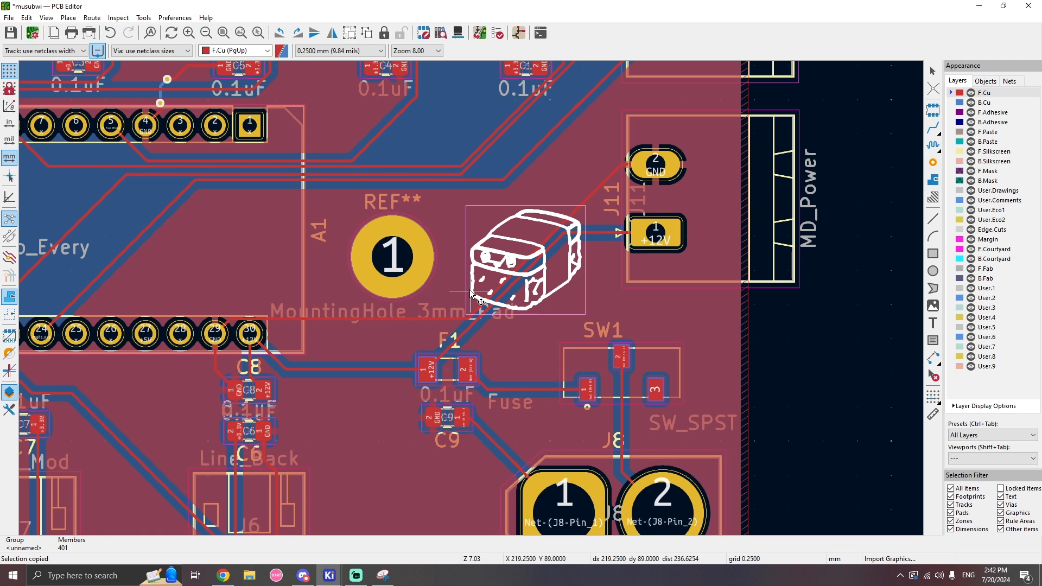
{"action": "left_click", "coordinate": [470, 283]}
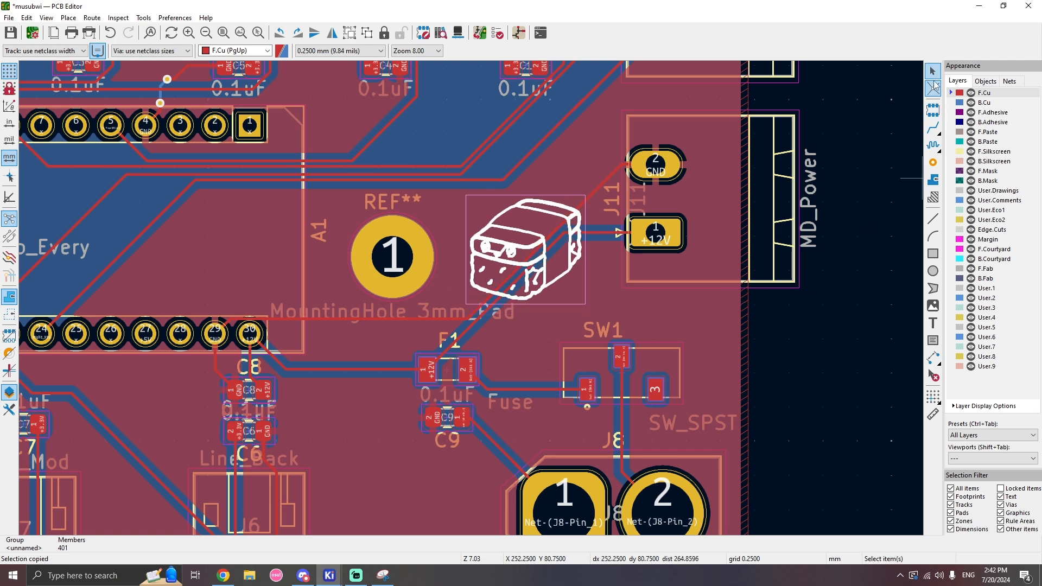
{"action": "key", "text": "Escape"}
{"action": "scroll", "coordinate": [268, 263], "scroll_direction": "down", "scroll_amount": 3}
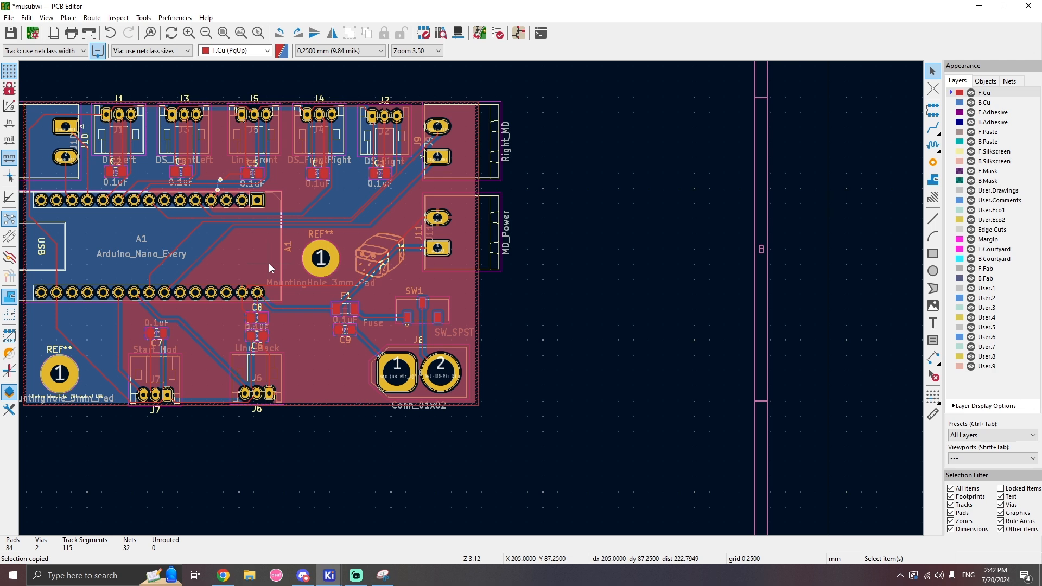
{"action": "scroll", "coordinate": [268, 263], "scroll_direction": "down", "scroll_amount": 1}
{"action": "scroll", "coordinate": [470, 298], "scroll_direction": "up", "scroll_amount": 2}
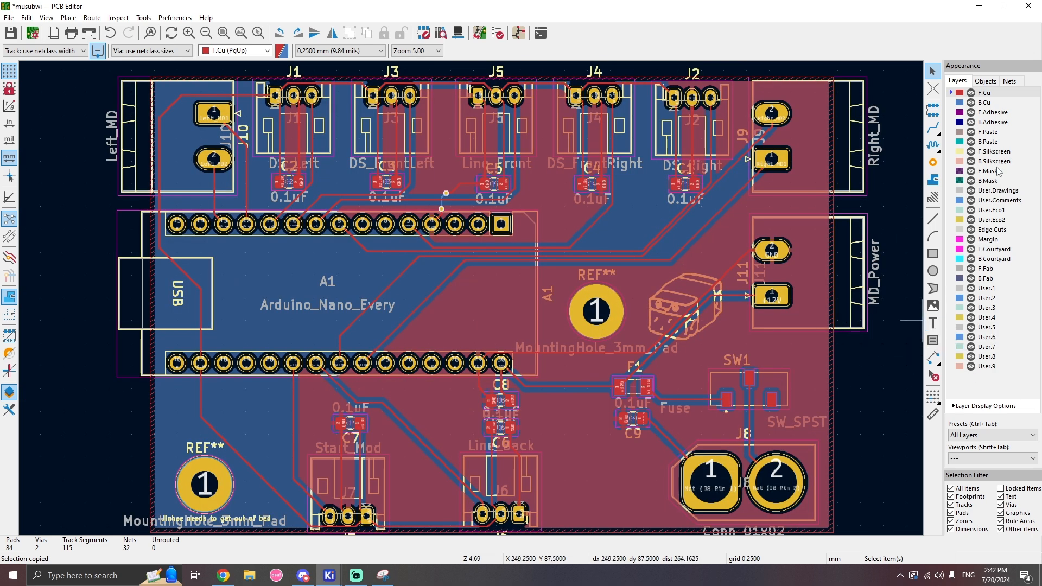
Add the text "i need help" on the F.Silkscreen layer just below the musubi logo.
{"action": "left_click", "coordinate": [1001, 152]}
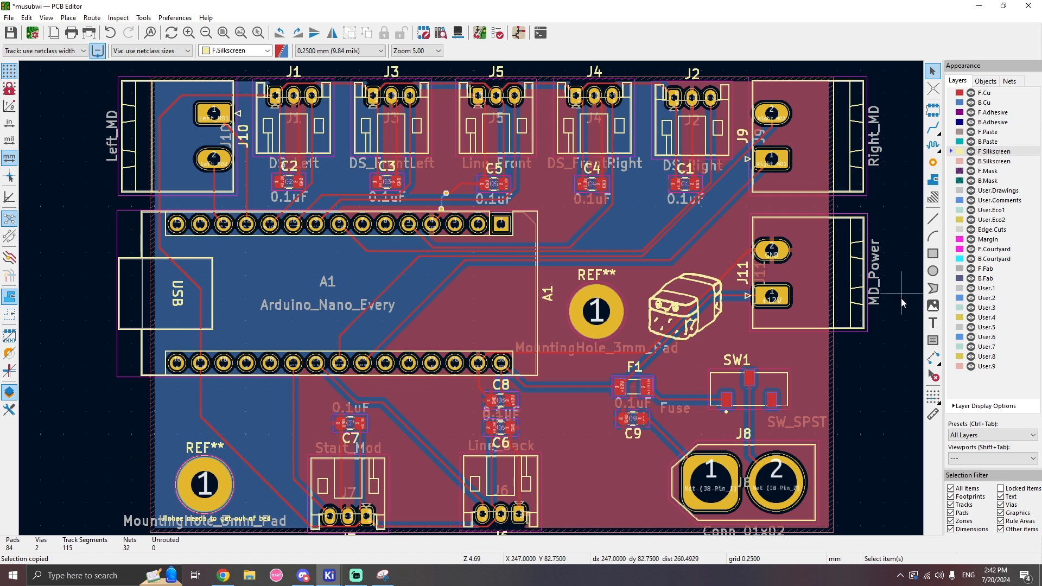
{"action": "left_click", "coordinate": [932, 323]}
{"action": "left_click", "coordinate": [715, 347]}
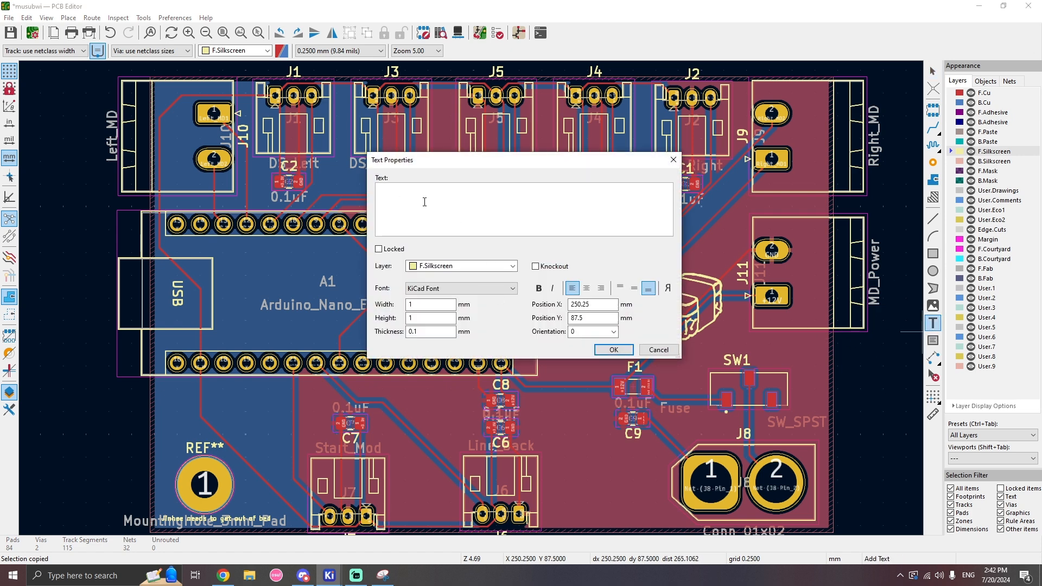
{"action": "type", "text": "i need help"}
{"action": "left_click", "coordinate": [604, 350]}
{"action": "left_click", "coordinate": [650, 354]}
{"action": "left_click", "coordinate": [68, 299]}
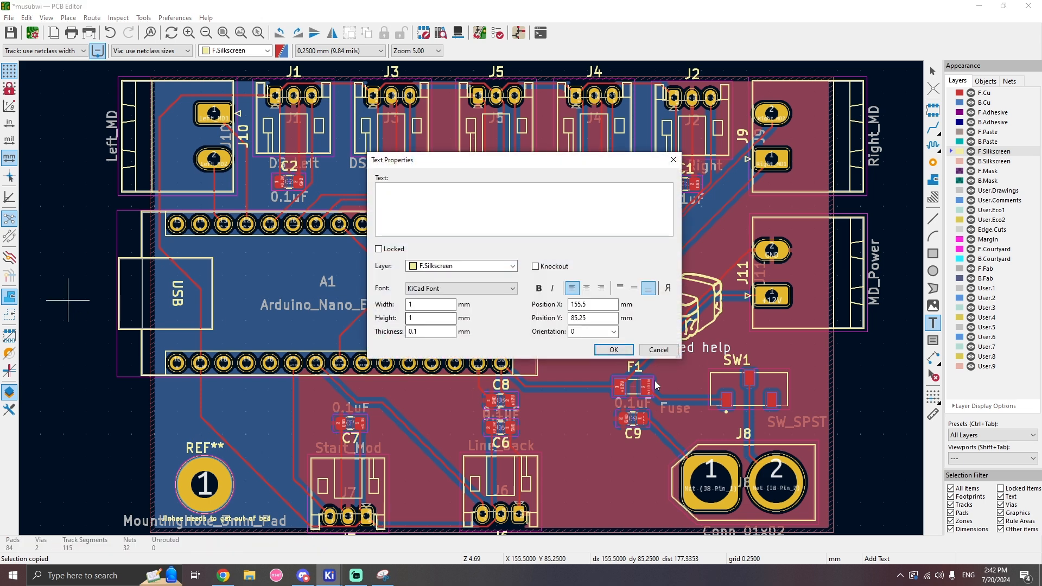
{"action": "left_click", "coordinate": [659, 350]}
{"action": "key", "text": "Escape"}
{"action": "scroll", "coordinate": [190, 306], "scroll_direction": "down", "scroll_amount": 2}
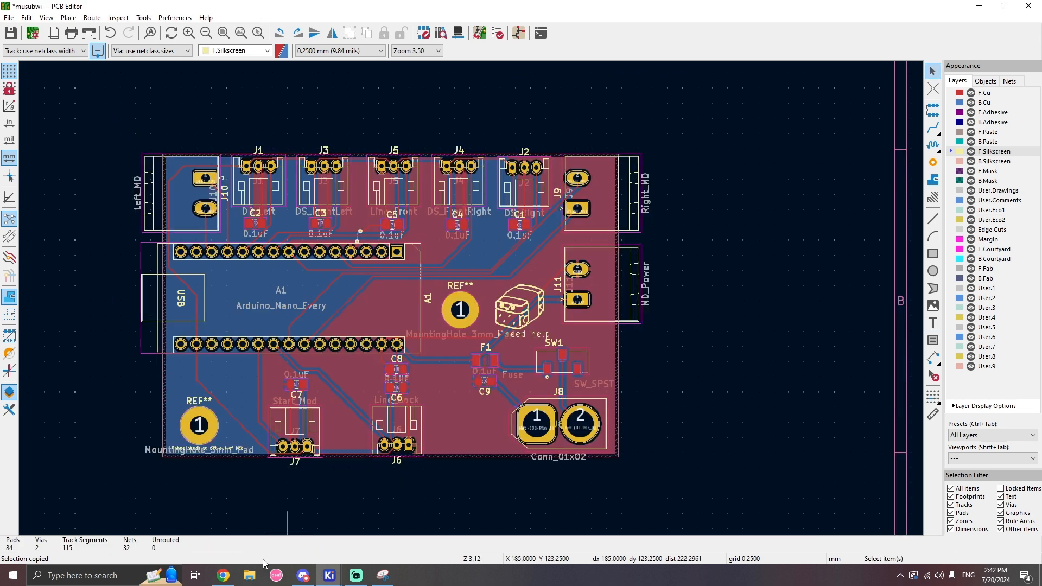
Switch to the RW PCB Tutorial presentation in Chrome and show the Design Rules Checker slide.
{"action": "left_click", "coordinate": [223, 575]}
{"action": "scroll", "coordinate": [85, 394], "scroll_direction": "down", "scroll_amount": 1}
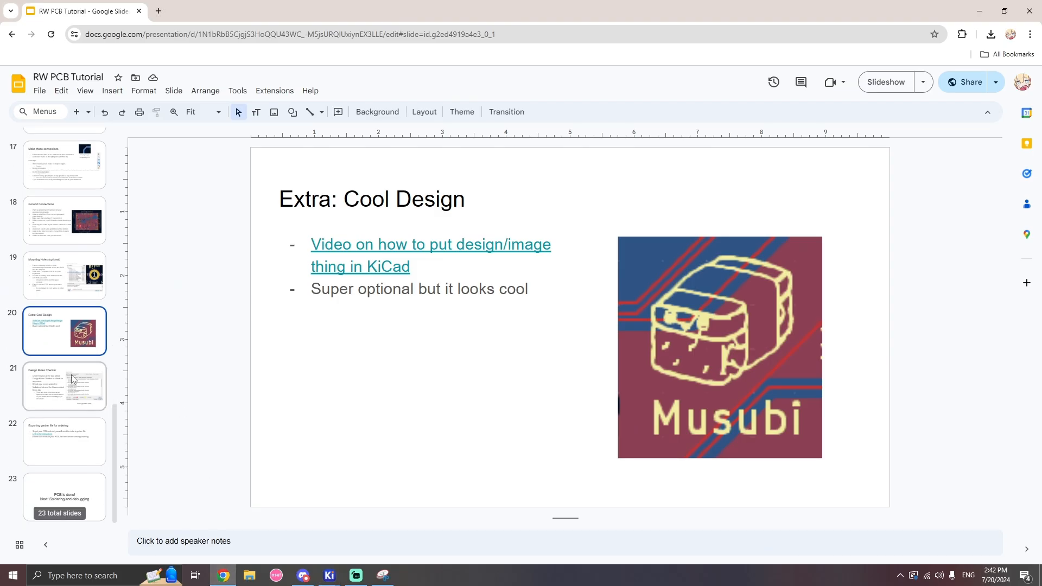
{"action": "left_click", "coordinate": [85, 394]}
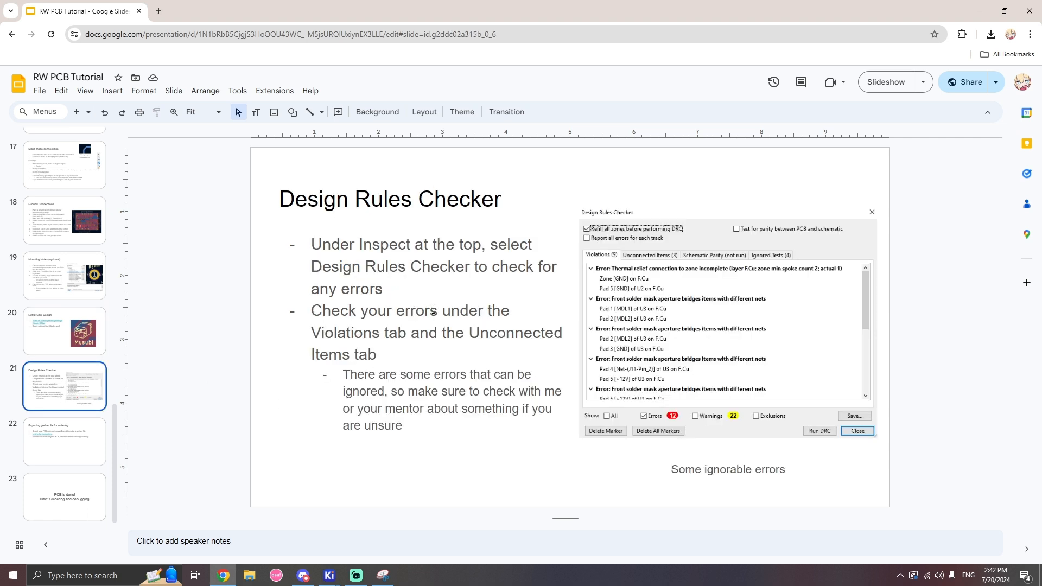
Return to the musubwi board in the PCB Editor and run the Design Rules Checker with all zones refilled first.
{"action": "mouse_move", "coordinate": [330, 575]}
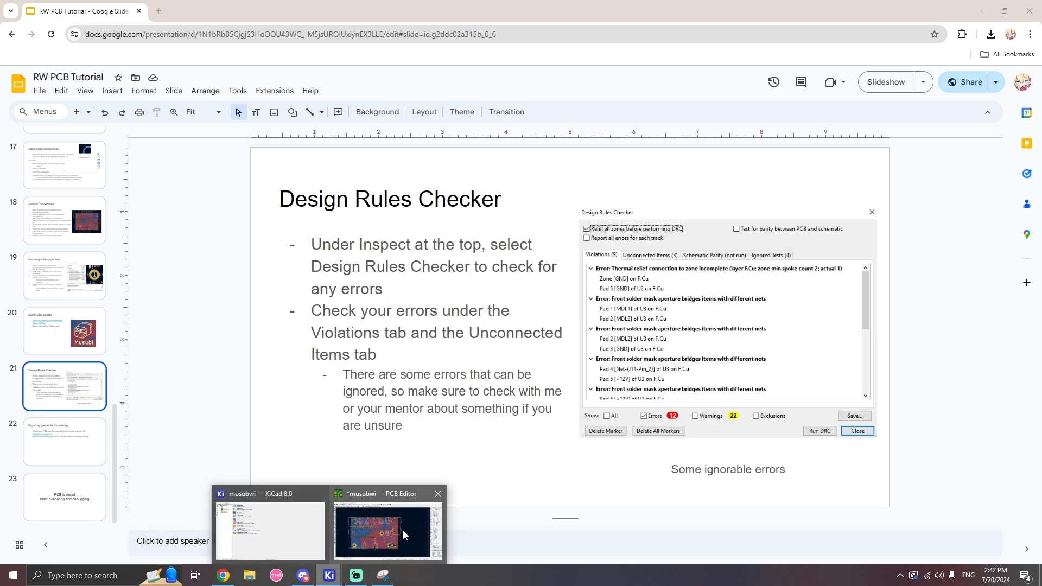
{"action": "left_click", "coordinate": [403, 529]}
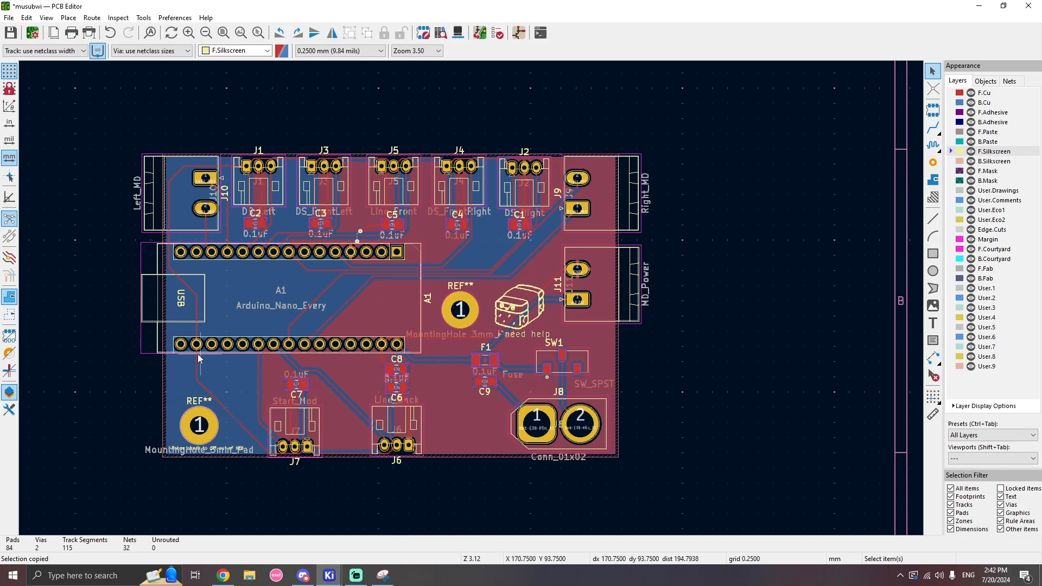
{"action": "left_click", "coordinate": [118, 17]}
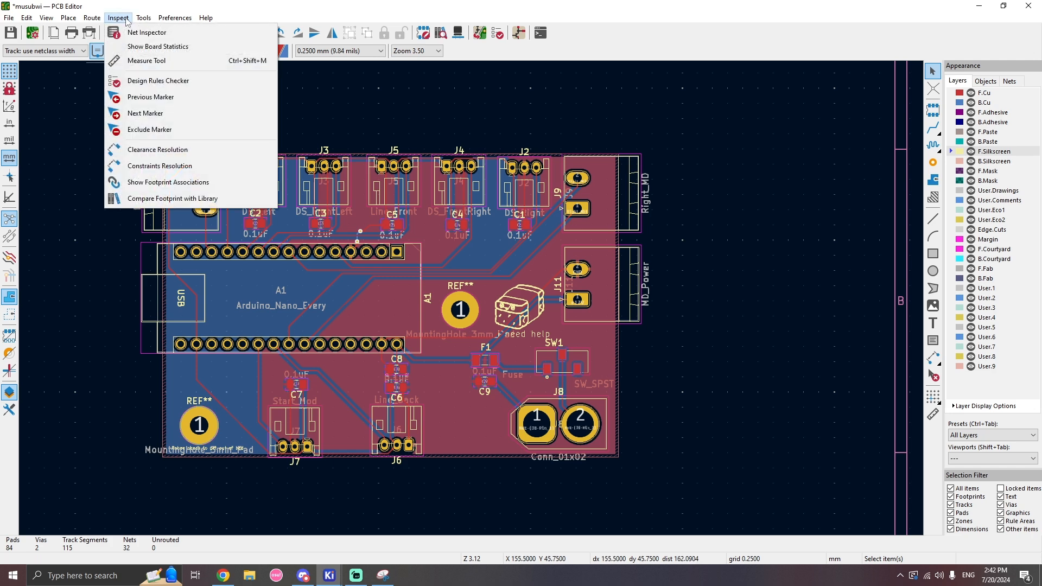
{"action": "left_click", "coordinate": [130, 80]}
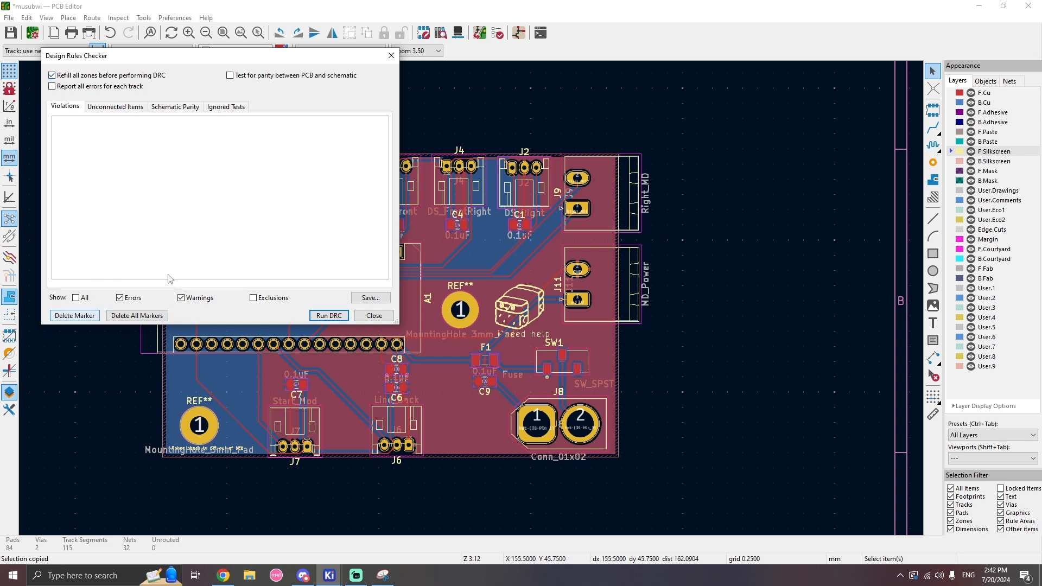
{"action": "left_click", "coordinate": [328, 317]}
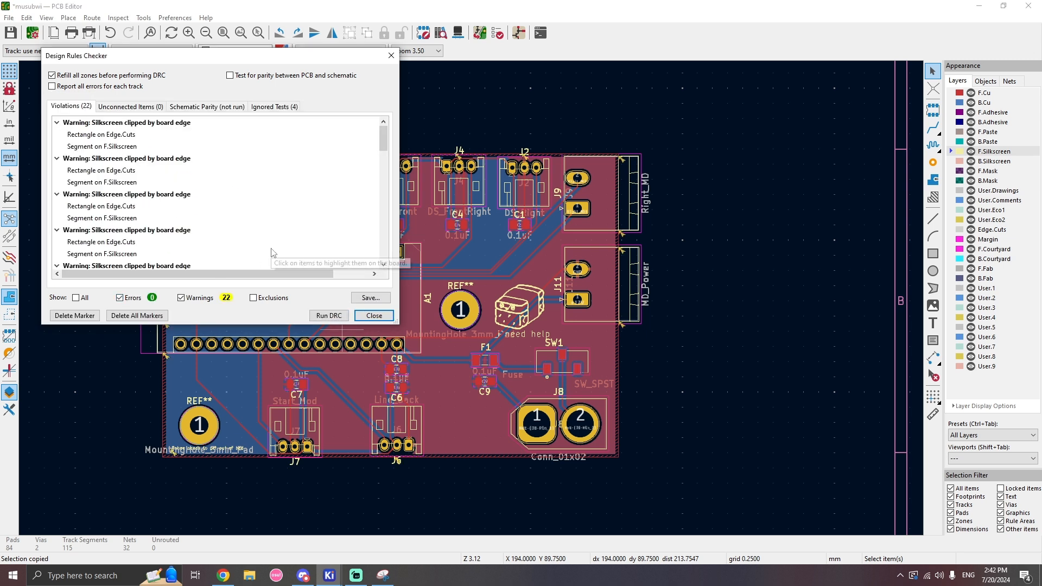
Review the list of DRC violations and locate the F.Silkscreen text flagged for its text height on the board.
{"action": "scroll", "coordinate": [196, 179], "scroll_direction": "down", "scroll_amount": 1}
{"action": "scroll", "coordinate": [198, 176], "scroll_direction": "up", "scroll_amount": 1}
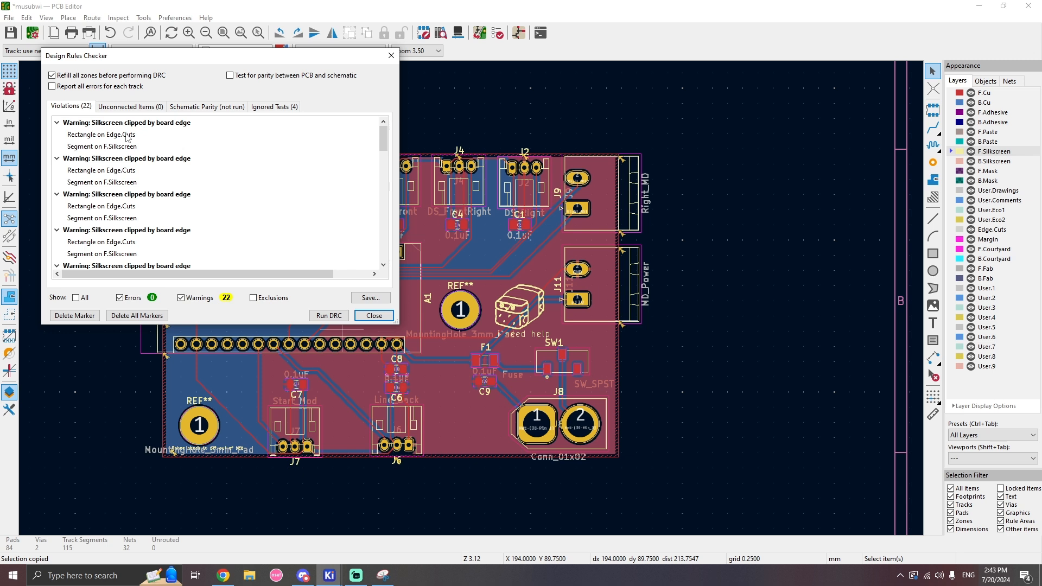
{"action": "scroll", "coordinate": [175, 214], "scroll_direction": "down", "scroll_amount": 4}
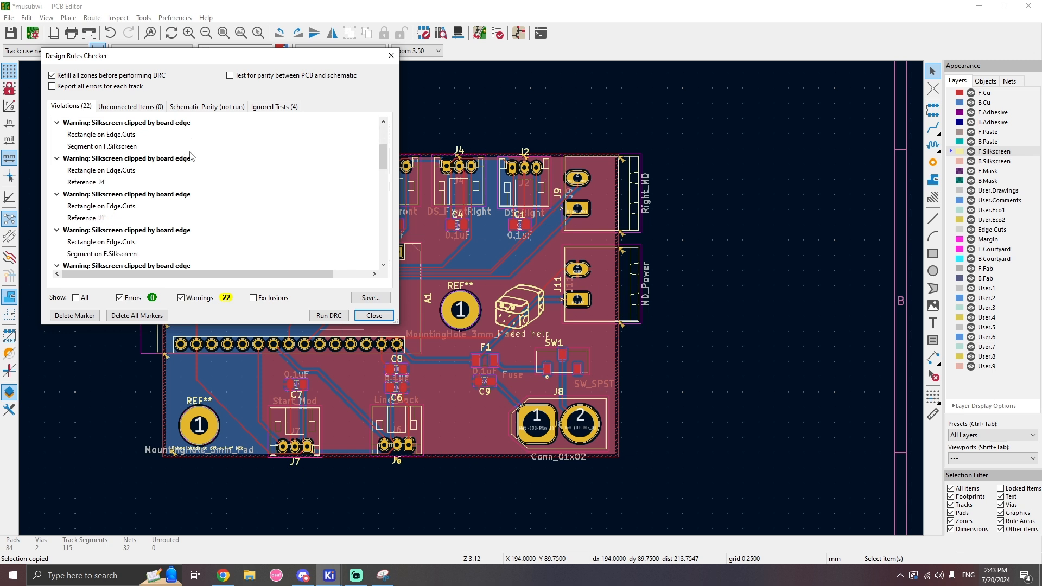
{"action": "scroll", "coordinate": [176, 214], "scroll_direction": "down", "scroll_amount": 5}
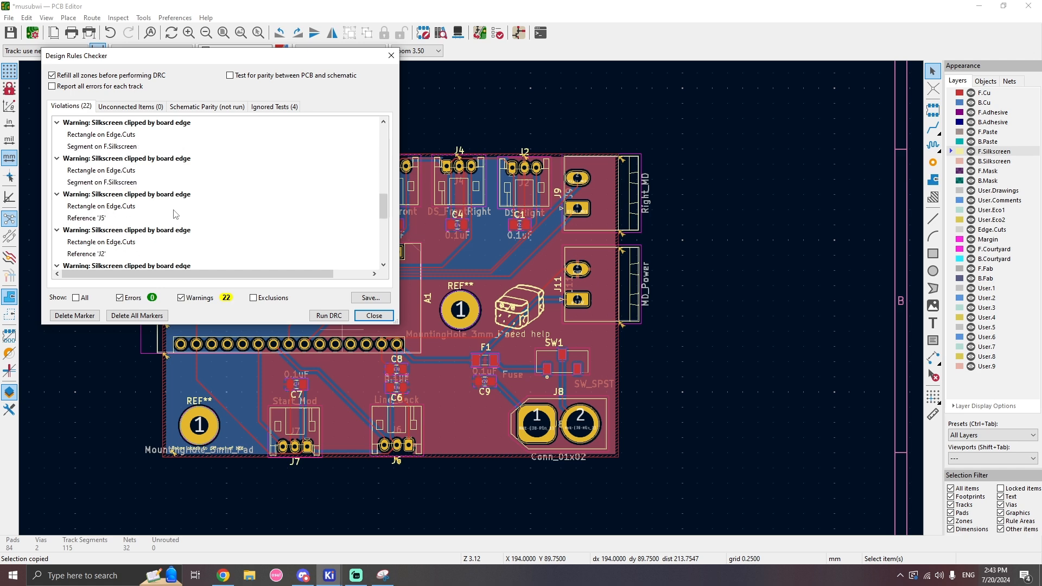
{"action": "left_click", "coordinate": [172, 255]}
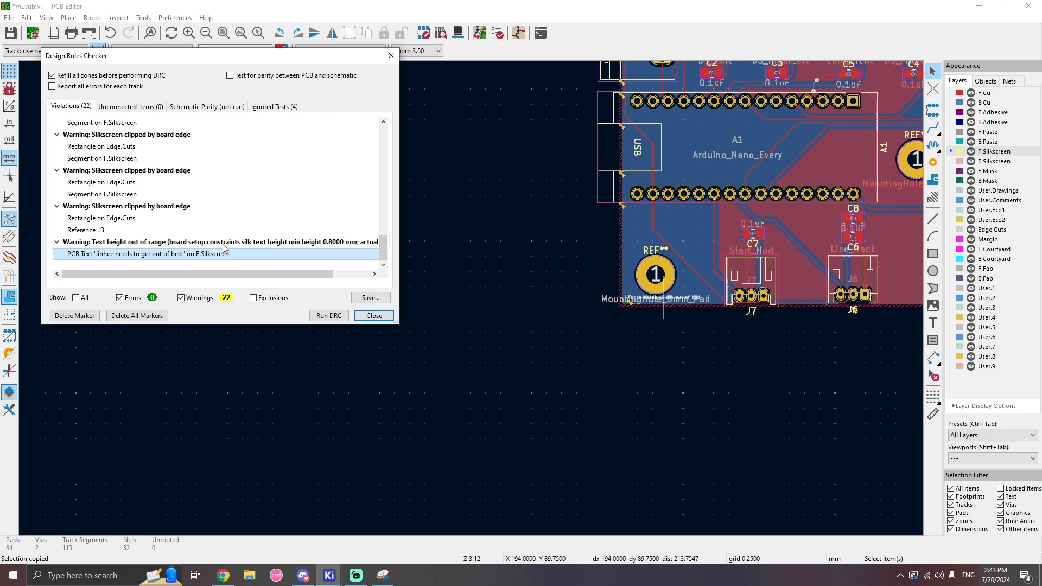
Close the Design Rules Checker and look over the whole board.
{"action": "left_click", "coordinate": [374, 316]}
{"action": "scroll", "coordinate": [716, 299], "scroll_direction": "up", "scroll_amount": 5}
{"action": "scroll", "coordinate": [456, 311], "scroll_direction": "down", "scroll_amount": 6}
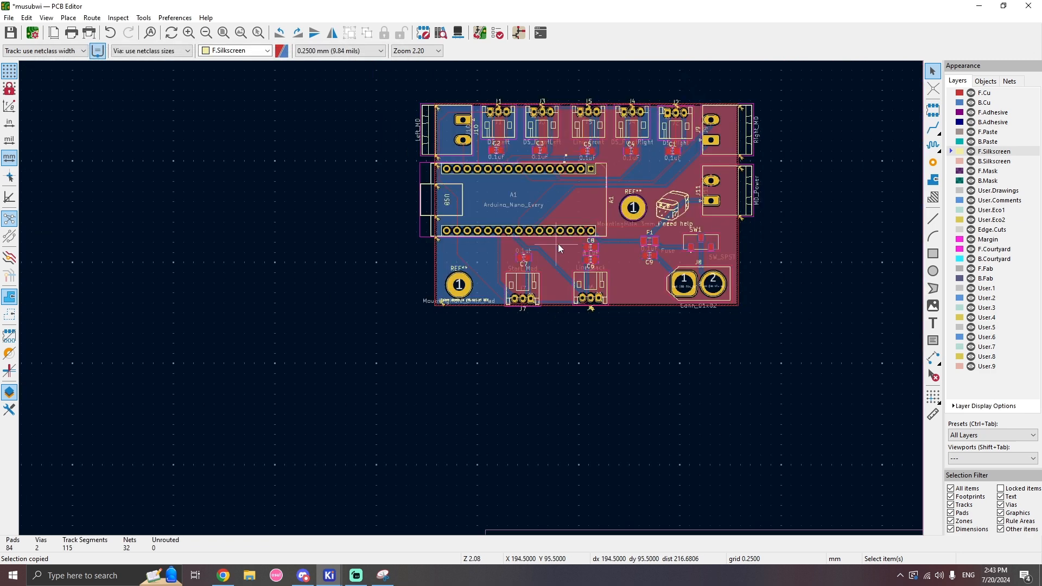
{"action": "scroll", "coordinate": [547, 254], "scroll_direction": "down", "scroll_amount": 4}
{"action": "scroll", "coordinate": [488, 288], "scroll_direction": "up", "scroll_amount": 5}
{"action": "scroll", "coordinate": [471, 298], "scroll_direction": "down", "scroll_amount": 1}
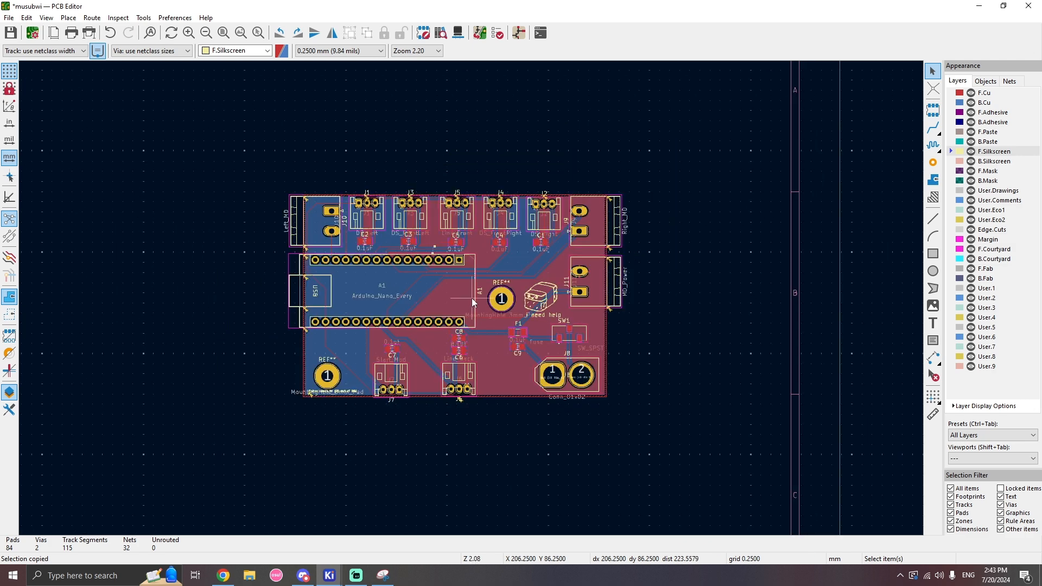
{"action": "left_click_drag", "start_coordinate": [275, 166], "coordinate": [633, 444]}
{"action": "left_click_drag", "start_coordinate": [510, 327], "coordinate": [249, 319]}
{"action": "scroll", "coordinate": [249, 318], "scroll_direction": "down", "scroll_amount": 5}
{"action": "left_click", "coordinate": [546, 298]}
{"action": "scroll", "coordinate": [547, 298], "scroll_direction": "up", "scroll_amount": 8}
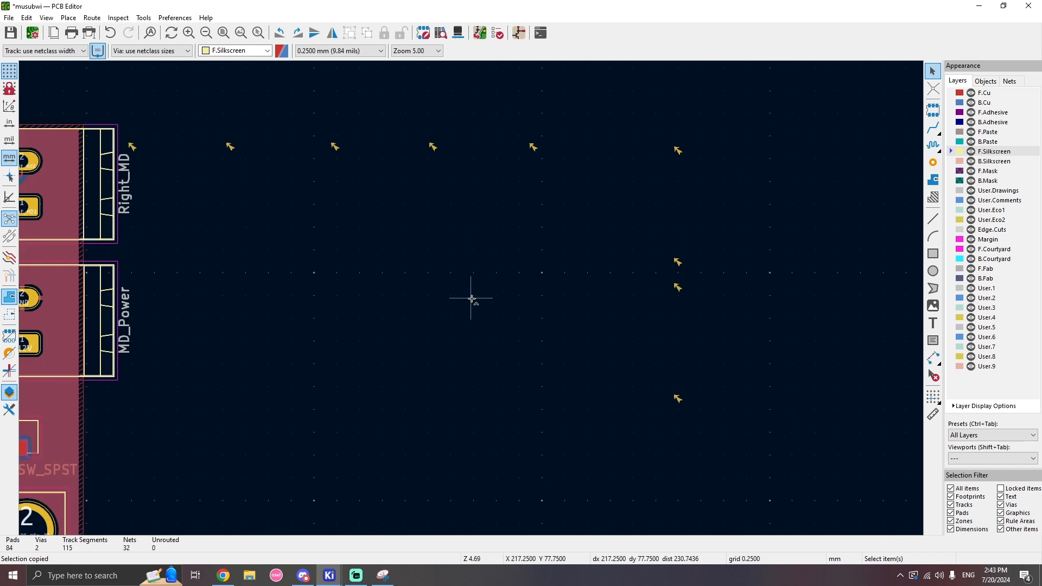
{"action": "key", "text": "ctrl+z"}
{"action": "key", "text": "ctrl+a"}
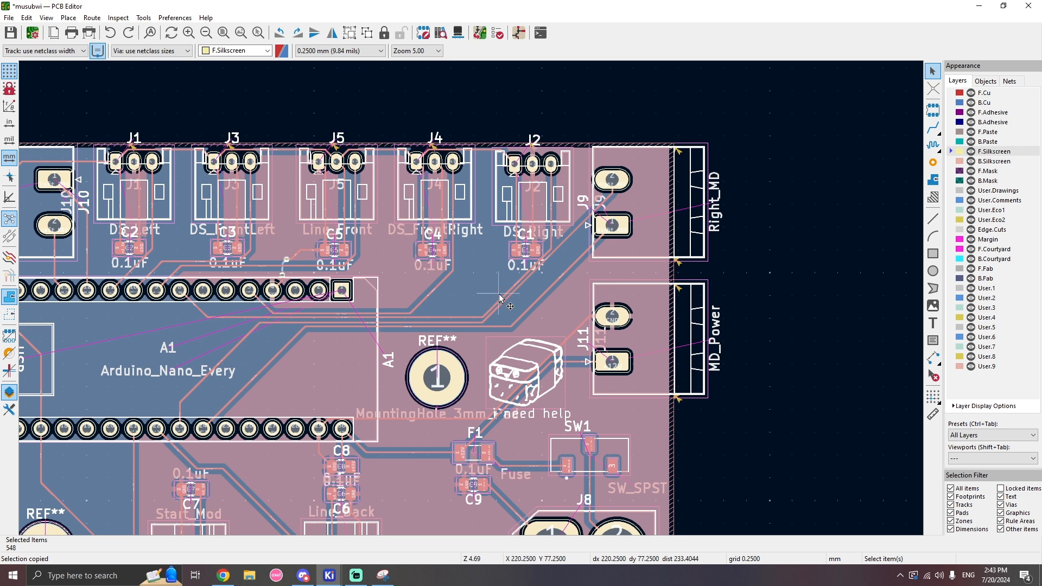
{"action": "left_click", "coordinate": [763, 304]}
{"action": "scroll", "coordinate": [472, 294], "scroll_direction": "down", "scroll_amount": 2}
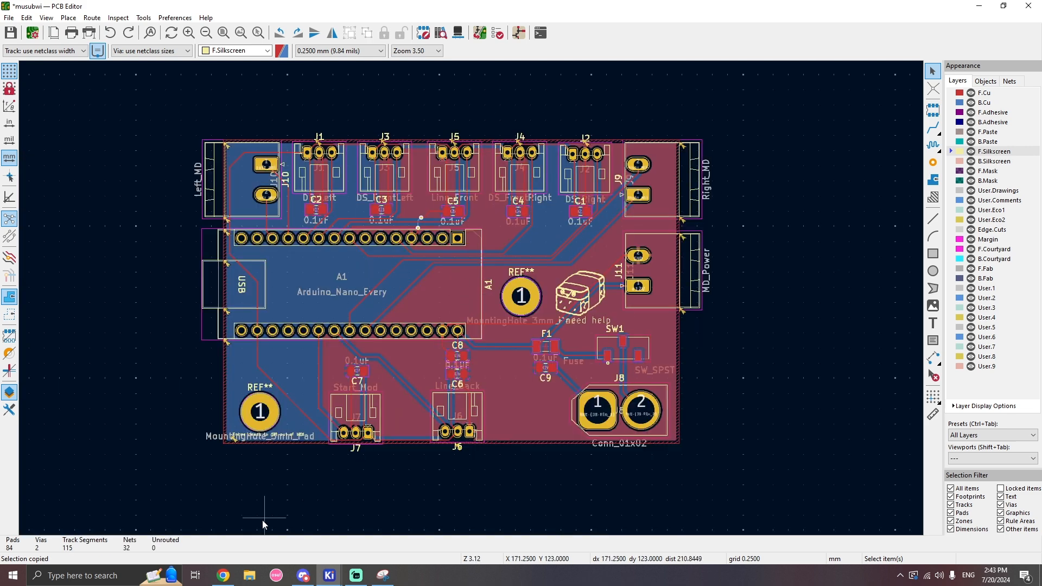
Switch to the RW PCB Tutorial presentation in Chrome and open the instructions linked on the slide about exporting the gerber file.
{"action": "left_click", "coordinate": [223, 575]}
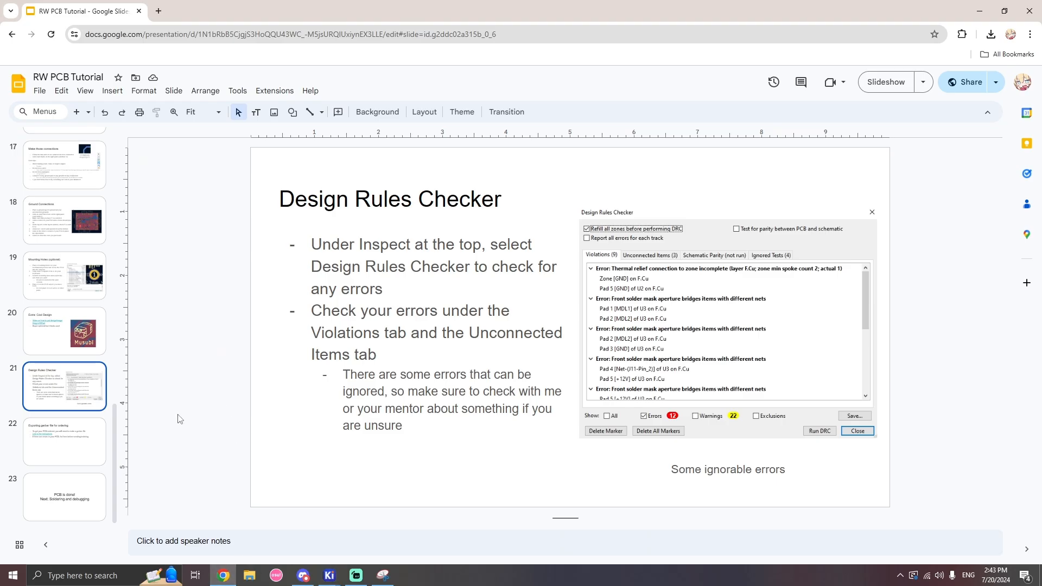
{"action": "left_click", "coordinate": [65, 449]}
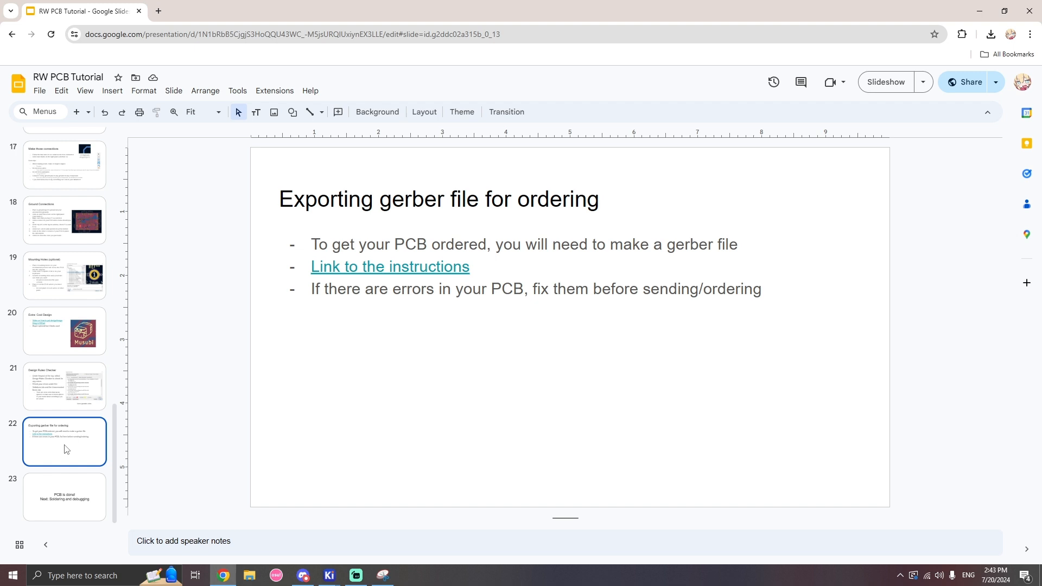
{"action": "left_click", "coordinate": [402, 269]}
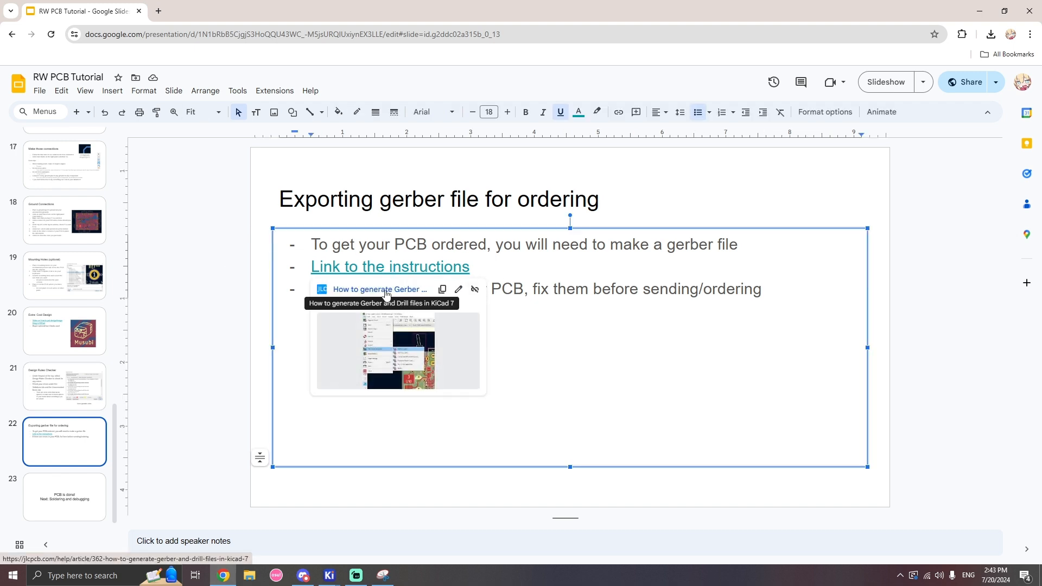
{"action": "left_click", "coordinate": [385, 291]}
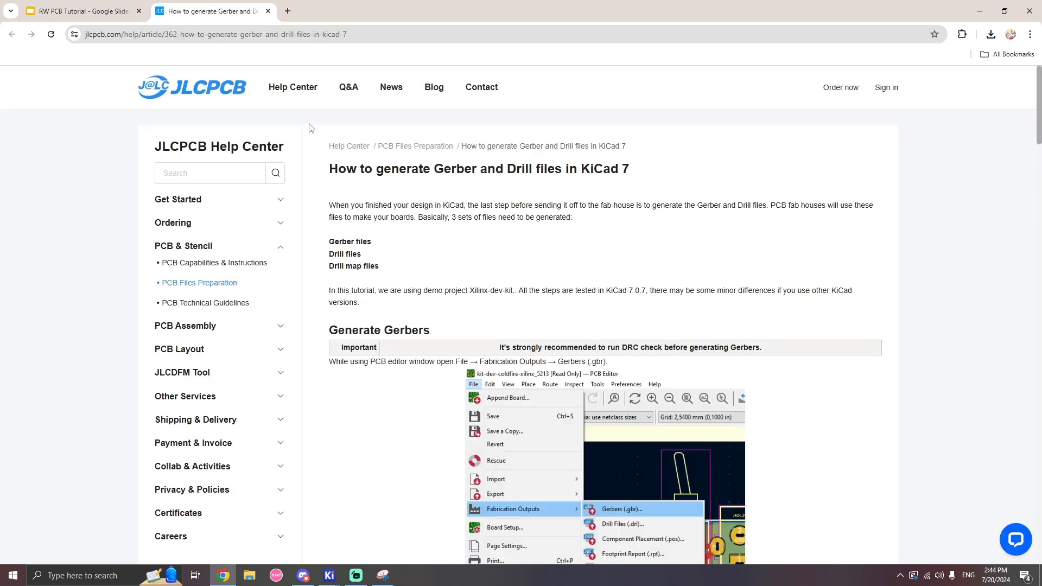
Look through the Generate Gerbers section of the JLCPCB article and detach its tab into a separate window off the board.
{"action": "left_click_drag", "start_coordinate": [338, 169], "coordinate": [633, 173]}
{"action": "left_click", "coordinate": [633, 175]}
{"action": "scroll", "coordinate": [510, 241], "scroll_direction": "down", "scroll_amount": 3}
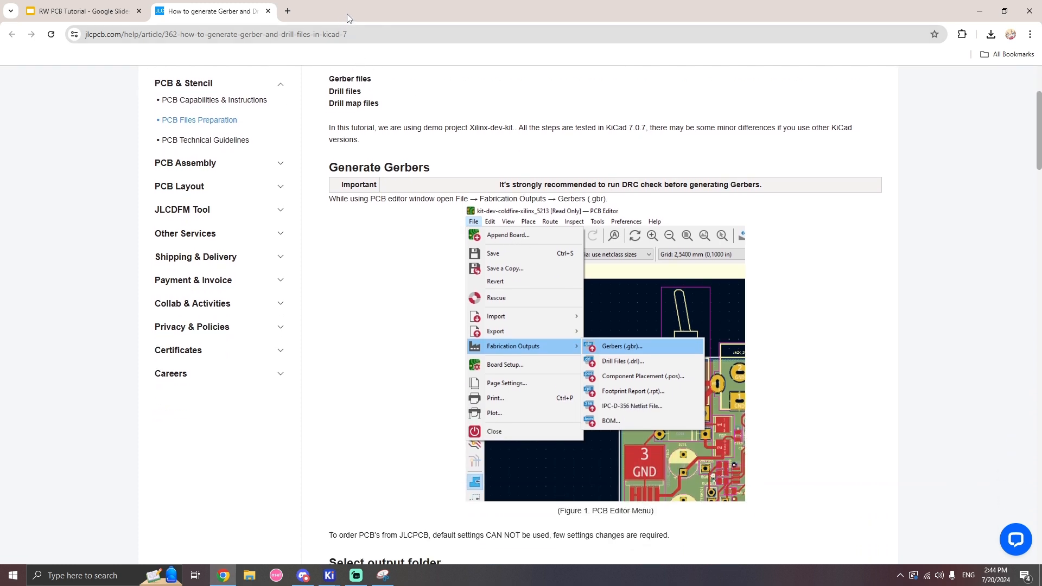
{"action": "left_click_drag", "start_coordinate": [348, 14], "coordinate": [0, 65]}
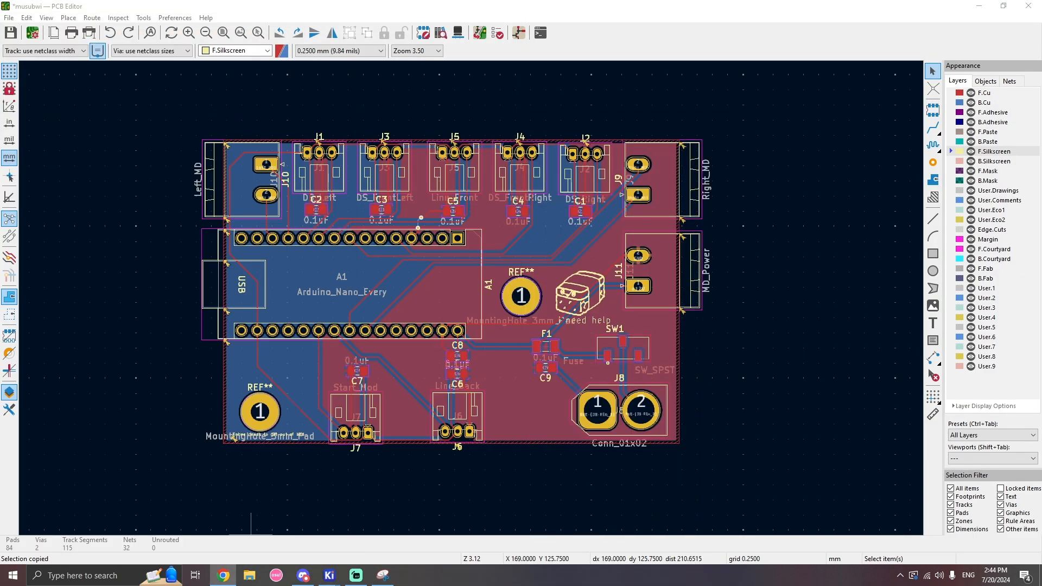
Open the Gerber plot settings for the musubwi board in the PCB Editor and review the output directory and included layers.
{"action": "left_click", "coordinate": [130, 226]}
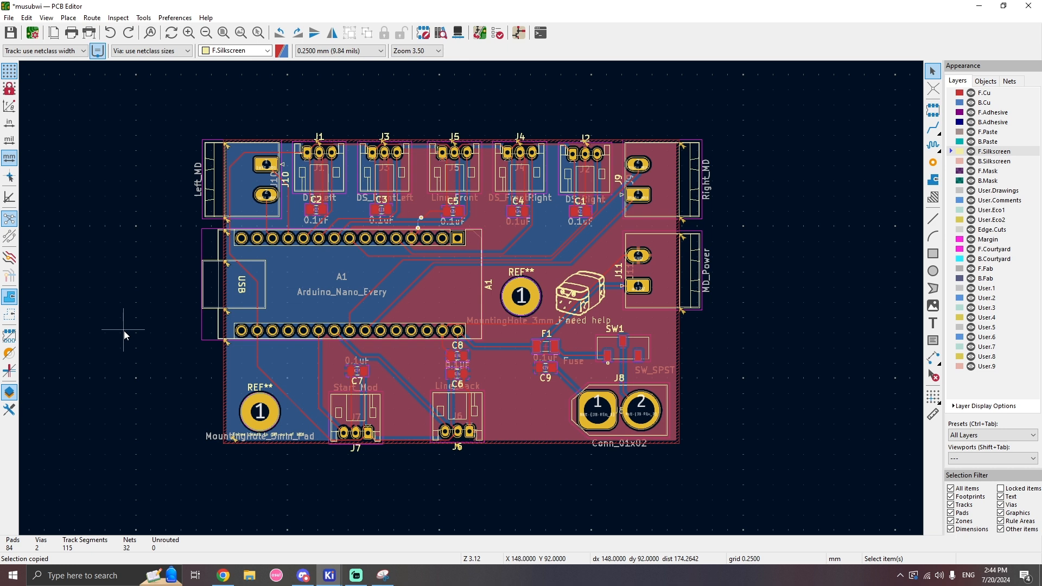
{"action": "left_click", "coordinate": [9, 17]}
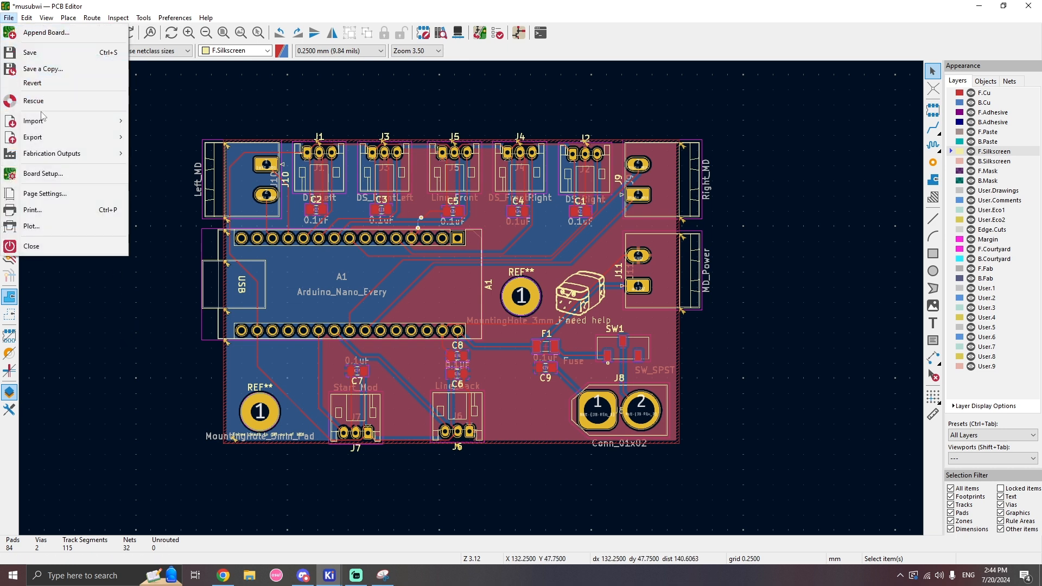
{"action": "mouse_move", "coordinate": [51, 156]}
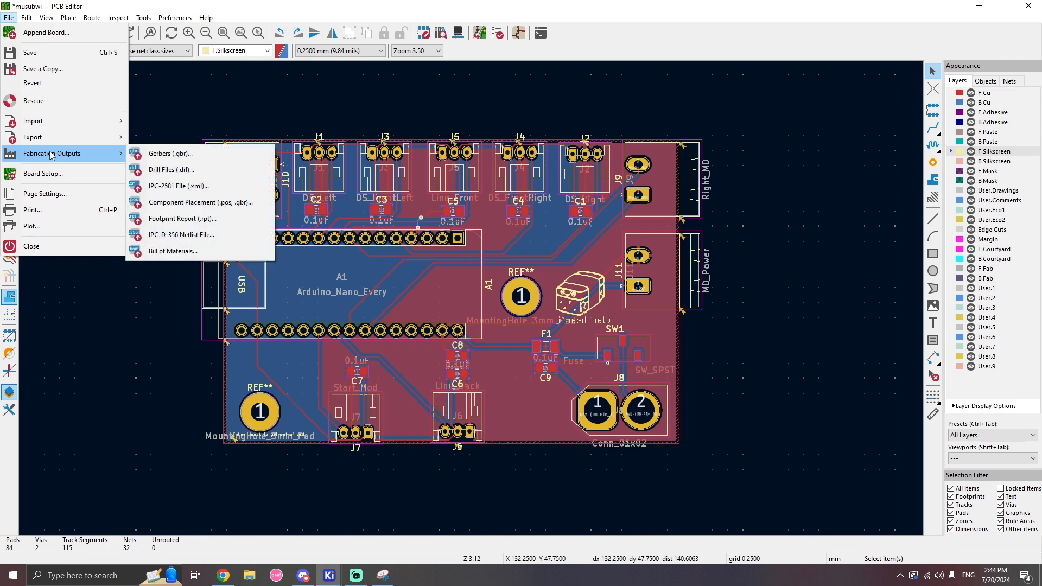
{"action": "left_click", "coordinate": [191, 153]}
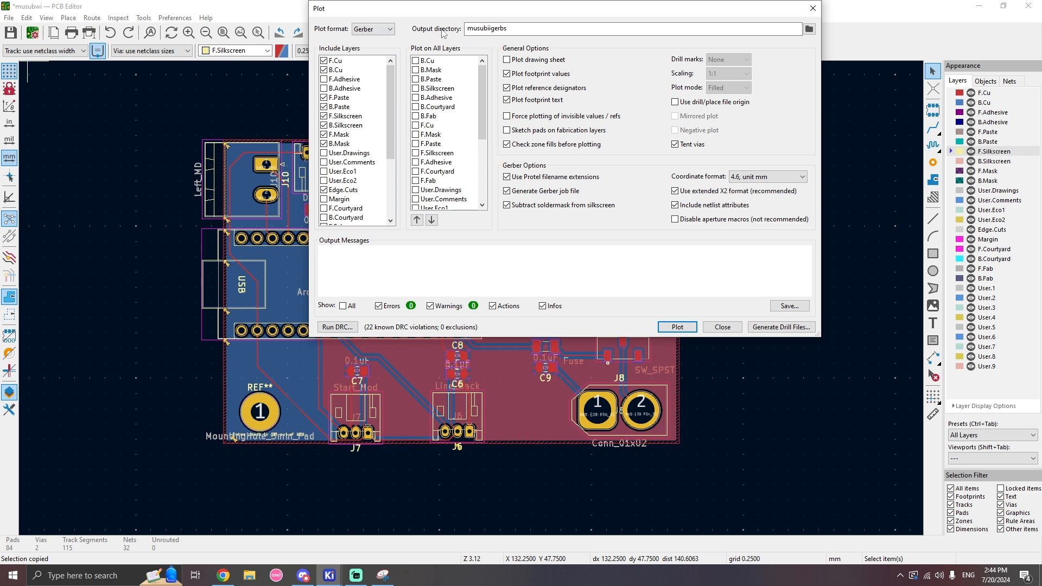
{"action": "left_click", "coordinate": [523, 29]}
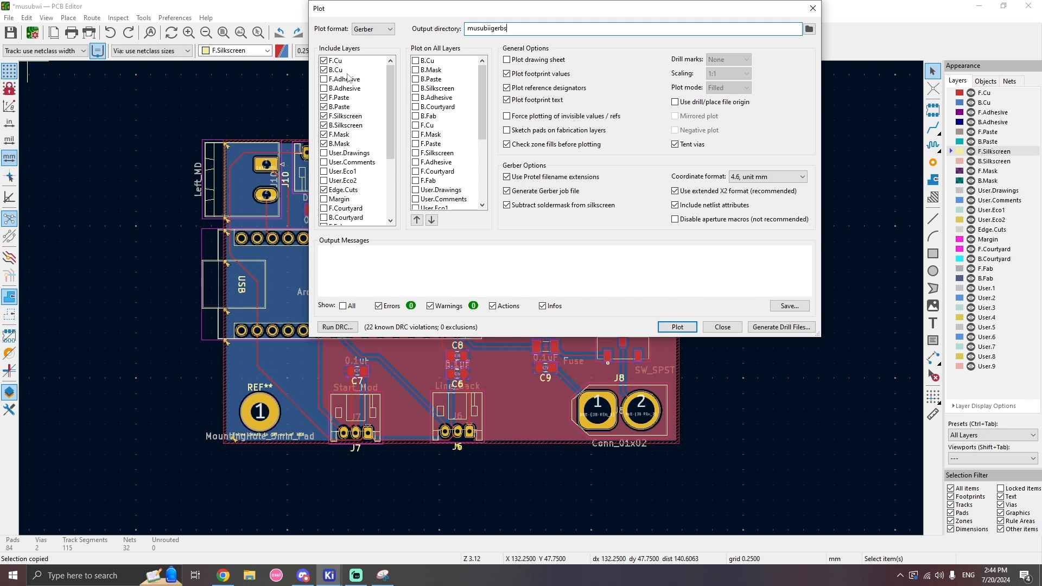
{"action": "scroll", "coordinate": [350, 190], "scroll_direction": "down", "scroll_amount": 3}
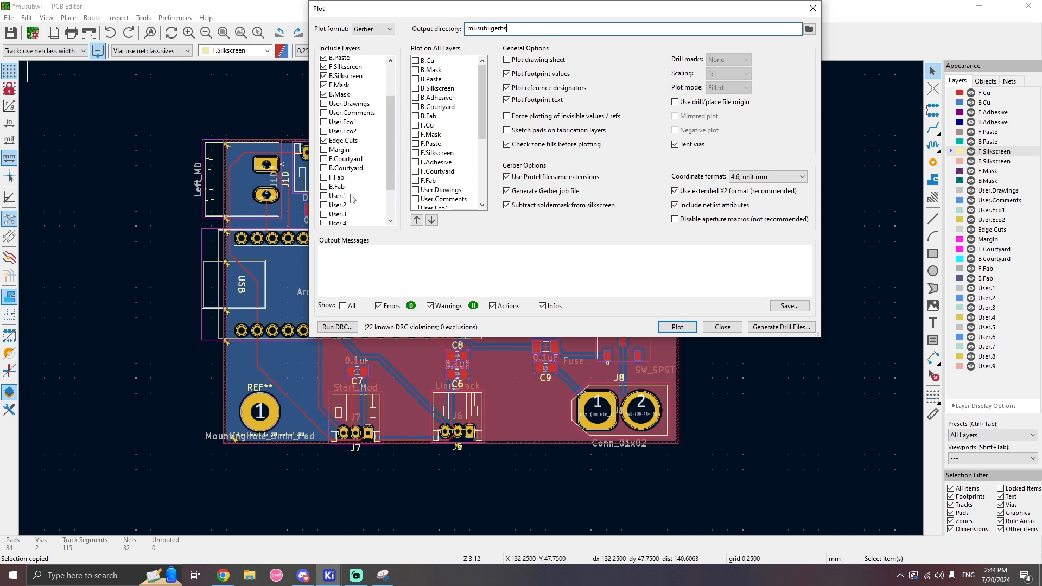
{"action": "scroll", "coordinate": [350, 195], "scroll_direction": "up", "scroll_amount": 3}
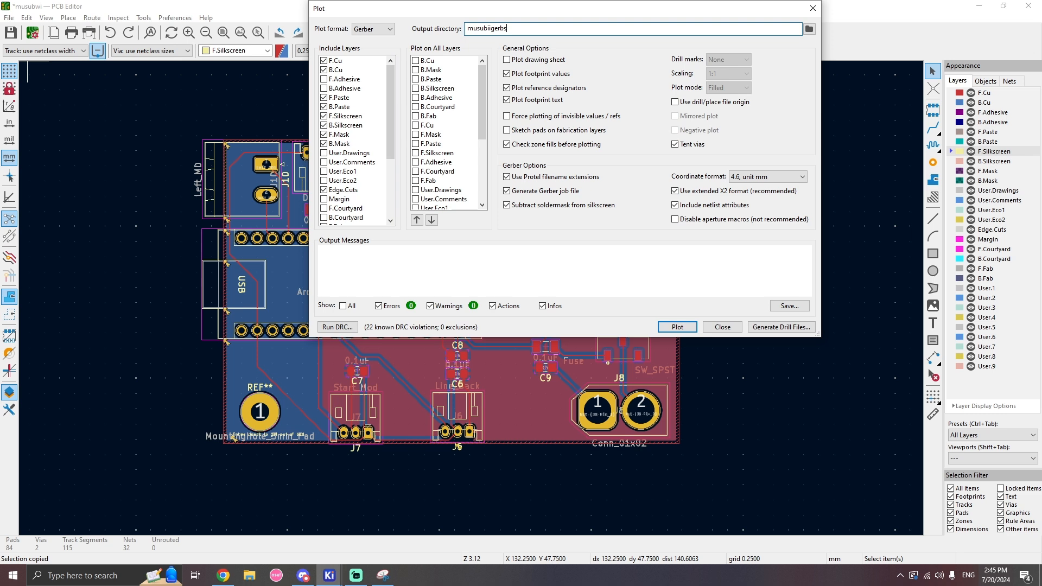
Plot the board's Gerber files into the musubiigerbs directory and look through the output messages.
{"action": "key", "text": "alt+Tab"}
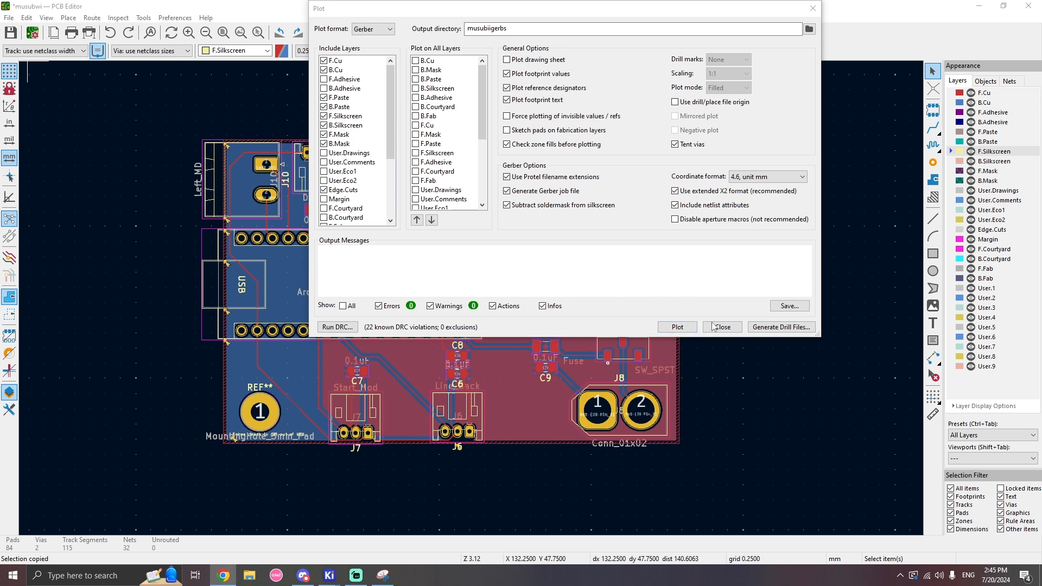
{"action": "left_click", "coordinate": [687, 328]}
{"action": "scroll", "coordinate": [467, 274], "scroll_direction": "up", "scroll_amount": 3}
{"action": "scroll", "coordinate": [467, 274], "scroll_direction": "down", "scroll_amount": 3}
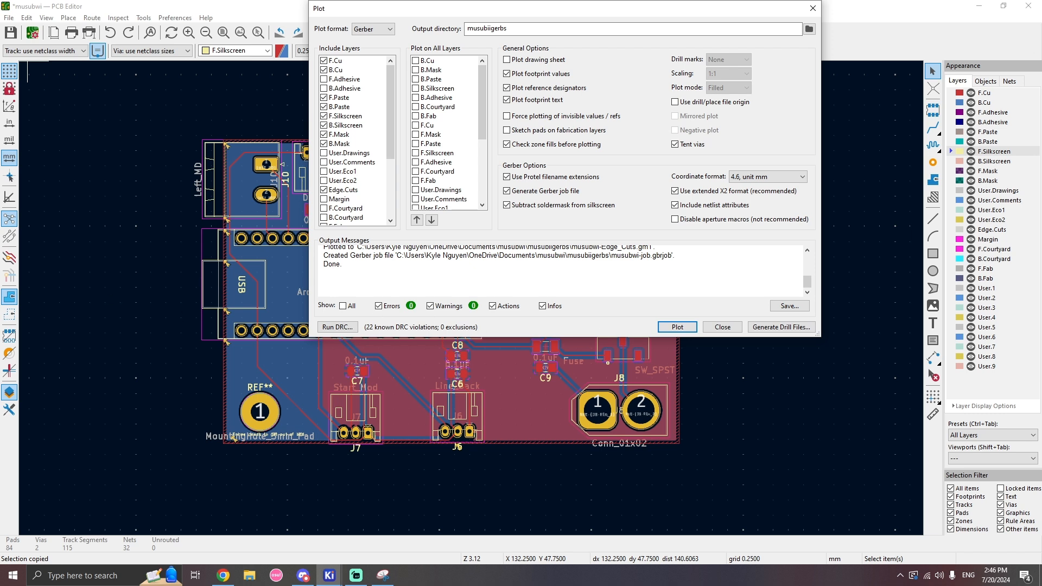
Review the drill file generation settings, and close them and the plot settings without generating drill files.
{"action": "left_click", "coordinate": [778, 328]}
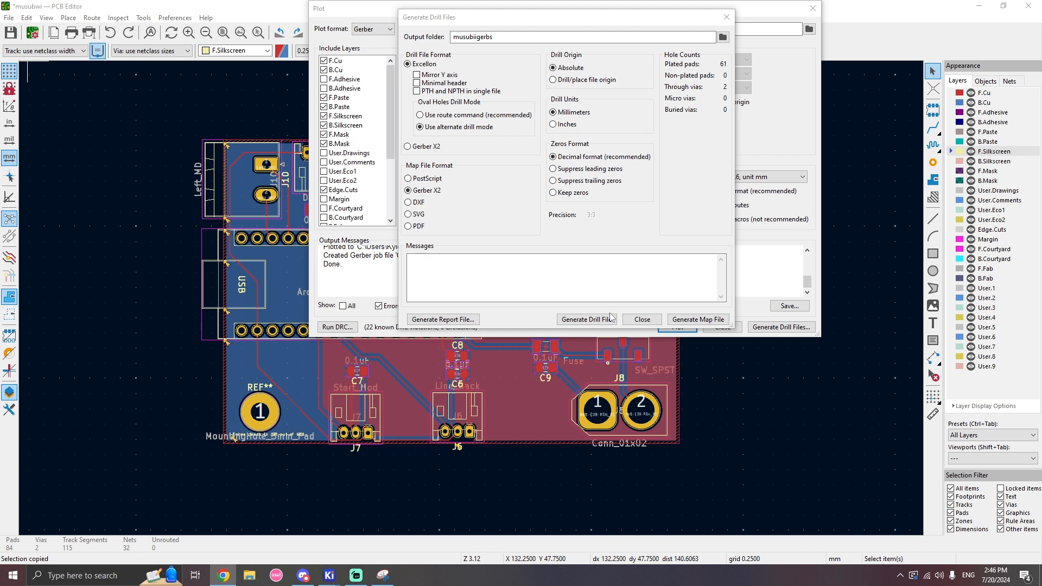
{"action": "left_click", "coordinate": [519, 286]}
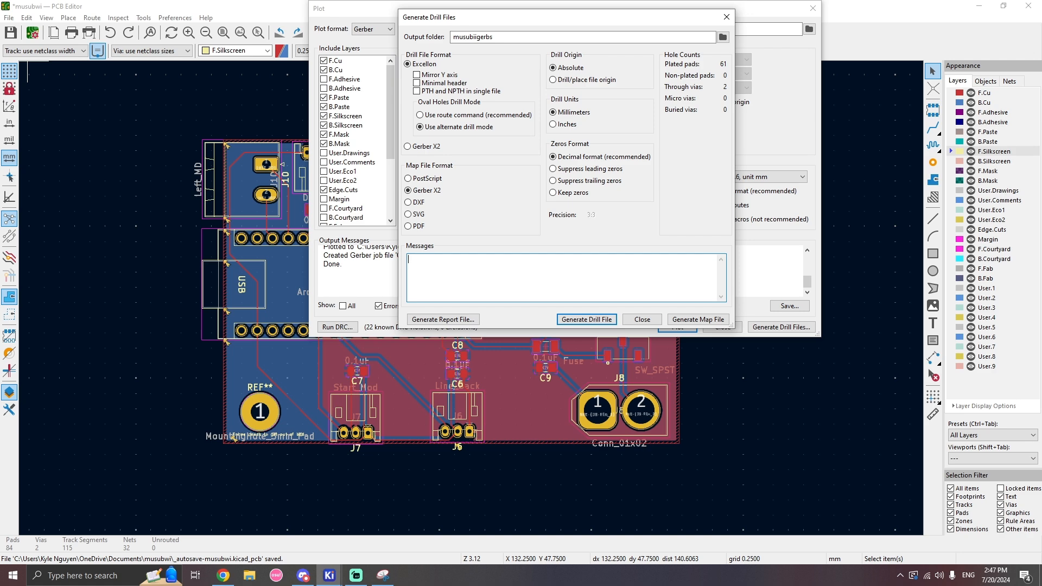
{"action": "left_click", "coordinate": [658, 321]}
{"action": "left_click", "coordinate": [812, 8]}
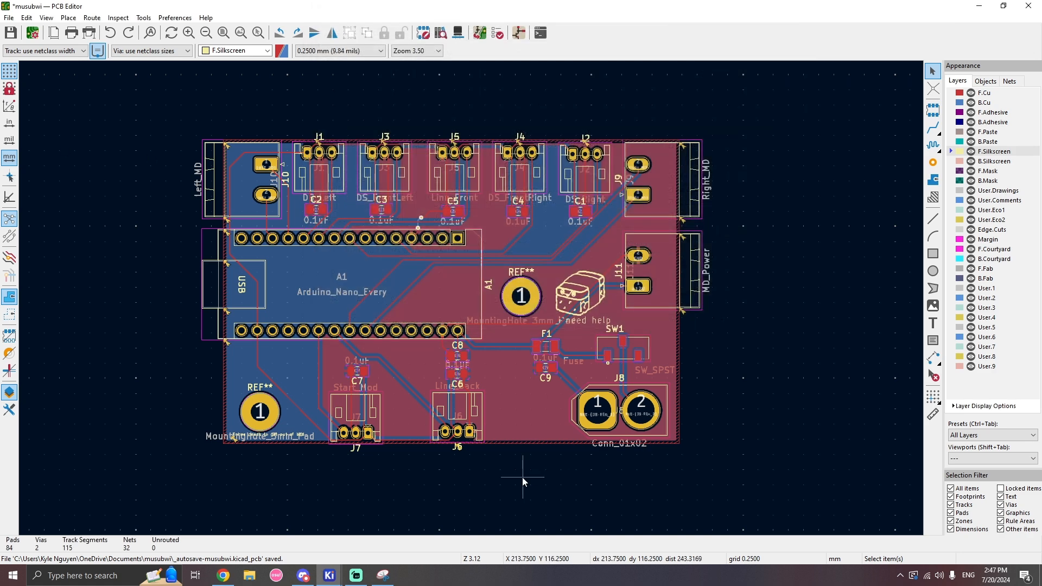
Open the musubiigerbs folder inside Documents\musubwi in File Explorer to view the plotted files.
{"action": "left_click", "coordinate": [249, 575]}
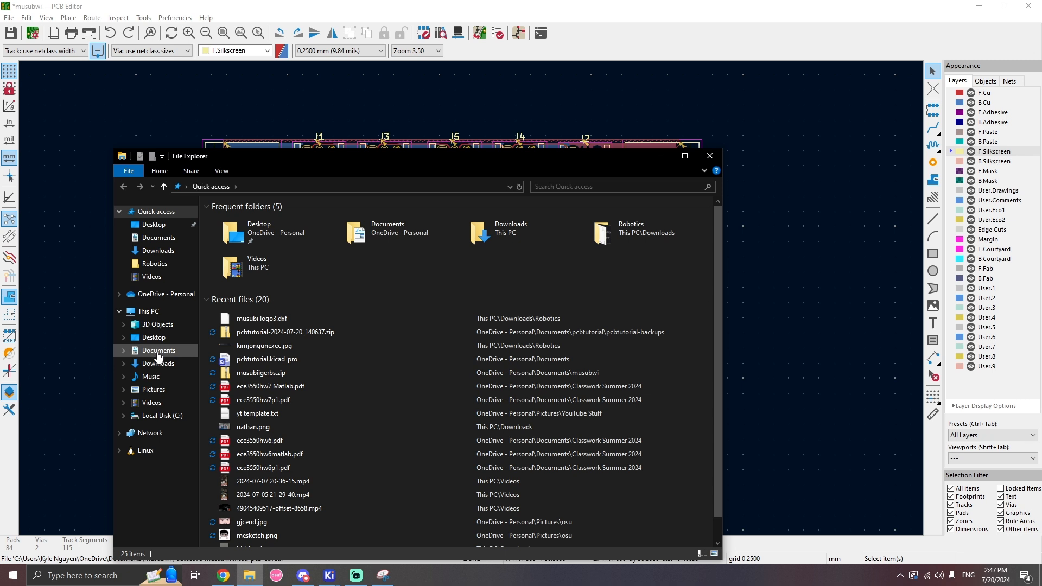
{"action": "left_click", "coordinate": [163, 350]}
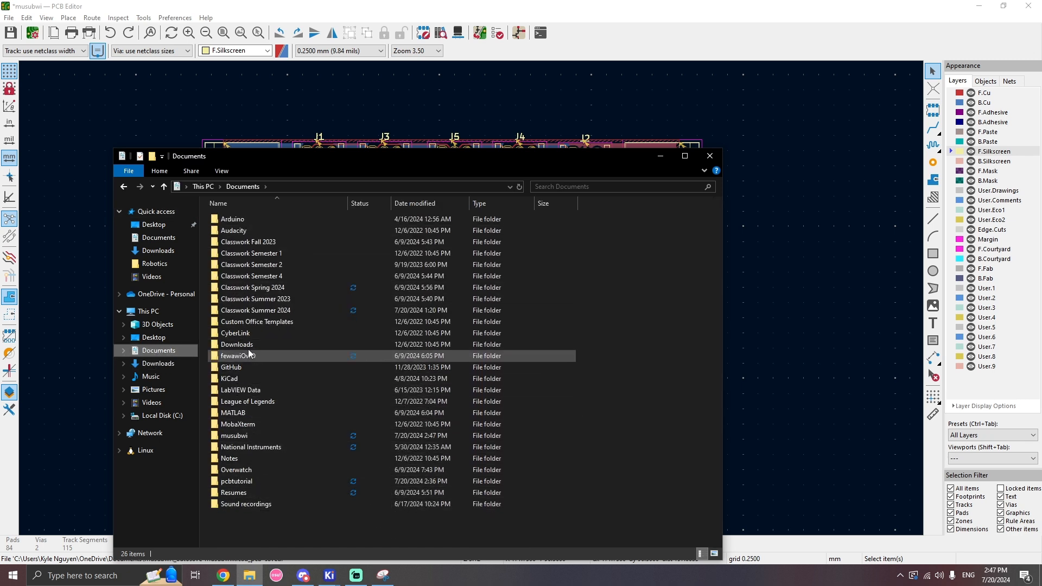
{"action": "left_click", "coordinate": [249, 436]}
{"action": "double_click", "coordinate": [250, 436]}
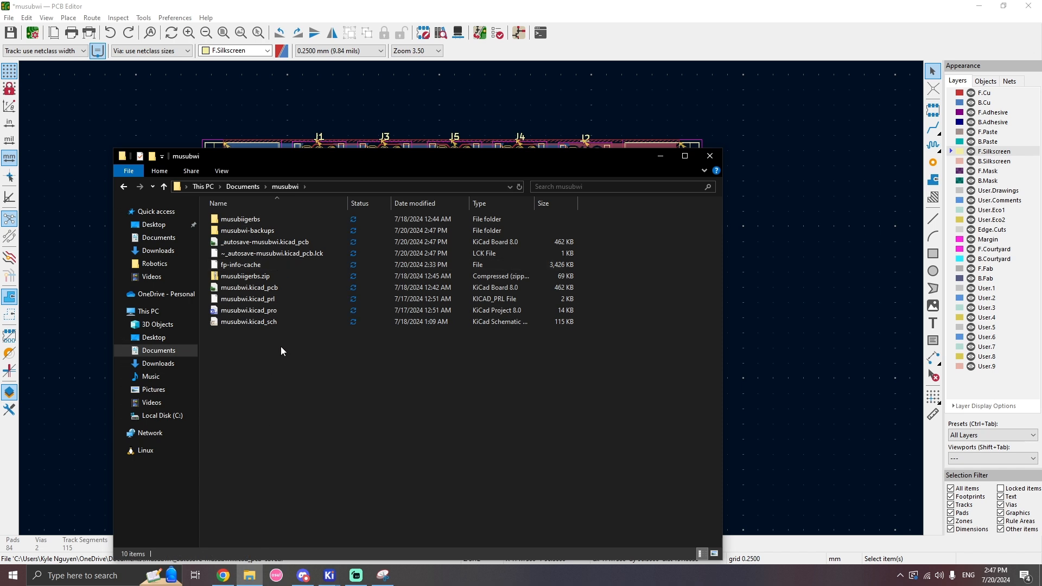
{"action": "double_click", "coordinate": [265, 219]}
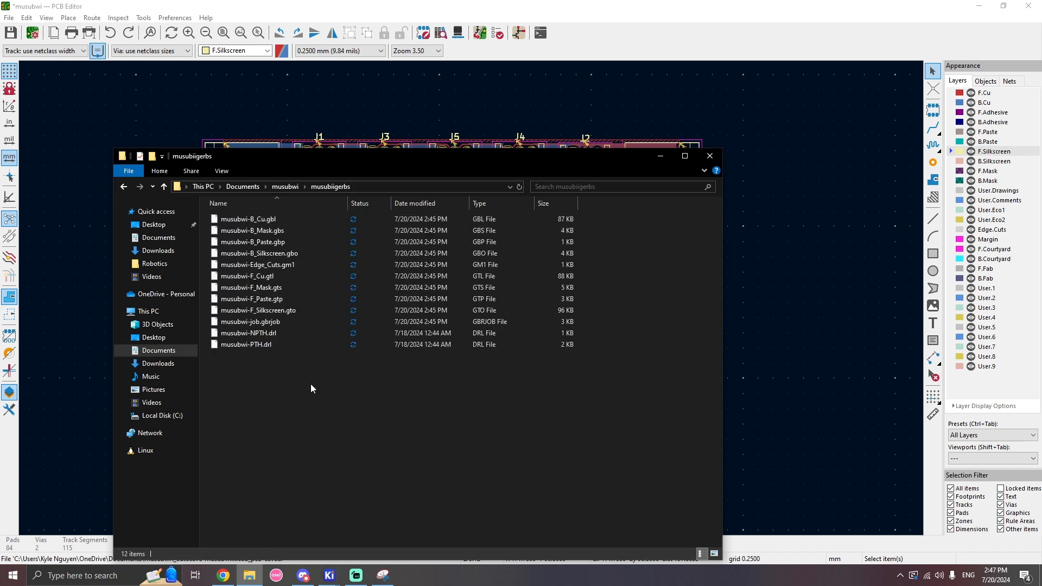
Inspect the contents of musubiigerbs.zip in the musubwi folder and go back to the project folder.
{"action": "left_click", "coordinate": [125, 187]}
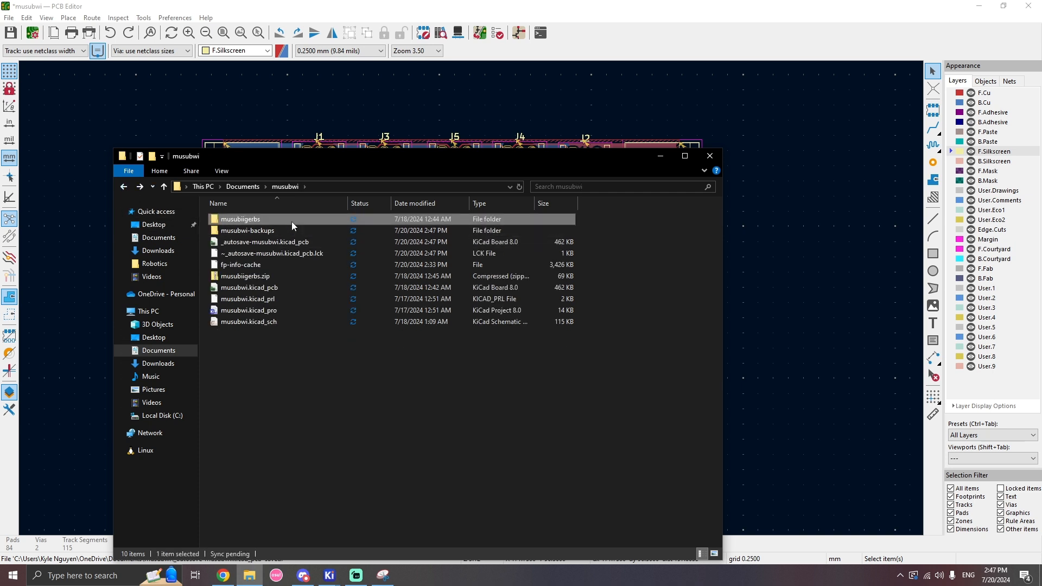
{"action": "double_click", "coordinate": [250, 277]}
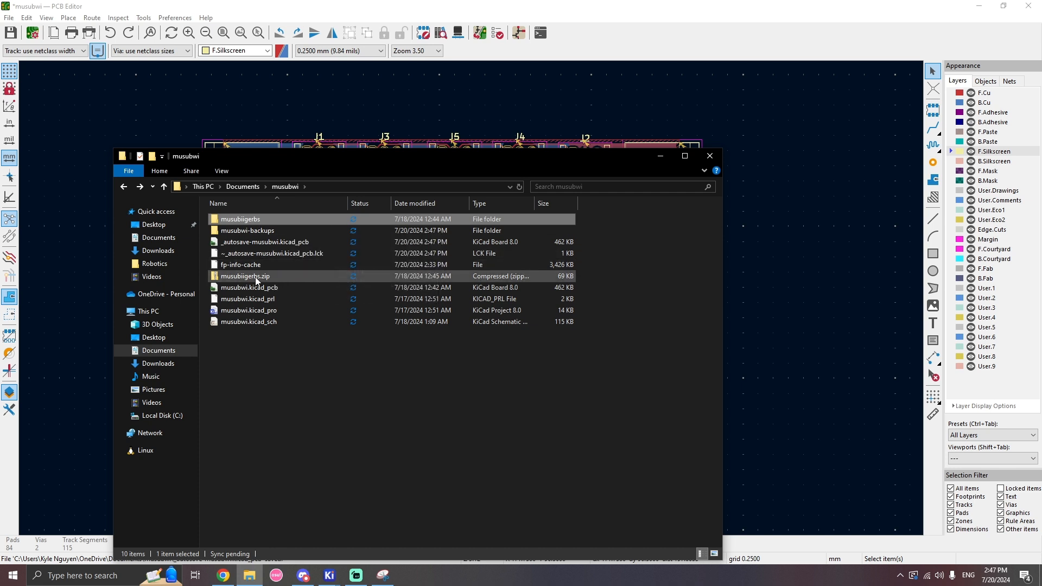
{"action": "double_click", "coordinate": [252, 223]}
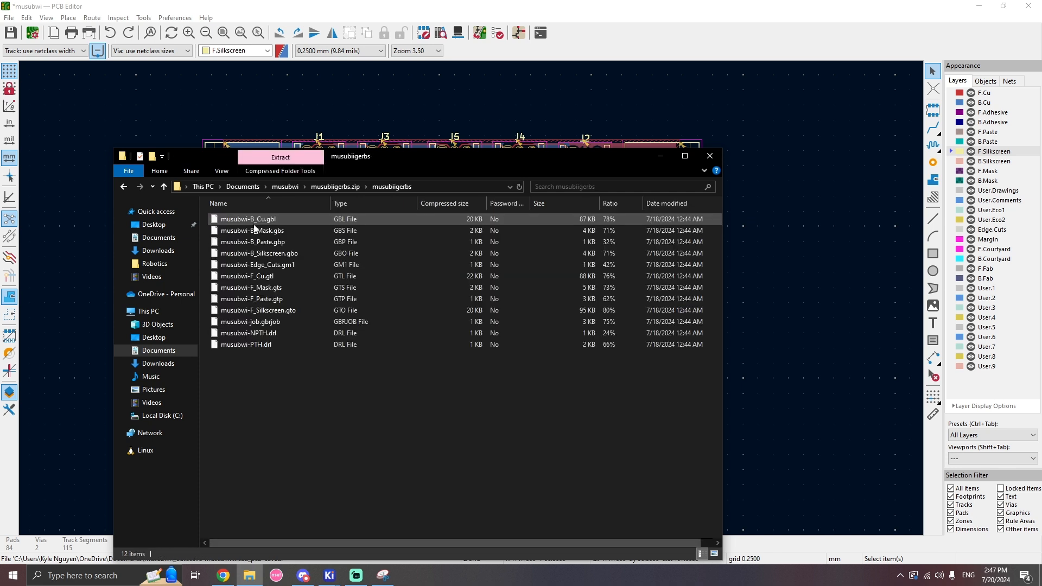
{"action": "left_click_drag", "start_coordinate": [291, 371], "coordinate": [287, 221]}
{"action": "left_click", "coordinate": [345, 375]}
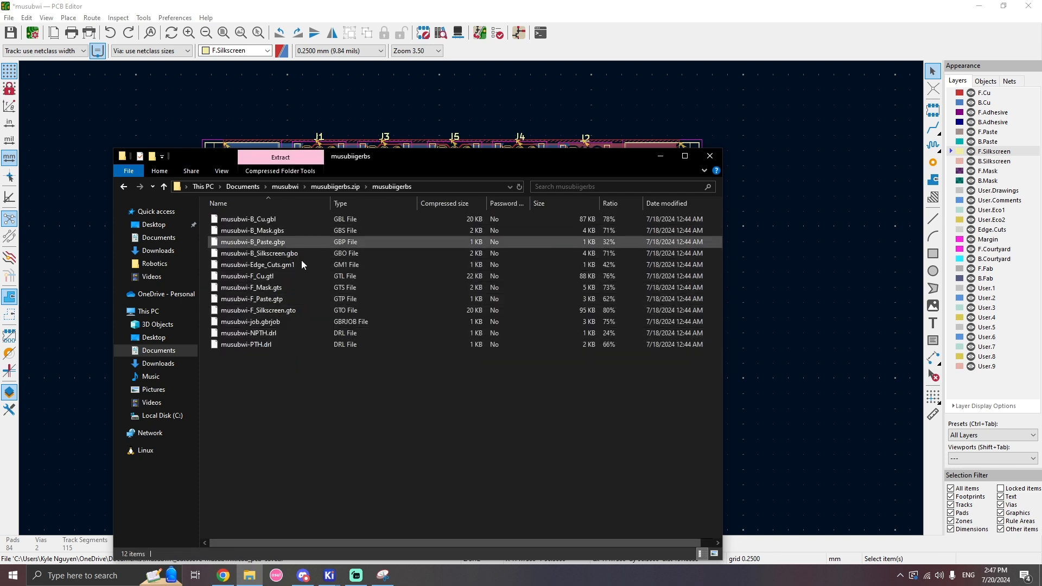
{"action": "left_click", "coordinate": [124, 187]}
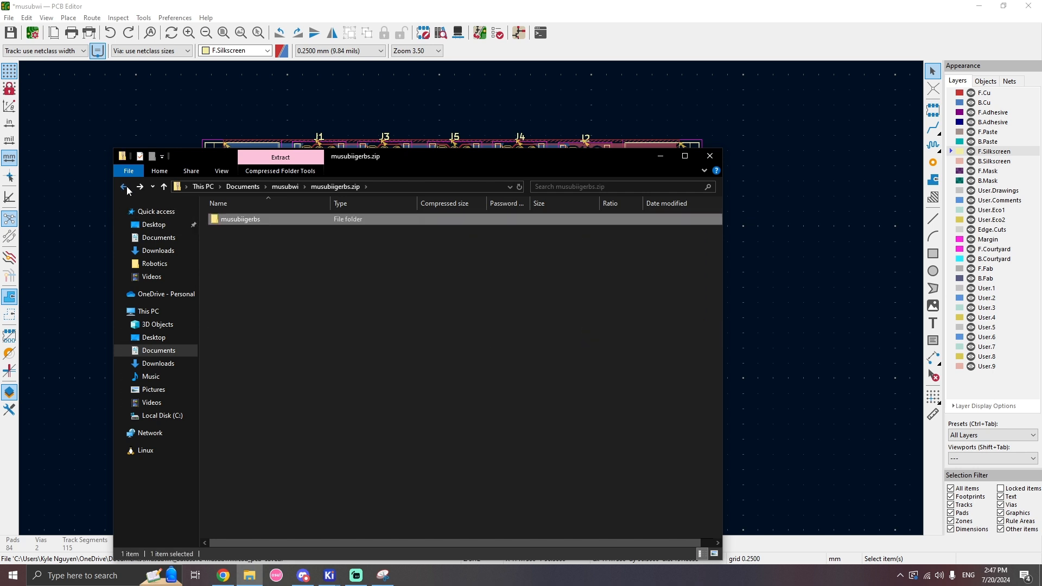
{"action": "left_click", "coordinate": [125, 187]}
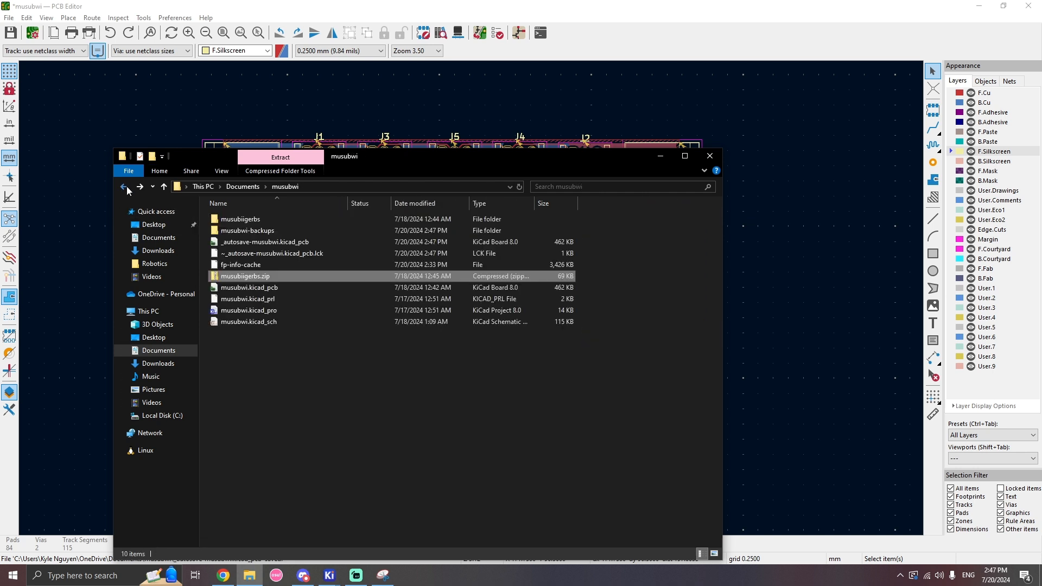
Minimize File Explorer and return to the start of the JLCPCB Gerber and Drill files article in Chrome.
{"action": "left_click", "coordinate": [660, 157]}
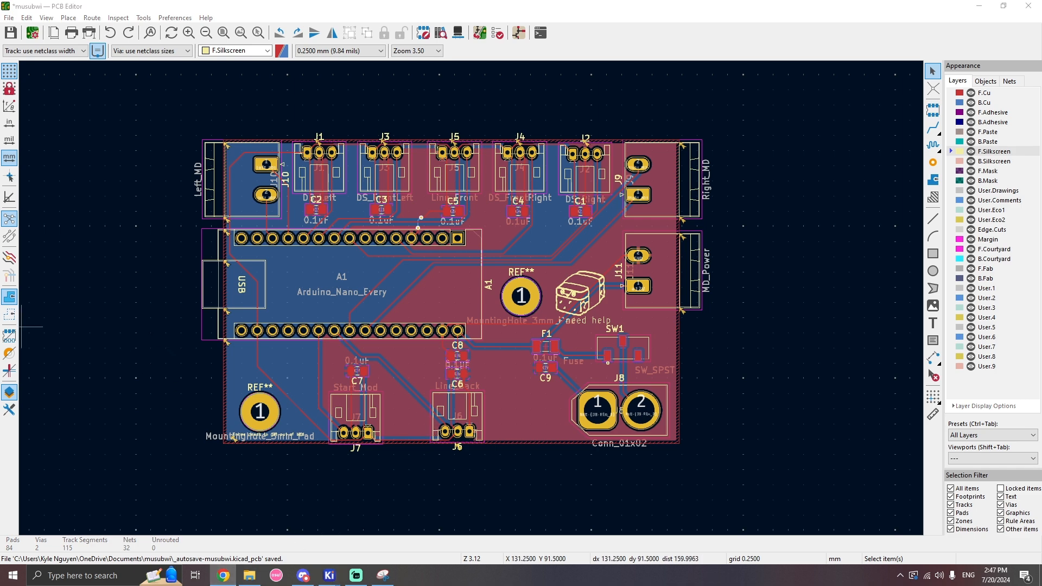
{"action": "key", "text": "alt+Tab"}
{"action": "scroll", "coordinate": [504, 286], "scroll_direction": "up", "scroll_amount": 7}
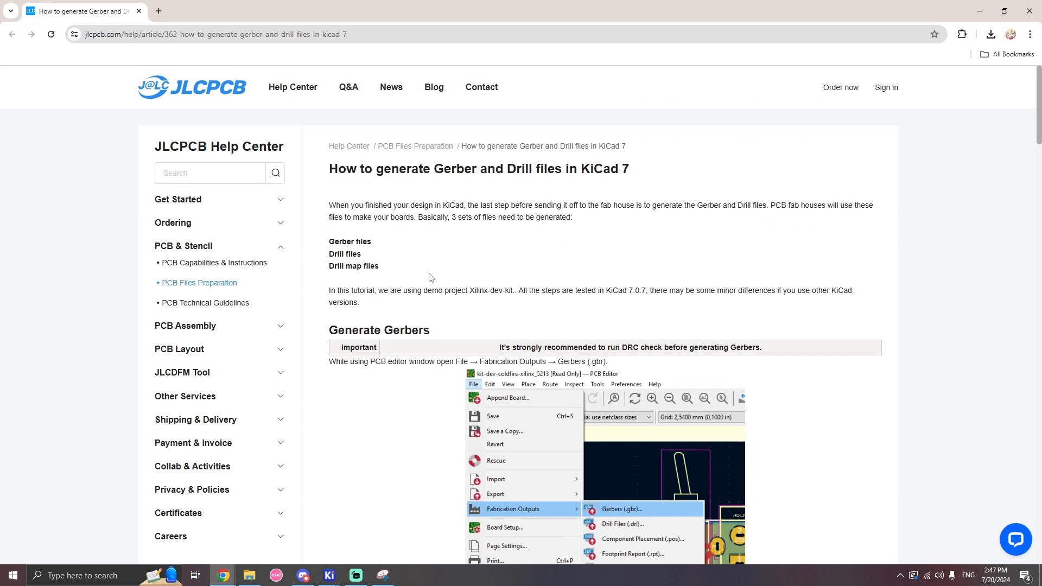
Go to the JLCPCB home page and upload musubiigerbs.zip from the musubwi folder as the Gerber file for a quote.
{"action": "left_click", "coordinate": [193, 91]}
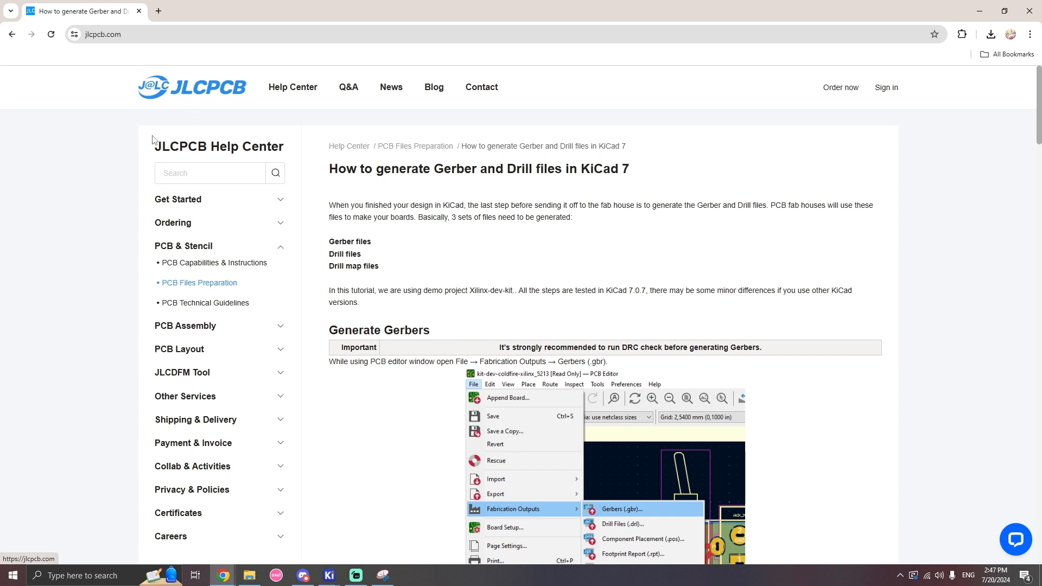
{"action": "left_click", "coordinate": [204, 411]}
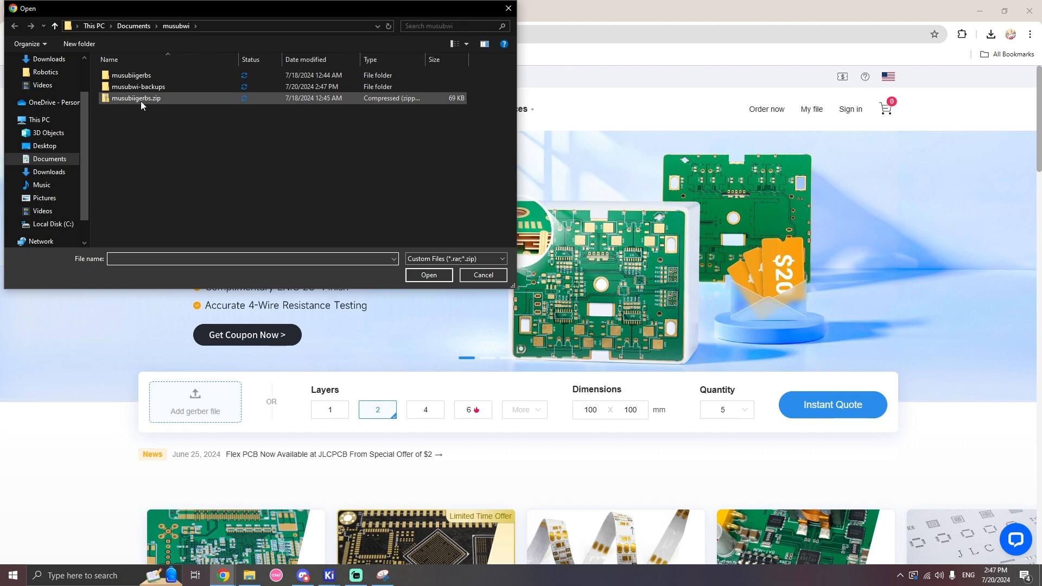
{"action": "left_click", "coordinate": [143, 103]}
{"action": "left_click", "coordinate": [418, 275]}
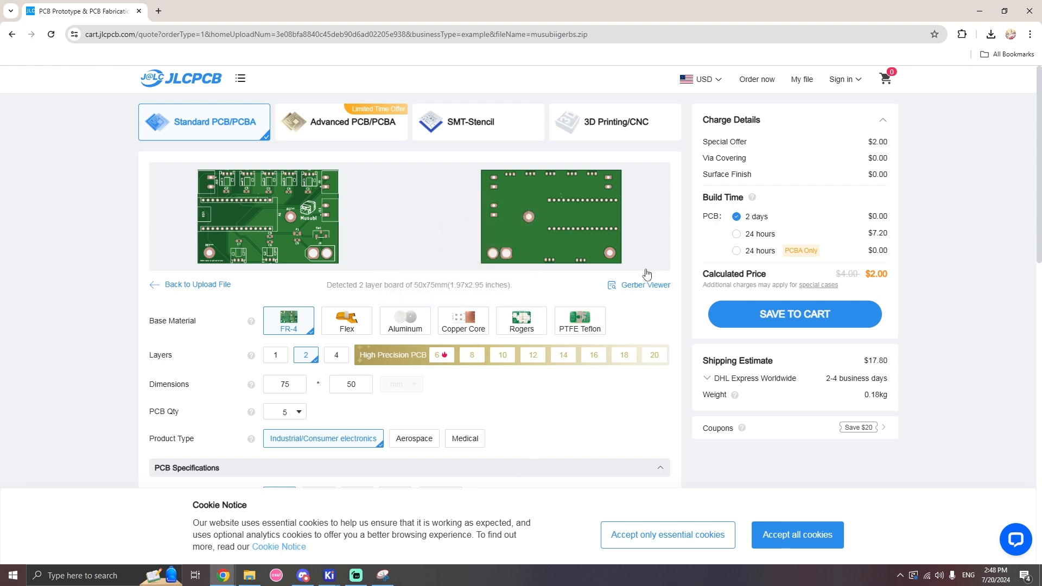
Try to open the uploaded board in the Gerber Viewer, and go back from the sign-in page to the JLCPCB home page.
{"action": "right_click", "coordinate": [644, 287]}
{"action": "left_click", "coordinate": [654, 295]}
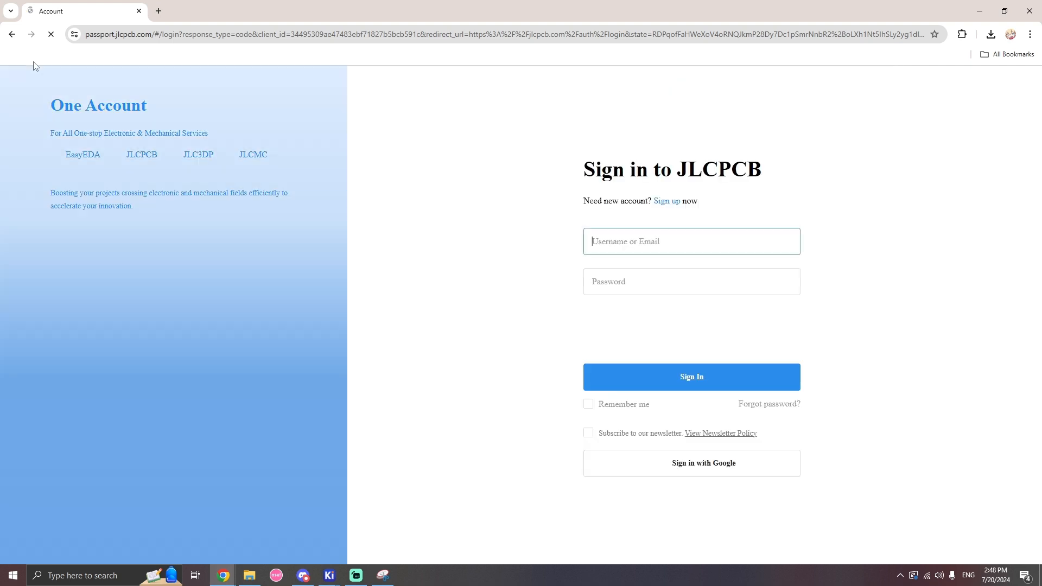
{"action": "left_click", "coordinate": [12, 34]}
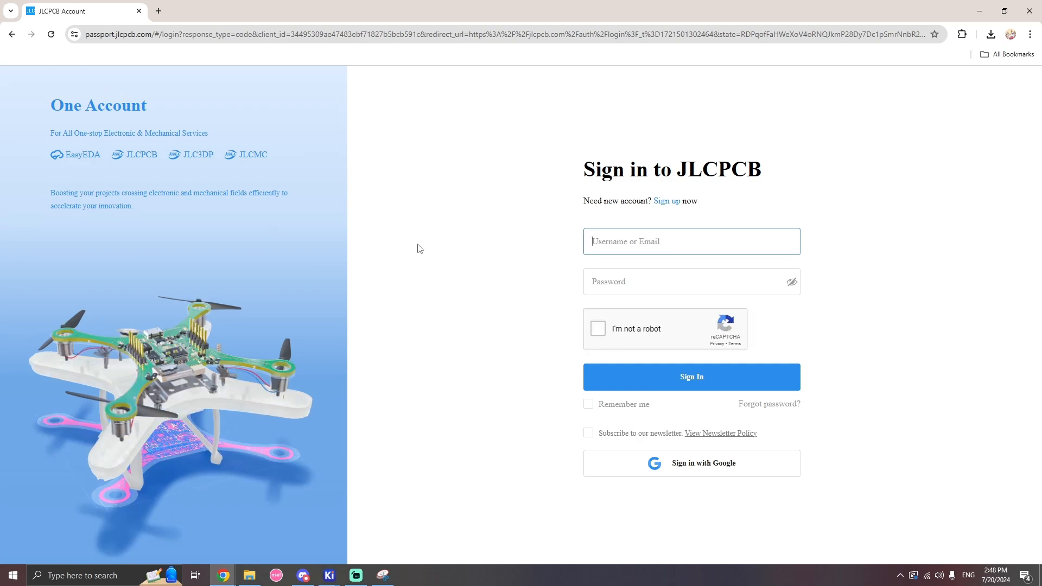
{"action": "left_click", "coordinate": [12, 34]}
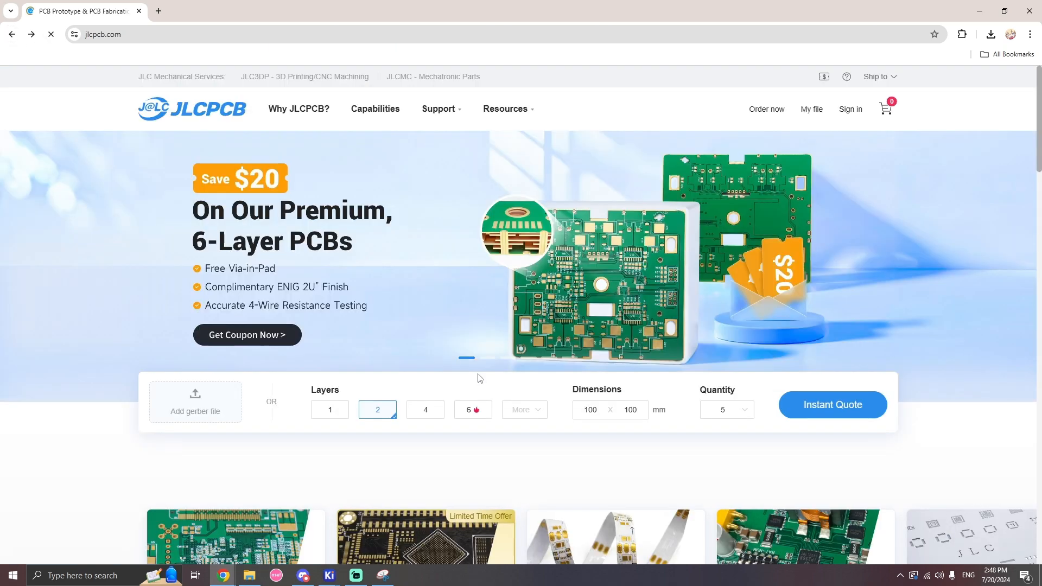
{"action": "scroll", "coordinate": [590, 255], "scroll_direction": "down", "scroll_amount": 4}
{"action": "scroll", "coordinate": [211, 274], "scroll_direction": "up", "scroll_amount": 3}
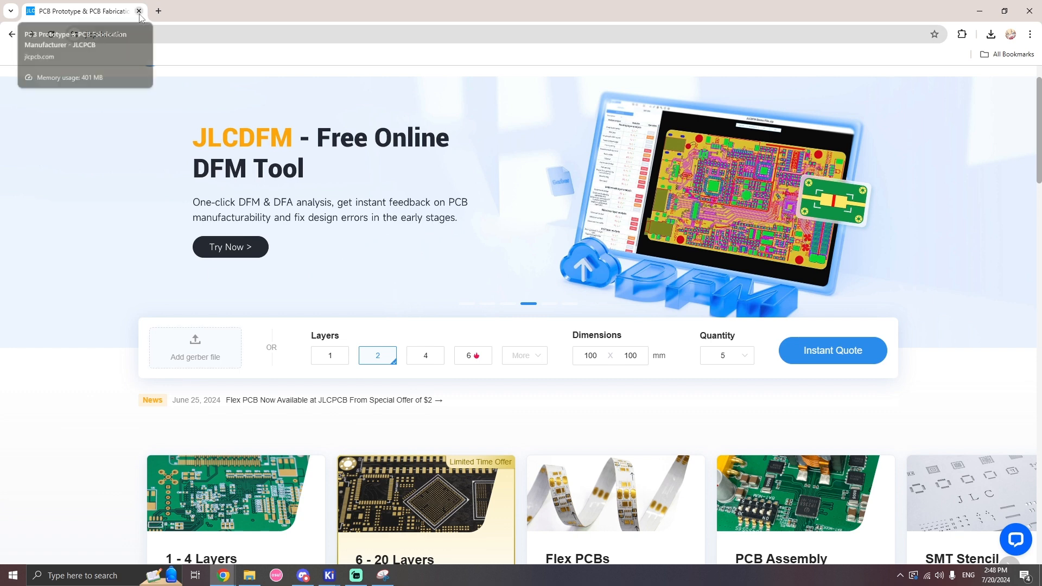
{"action": "left_click", "coordinate": [197, 359]}
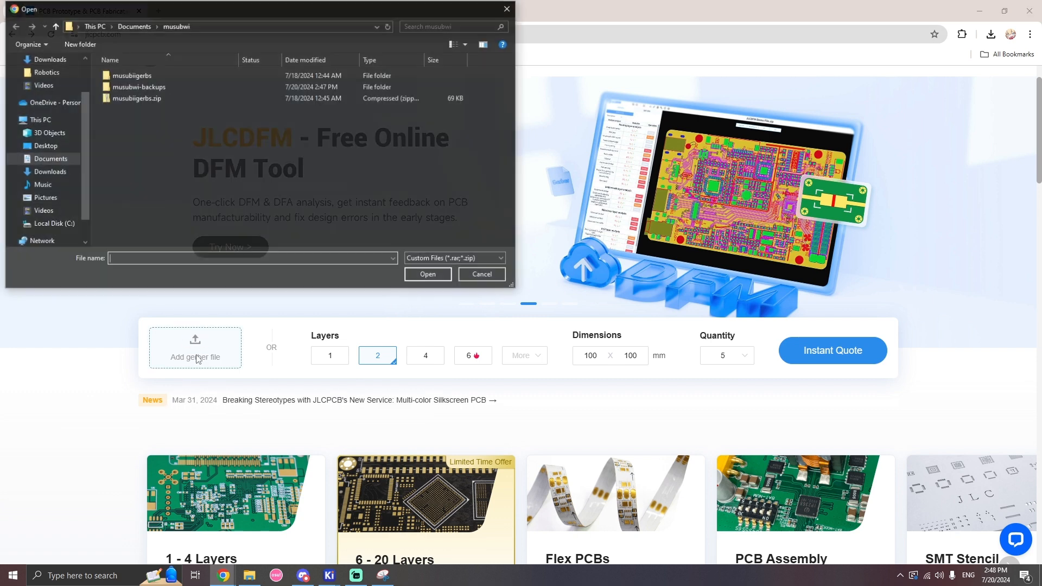
{"action": "left_click", "coordinate": [482, 280]}
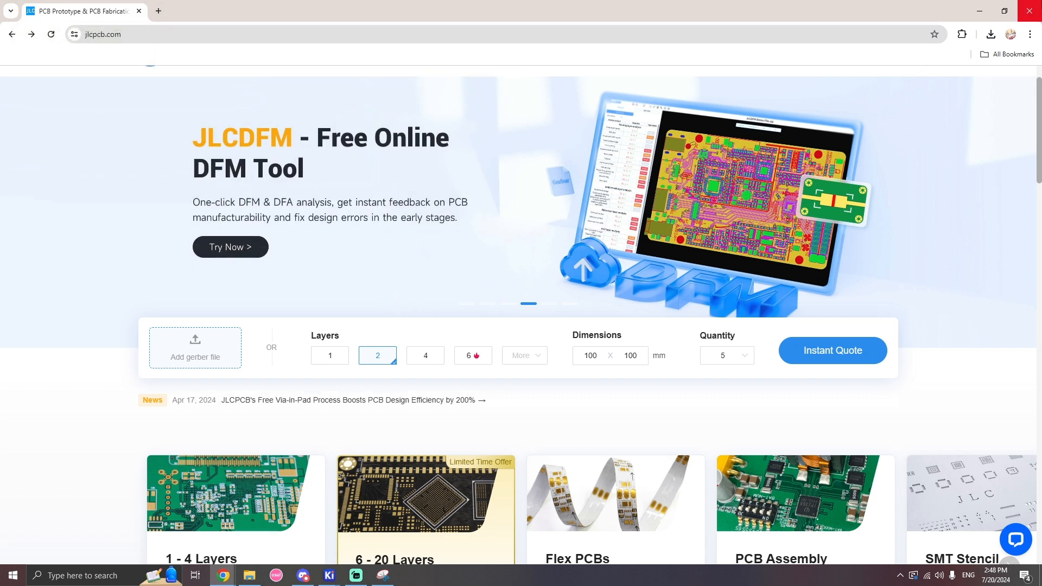
Close the JLCPCB browser window and show the final "PCB is done!" slide of the RW PCB Tutorial presentation in Google Slides.
{"action": "left_click", "coordinate": [1029, 11]}
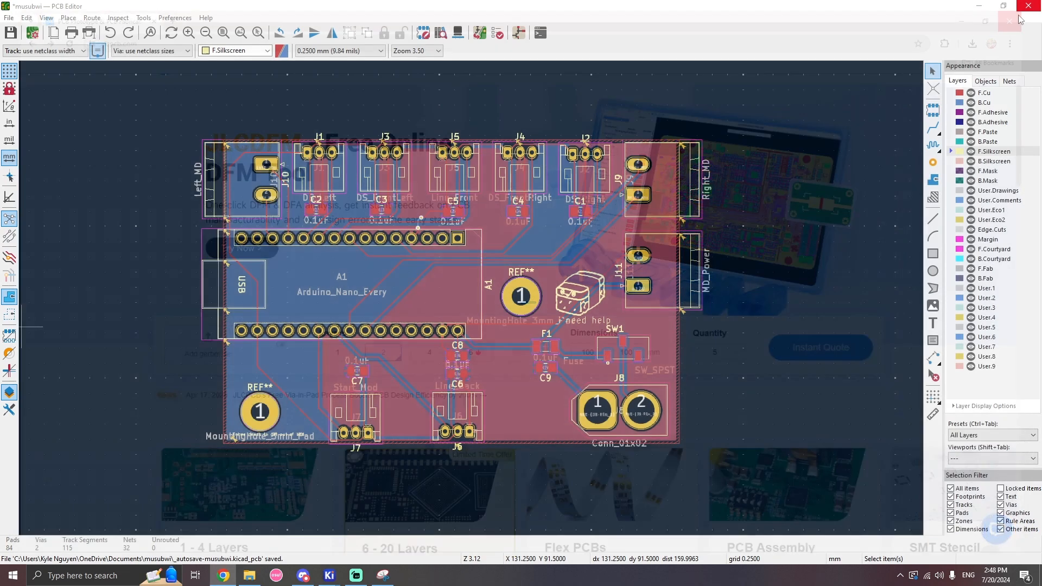
{"action": "key", "text": "alt+Tab"}
{"action": "left_click", "coordinate": [59, 493]}
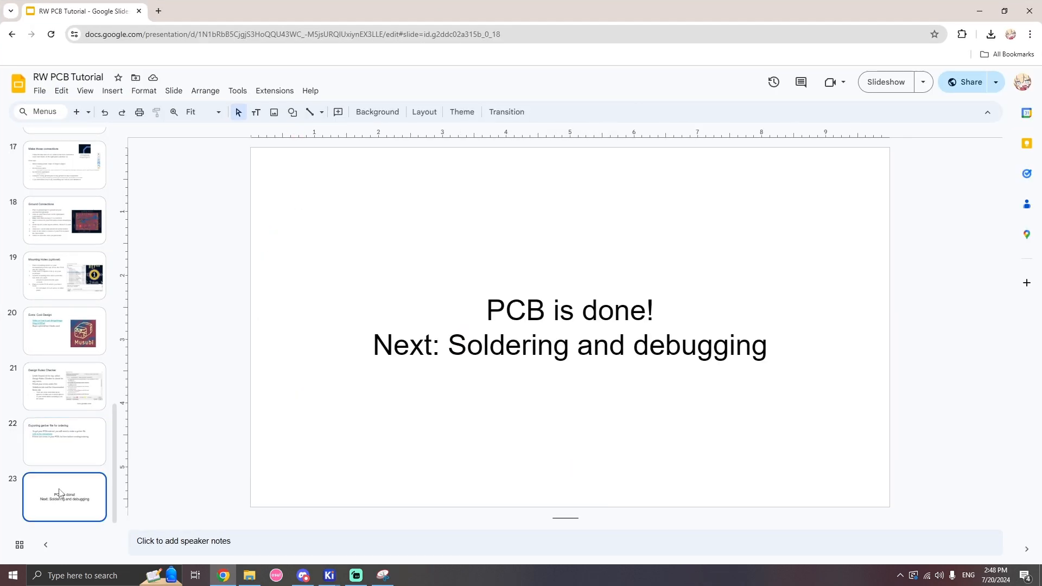